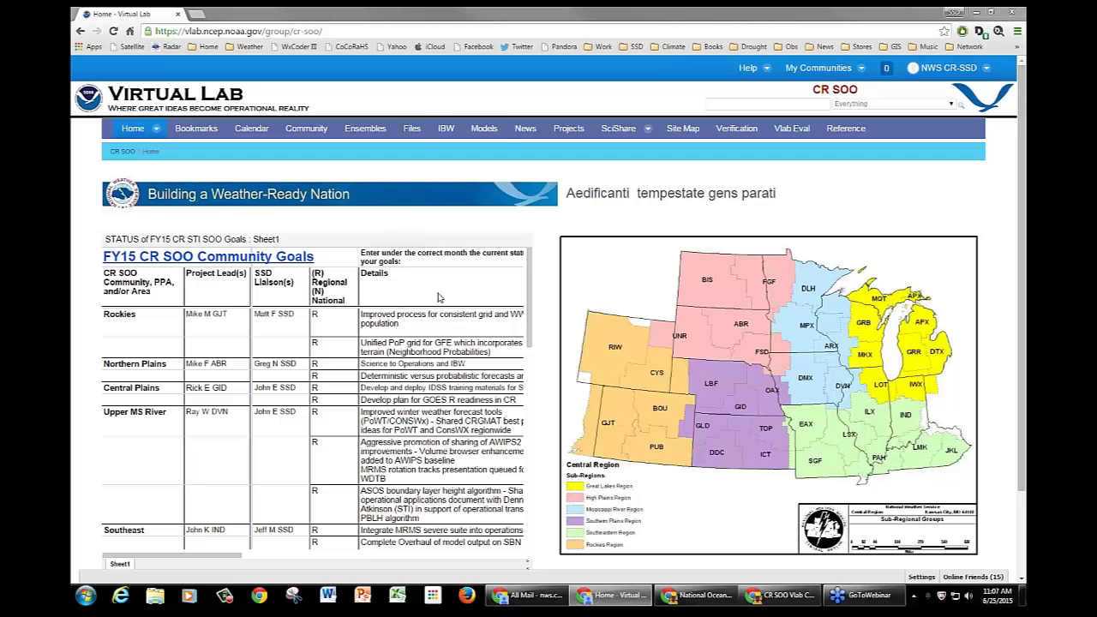
On the Models page, start a new forum category and name it GFS
left_click(484, 130)
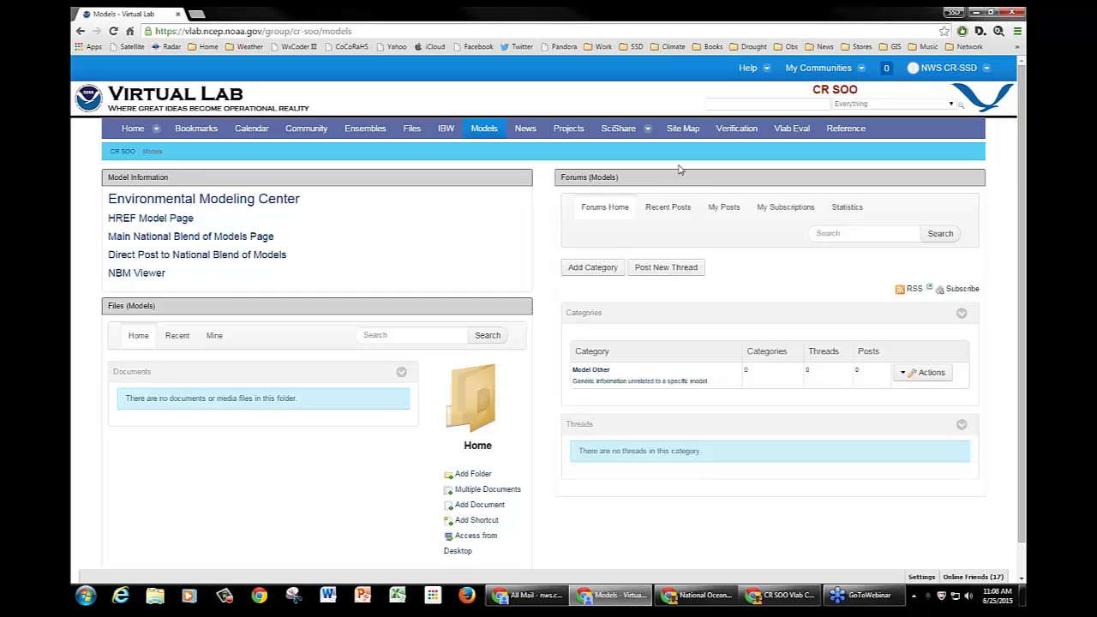
left_click(579, 269)
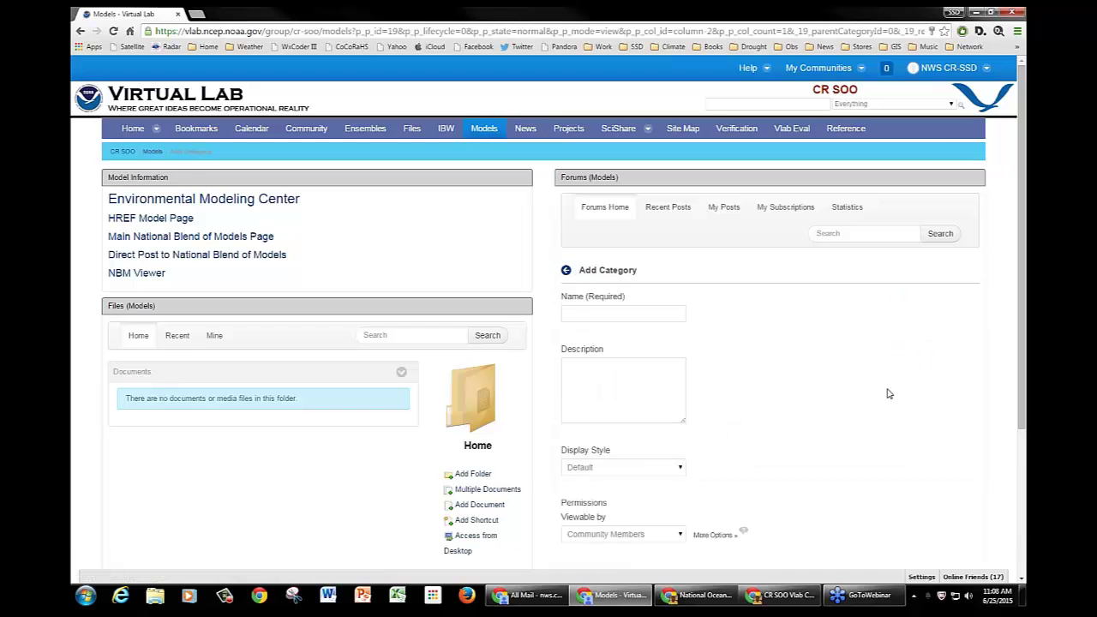
scroll(900, 397, "down", 1)
scroll(899, 396, "down", 1)
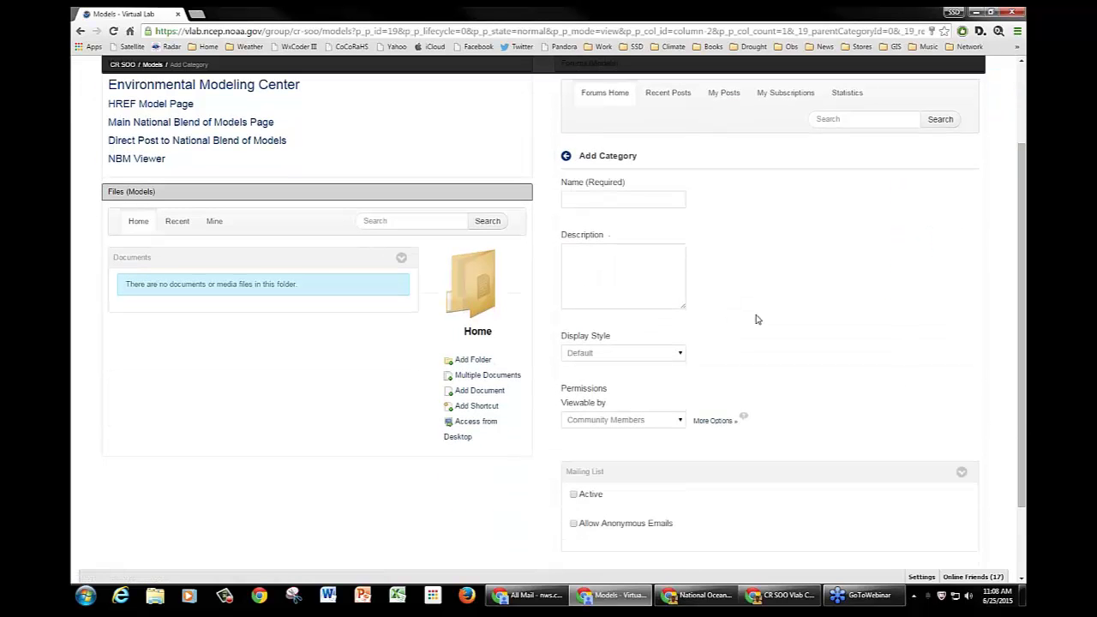
left_click(584, 196)
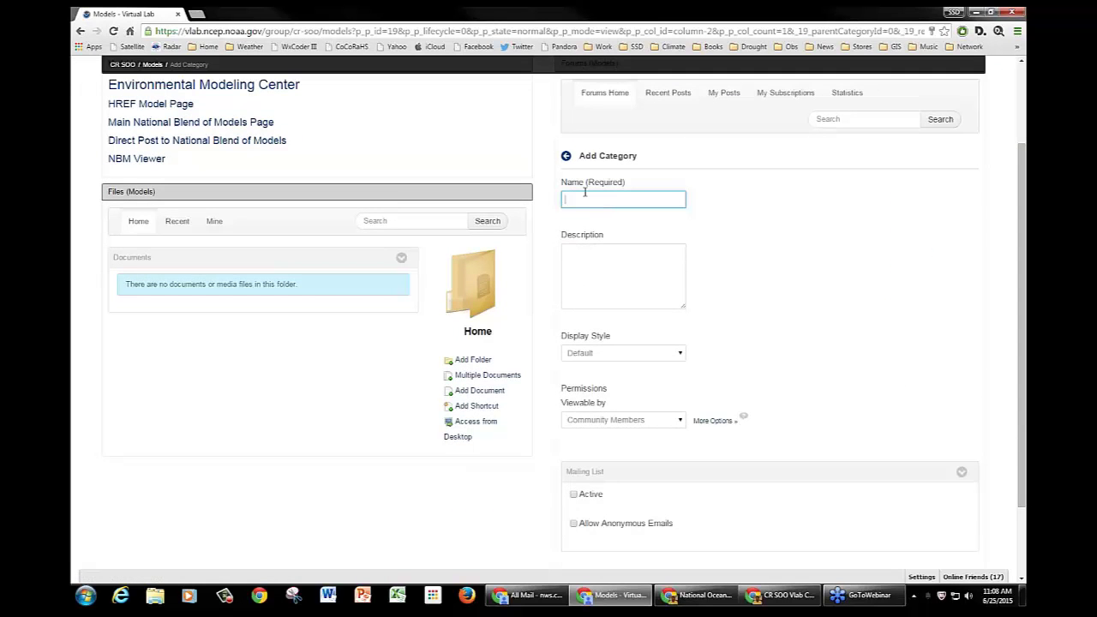
type("F")
key("BackSpace")
type("GFS")
Enter "This is for sharing information and questions on the GFS." as the new category's description
left_click(592, 264)
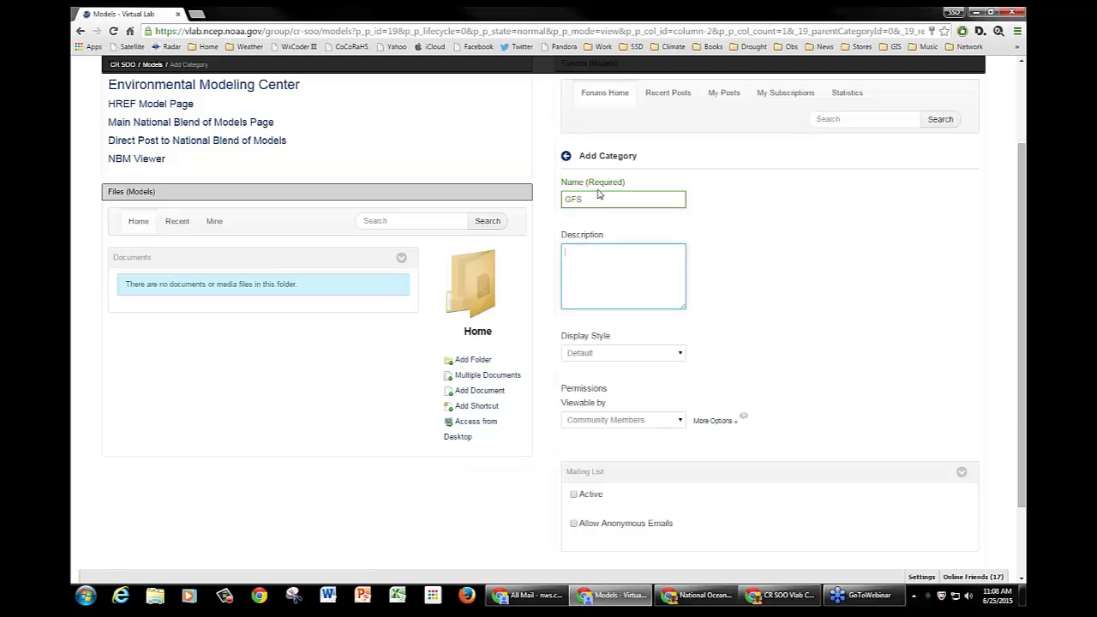
type("This is for sharing information")
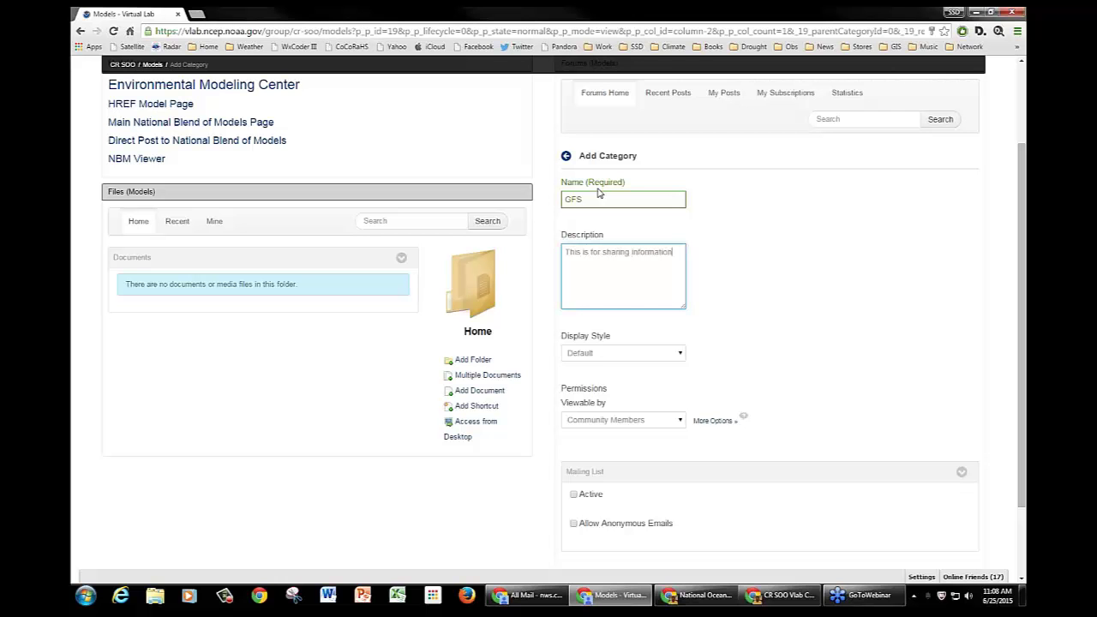
type(" and questions on the GFS.")
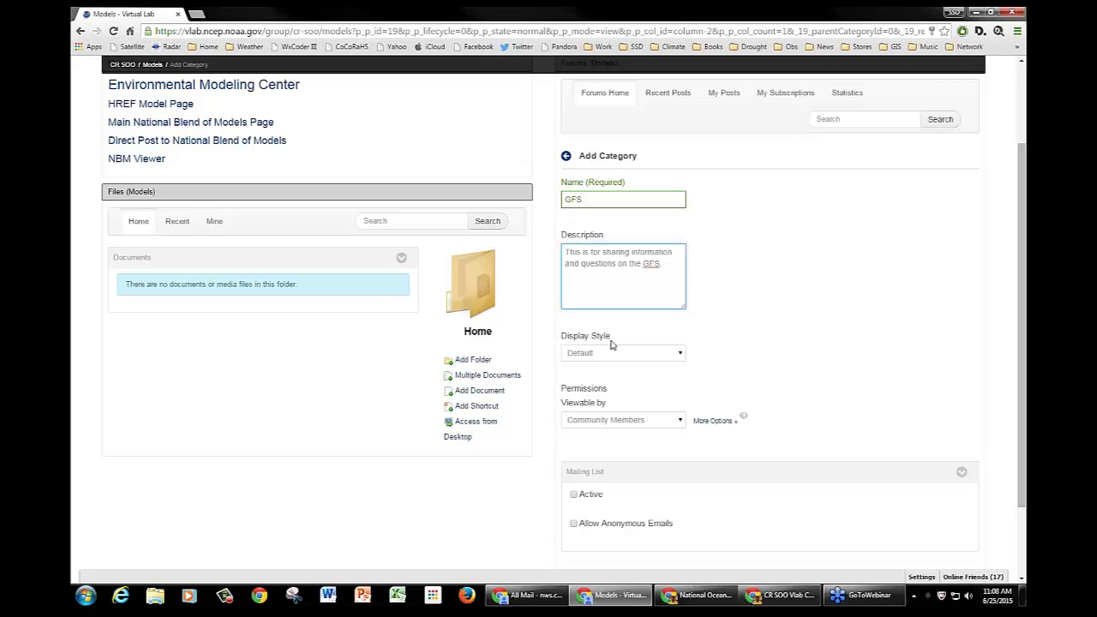
Review the display style choices for the GFS category, leaving it on Default
left_click(681, 355)
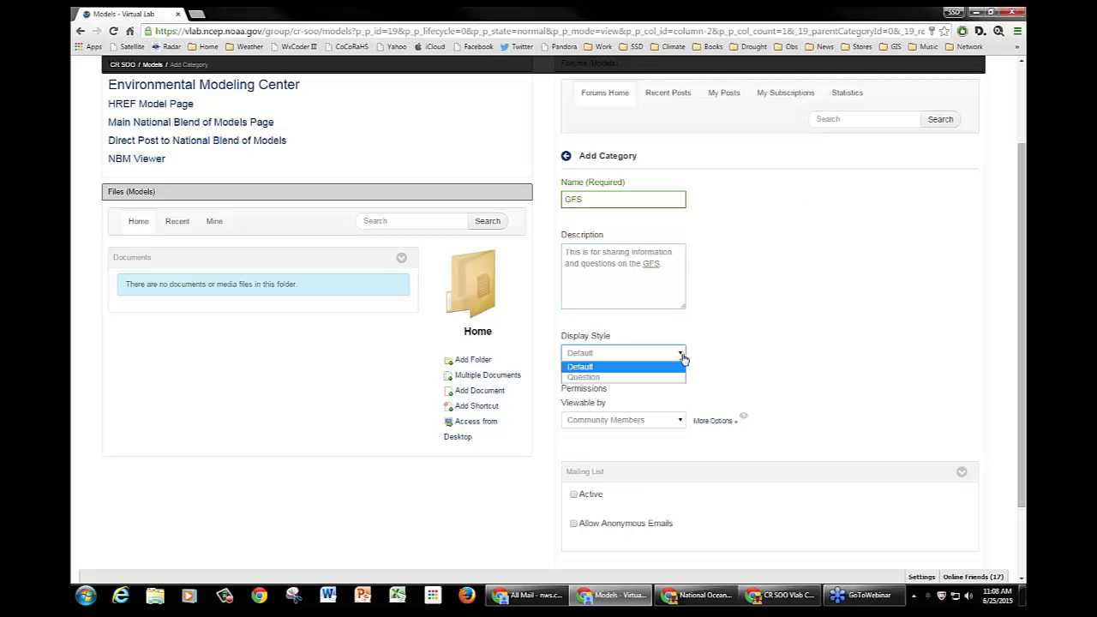
left_click(742, 340)
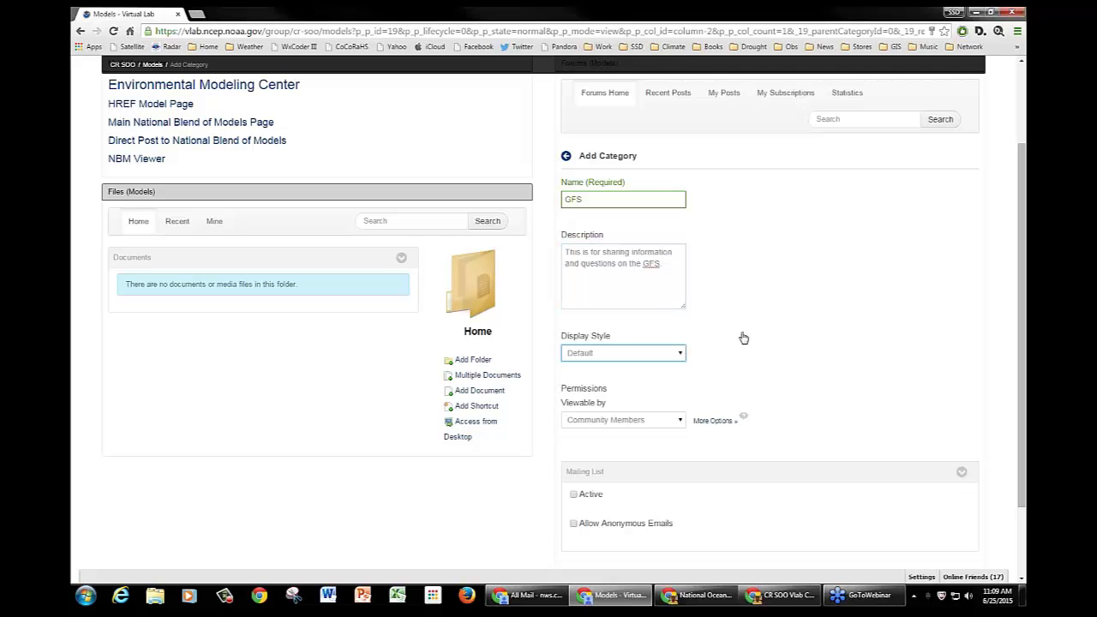
left_click(680, 358)
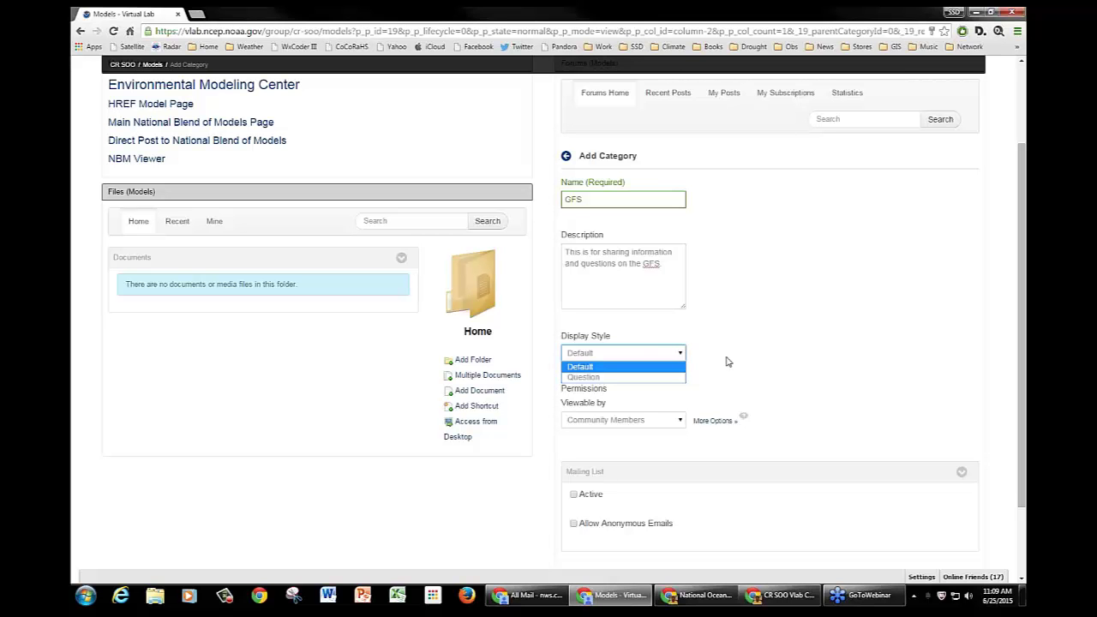
left_click(767, 349)
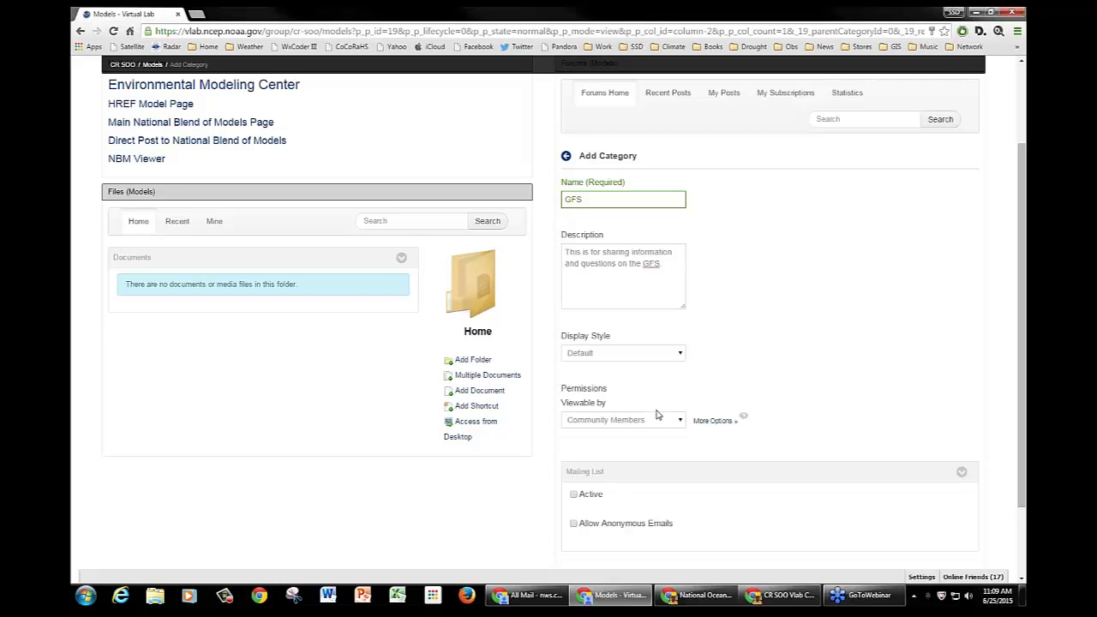
Review who can view the GFS category and the detailed role permissions, leaving it on Community Members
left_click(680, 421)
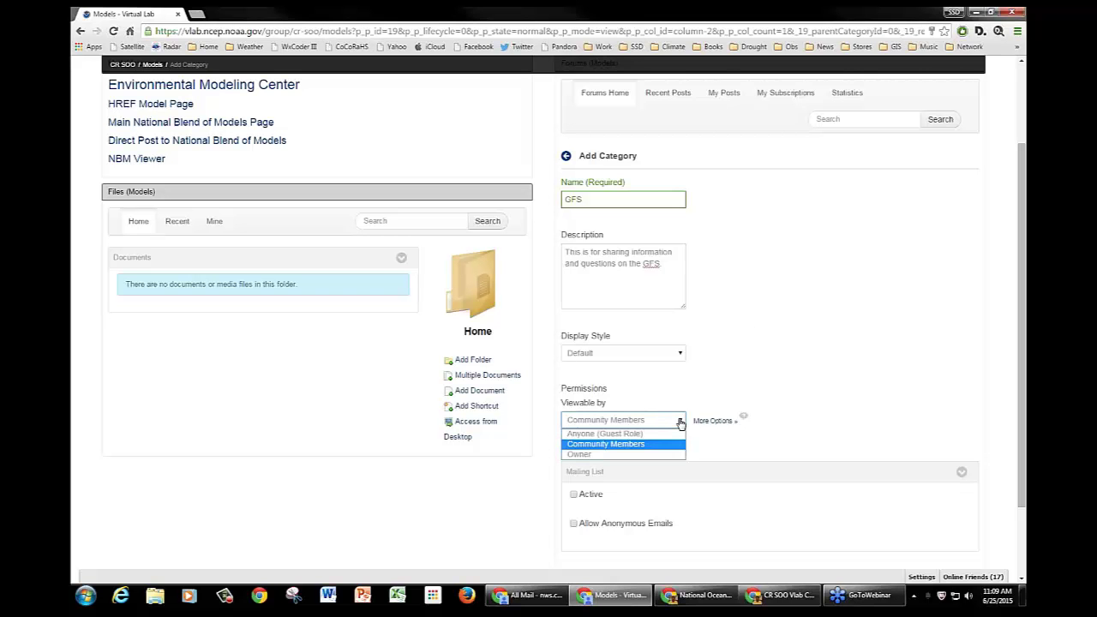
key("Up")
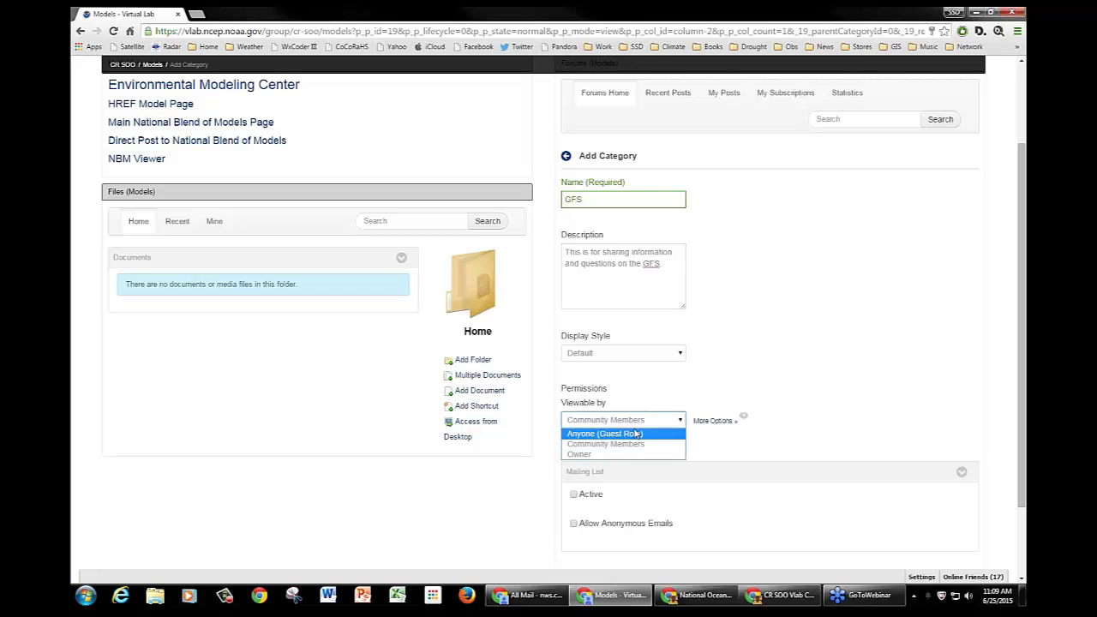
key("Escape")
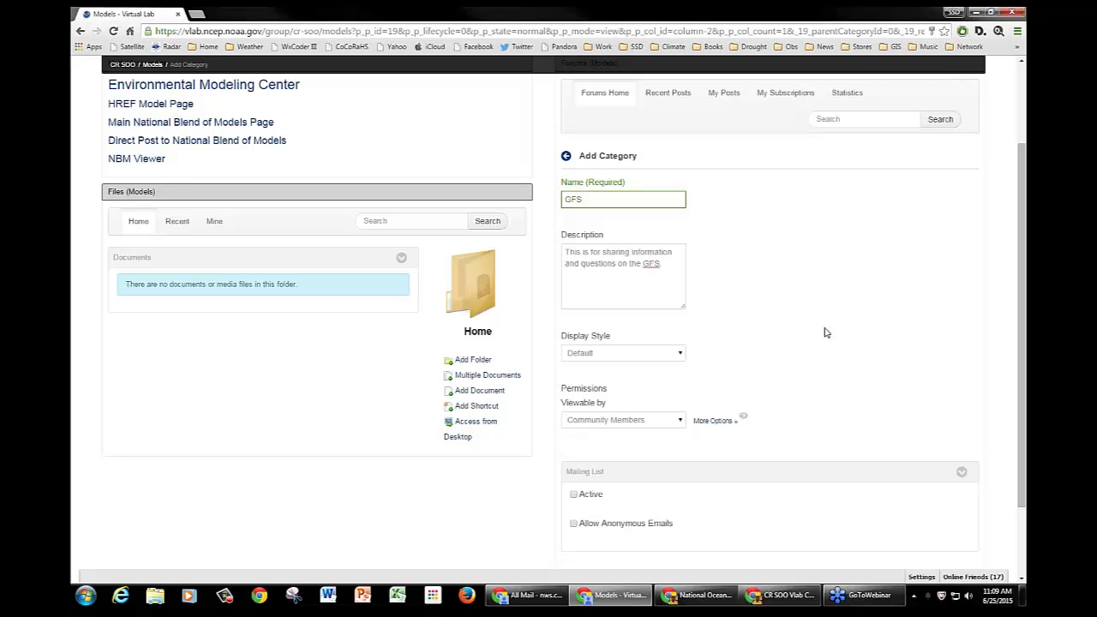
left_click(714, 420)
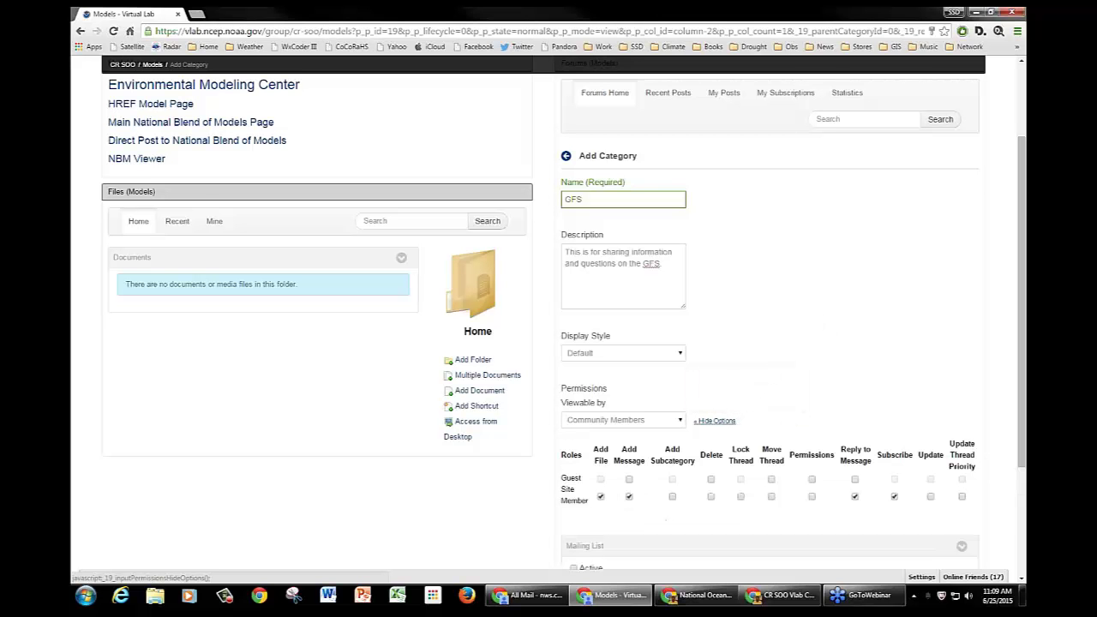
left_click(731, 424)
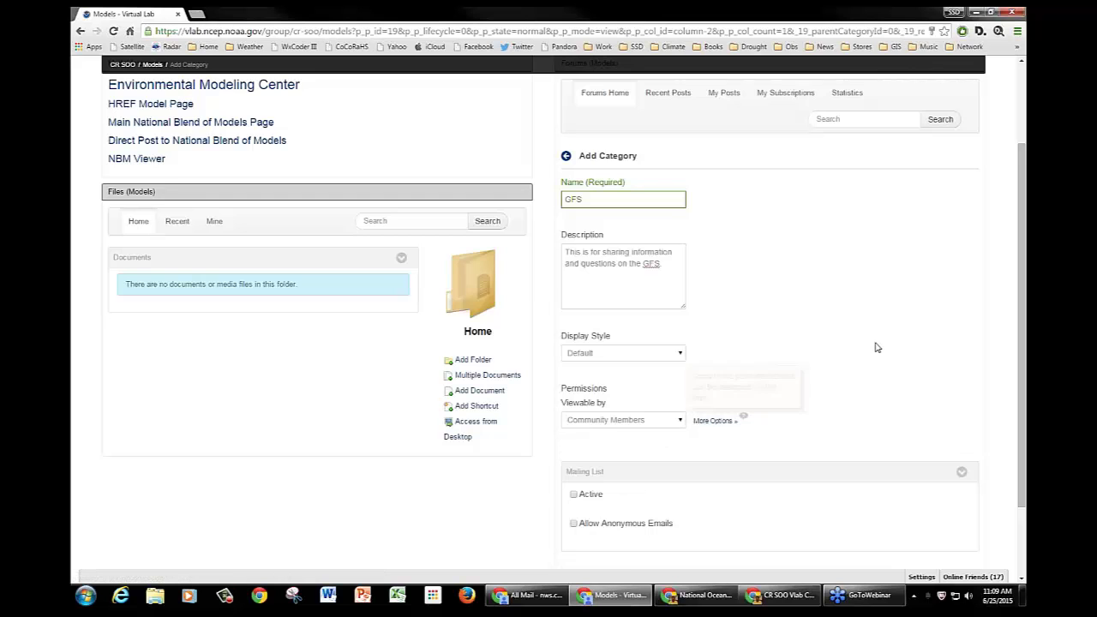
Check the mailing list options and save the GFS category
scroll(876, 349, "down", 1)
scroll(876, 348, "down", 1)
scroll(875, 349, "up", 1)
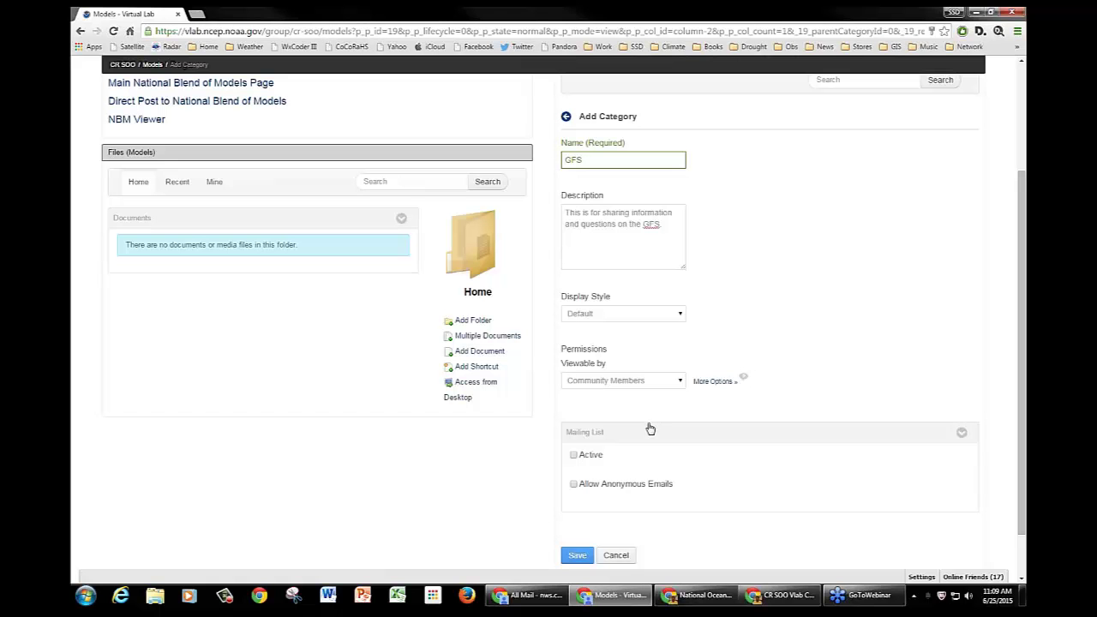
left_click(577, 557)
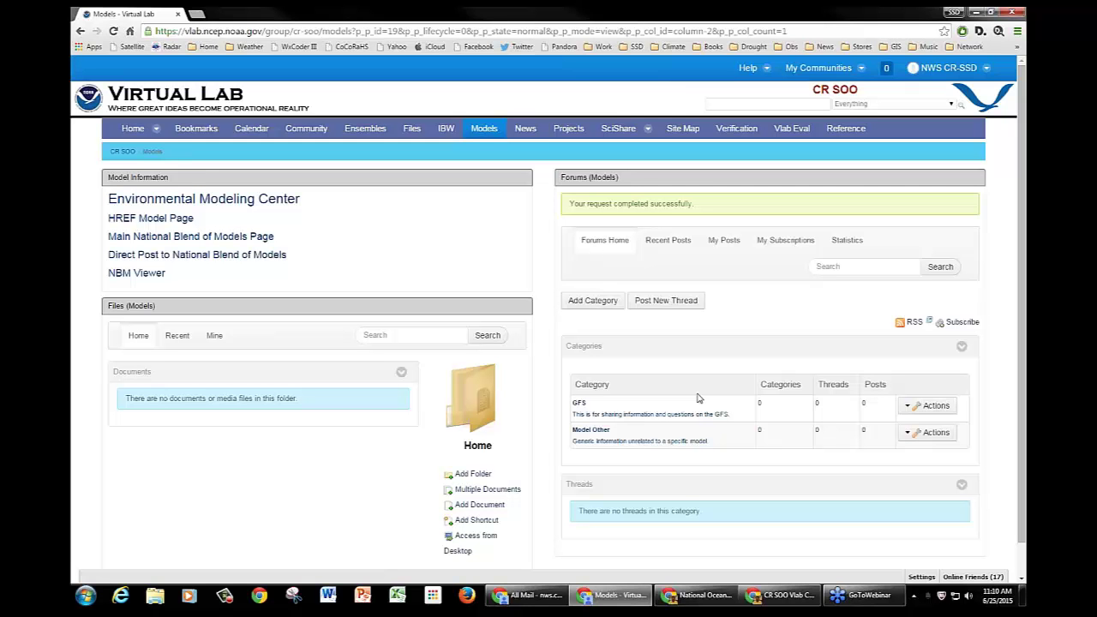
Reload the Models page and look through the updated list of forum categories
left_click(114, 31)
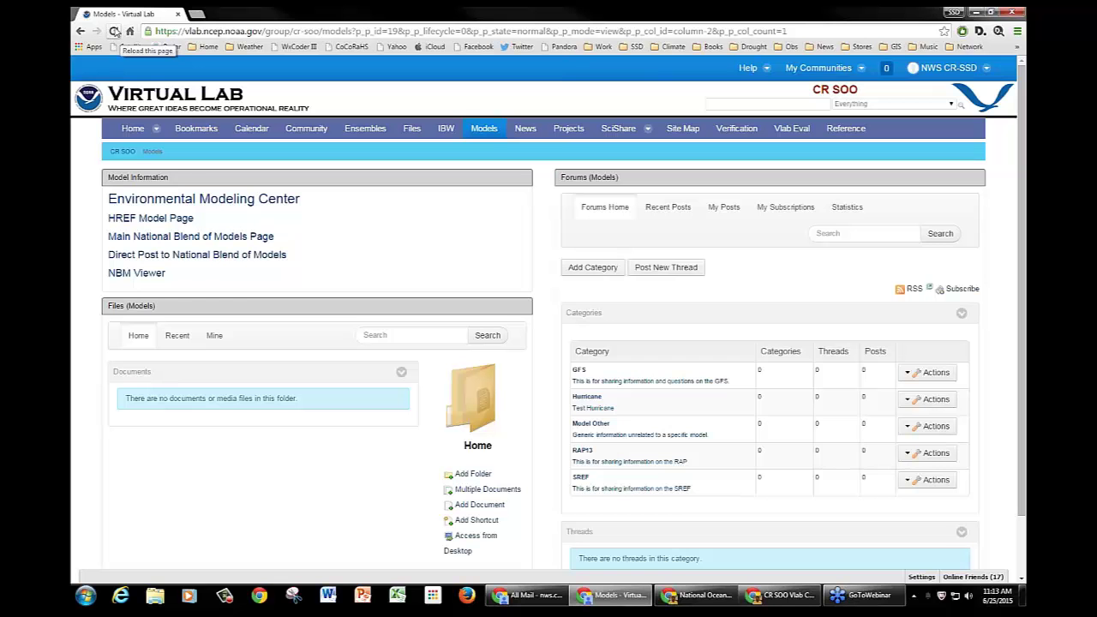
left_click(113, 32)
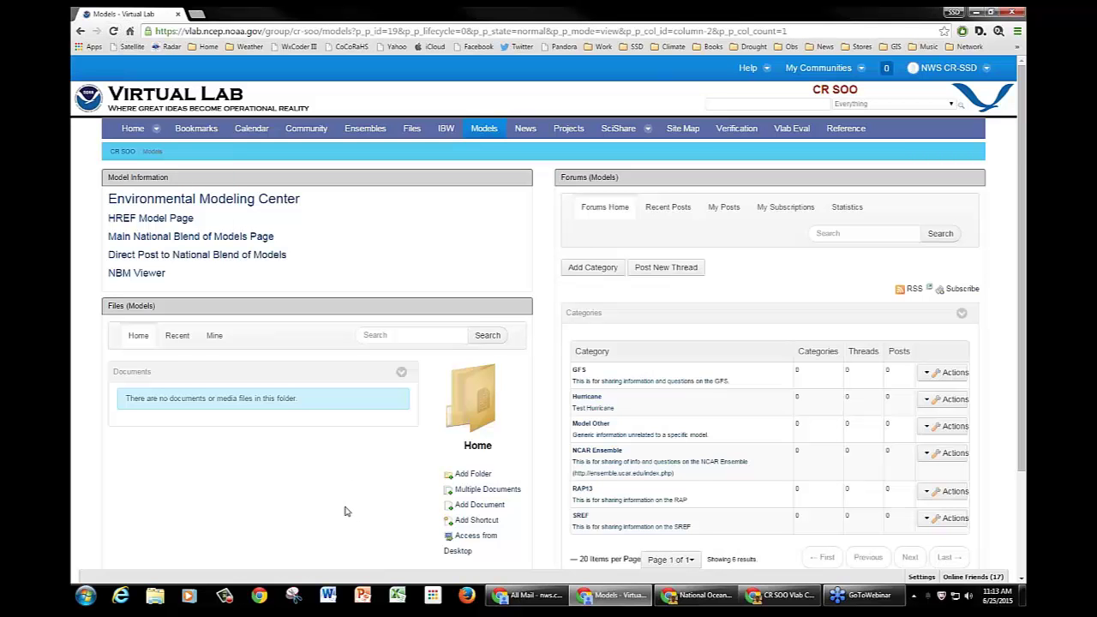
scroll(345, 511, "down", 1)
scroll(341, 511, "down", 1)
scroll(341, 511, "down", 1)
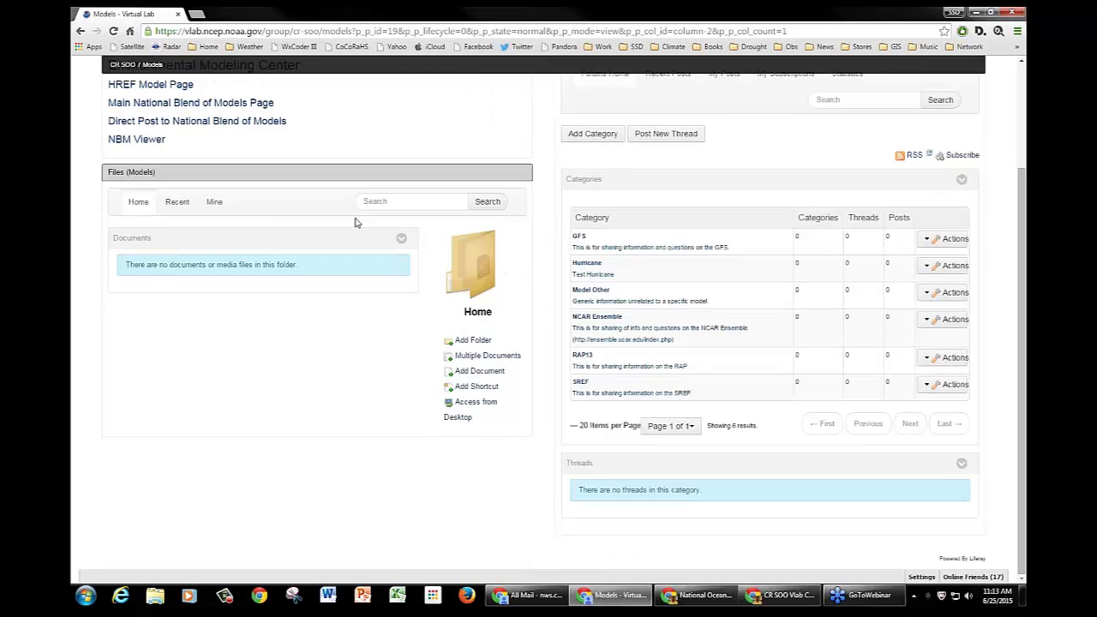
scroll(350, 378, "up", 2)
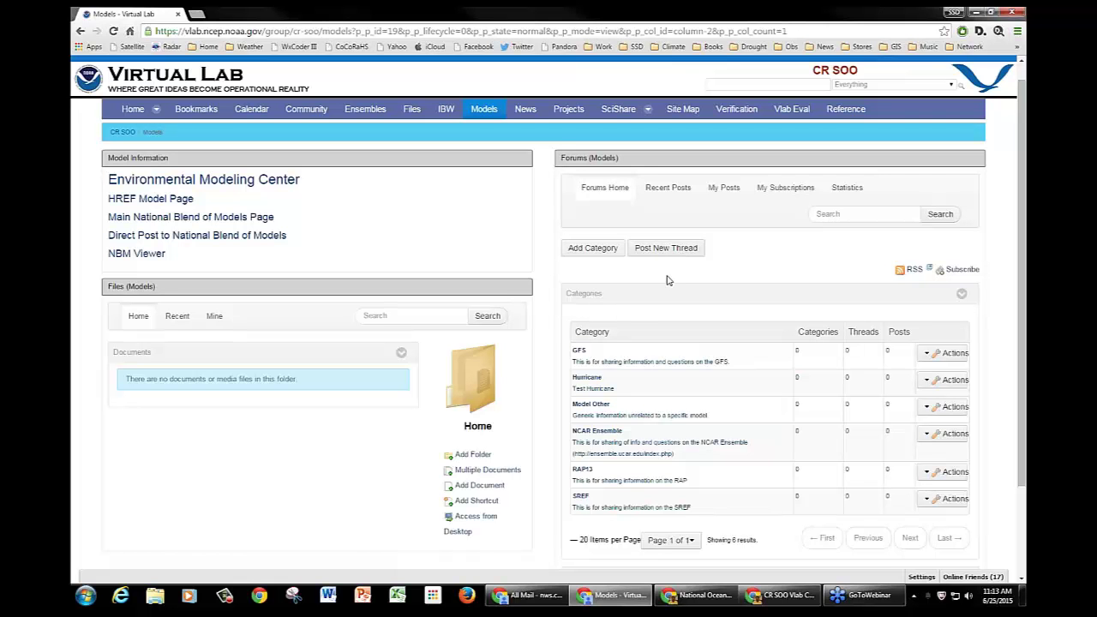
Add a subcategory named Verification under GFS with the description "GFS Verification" and save it
left_click(579, 351)
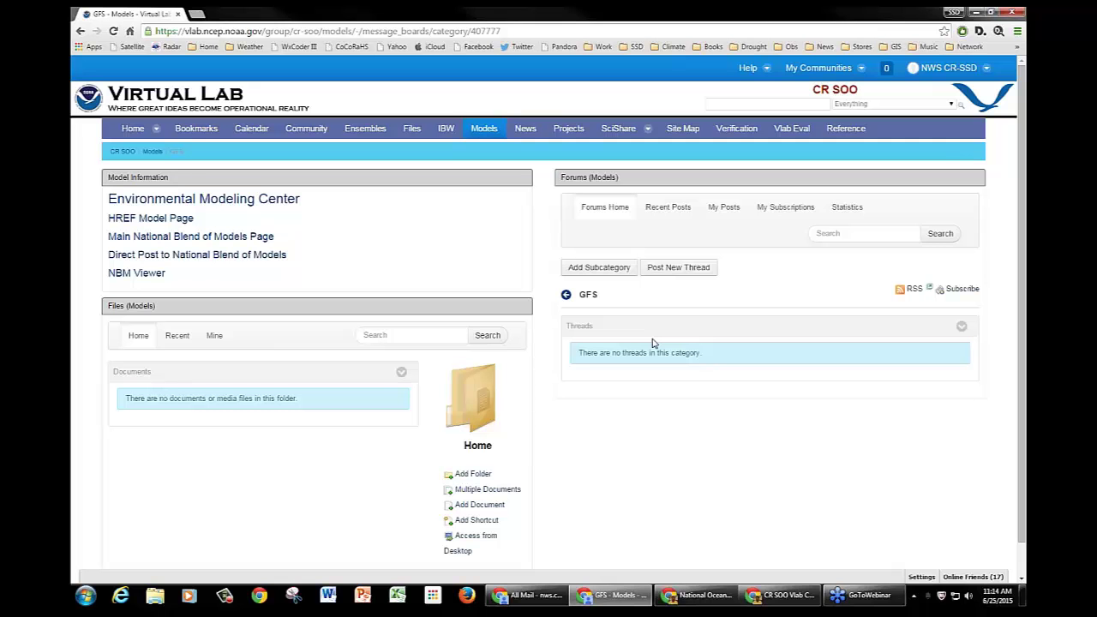
left_click(599, 268)
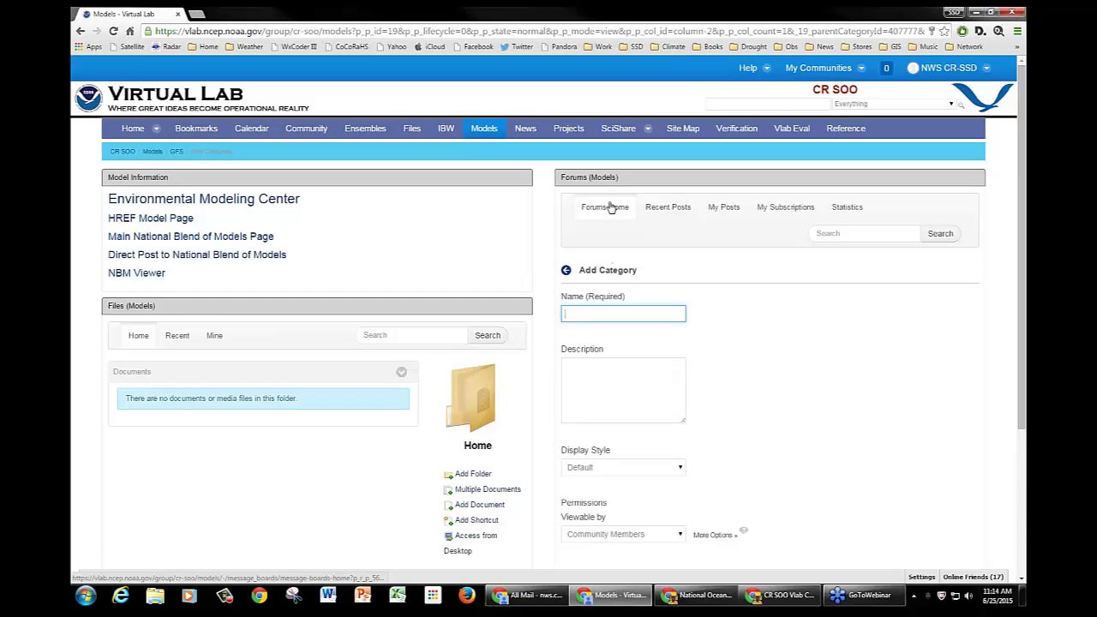
type("Verification")
left_click(639, 381)
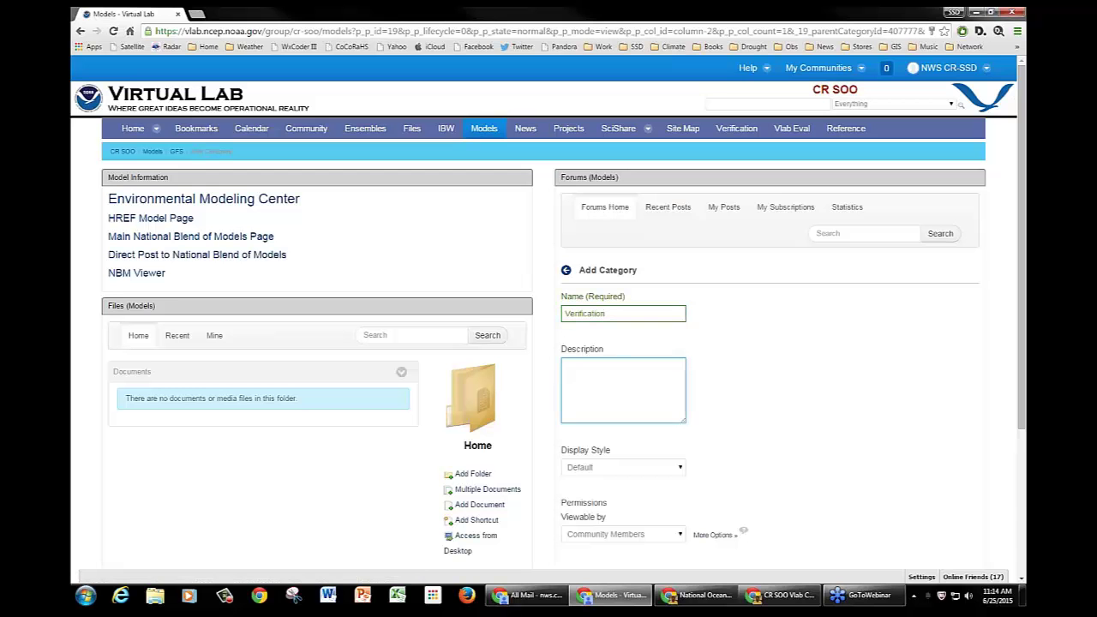
type("GFS Verification")
scroll(835, 392, "down", 2)
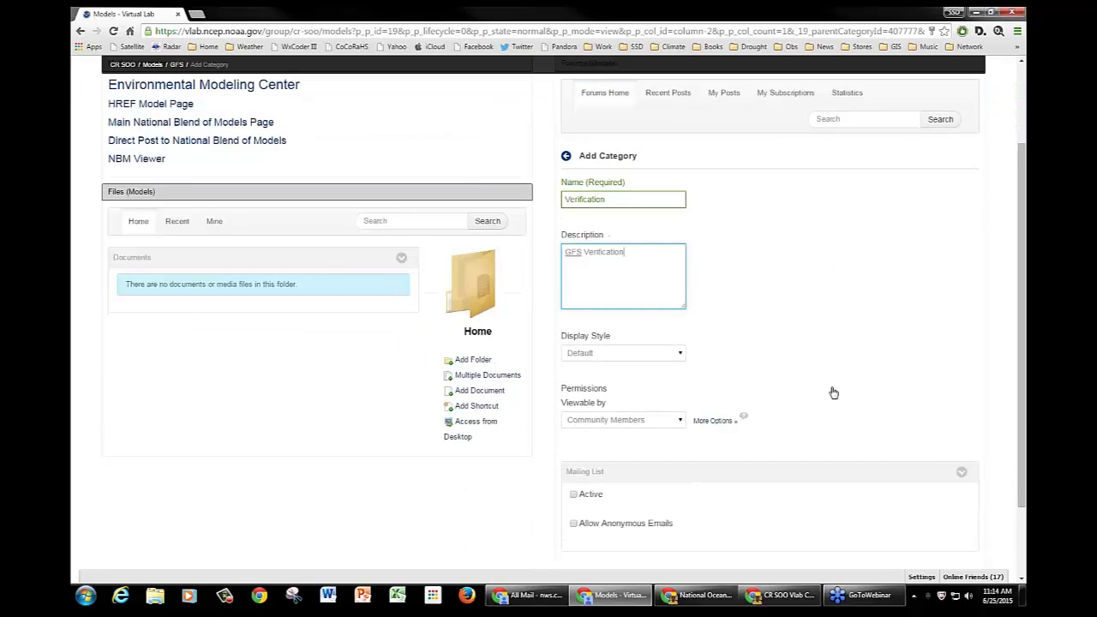
scroll(814, 410, "down", 2)
left_click(576, 502)
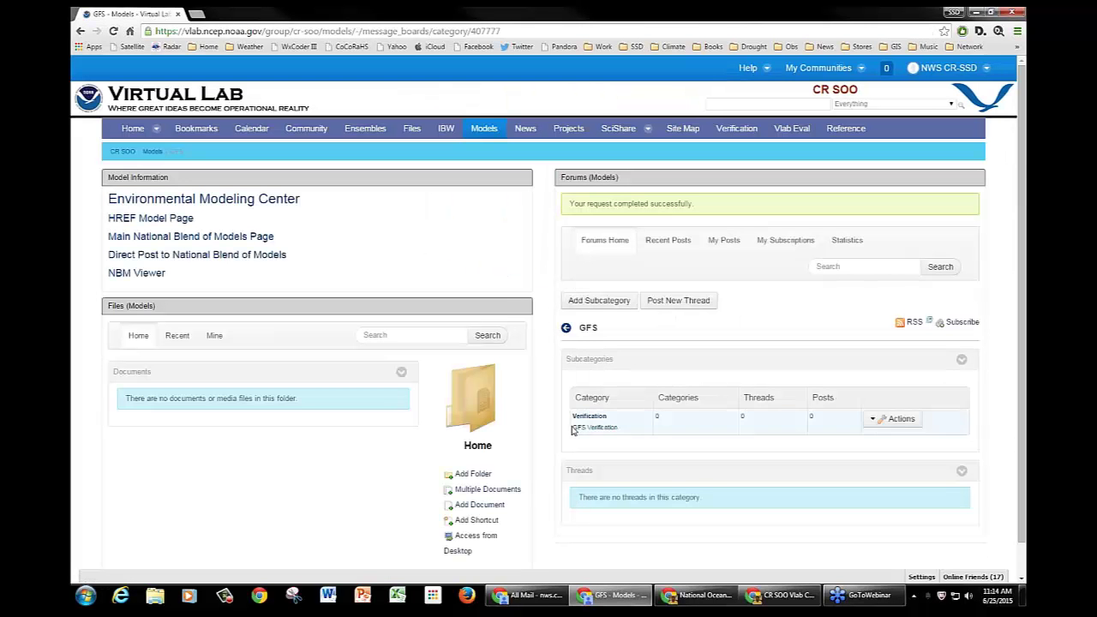
Return to the Models forum's category list and enlarge the page to 150%
left_click(576, 333)
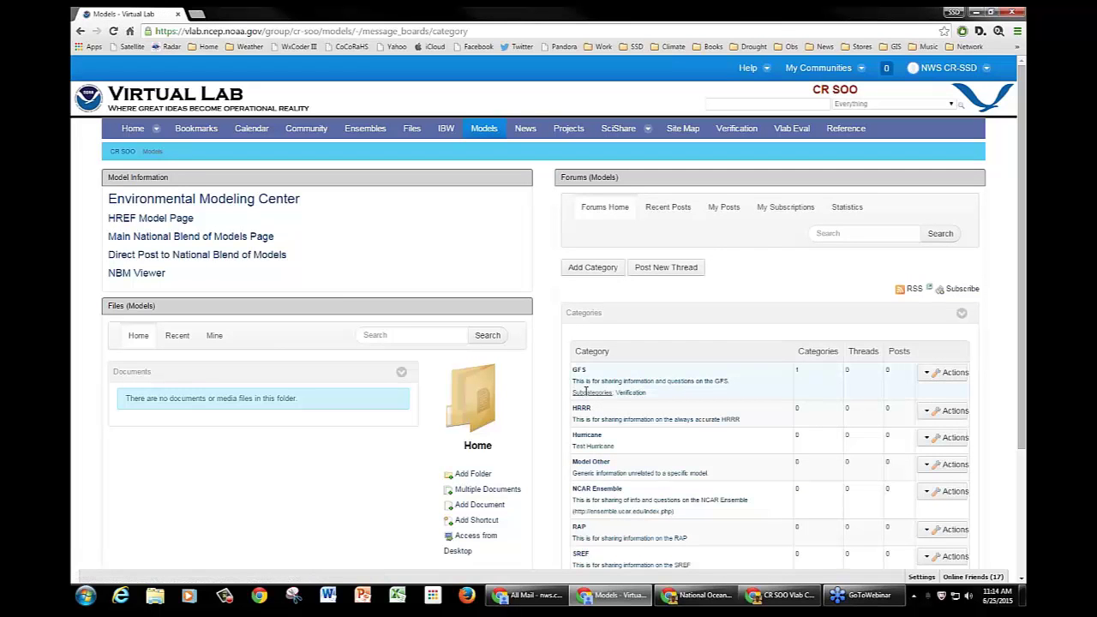
key("ctrl+plus")
key("ctrl+plus")
key("ctrl+plus")
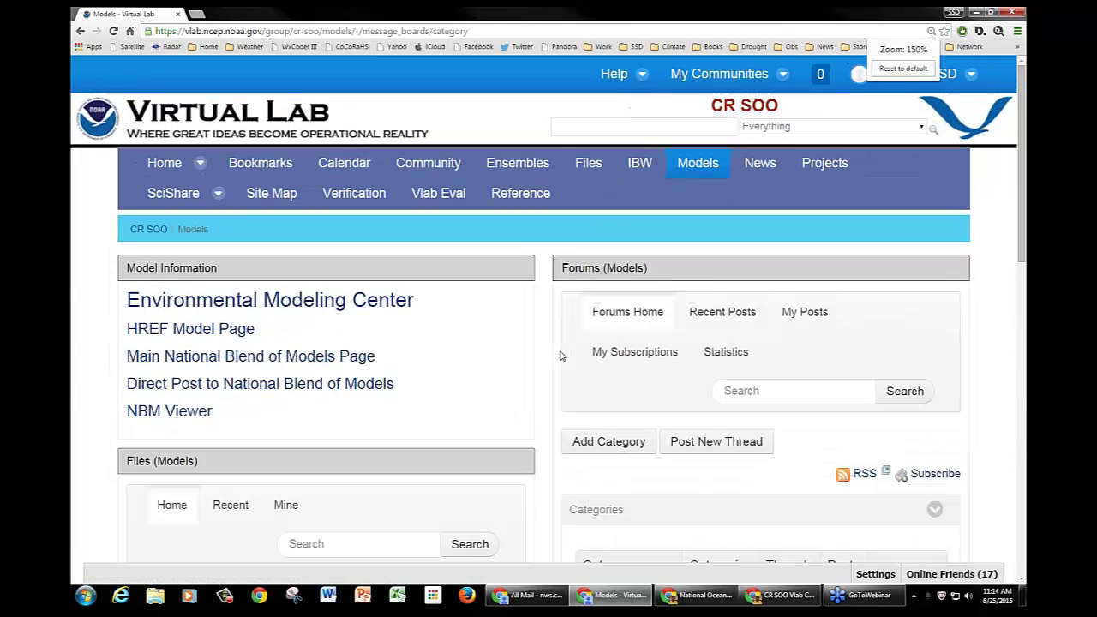
scroll(708, 377, "down", 5)
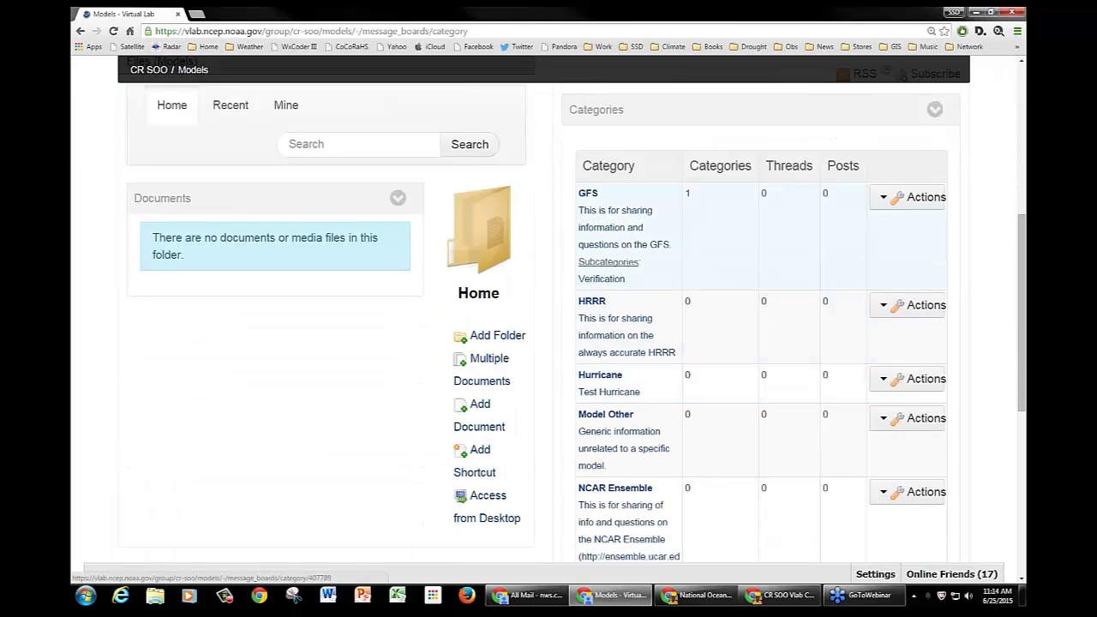
Open the GFS category and start a new thread in it
left_click(587, 195)
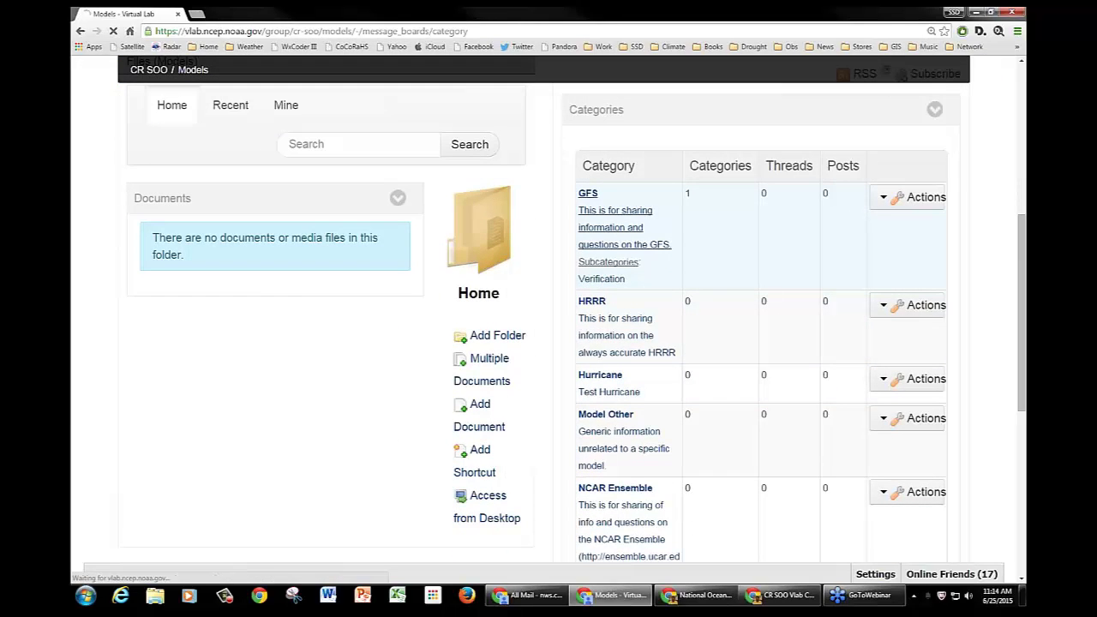
scroll(800, 371, "down", 2)
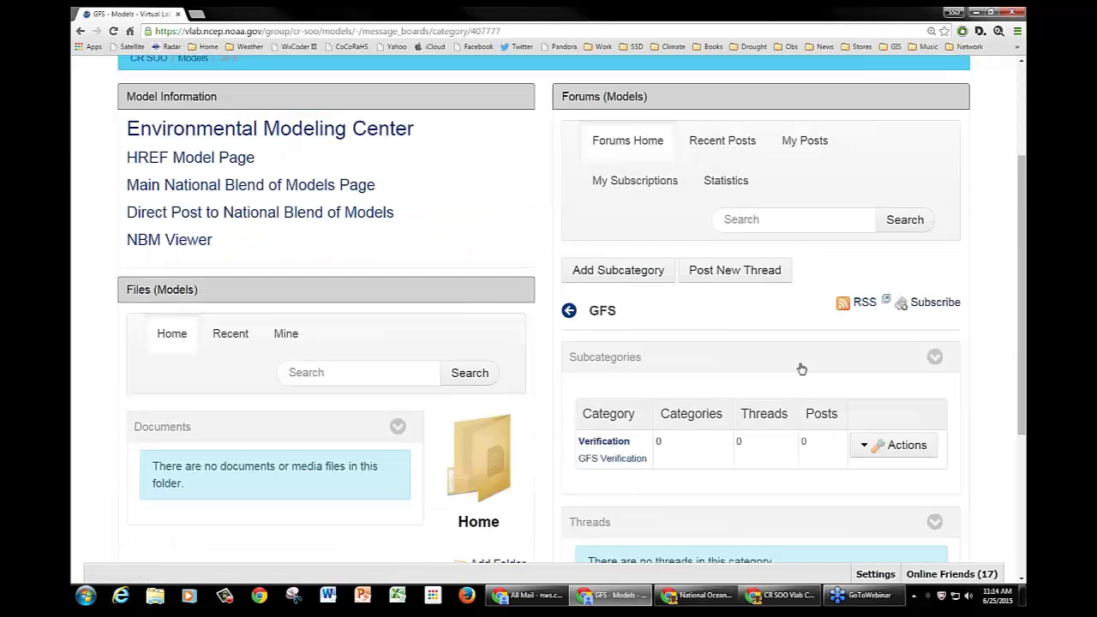
scroll(801, 371, "down", 1)
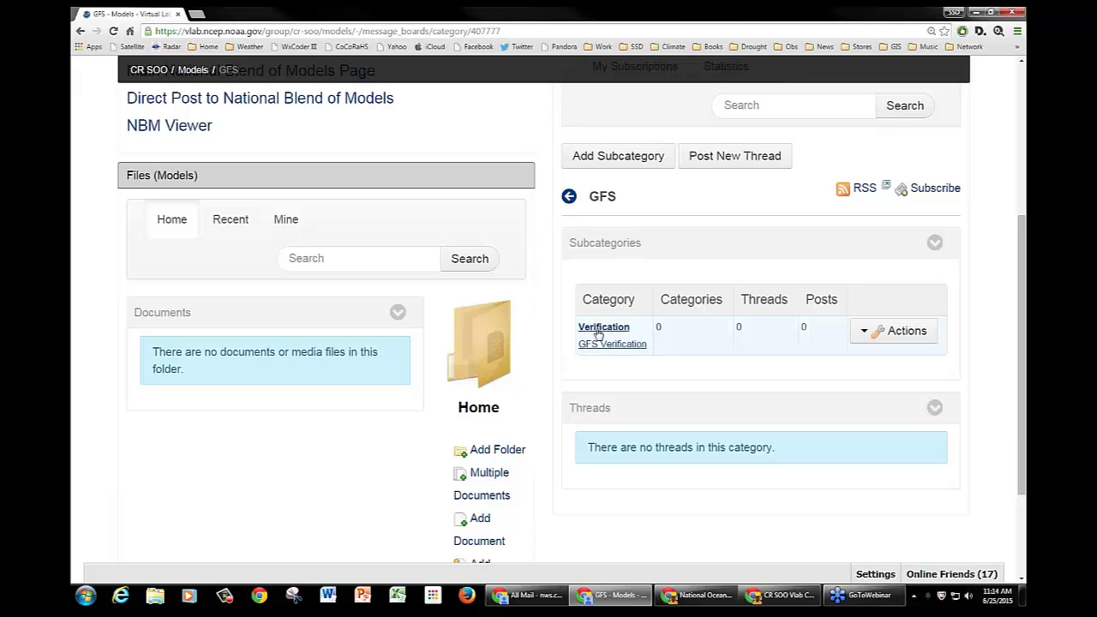
left_click(733, 159)
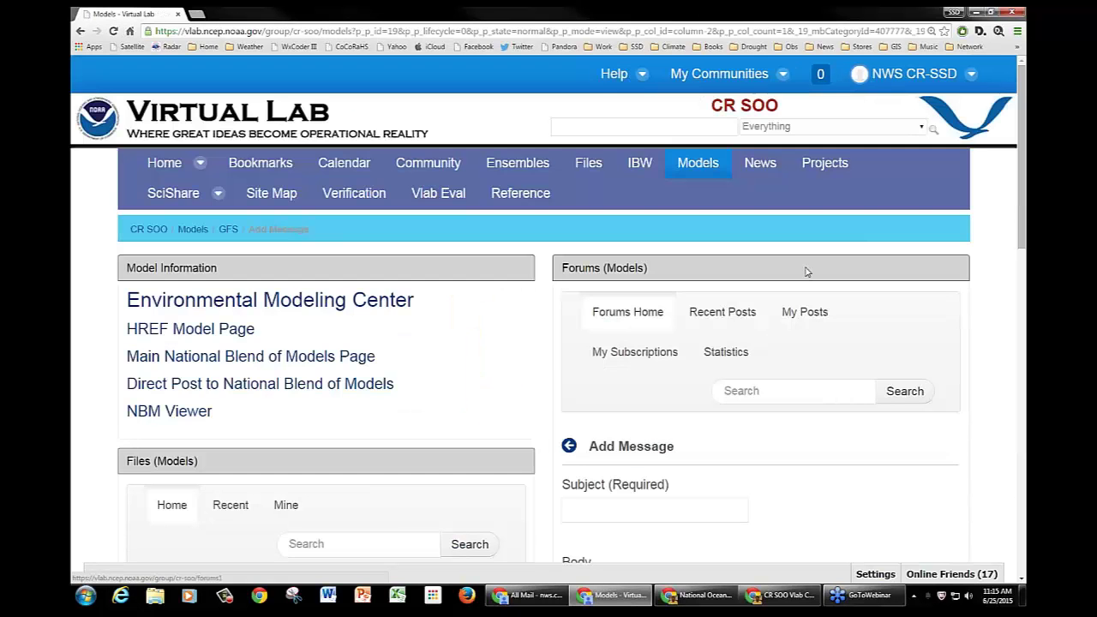
Enter "Model snow over northern Minnesota" as the message subject and place the cursor in the body
scroll(909, 394, "down", 3)
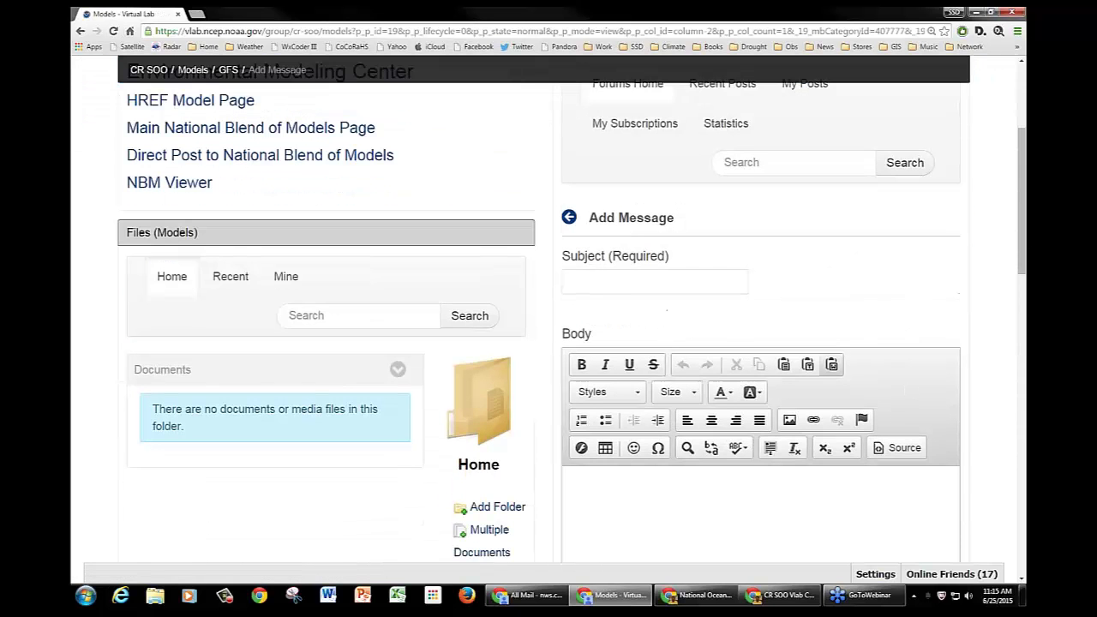
left_click(619, 282)
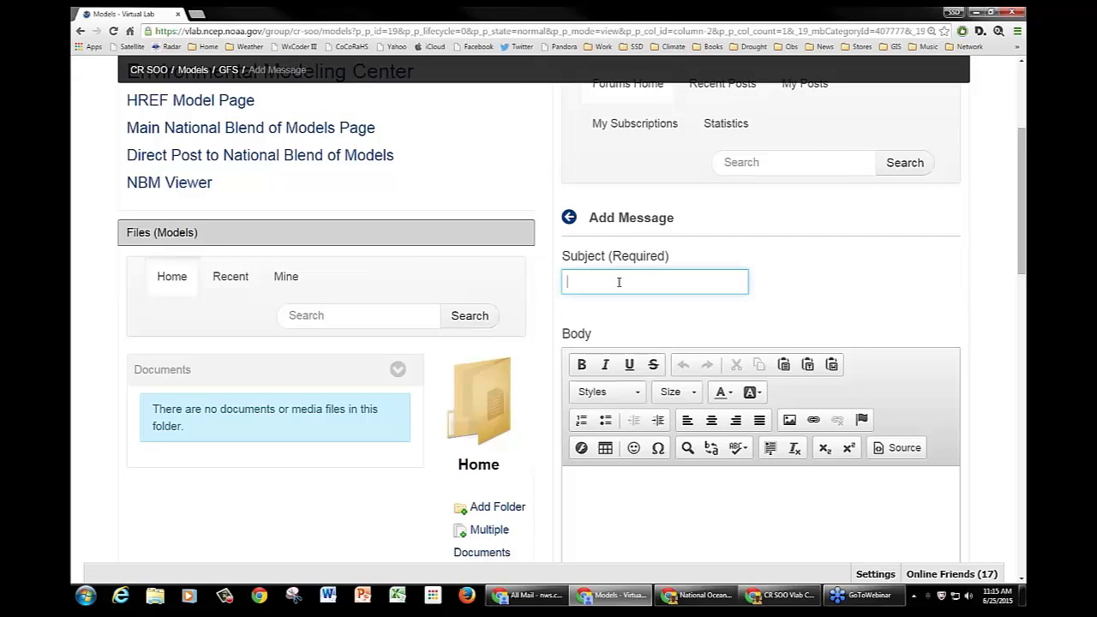
type("Model")
type(" output")
key("BackSpace")
key("BackSpace")
key("BackSpace")
key("BackSpace")
key("BackSpace")
key("BackSpace")
type("snow over northern Minneso")
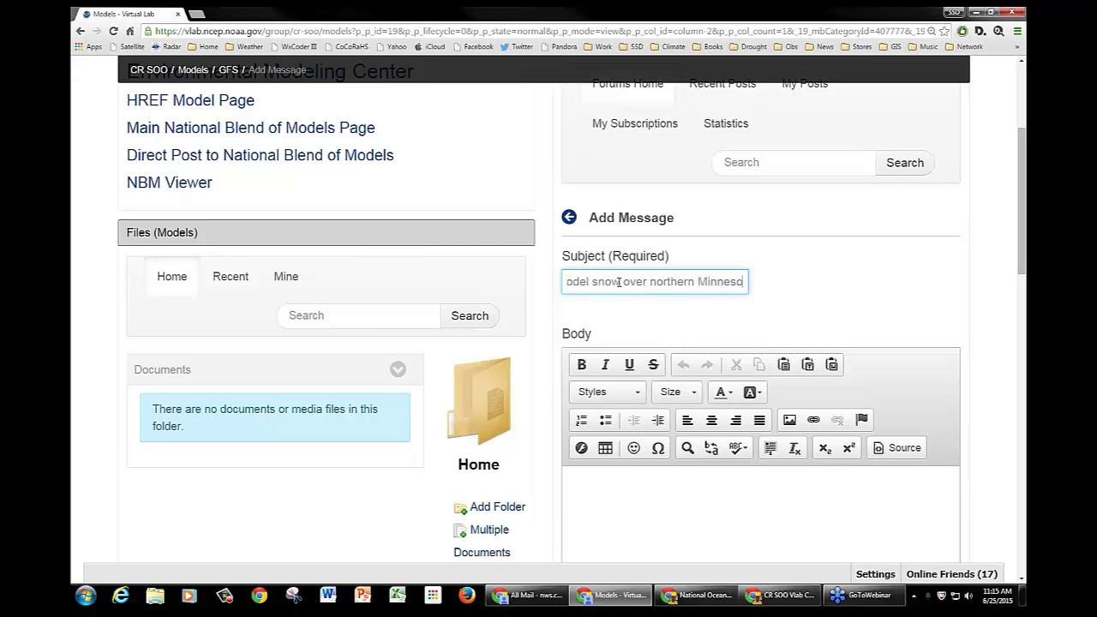
type("ta")
left_click(609, 518)
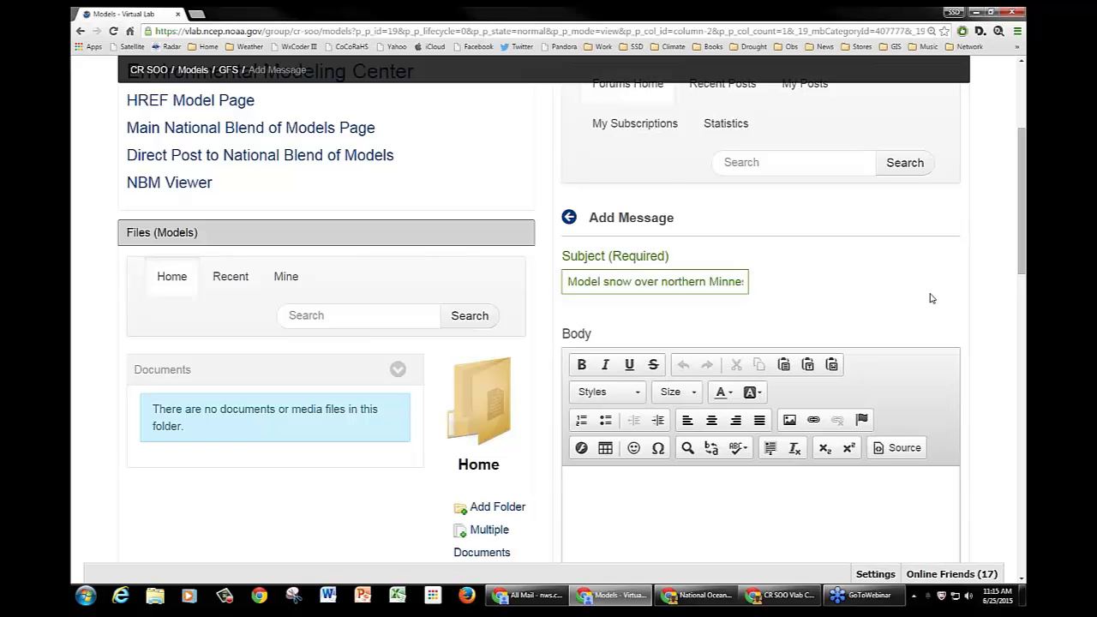
Examine the body editor's image properties, including the link settings and the server file browser, and close them without inserting an image
scroll(932, 298, "down", 3)
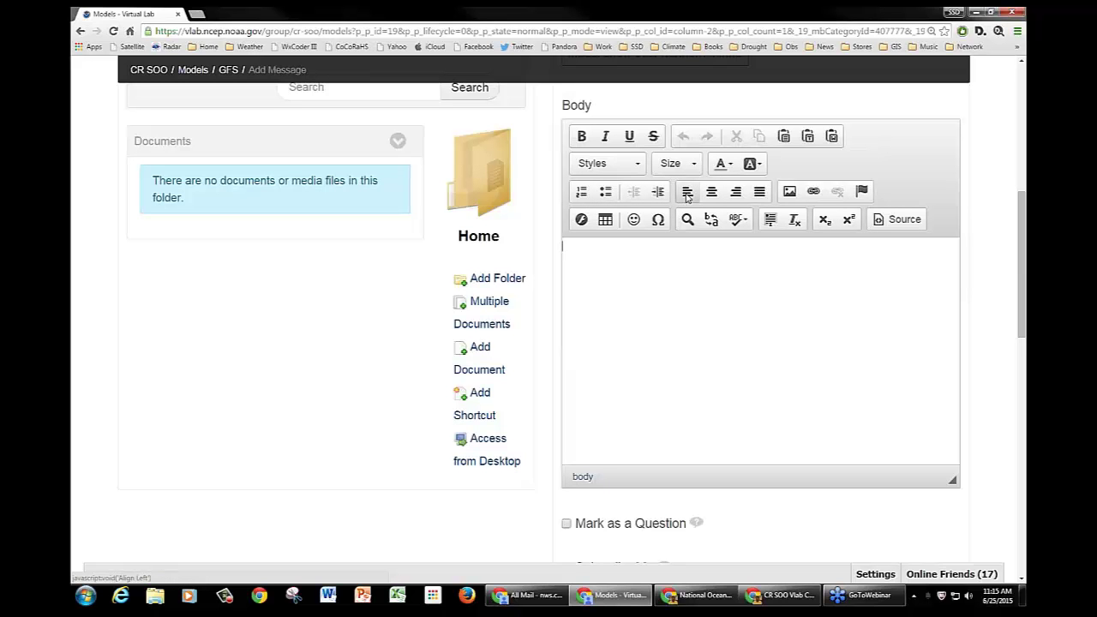
left_click(789, 192)
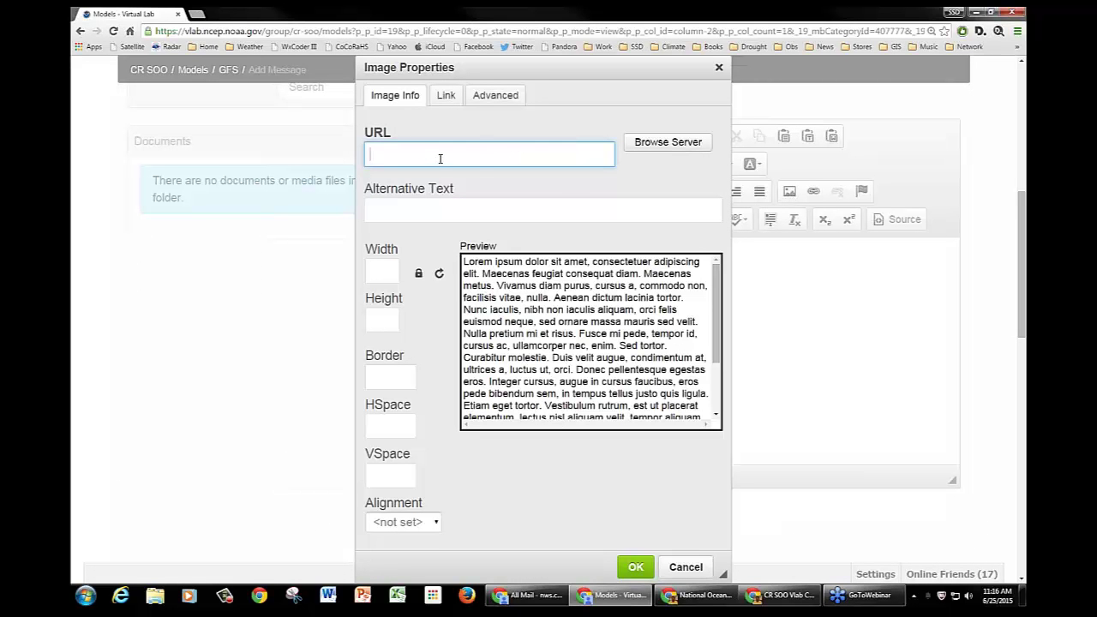
left_click(445, 96)
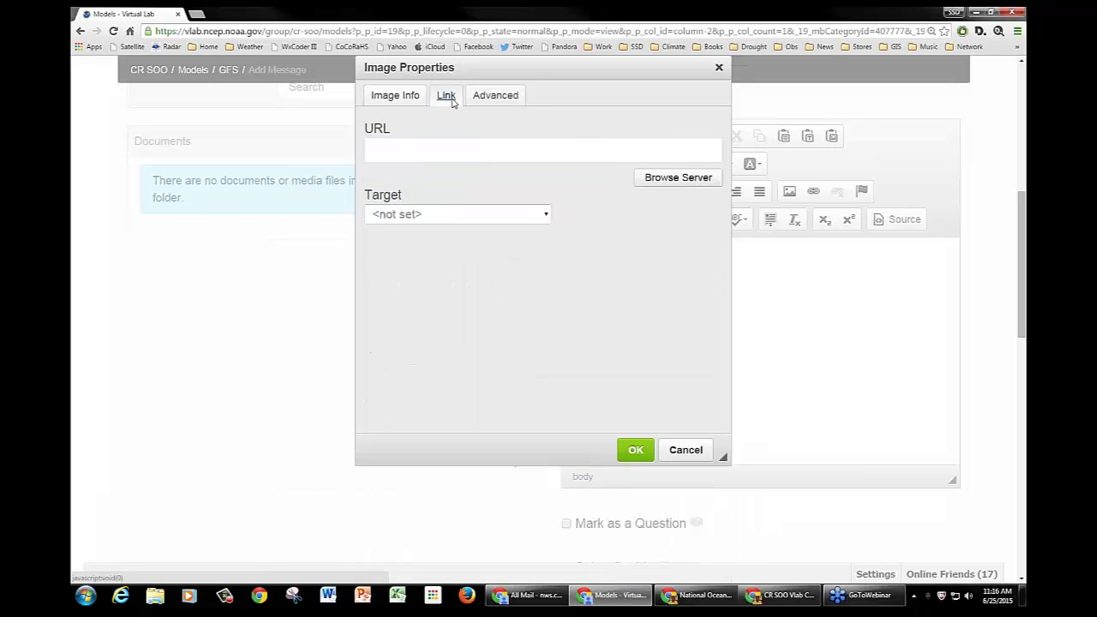
left_click(400, 101)
left_click(666, 146)
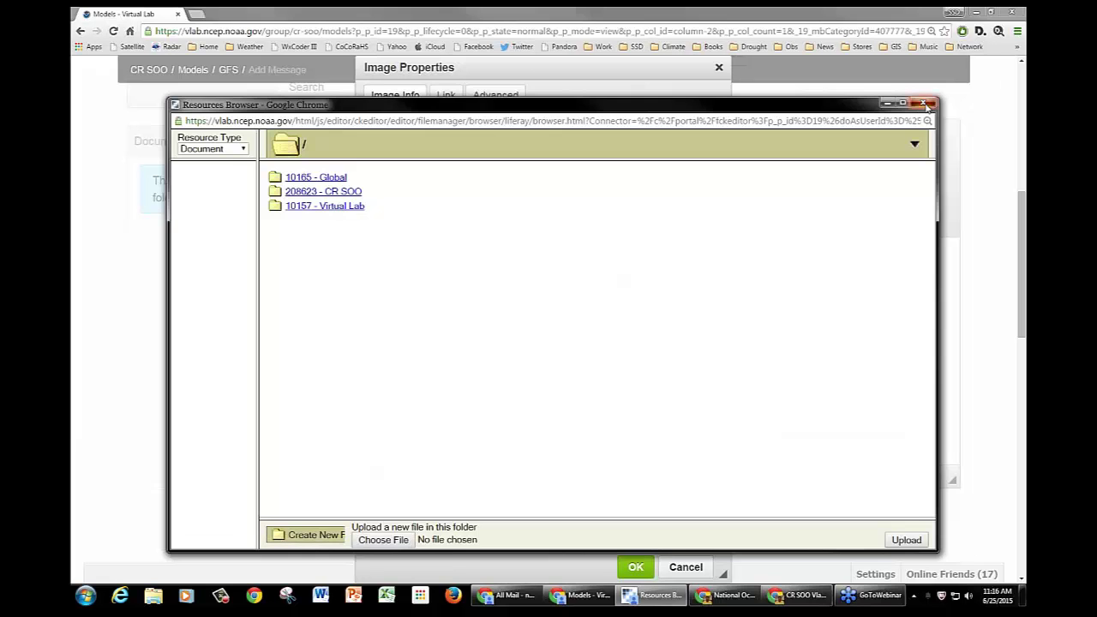
left_click(926, 105)
left_click(685, 567)
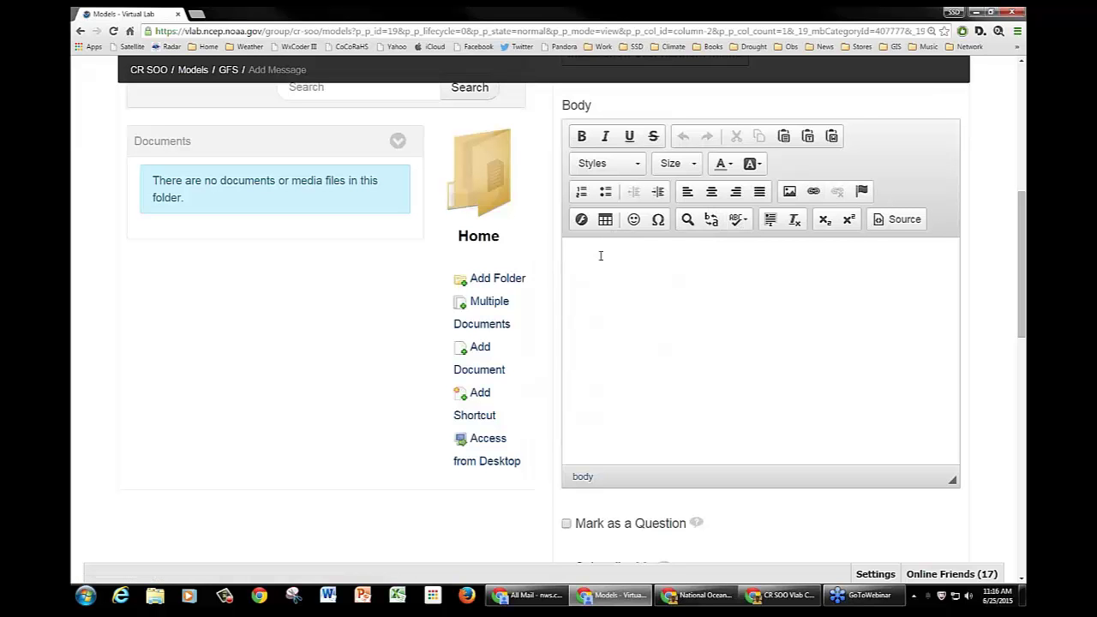
Write the body text "Why is the snow cover missing since we had 6-12 inches last night? Looks like we have an issue."
type("Why is the snow cover missing since we had")
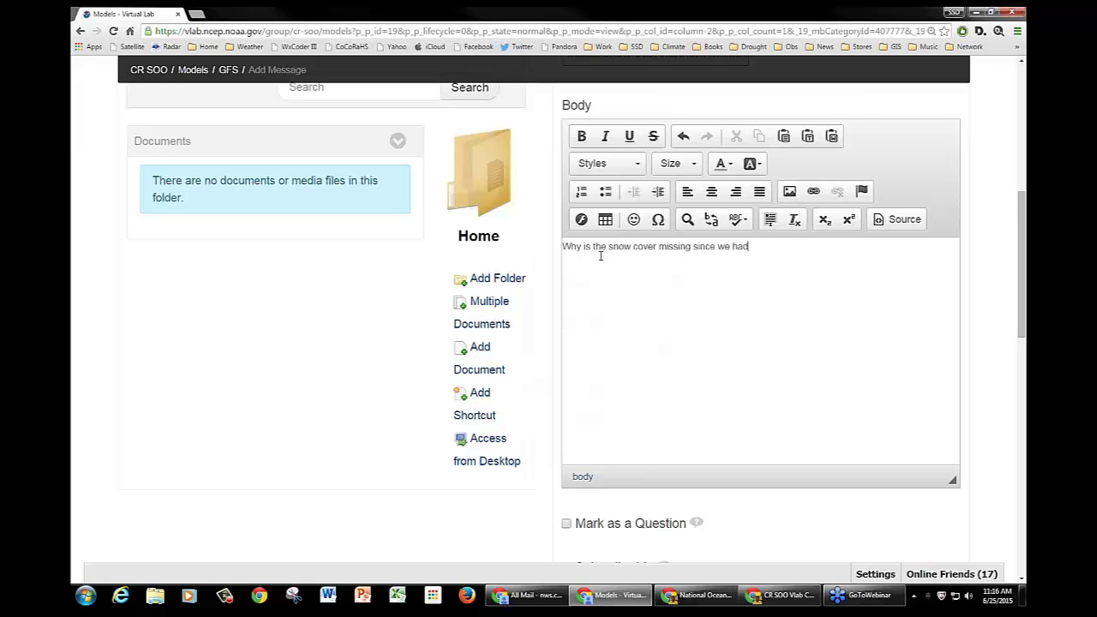
type(" 6-12 inches last night")
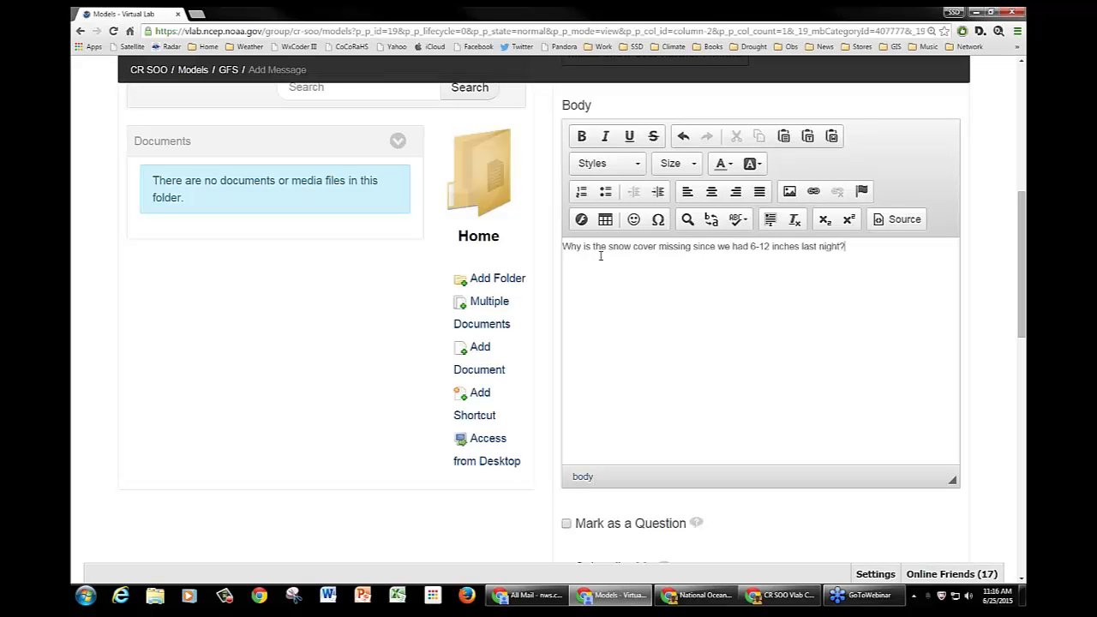
type("? Looks like we have an issue")
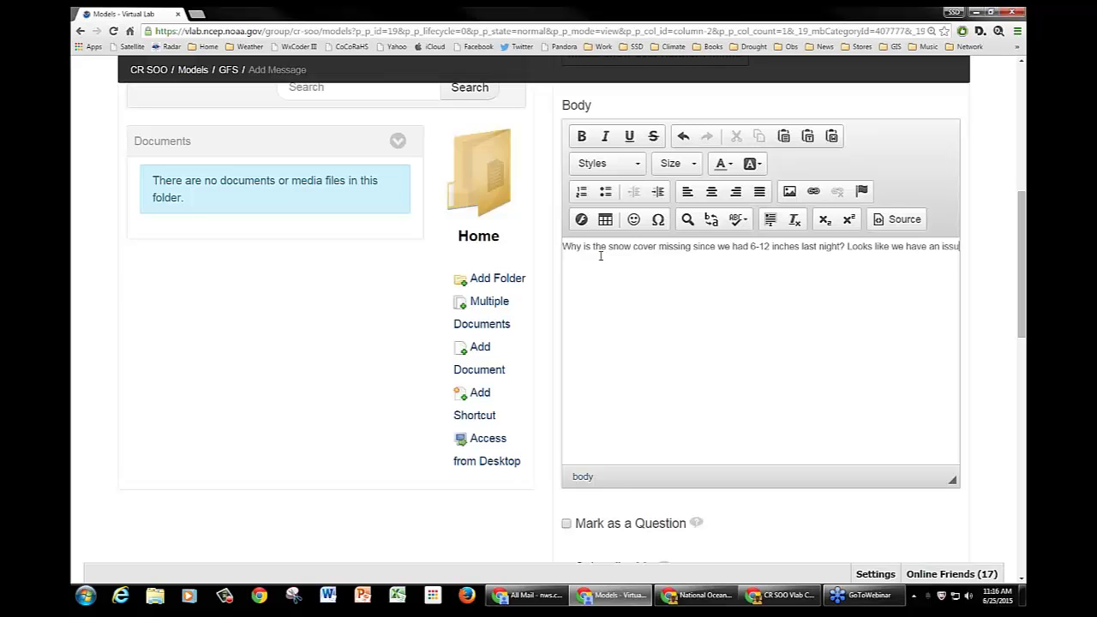
type(".")
Mark the message as a question
scroll(827, 323, "down", 1)
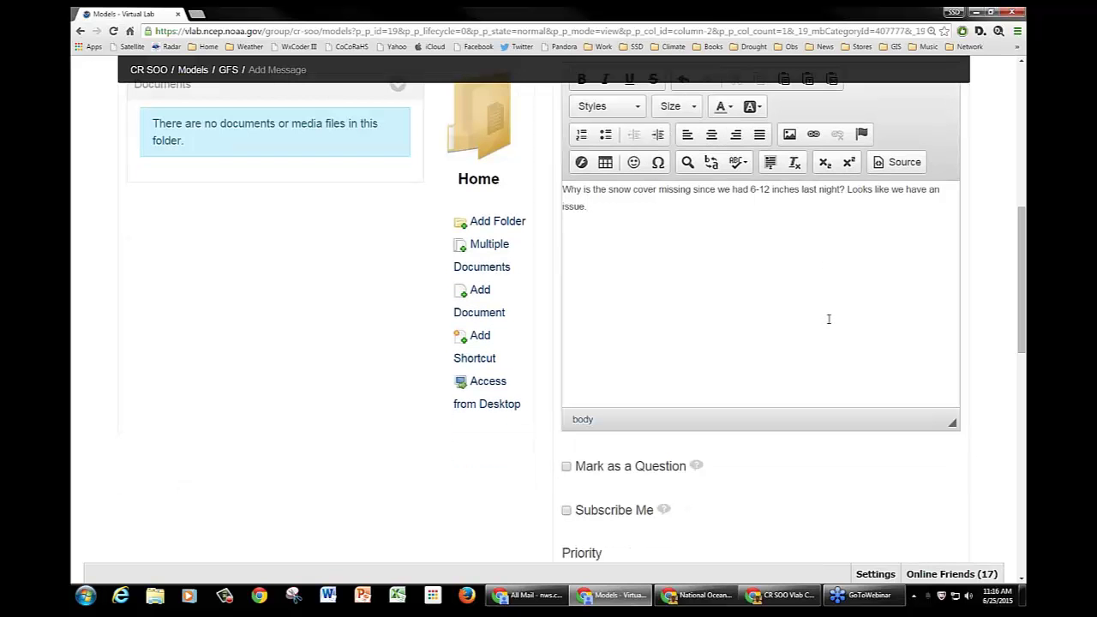
scroll(828, 318, "up", 1)
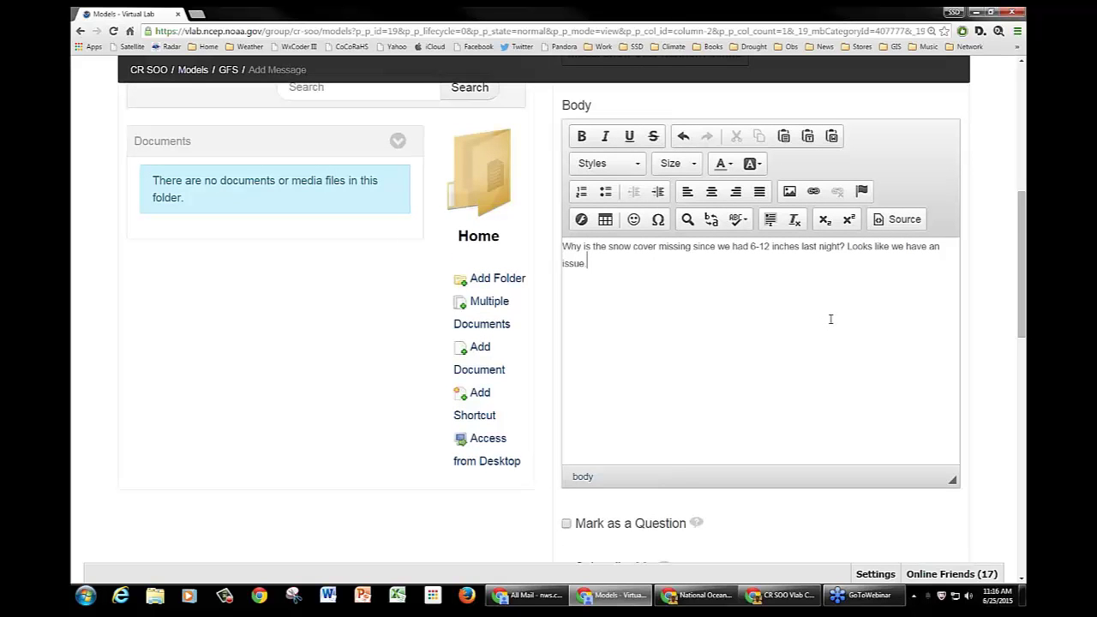
scroll(831, 319, "down", 1)
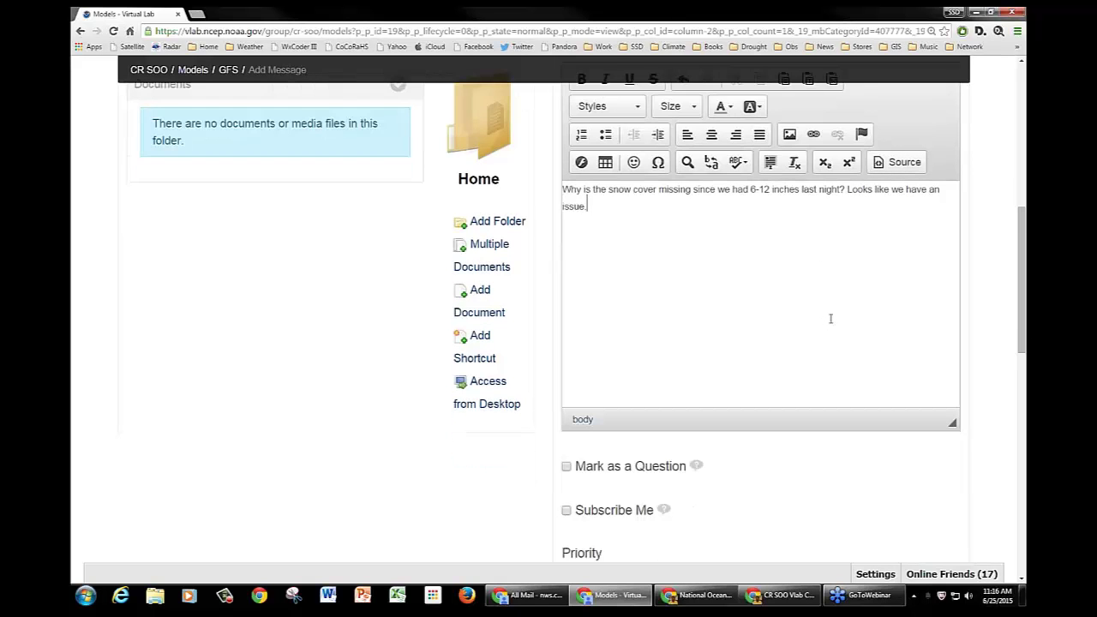
left_click(566, 467)
Set the font size of the whole body text to 12
left_click_drag(564, 189, 588, 207)
left_click(689, 107)
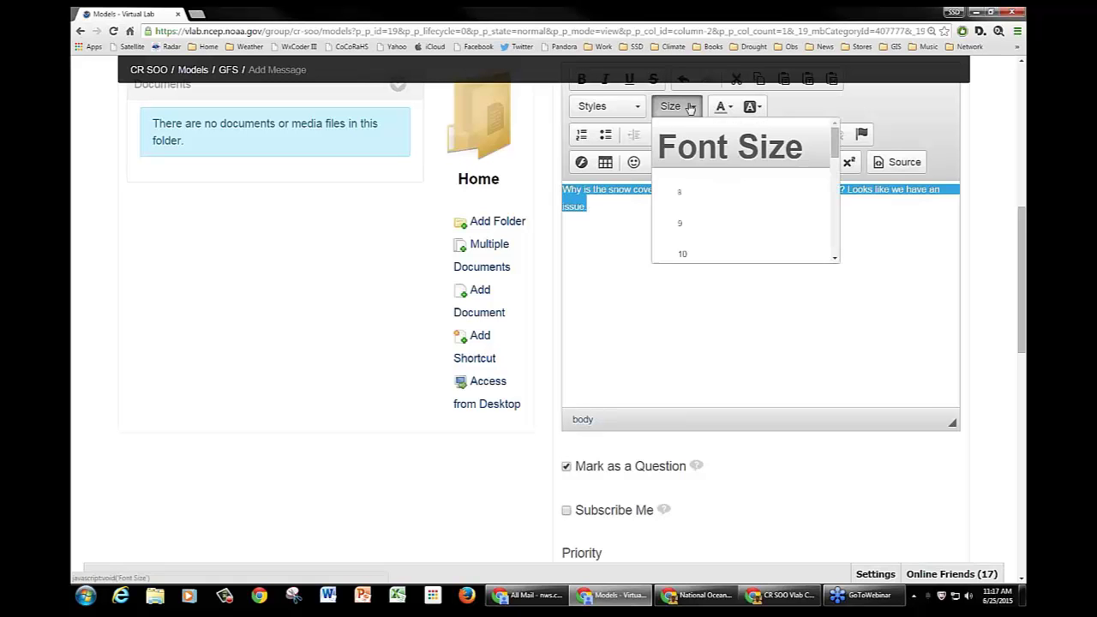
left_click(689, 108)
left_click(690, 108)
scroll(699, 225, "down", 3)
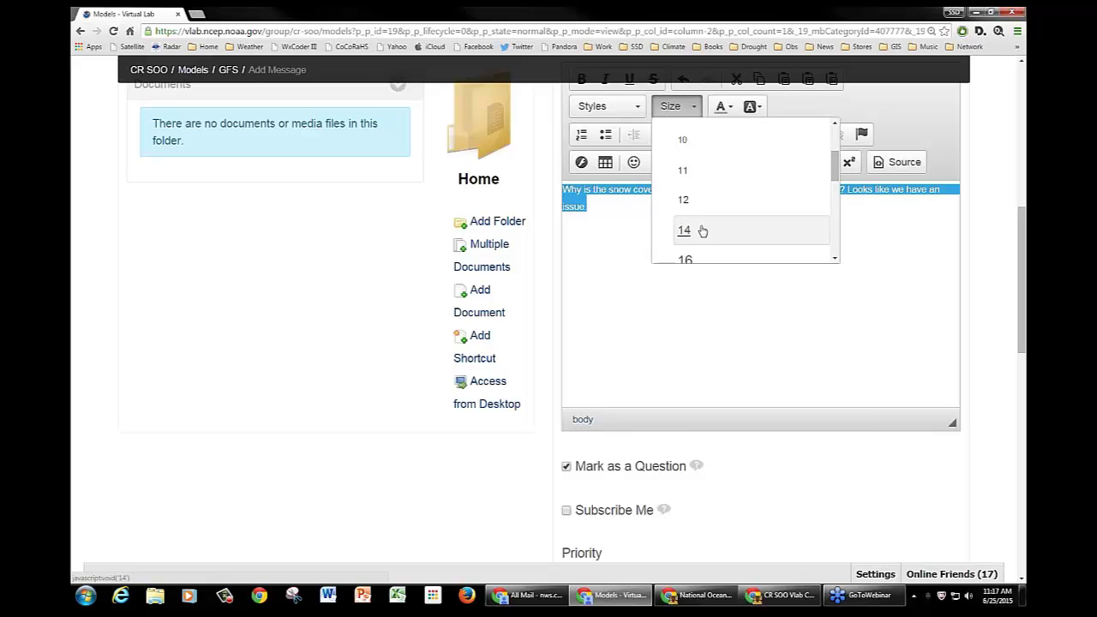
left_click(698, 202)
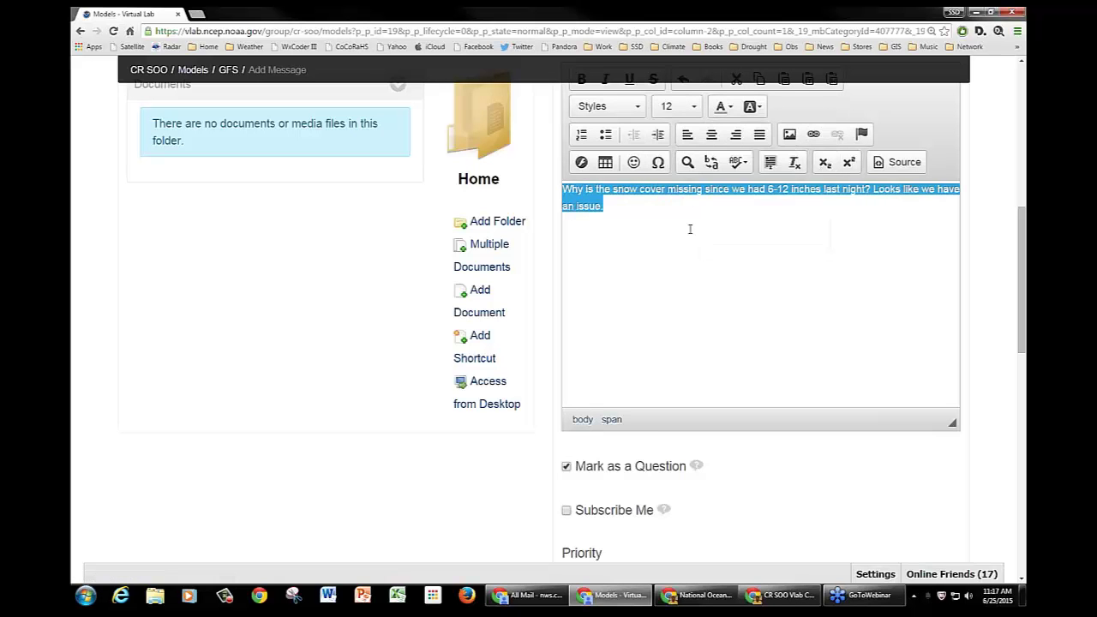
left_click(690, 229)
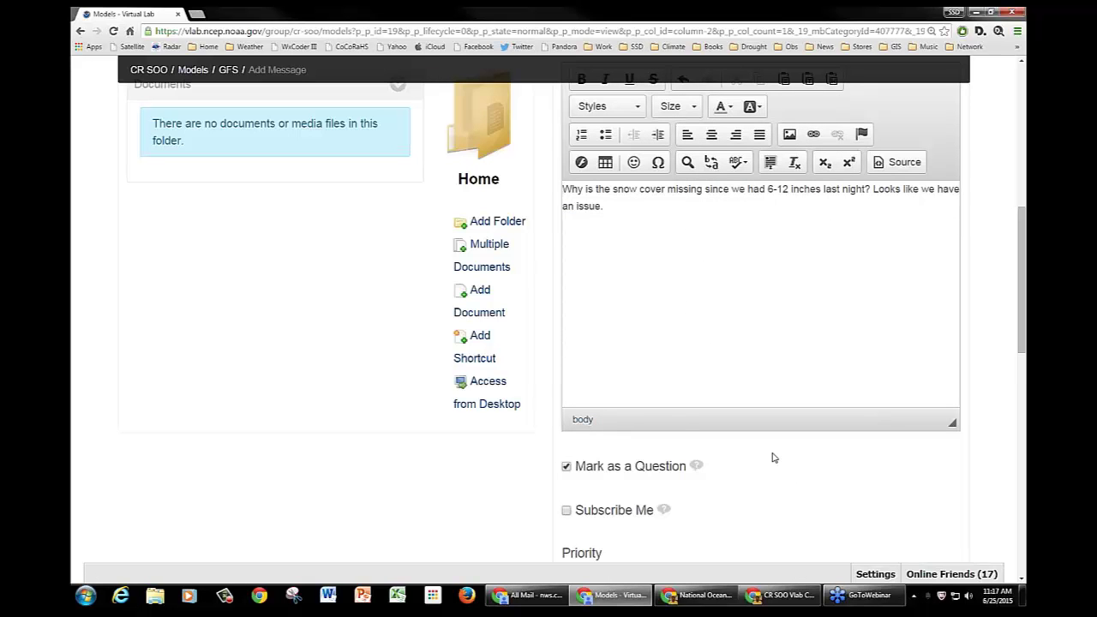
Subscribe to the thread and check the priority choices, leaving the priority blank
scroll(774, 457, "down", 1)
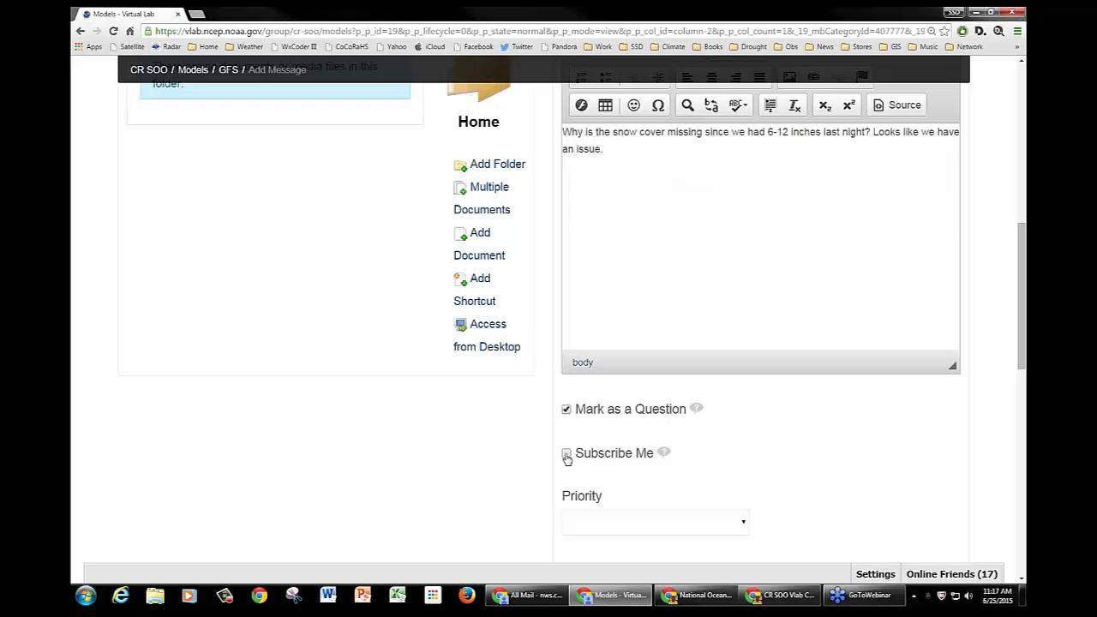
mouse_move(663, 455)
scroll(797, 486, "down", 1)
left_click(745, 469)
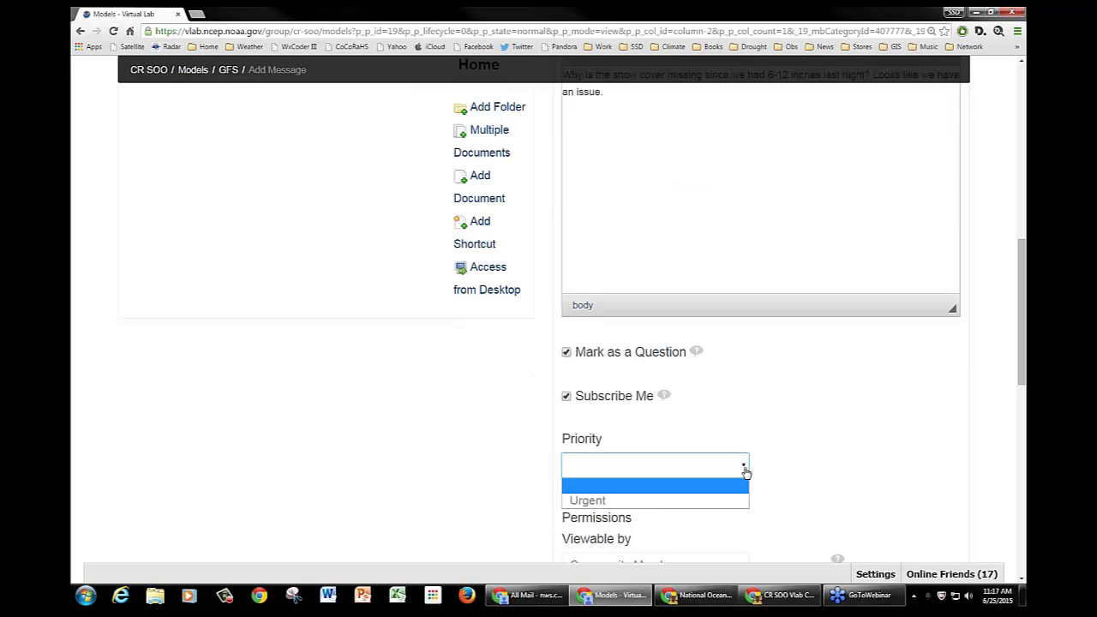
left_click(793, 462)
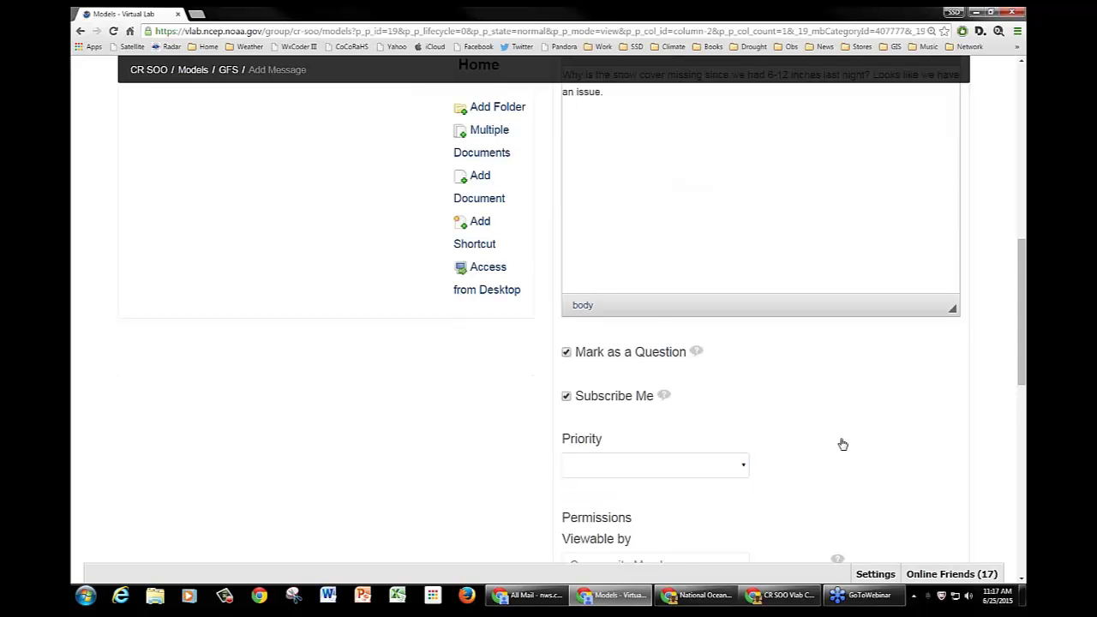
Attach fsd-winds.png from the Pictures library as the message's first attachment
scroll(840, 444, "down", 2)
scroll(892, 444, "down", 3)
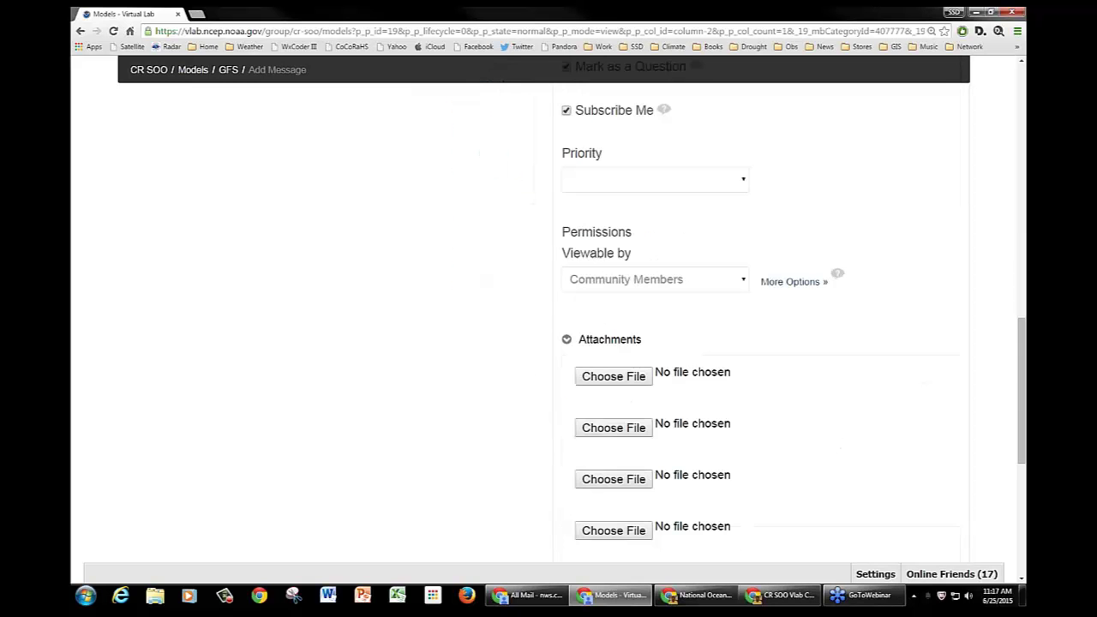
scroll(894, 443, "down", 2)
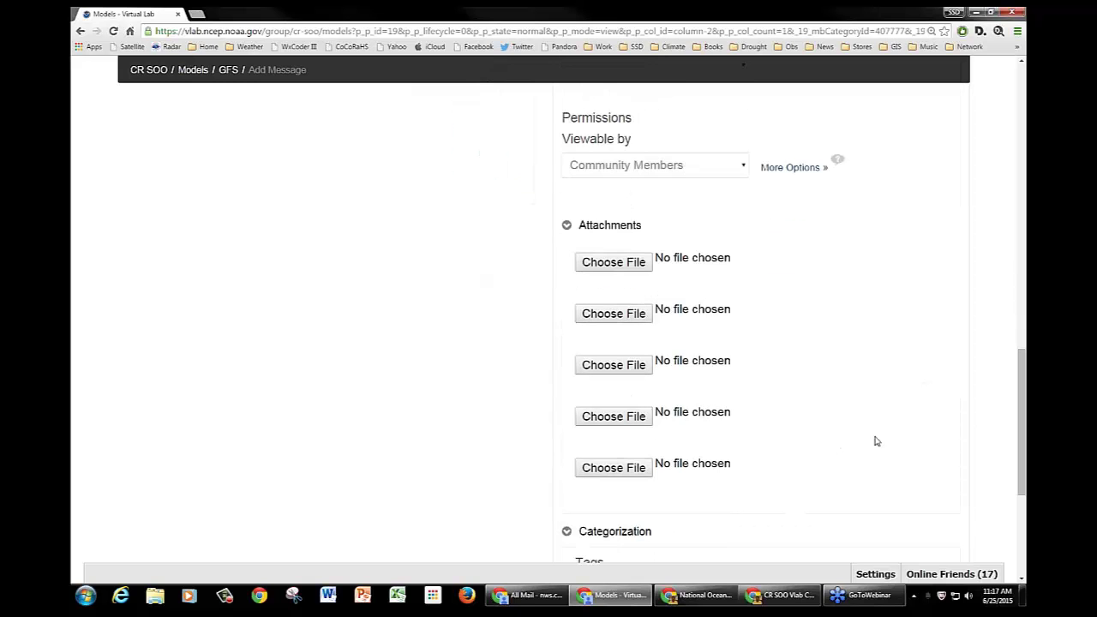
left_click(630, 264)
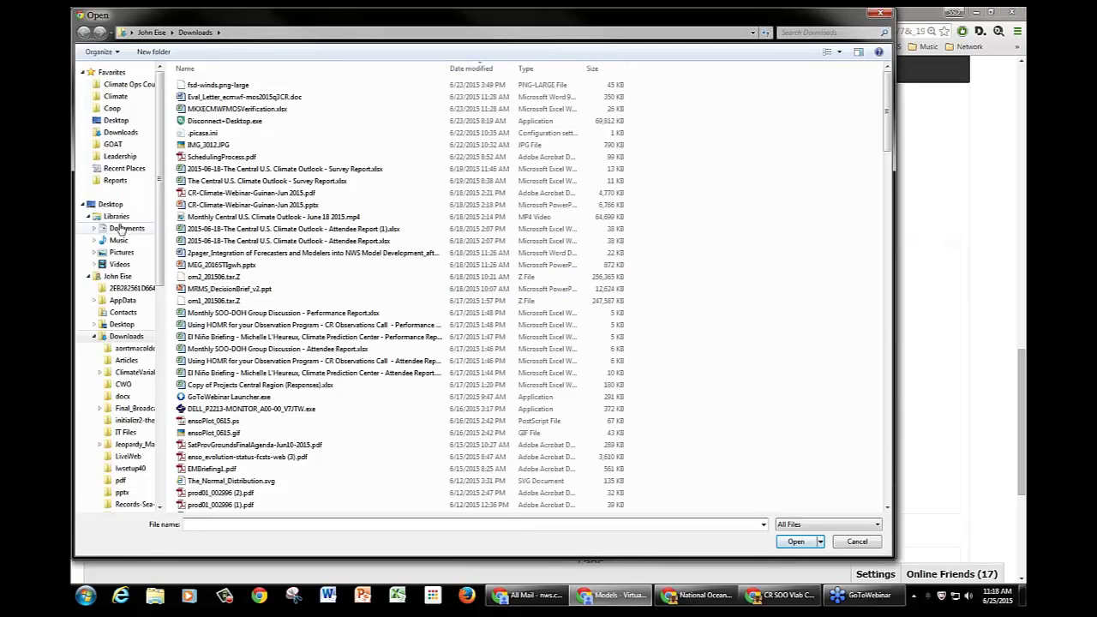
left_click(120, 252)
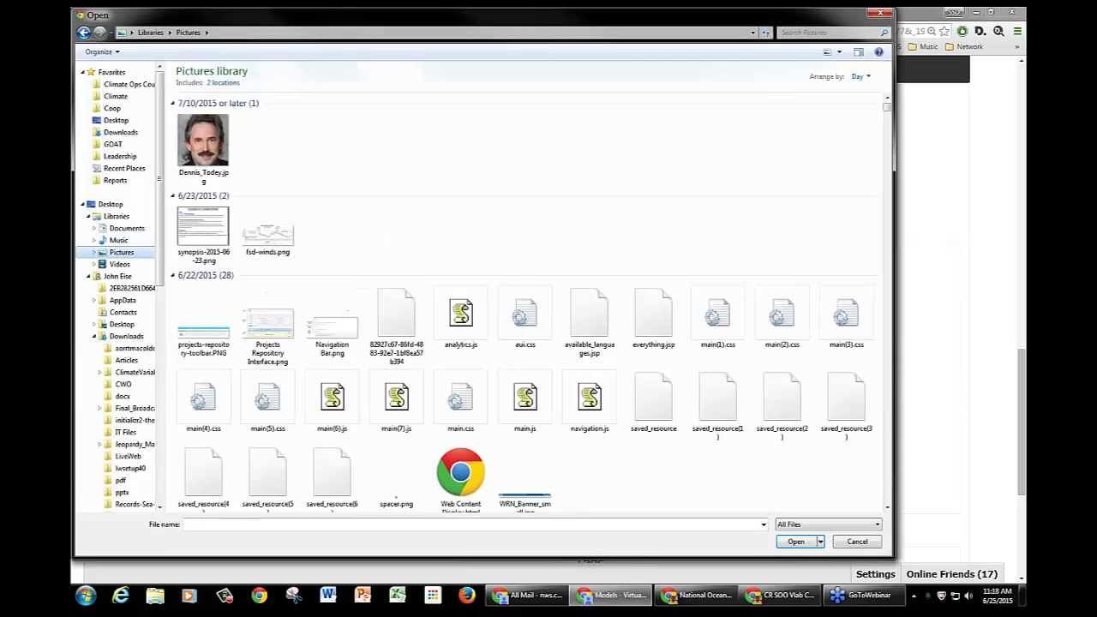
left_click(268, 231)
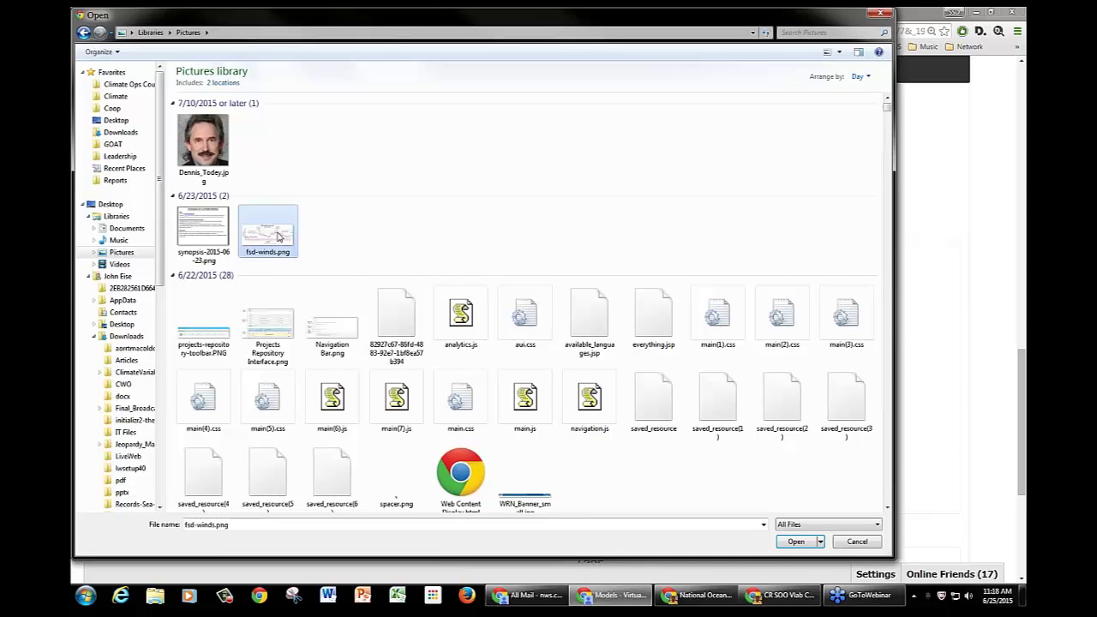
left_click(806, 541)
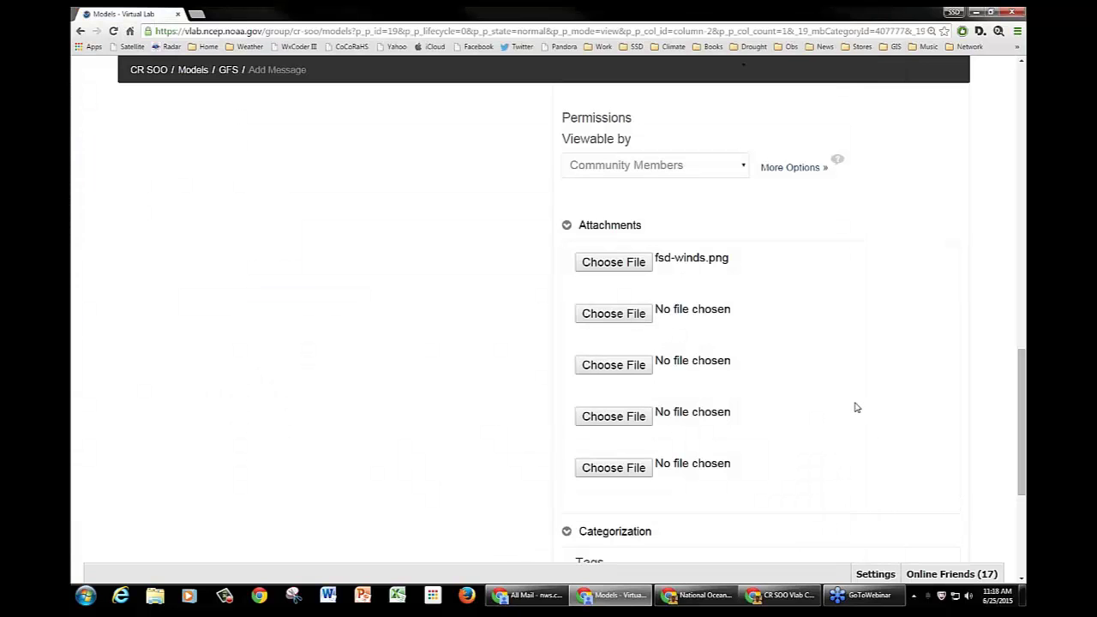
Tag the message with snow, minnesota and gfs
scroll(854, 411, "down", 5)
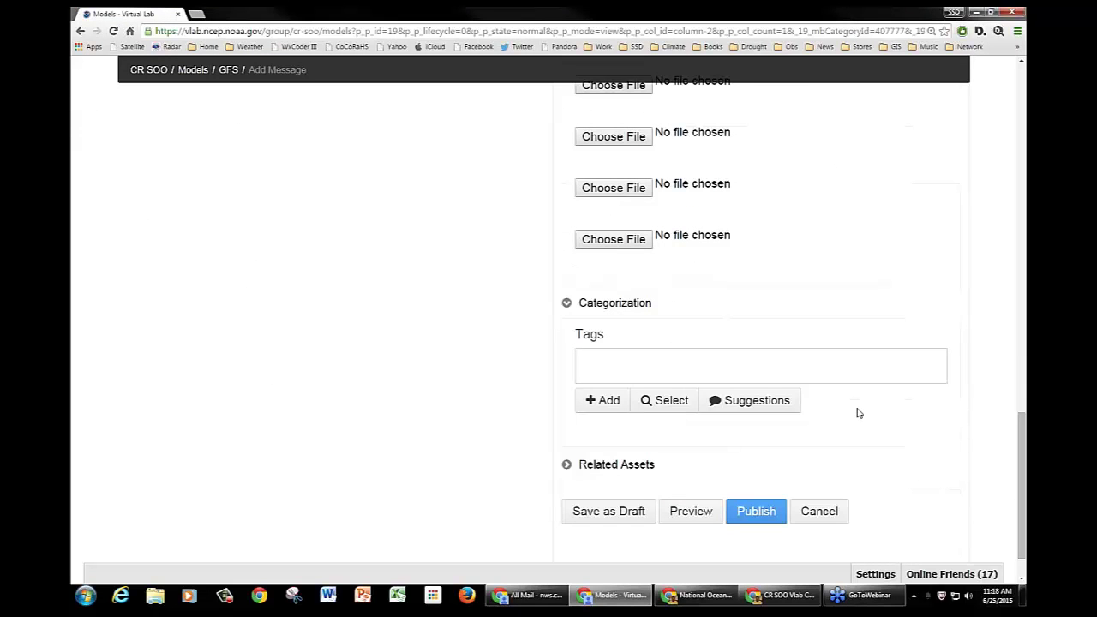
left_click(606, 362)
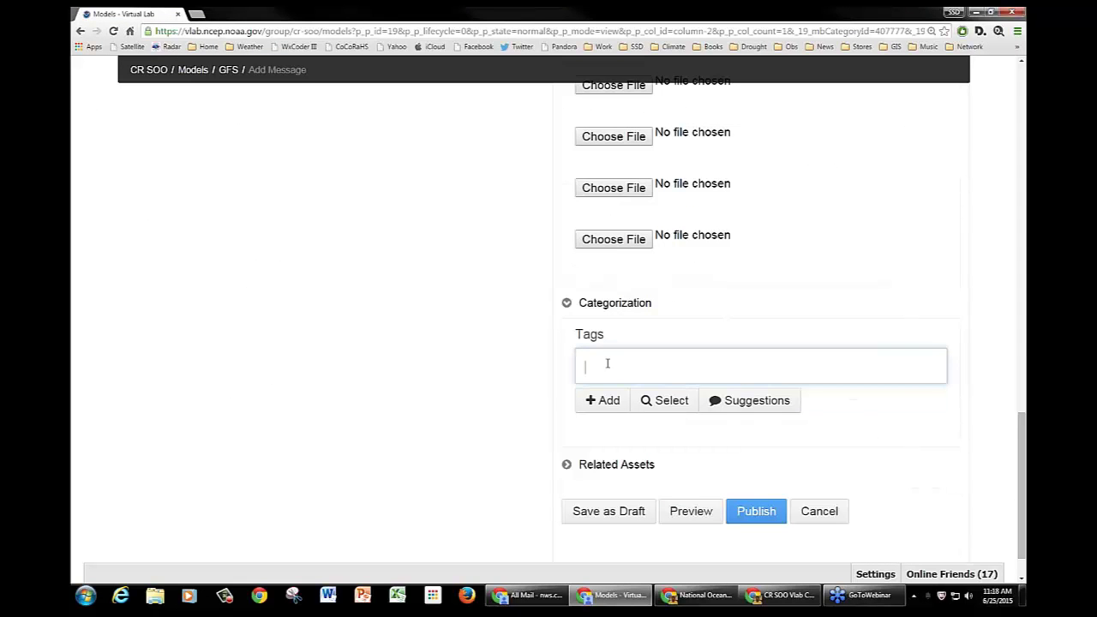
type("a")
key("BackSpace")
type("snow")
key("Return")
type("minnesoat")
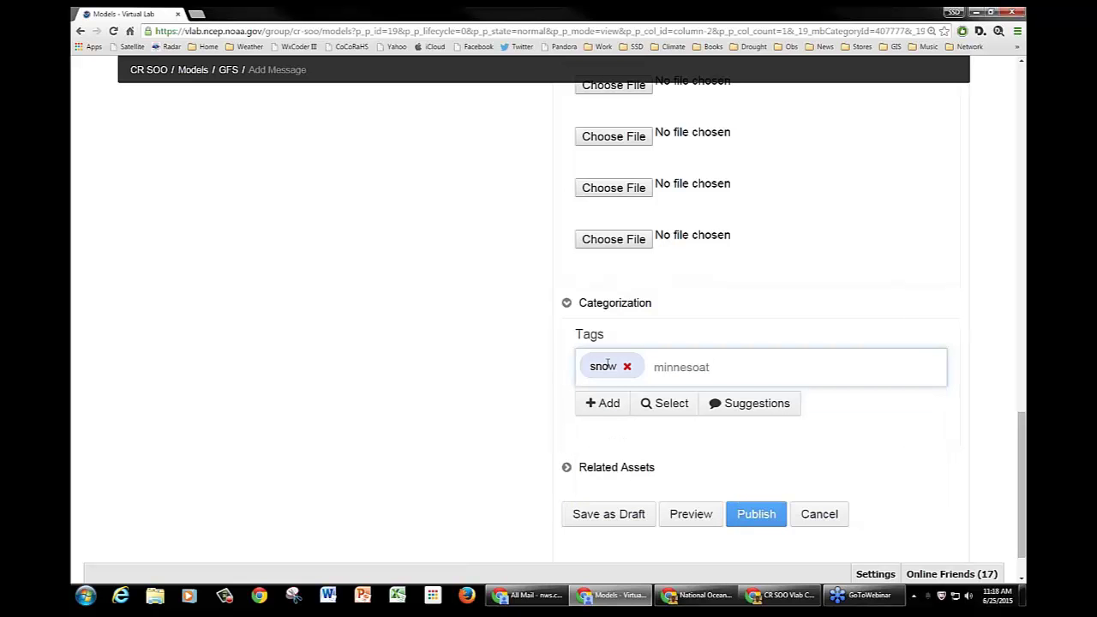
key("BackSpace")
key("BackSpace")
type("ta")
key("Return")
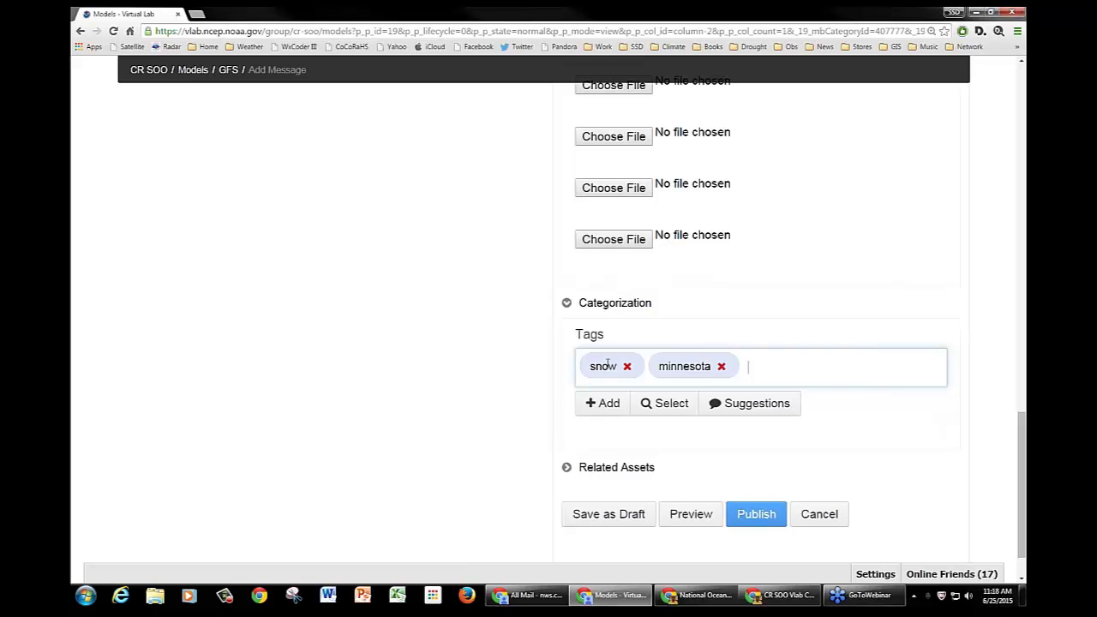
type("gfs")
key("Return")
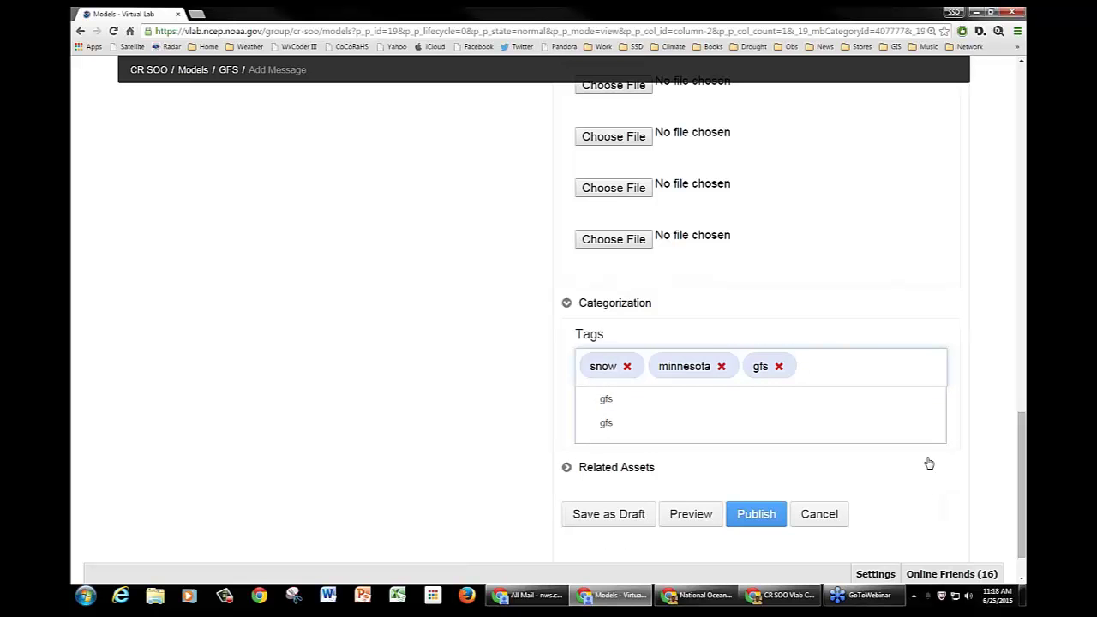
Reset the page zoom and preview the message with its attachment and tags
key("ctrl+0")
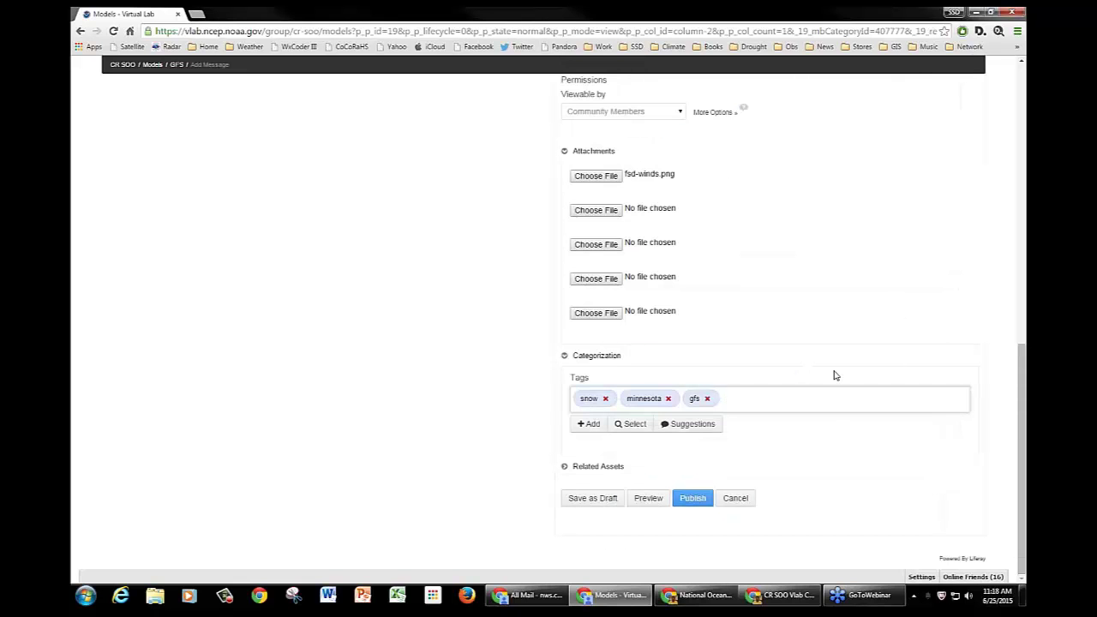
scroll(892, 355, "up", 1)
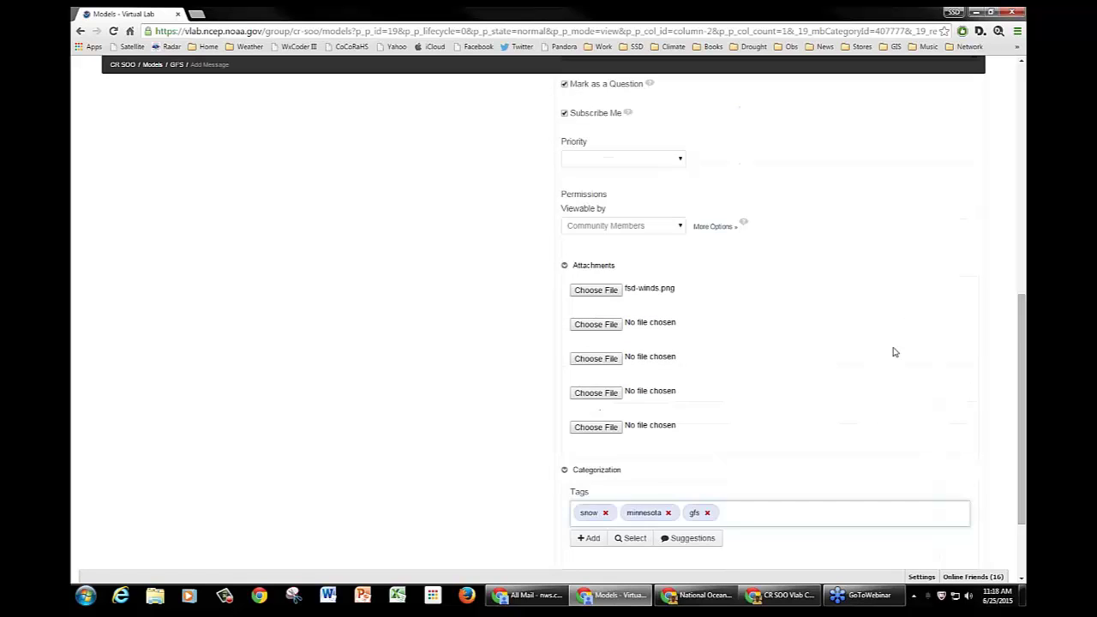
scroll(892, 353, "down", 1)
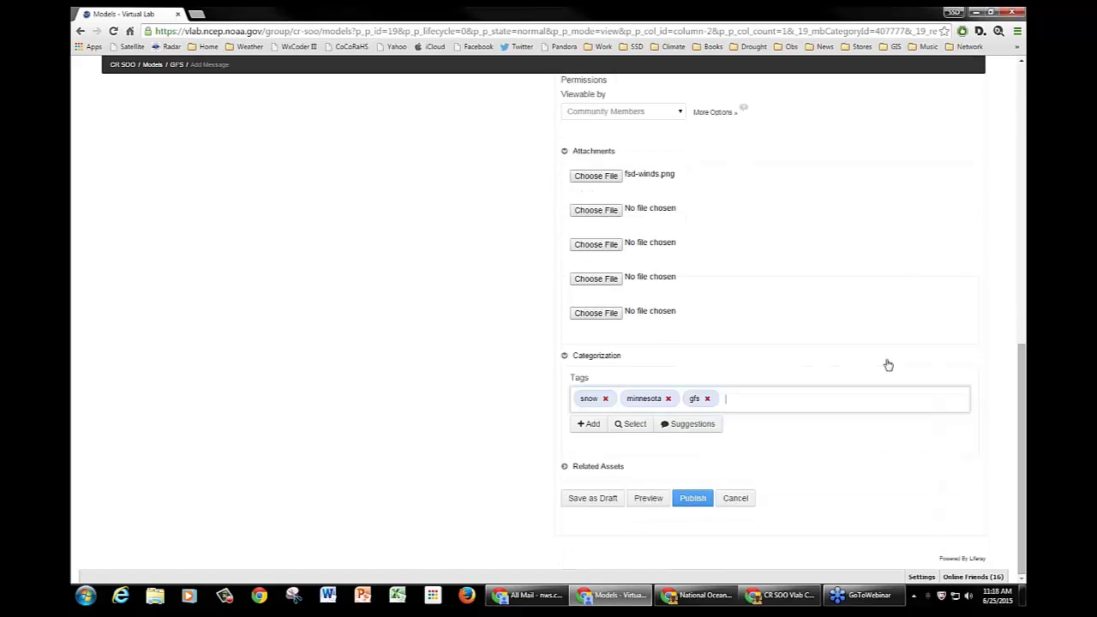
left_click(649, 502)
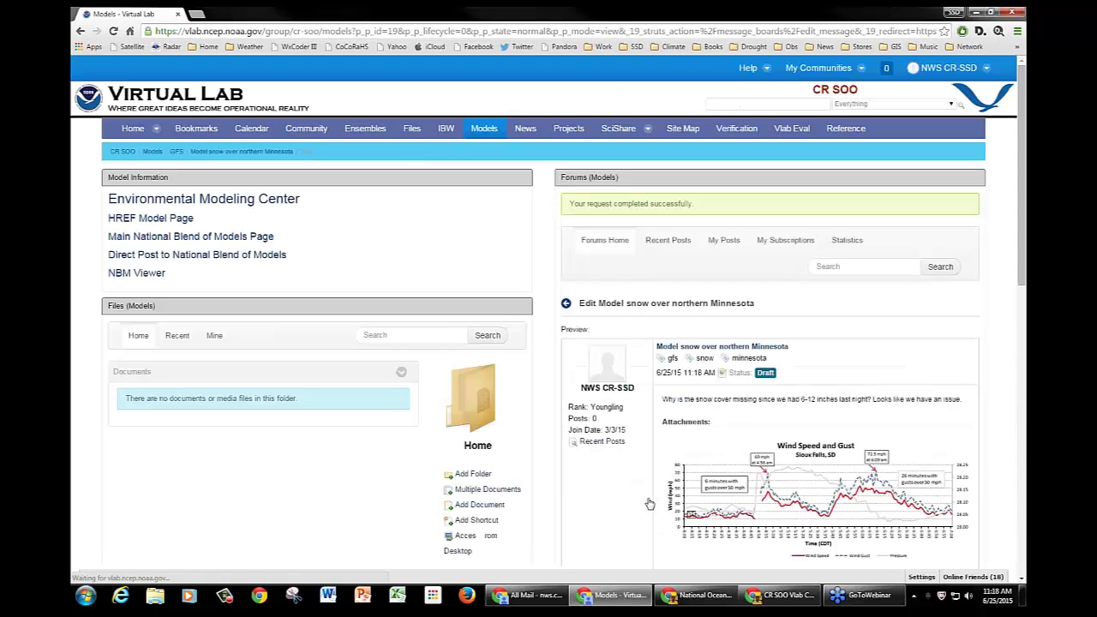
scroll(934, 473, "down", 2)
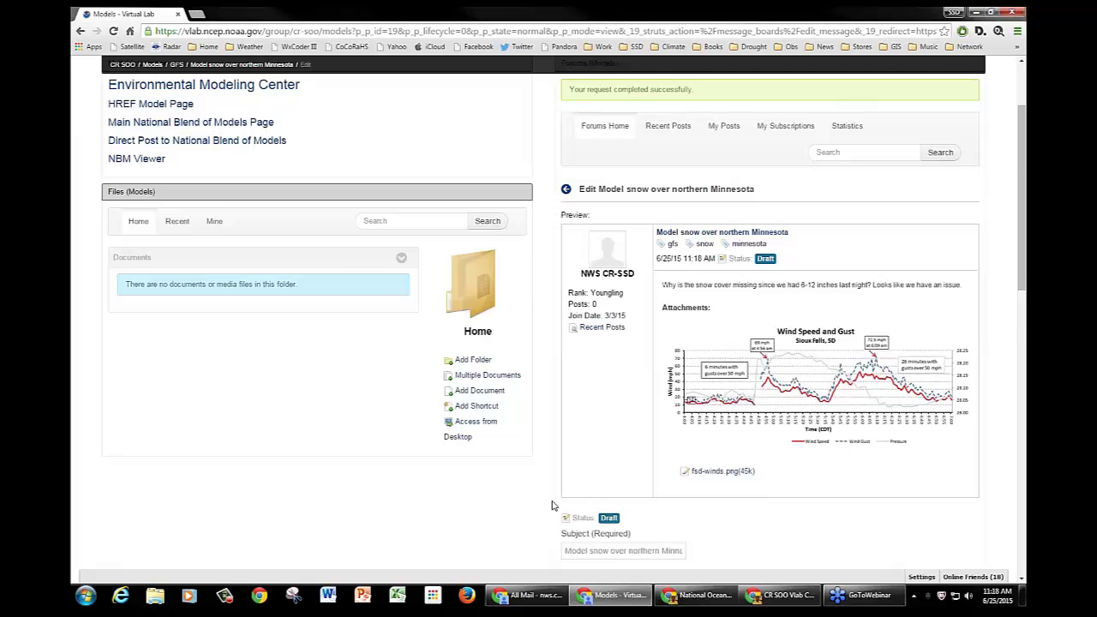
Publish the Model snow over northern Minnesota thread in the GFS category
scroll(521, 505, "down", 2)
scroll(523, 507, "down", 2)
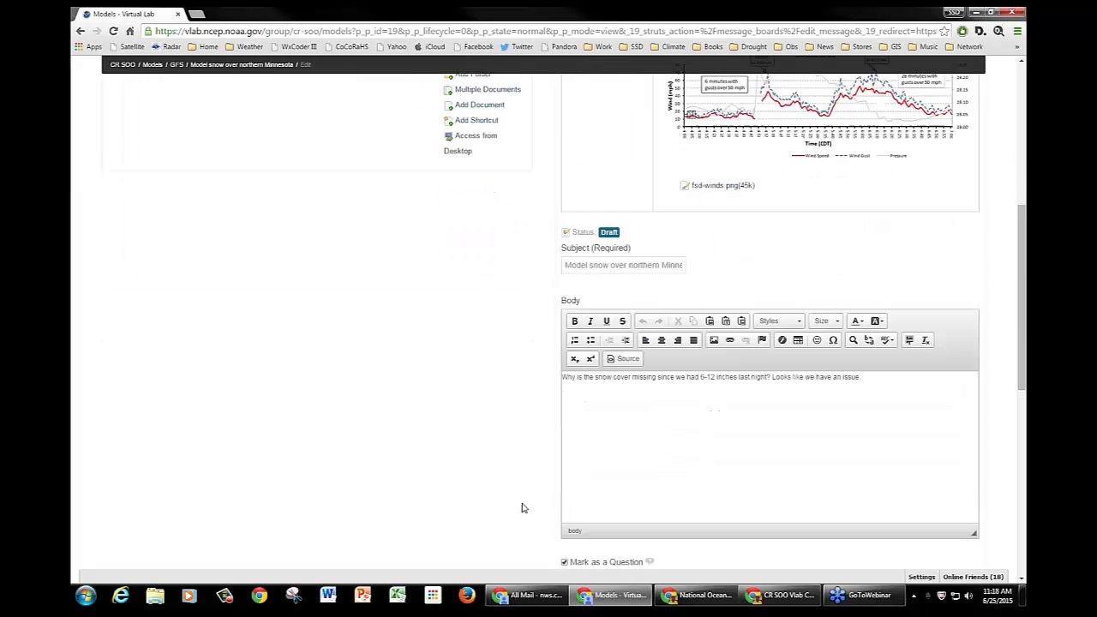
scroll(524, 508, "down", 4)
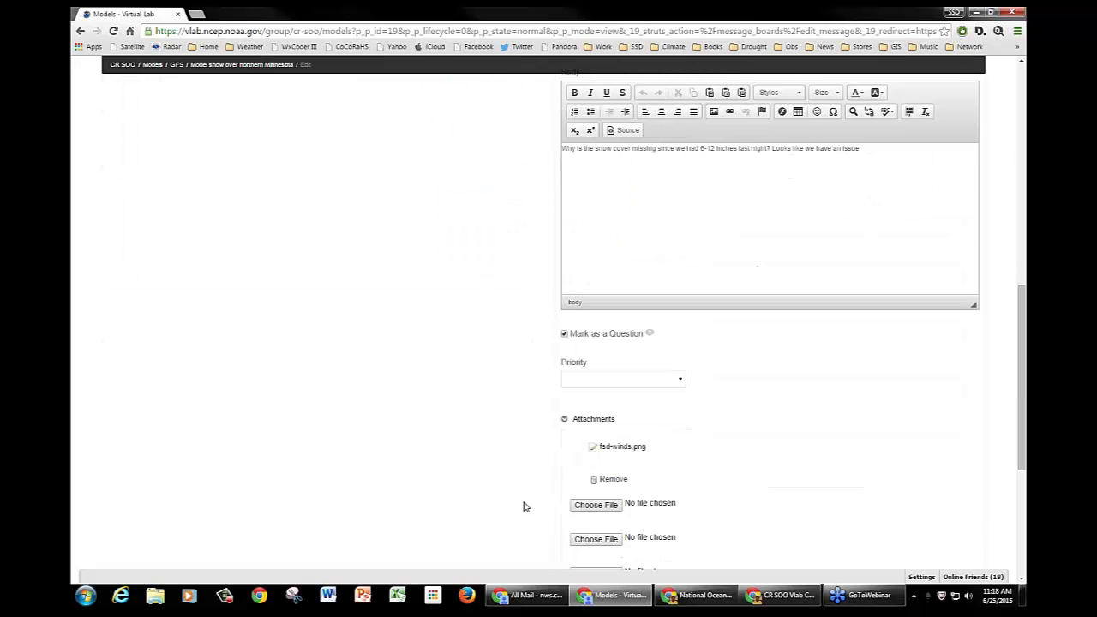
scroll(526, 506, "down", 2)
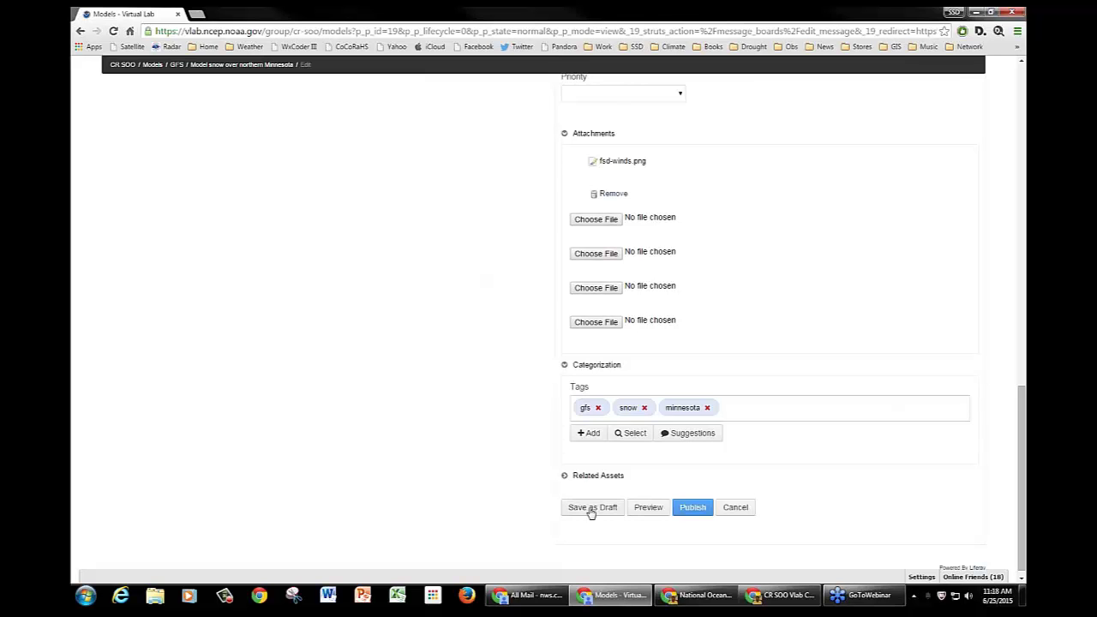
left_click(695, 507)
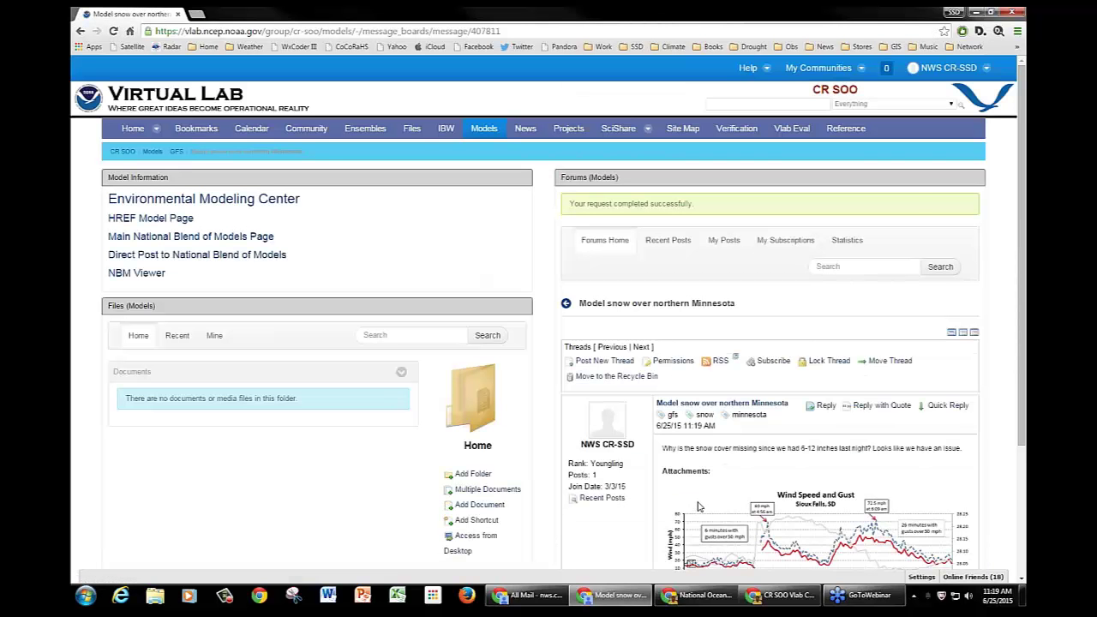
Review the published post and its entry in the GFS category's thread list
scroll(698, 507, "down", 1)
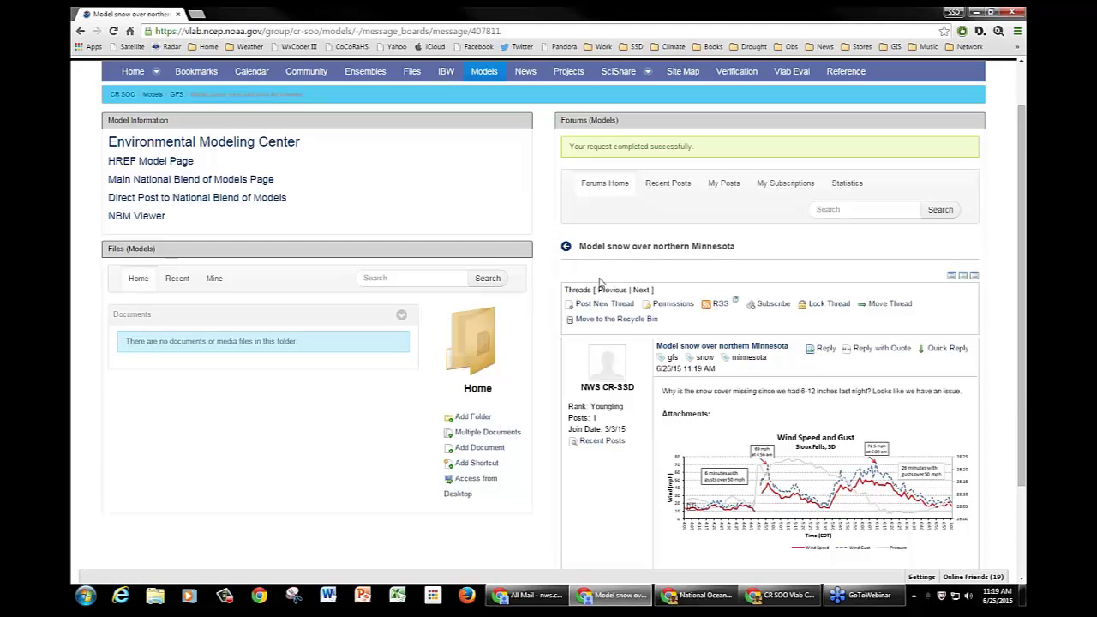
scroll(689, 426, "down", 1)
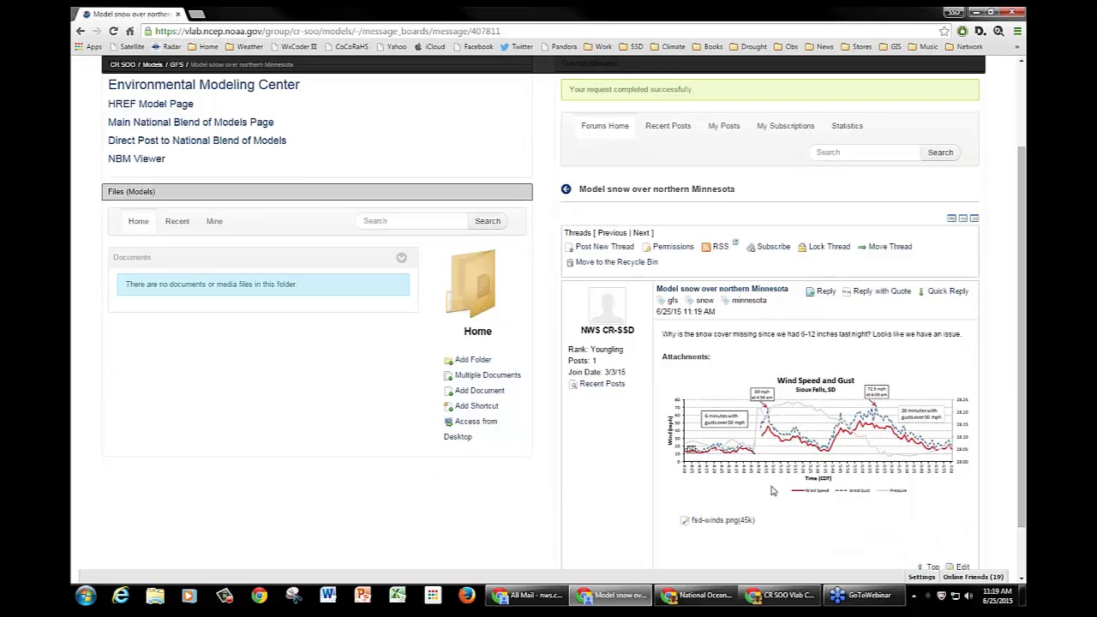
left_click(566, 193)
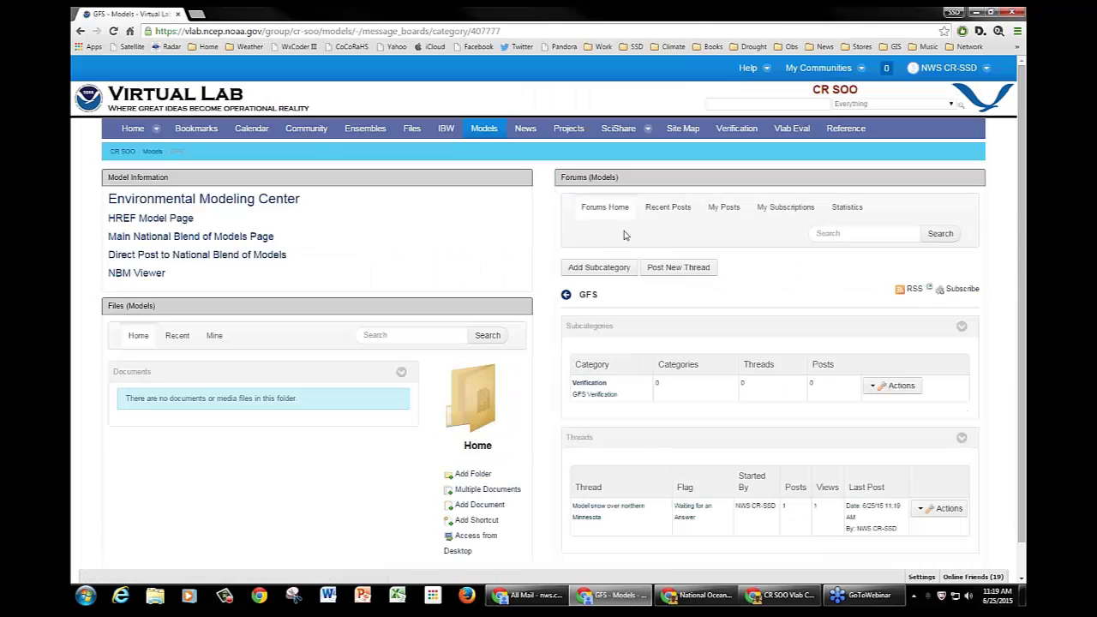
scroll(673, 292, "down", 1)
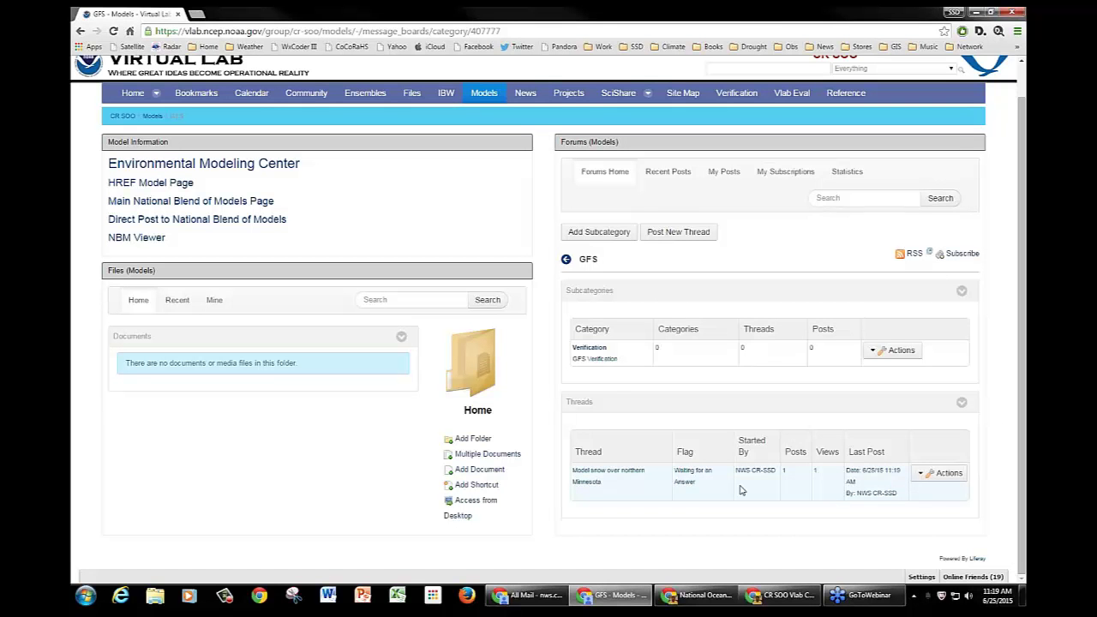
left_click(920, 476)
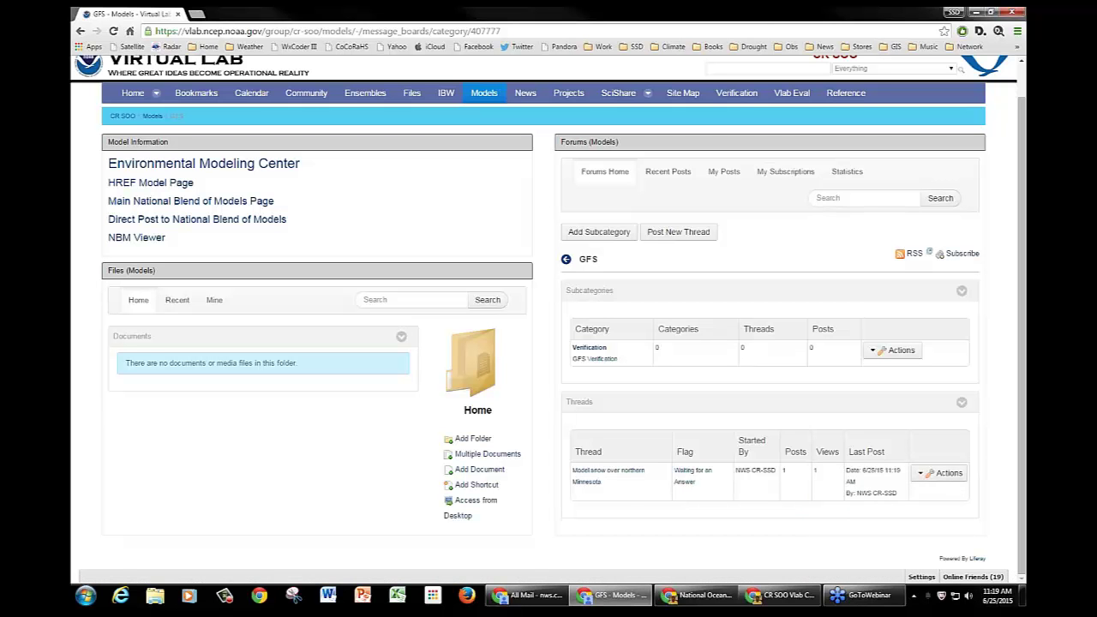
Return to the forum's category list and subscribe to the GFS category
left_click(567, 261)
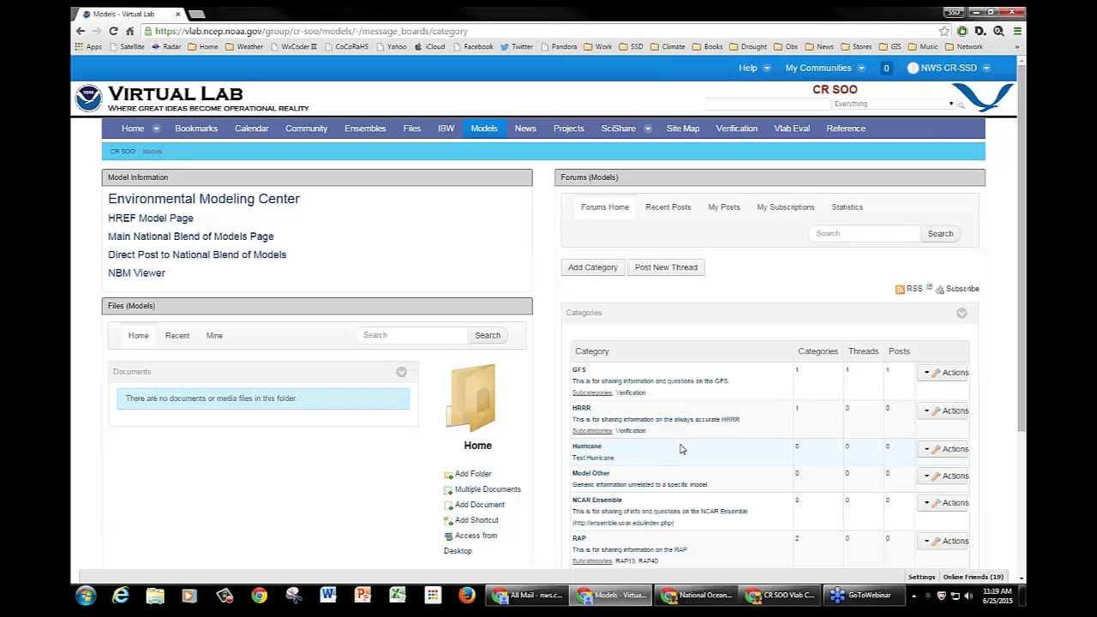
scroll(681, 443, "down", 1)
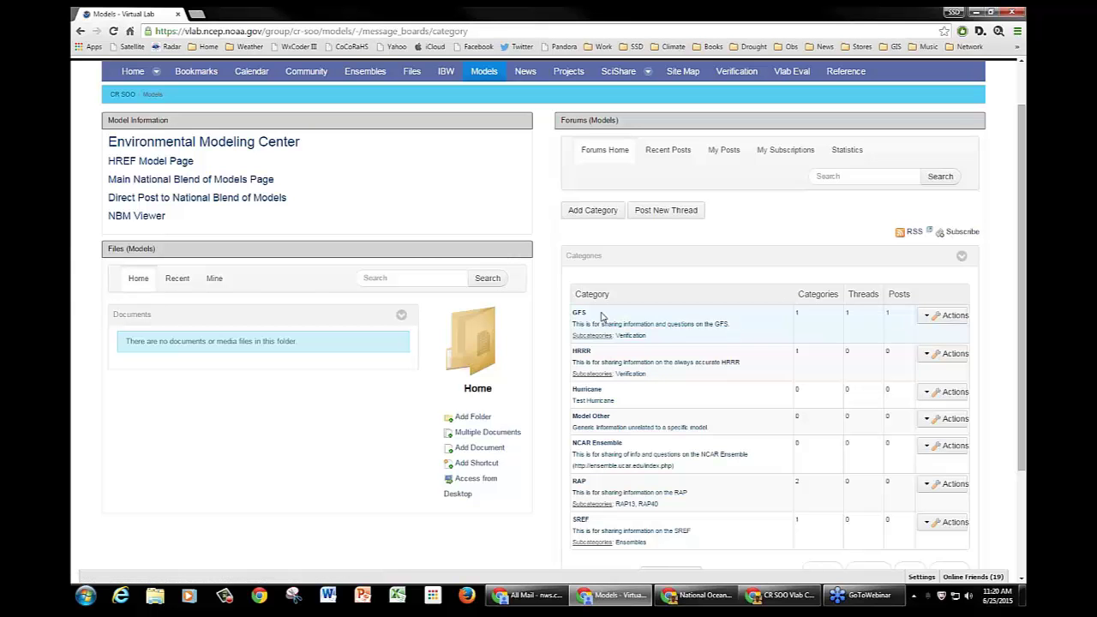
left_click(930, 315)
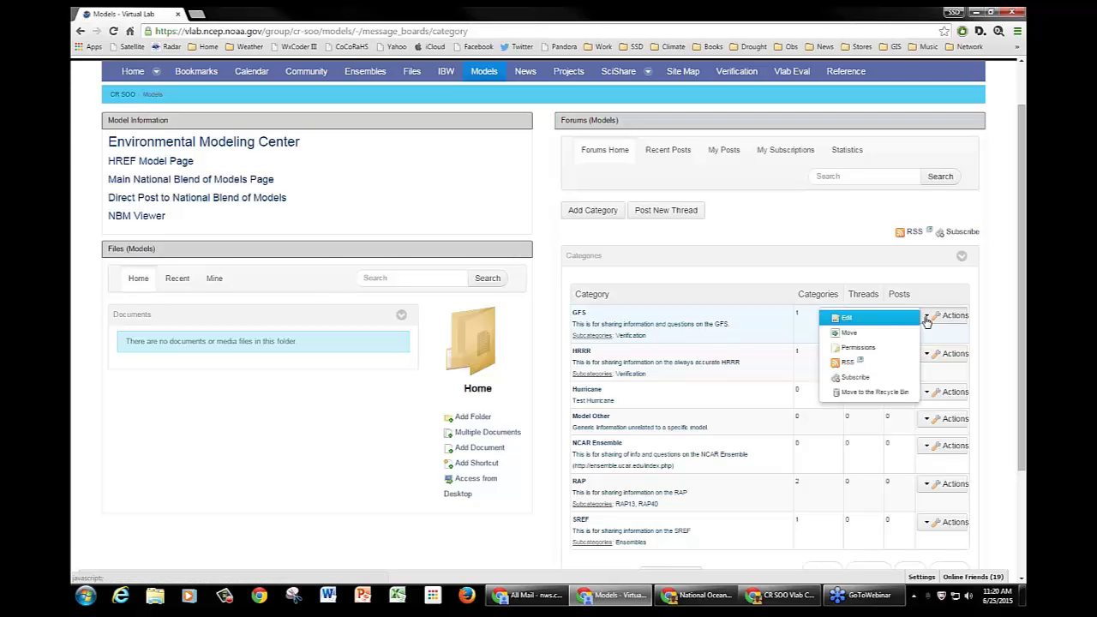
left_click(856, 381)
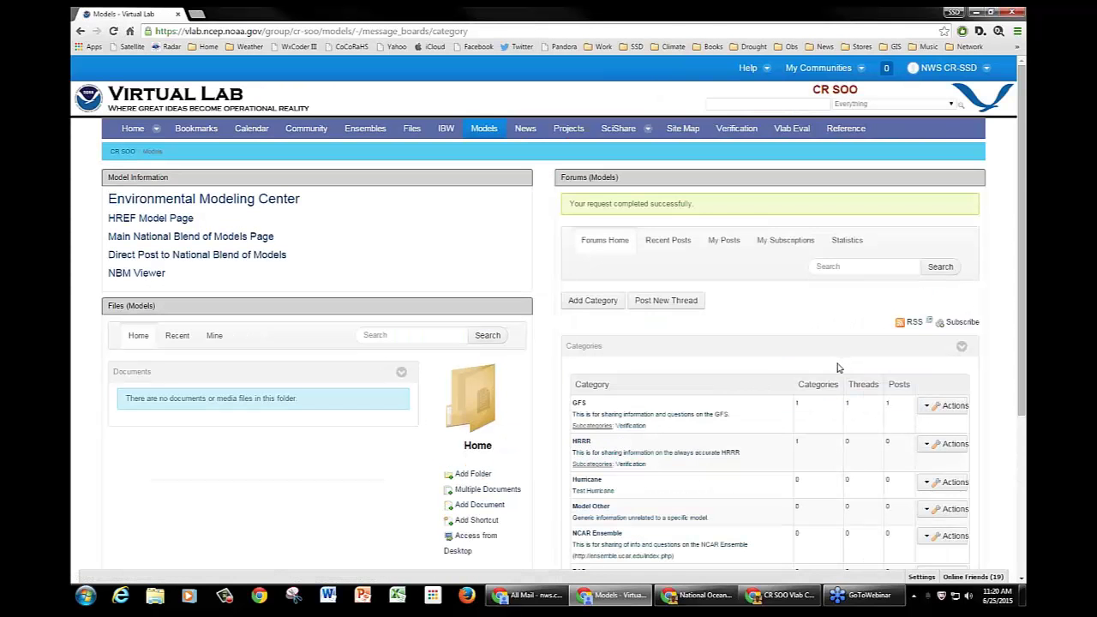
Subscribe to the entire Models forum
scroll(832, 347, "down", 2)
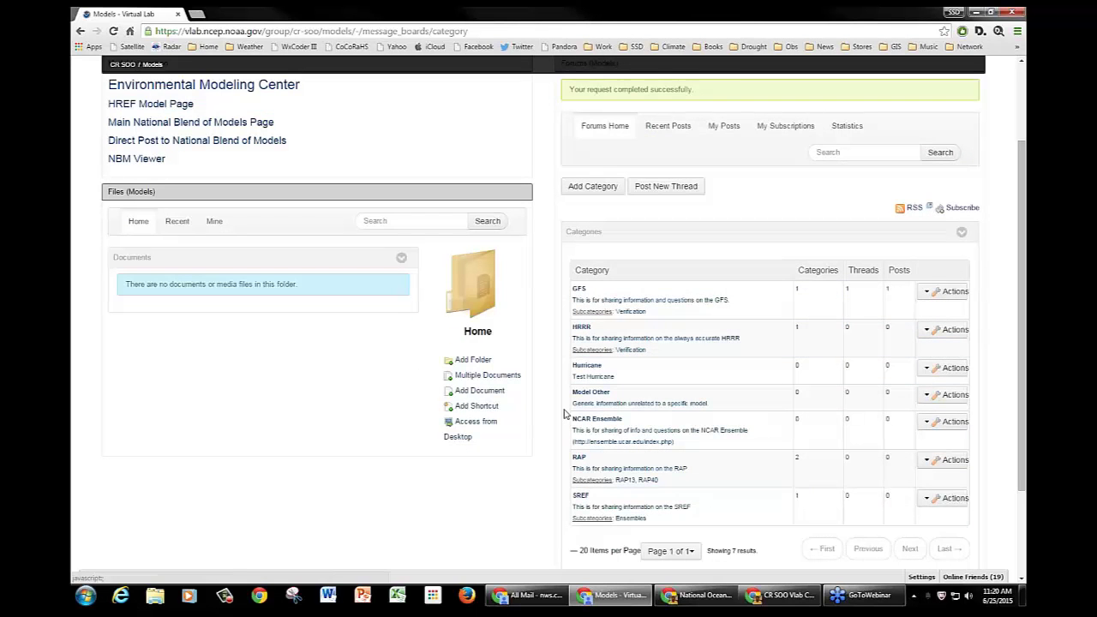
scroll(631, 397, "up", 1)
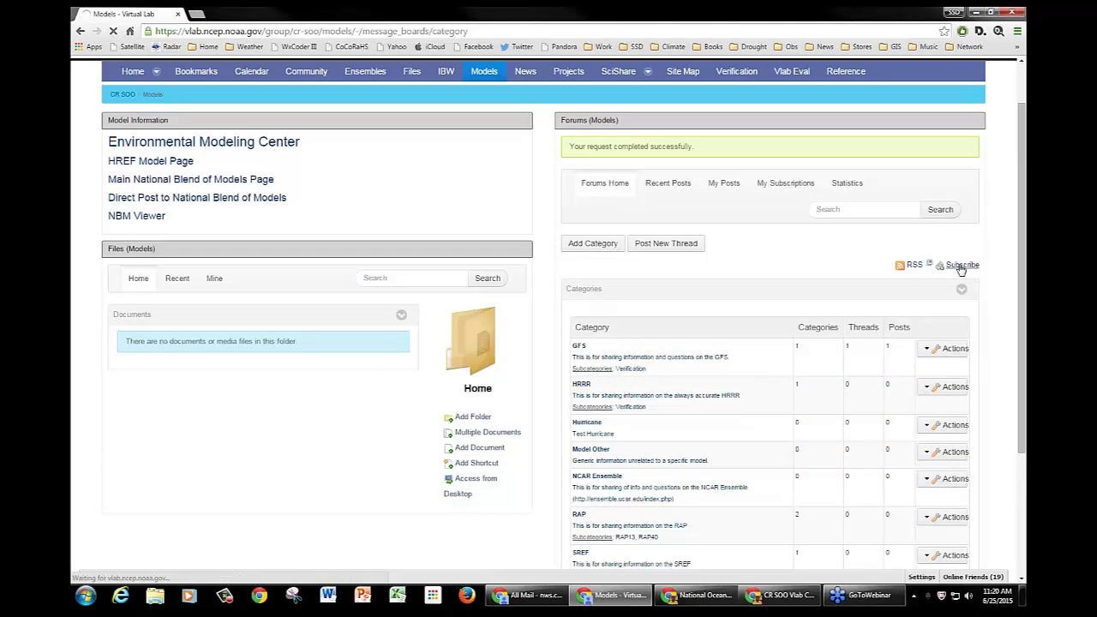
left_click(960, 266)
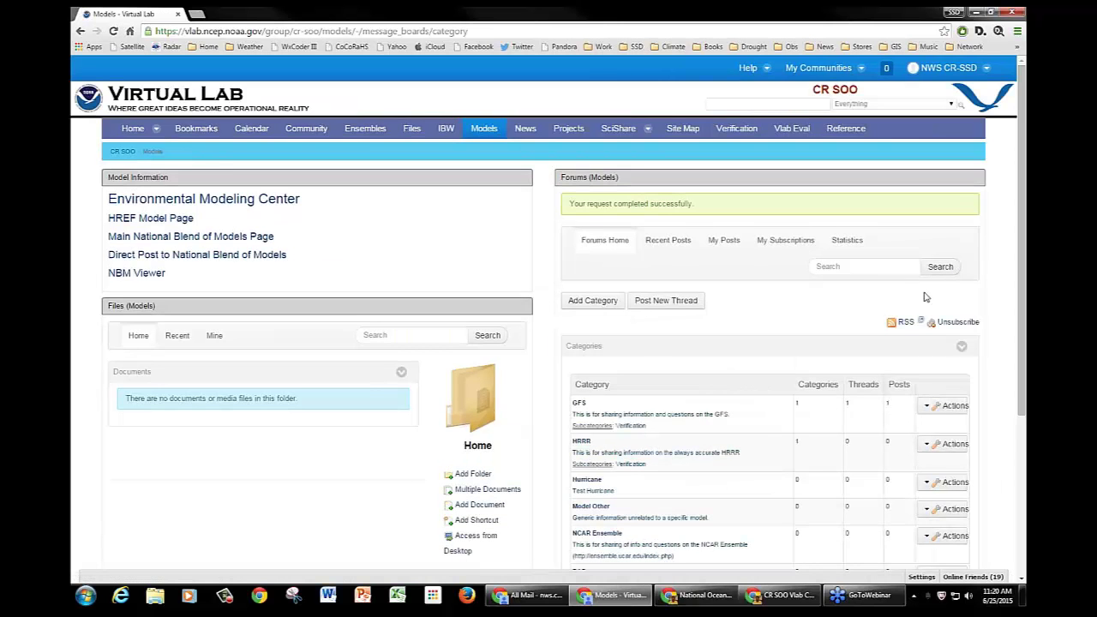
Unsubscribe from the entire Models forum
scroll(862, 325, "down", 2)
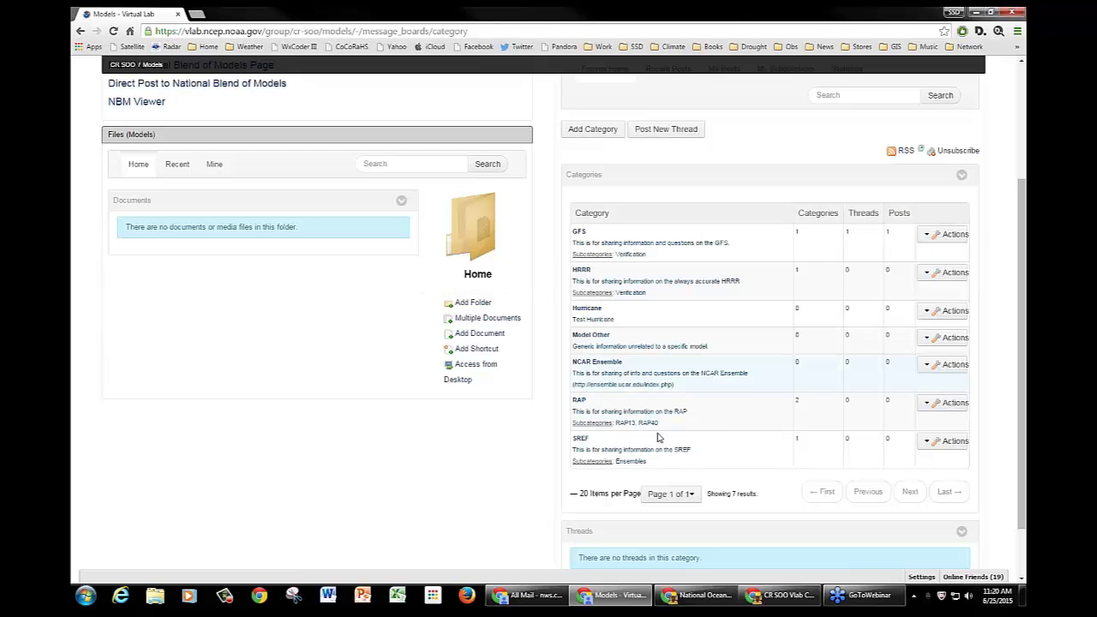
scroll(658, 437, "up", 1)
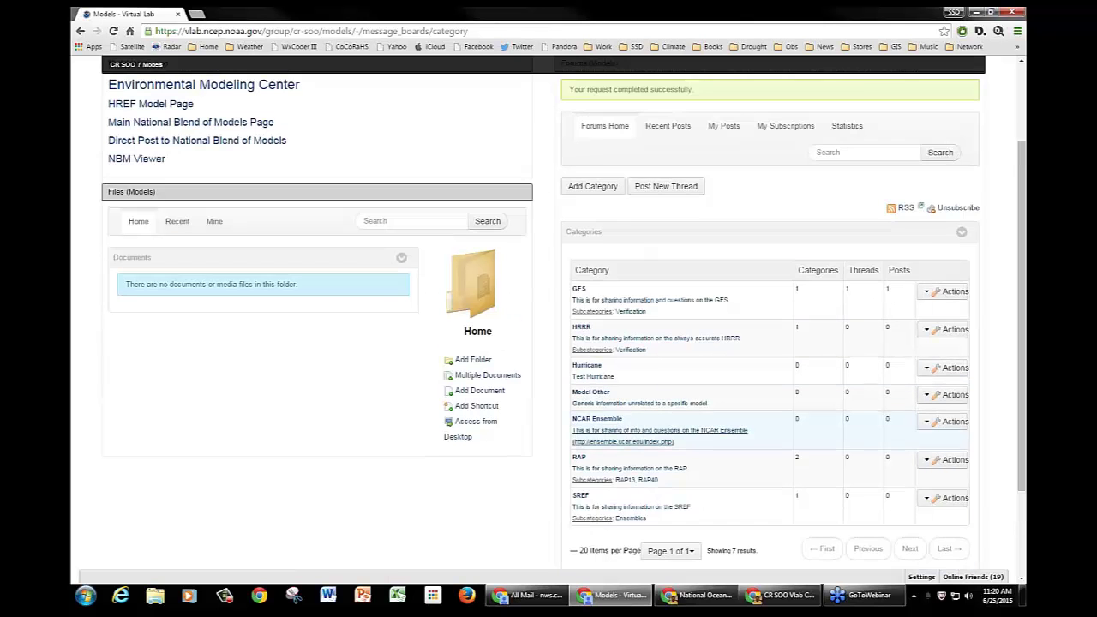
scroll(711, 440, "up", 1)
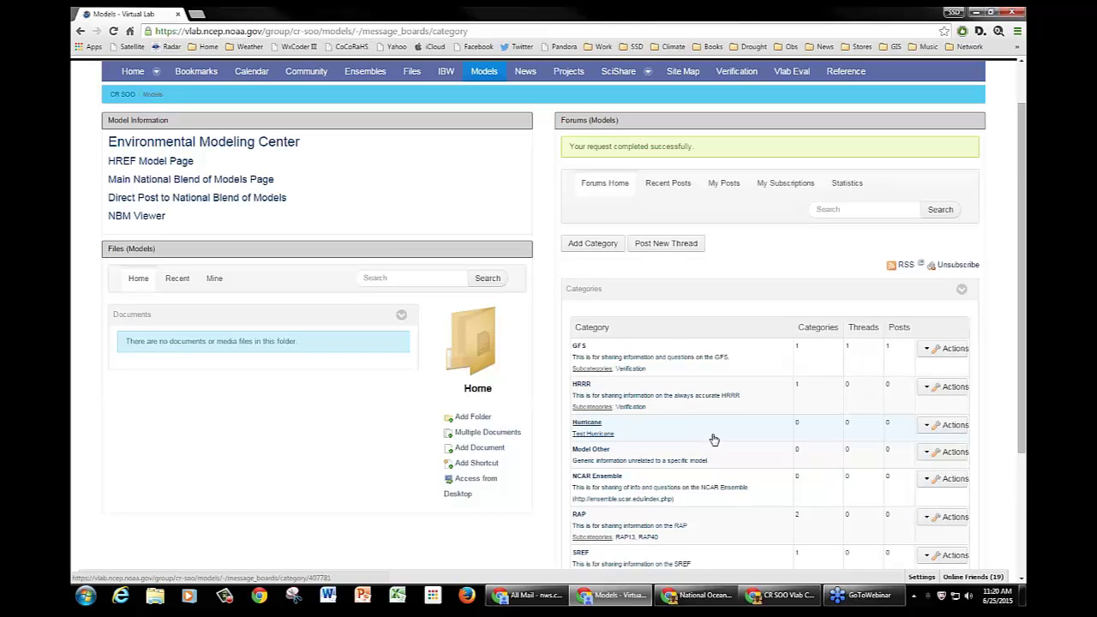
left_click(961, 266)
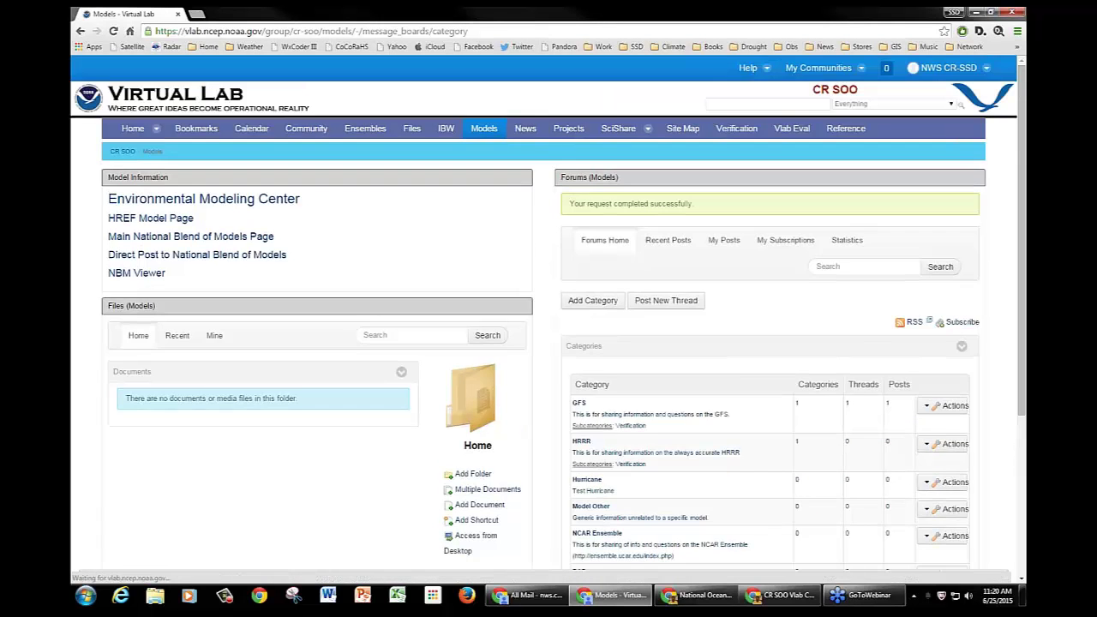
scroll(788, 348, "down", 1)
scroll(788, 348, "down", 1)
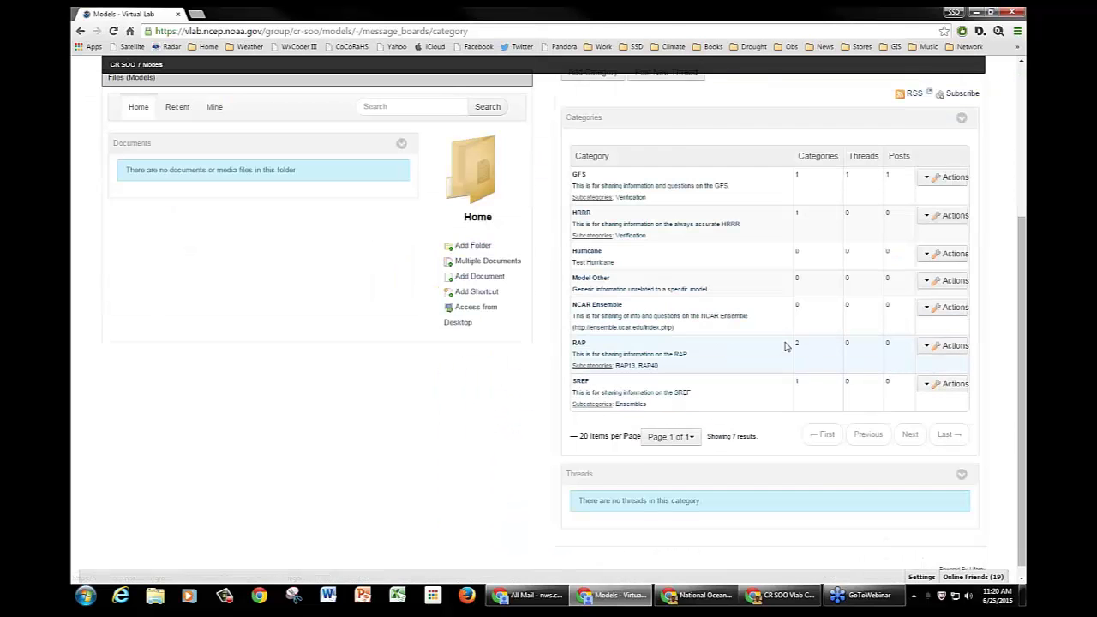
scroll(785, 346, "up", 1)
scroll(786, 346, "up", 1)
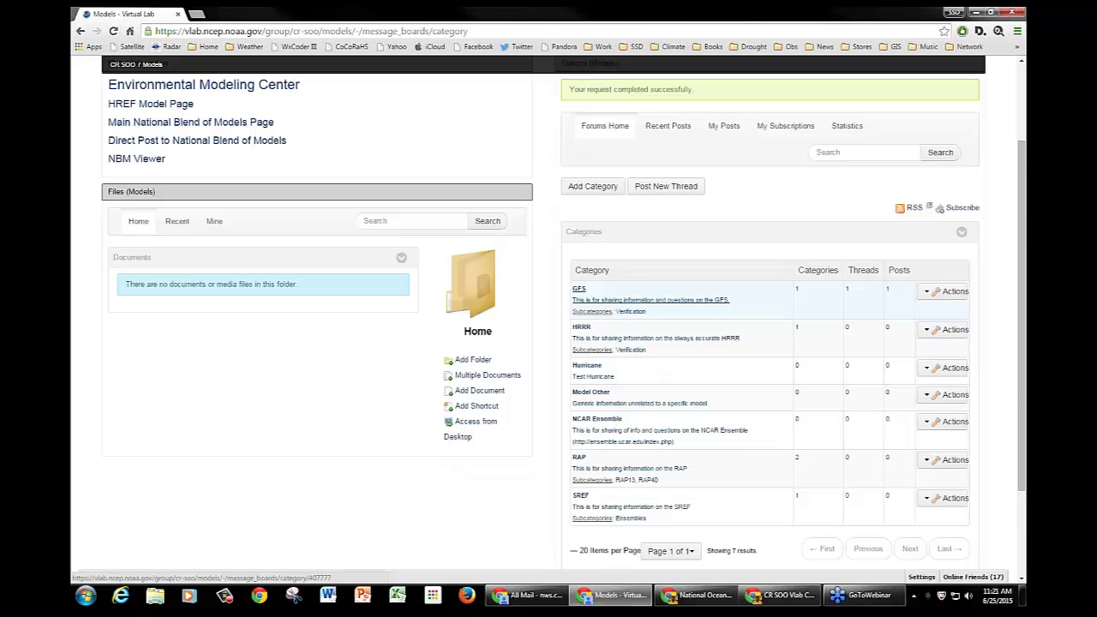
scroll(732, 274, "up", 1)
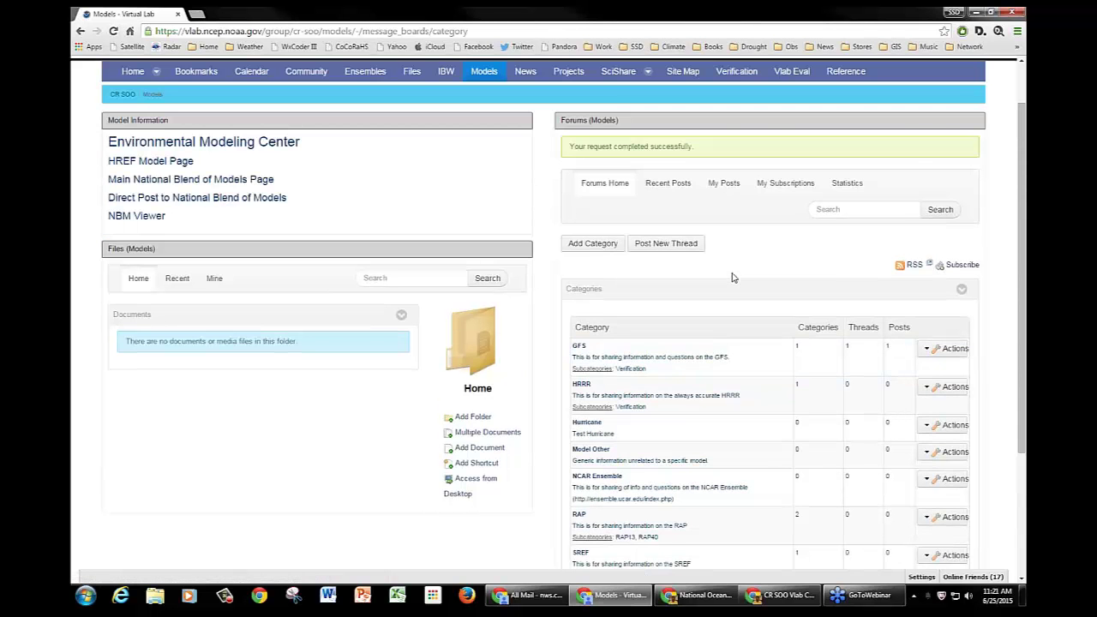
scroll(733, 277, "down", 1)
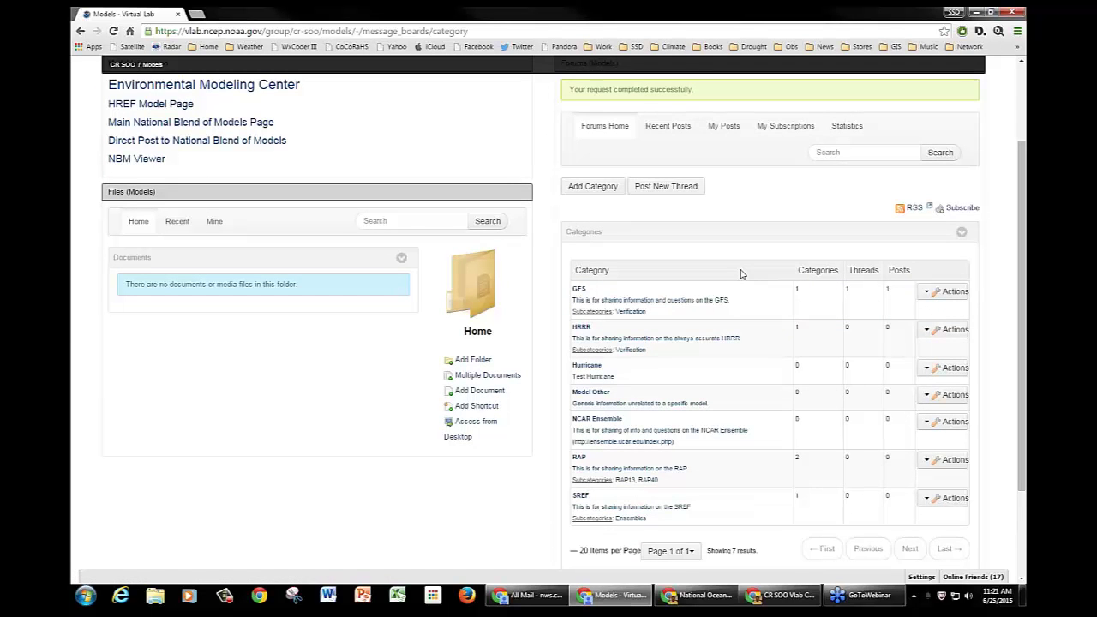
scroll(742, 274, "up", 1)
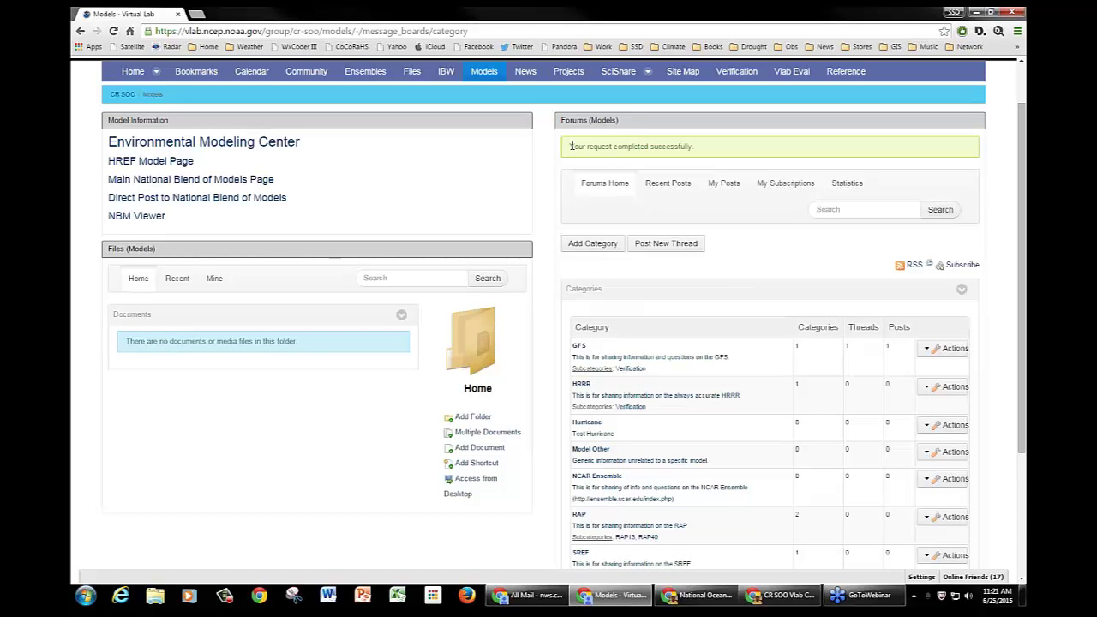
left_click_drag(596, 144, 704, 144)
left_click(708, 150)
scroll(801, 285, "down", 1)
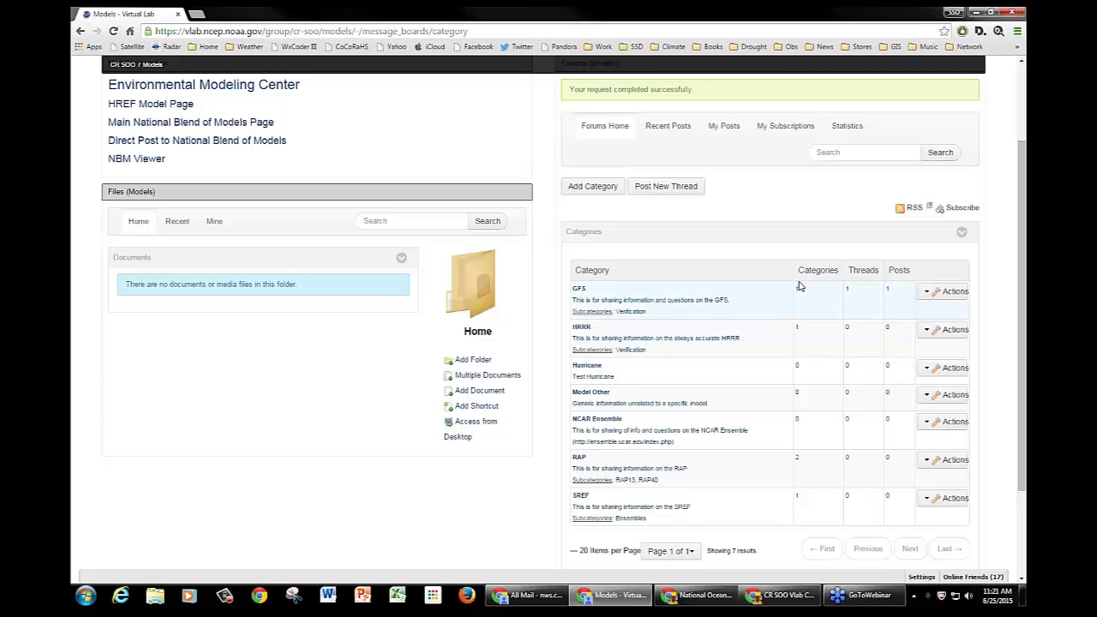
scroll(703, 386, "down", 2)
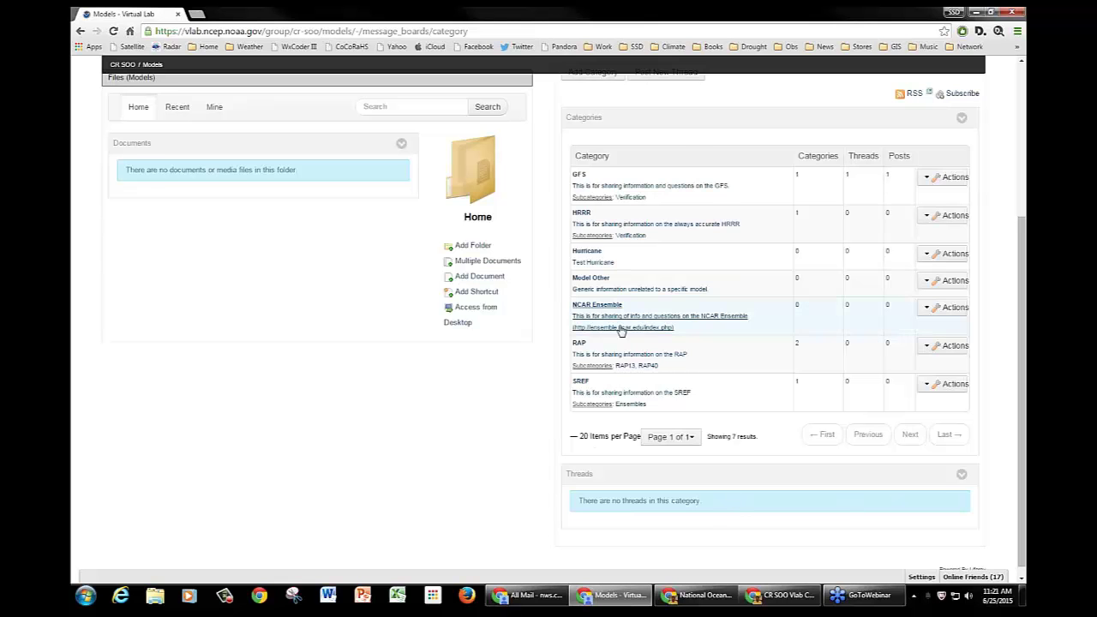
scroll(617, 326, "up", 3)
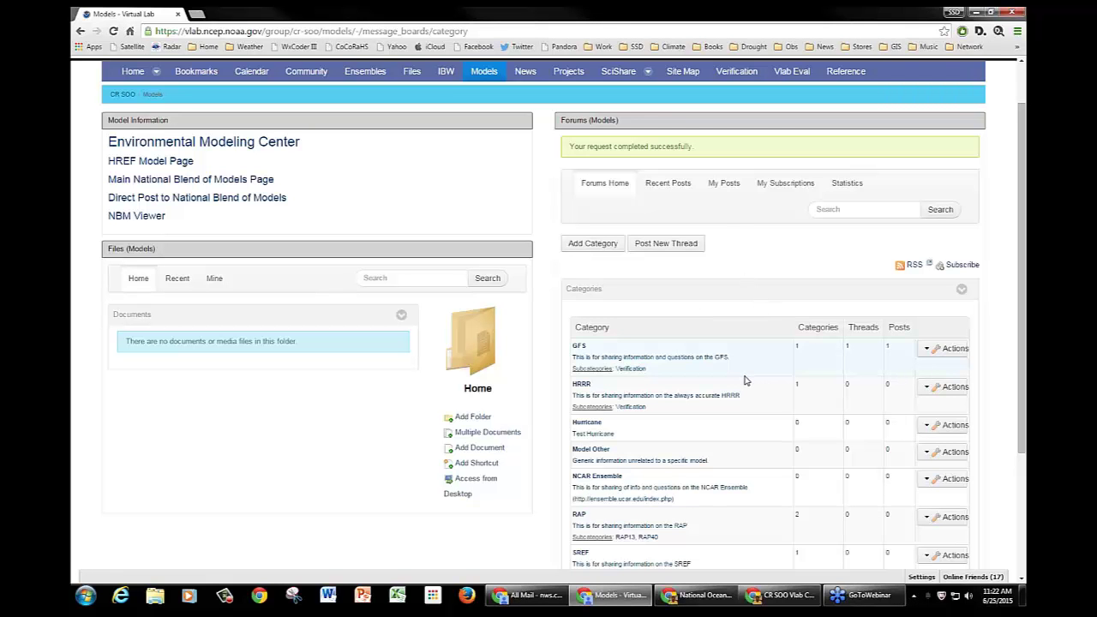
Search the Models forum for "snow" and return to the forum's category list
scroll(745, 380, "up", 1)
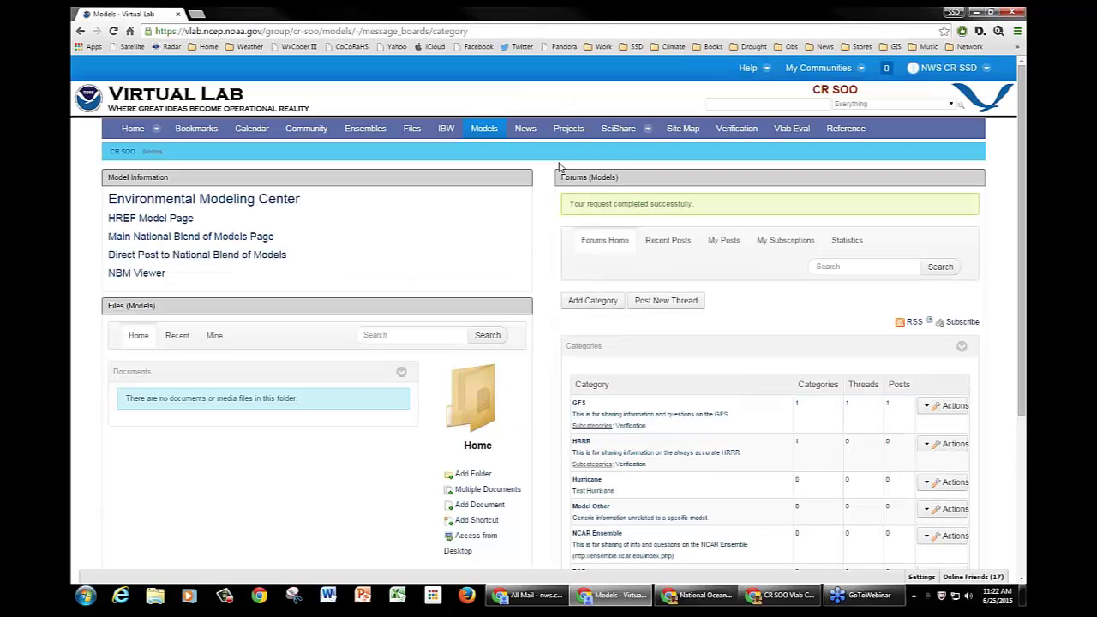
left_click(842, 267)
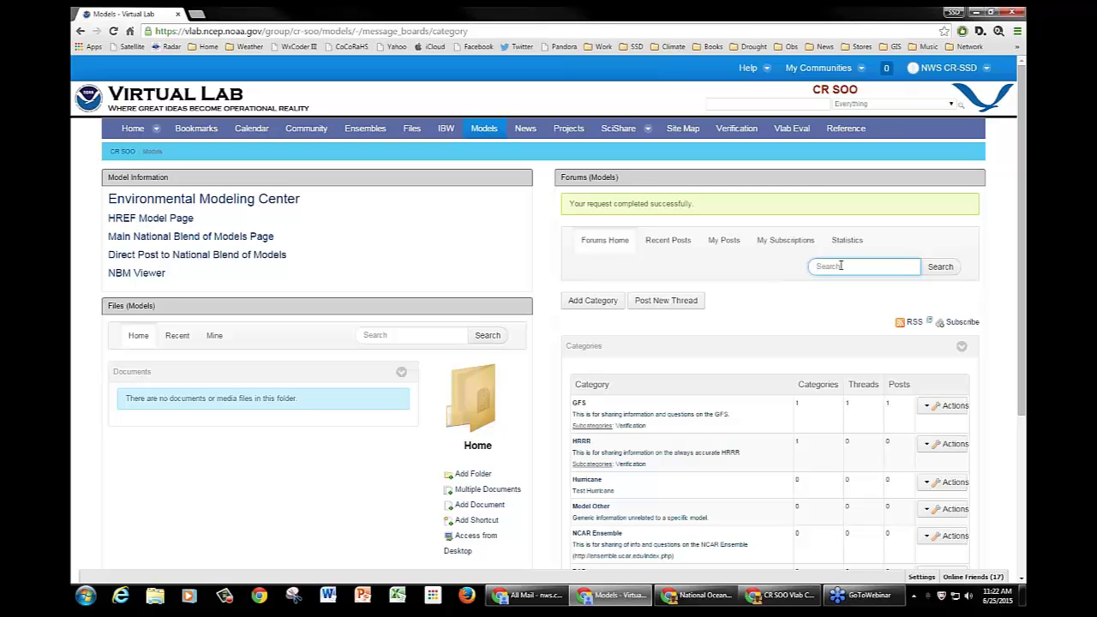
type("snow")
left_click(940, 268)
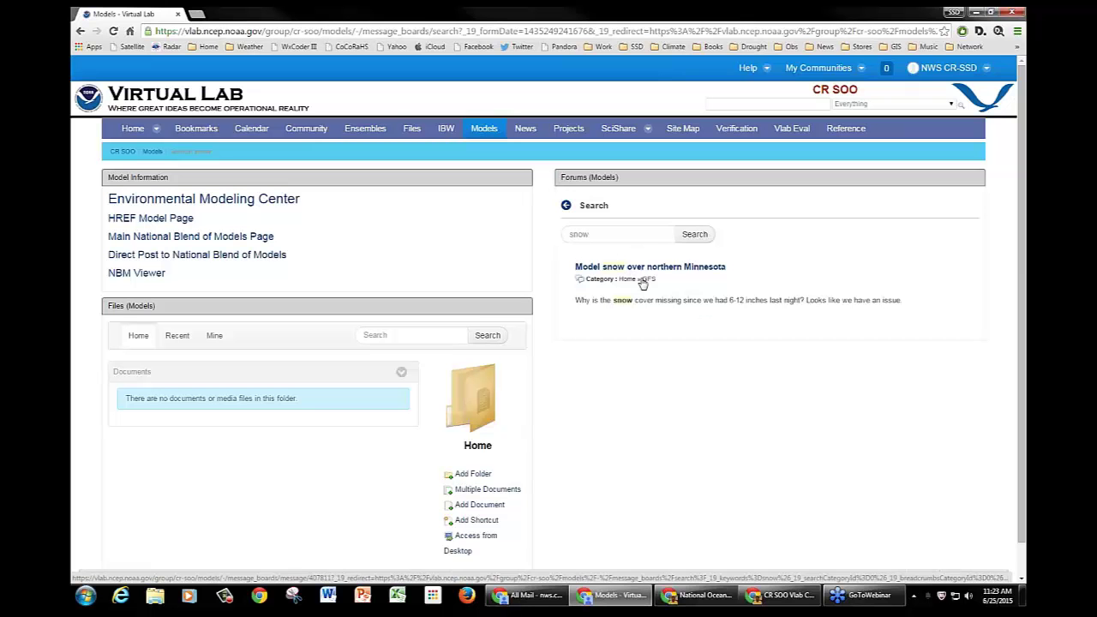
left_click(566, 209)
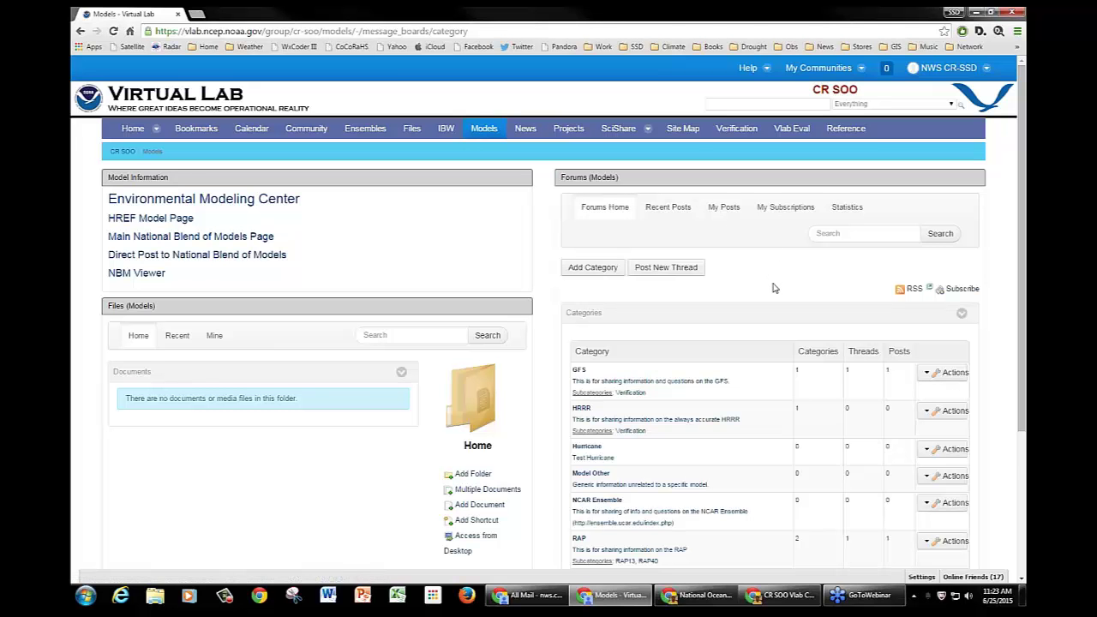
Run the site-wide search for "snow" with its scope limited to This Community
scroll(771, 286, "down", 1)
scroll(771, 285, "up", 1)
left_click(734, 104)
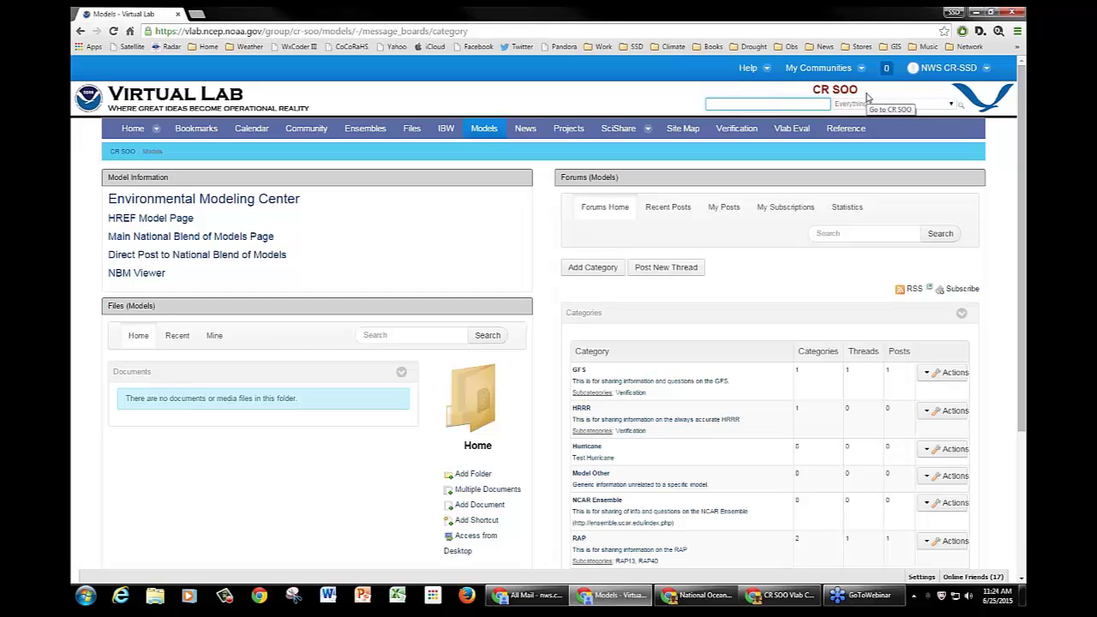
left_click(937, 107)
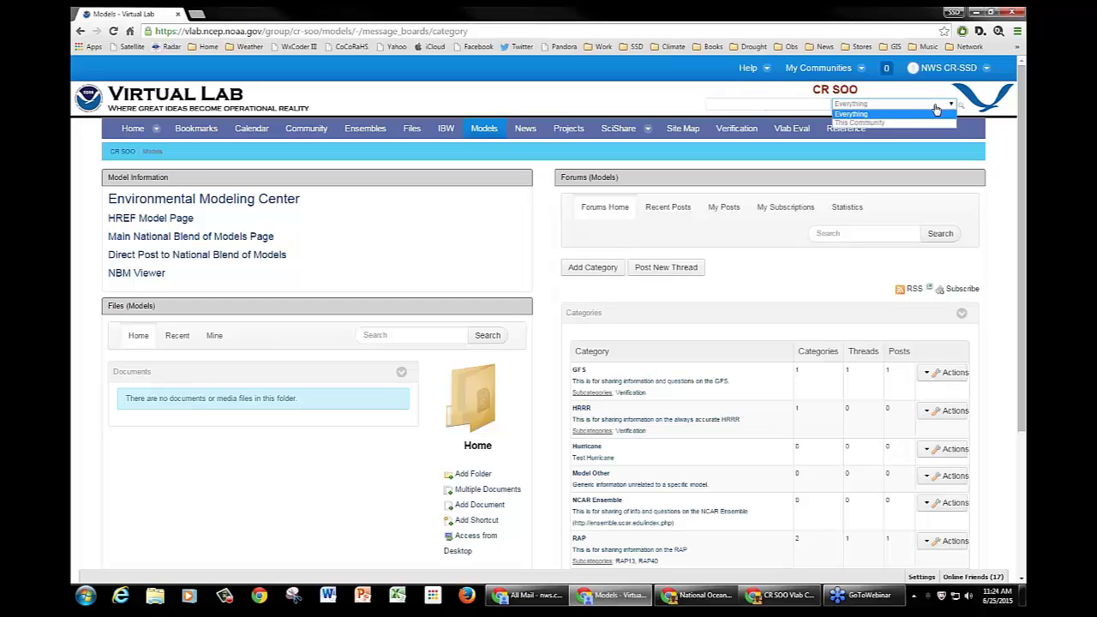
left_click(875, 125)
left_click(793, 103)
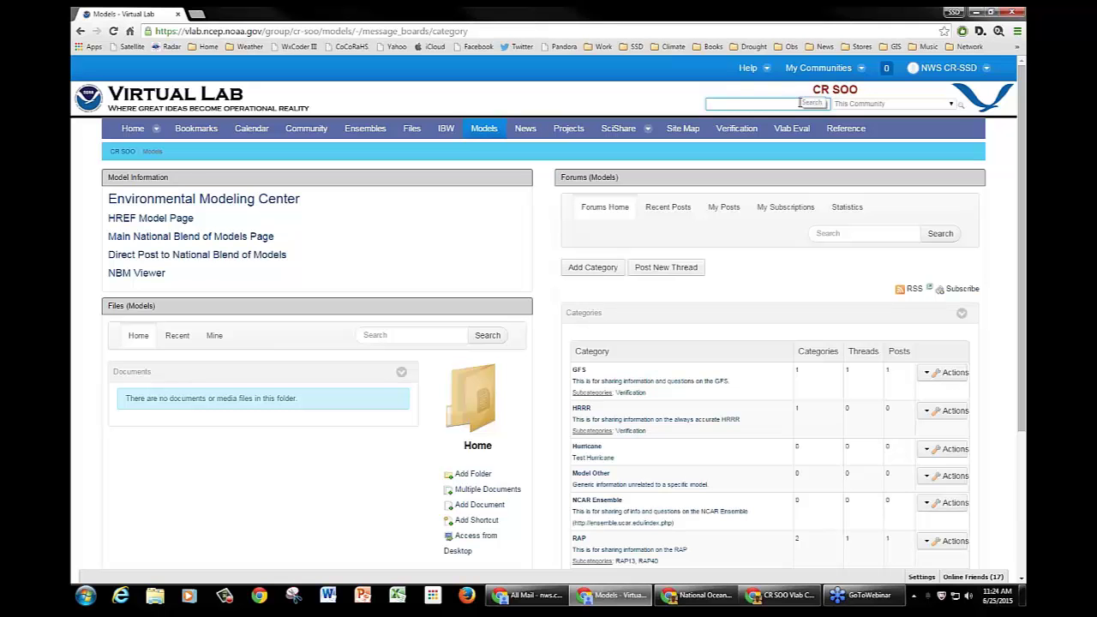
type("snow")
key("Return")
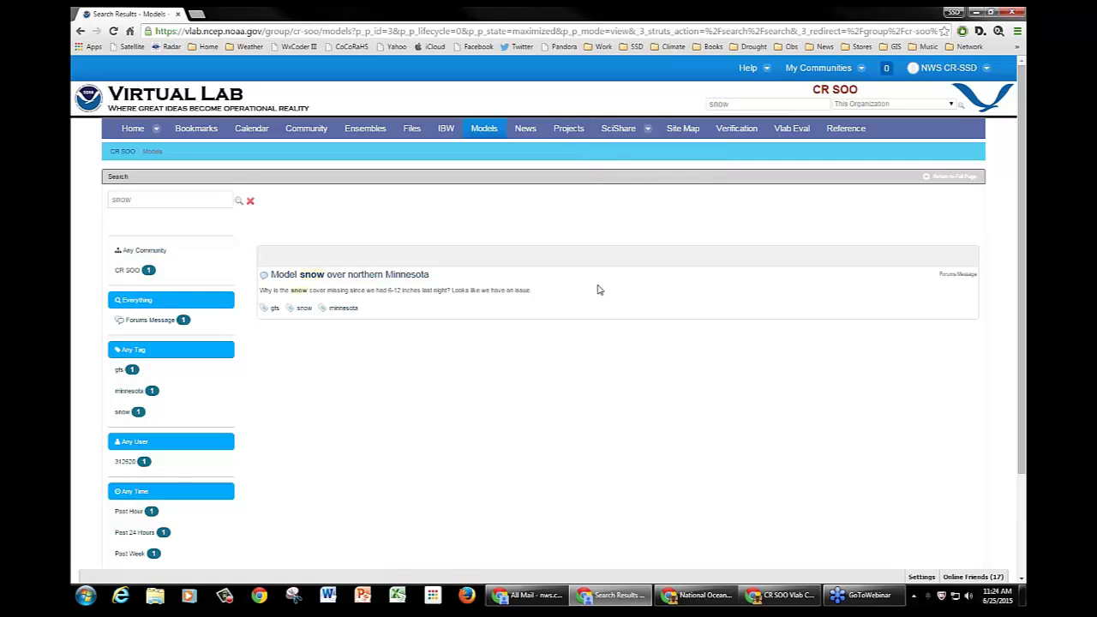
Review the search results and the community, content type, tag, user and time filters
scroll(536, 415, "down", 1)
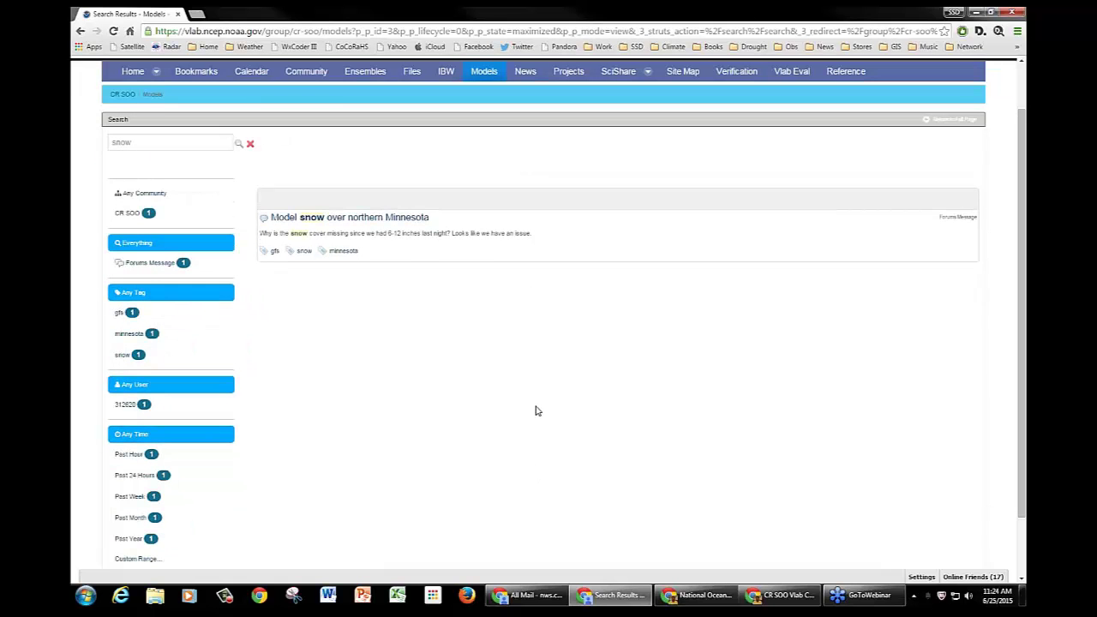
scroll(536, 411, "up", 1)
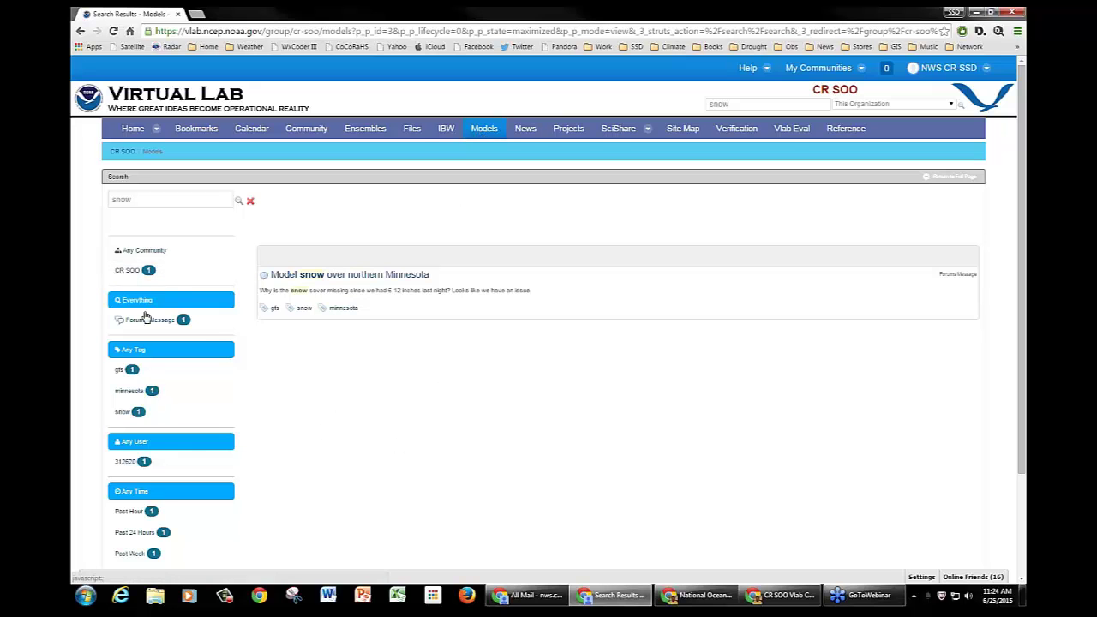
scroll(335, 450, "down", 1)
scroll(335, 450, "down", 1)
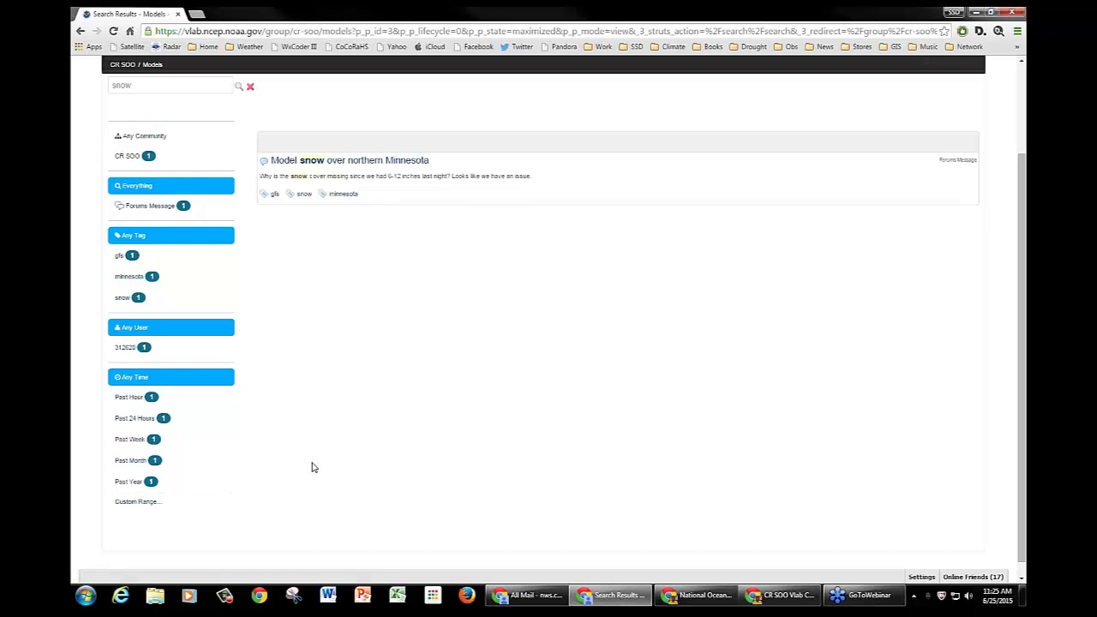
scroll(314, 466, "up", 2)
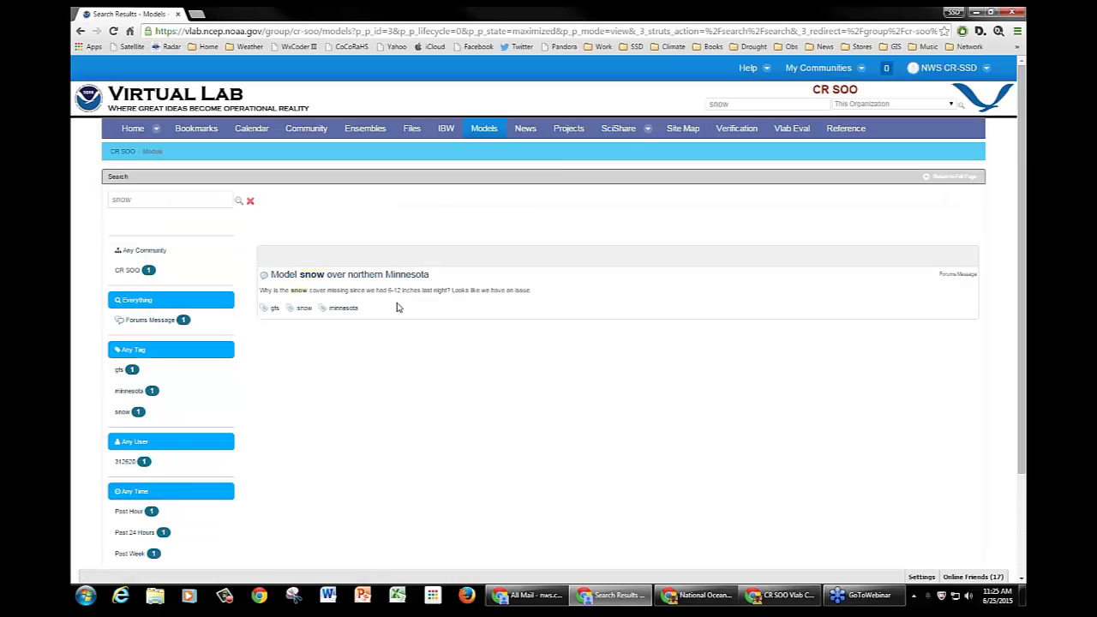
Rerun the site search for "snow" with the scope set to This Organization
double_click(745, 105)
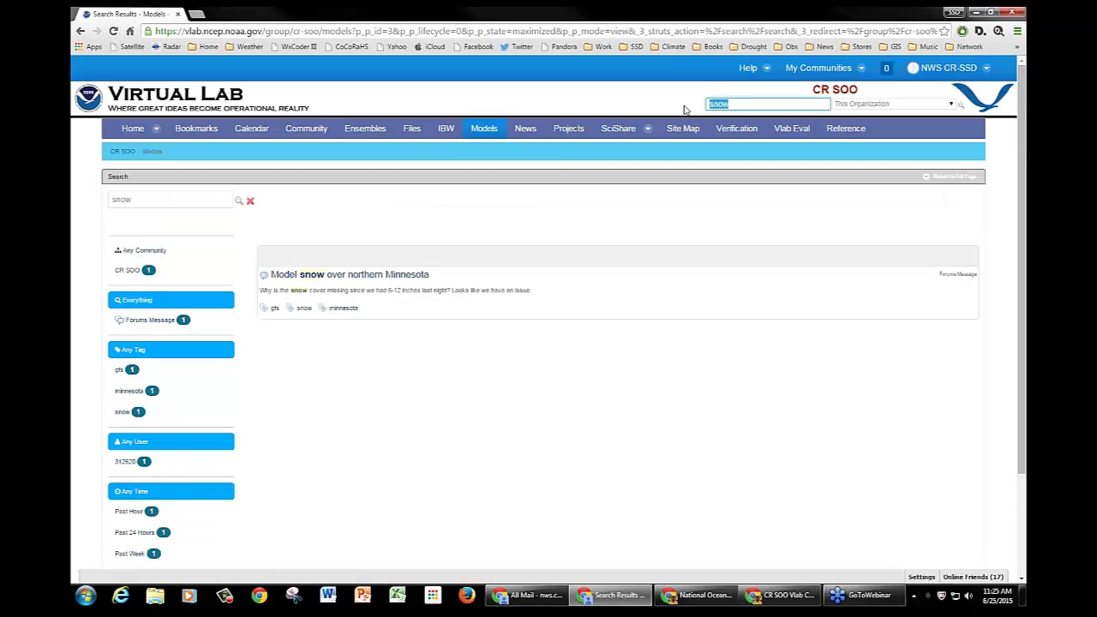
left_click(549, 568)
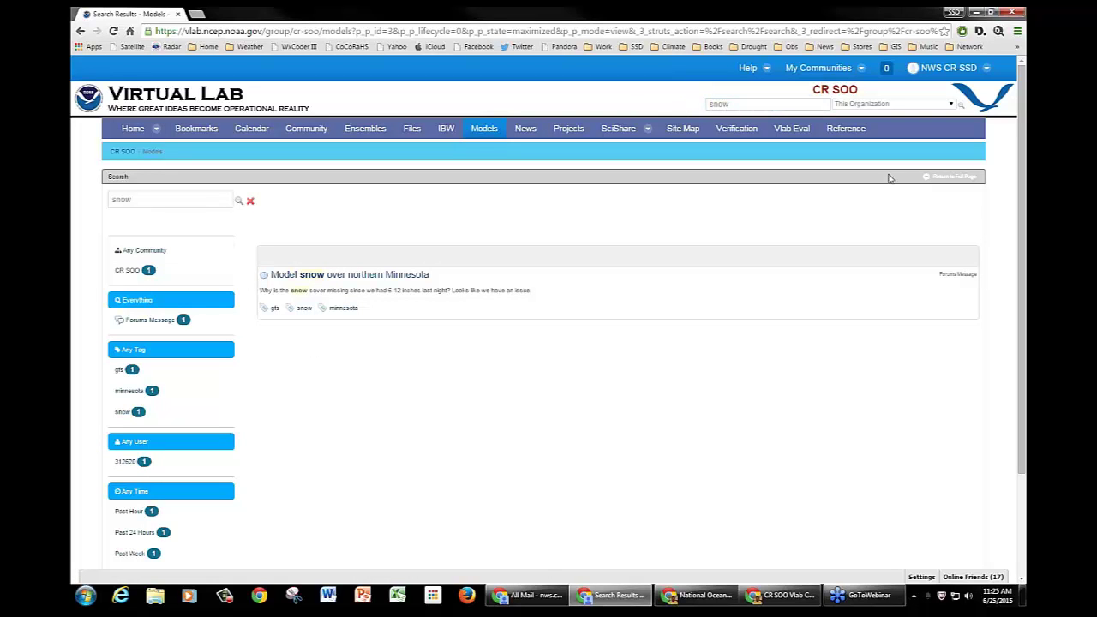
left_click(951, 106)
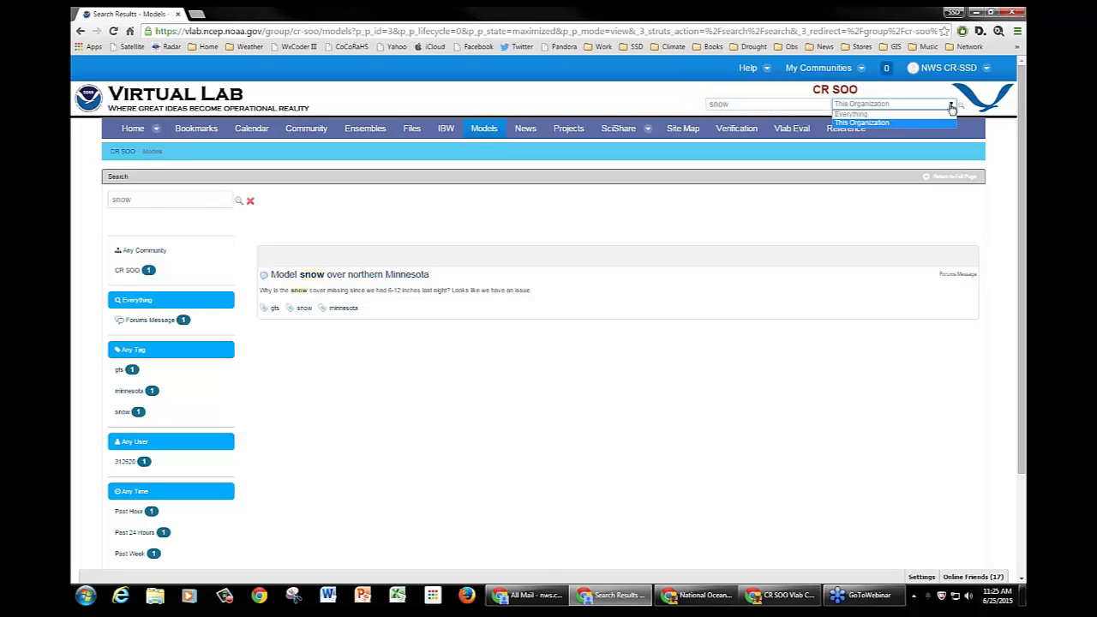
left_click(890, 124)
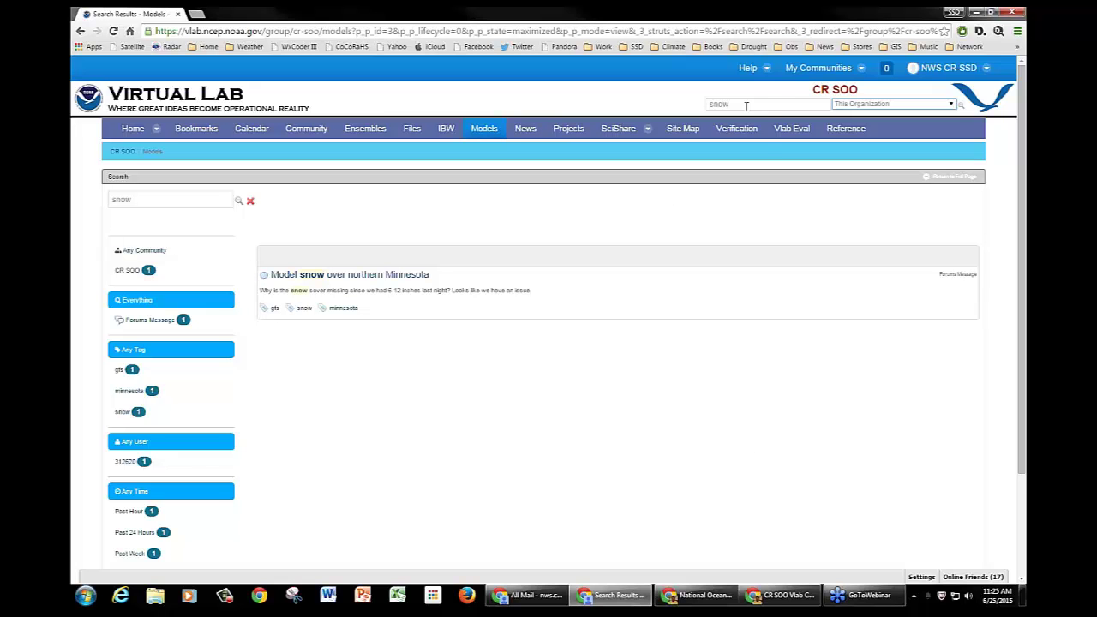
left_click_drag(734, 103, 698, 104)
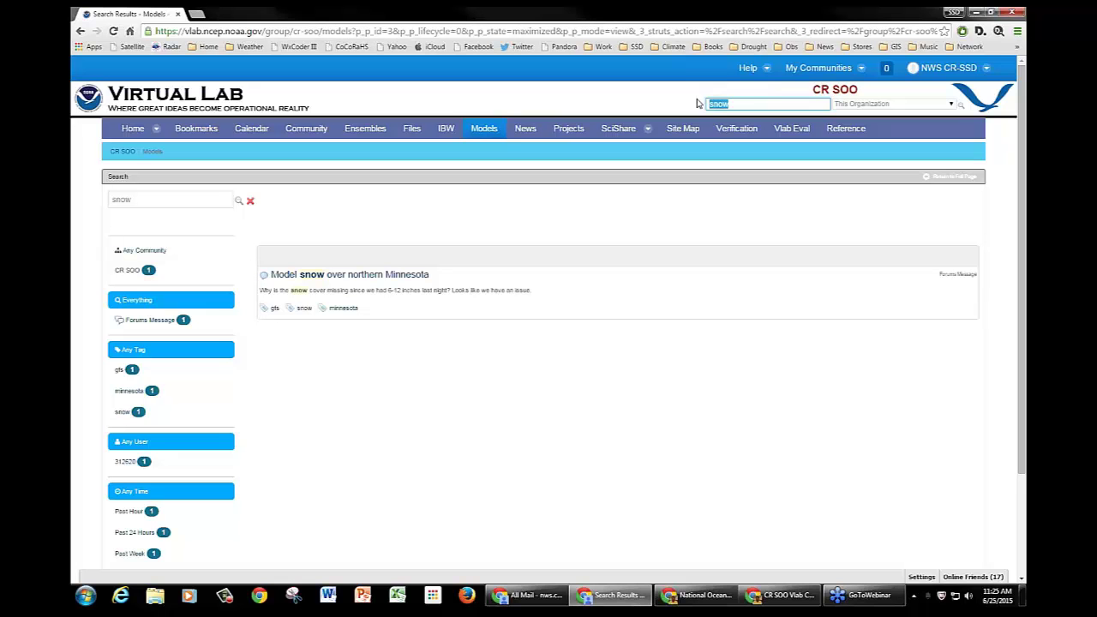
type("snow")
key("Return")
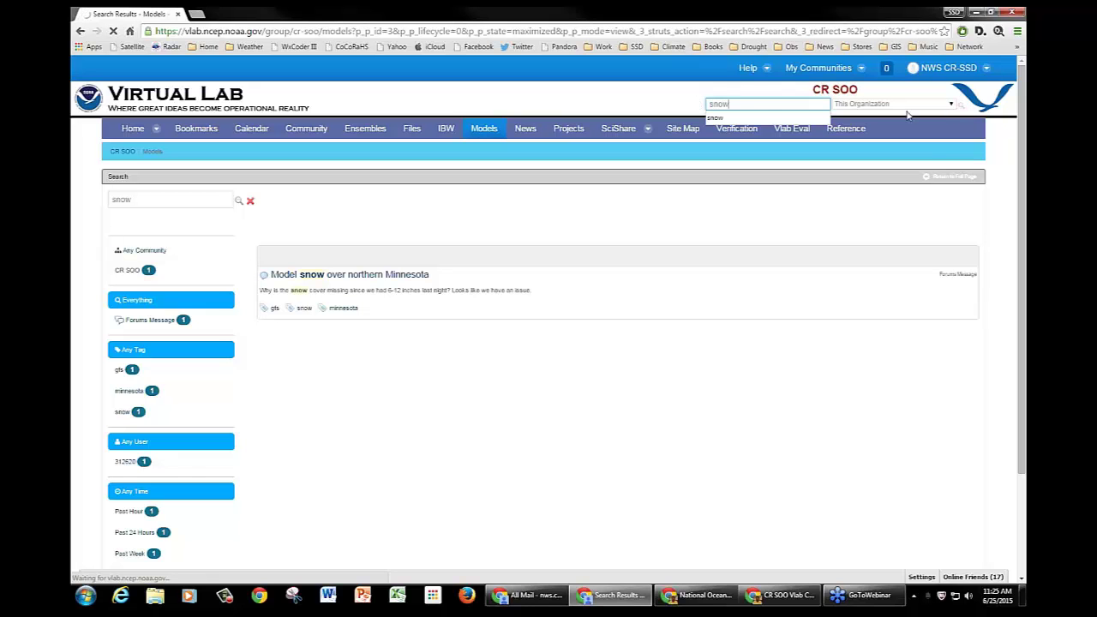
key("Return")
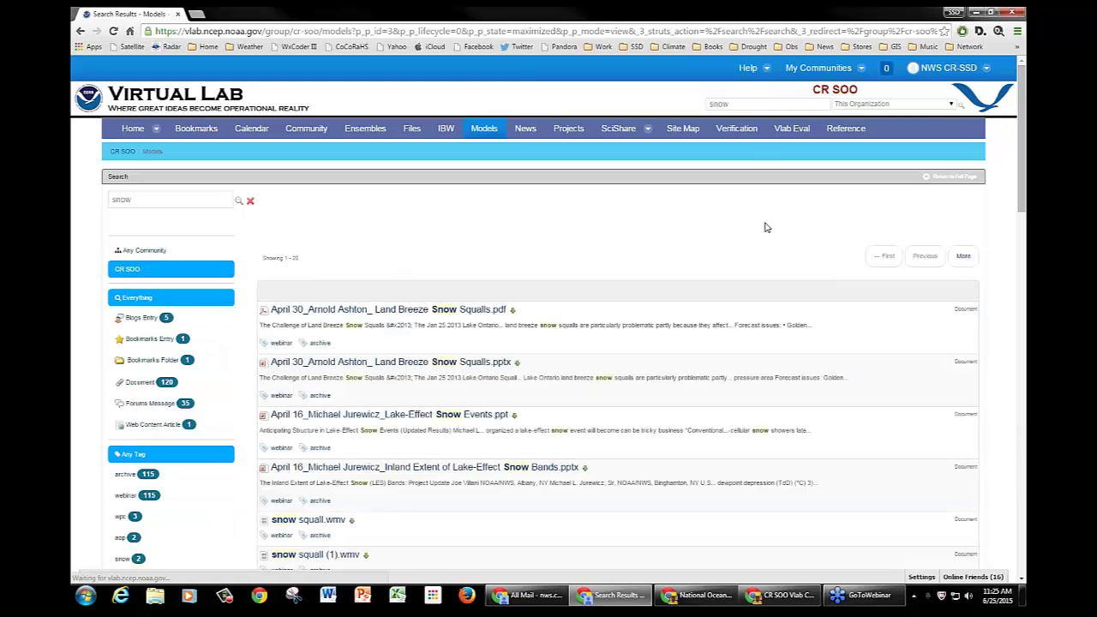
Examine the list of CR SOO search results for "snow" and its content type filters
scroll(758, 269, "down", 4)
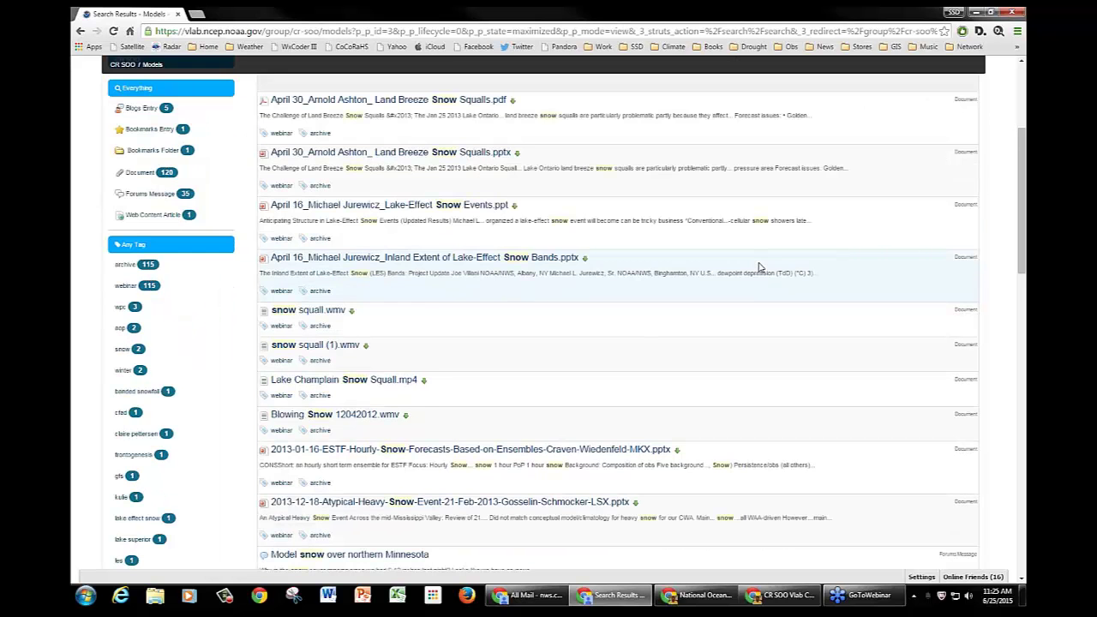
scroll(757, 268, "down", 2)
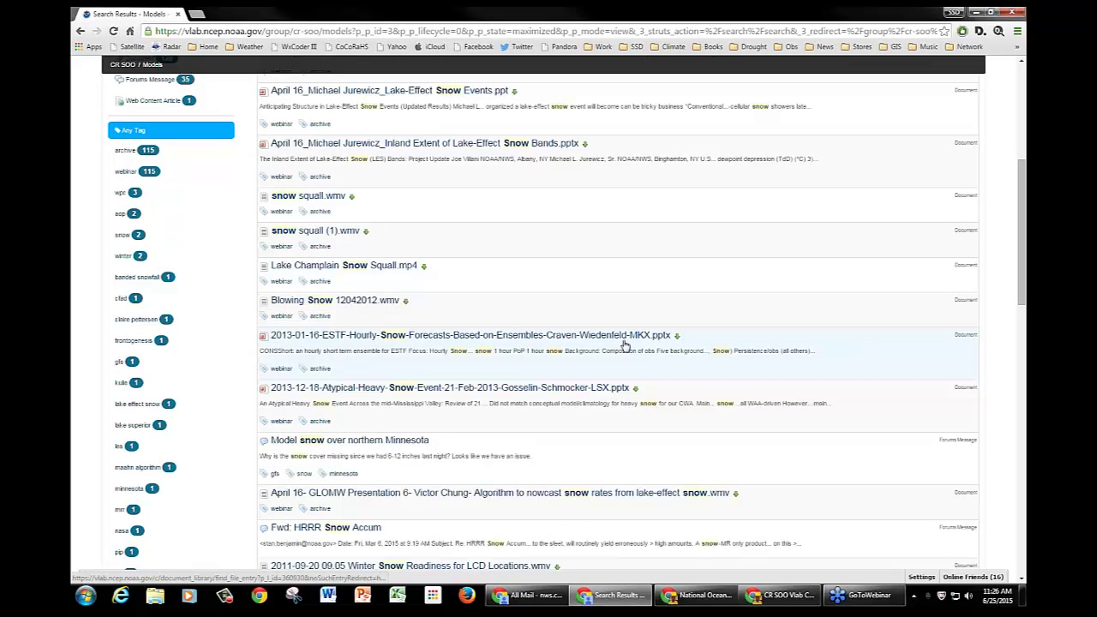
scroll(623, 345, "down", 2)
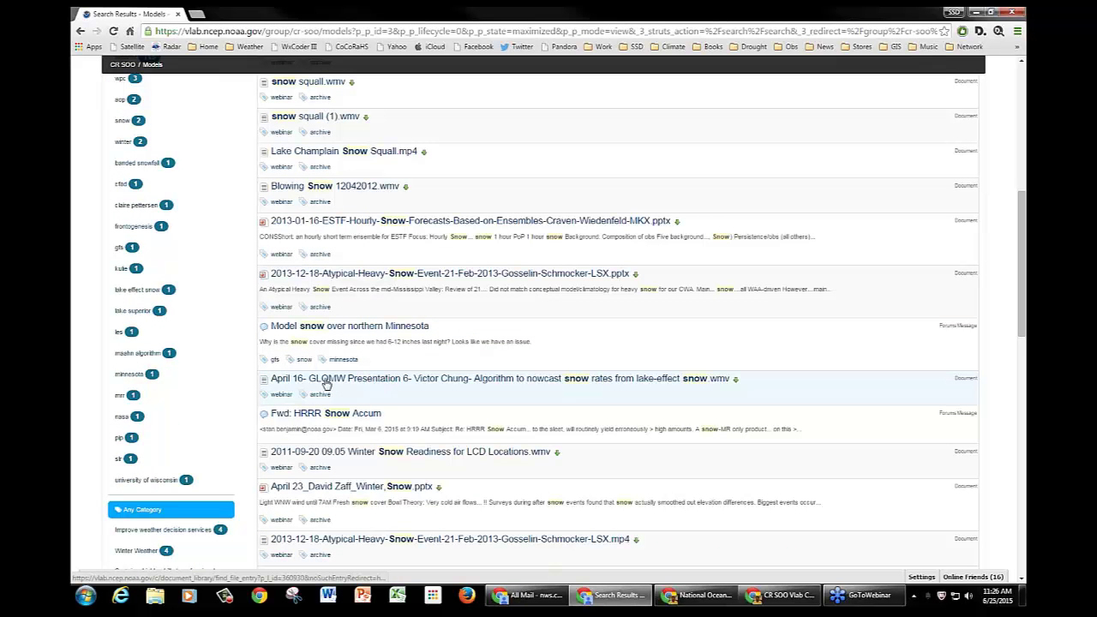
scroll(609, 406, "down", 3)
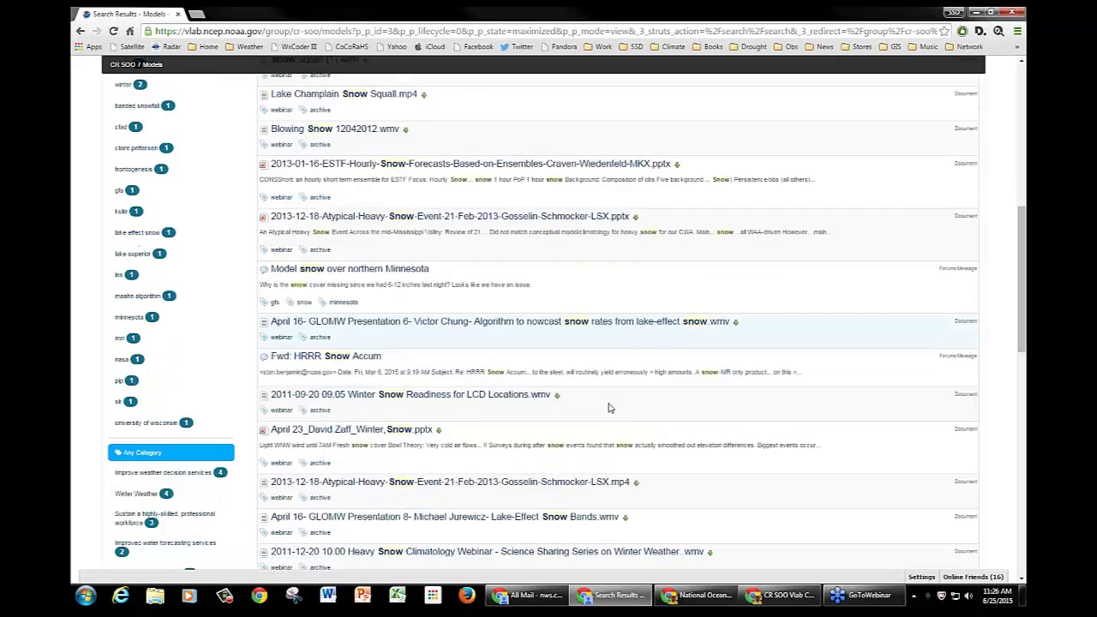
scroll(613, 398, "down", 2)
scroll(613, 398, "up", 6)
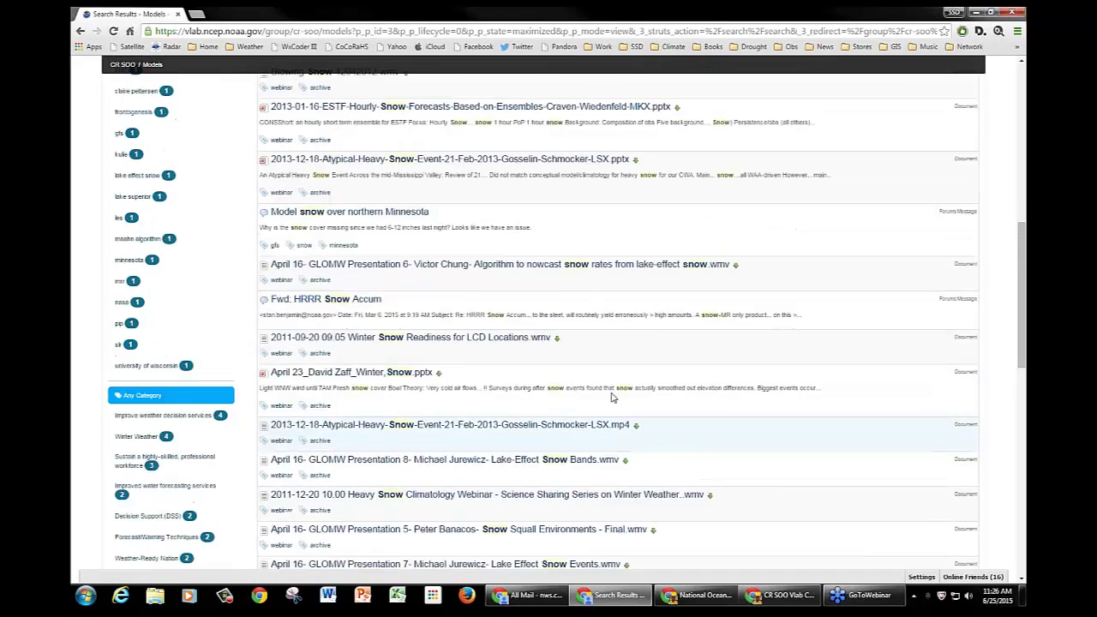
scroll(614, 397, "up", 2)
scroll(614, 398, "up", 3)
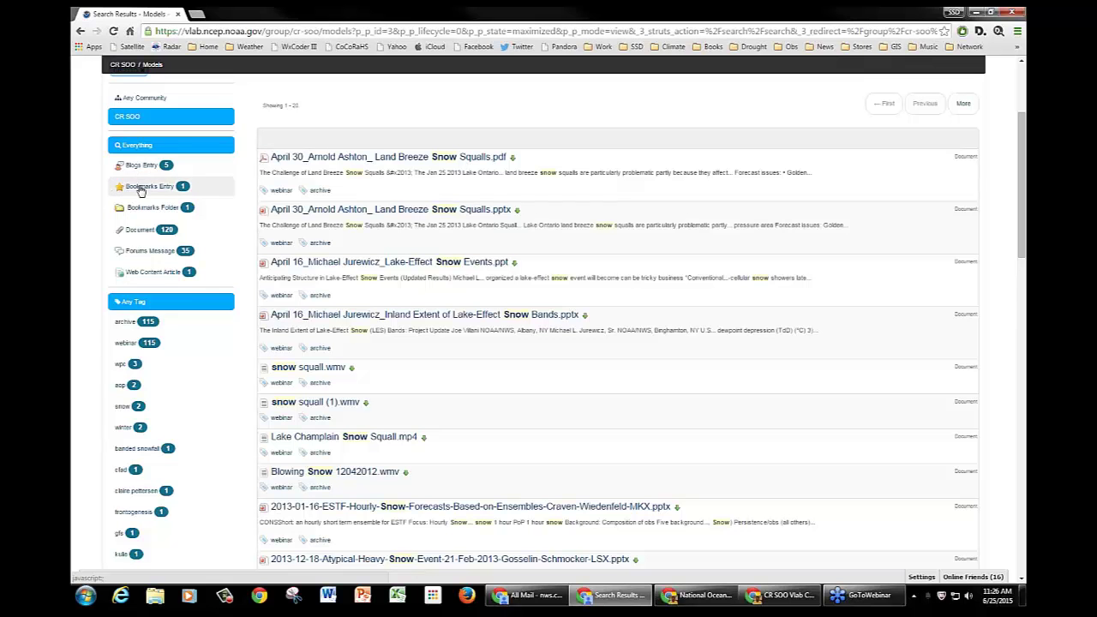
Narrow the "snow" results to Bookmarks Entry items, review them and remove that filter
left_click(122, 189)
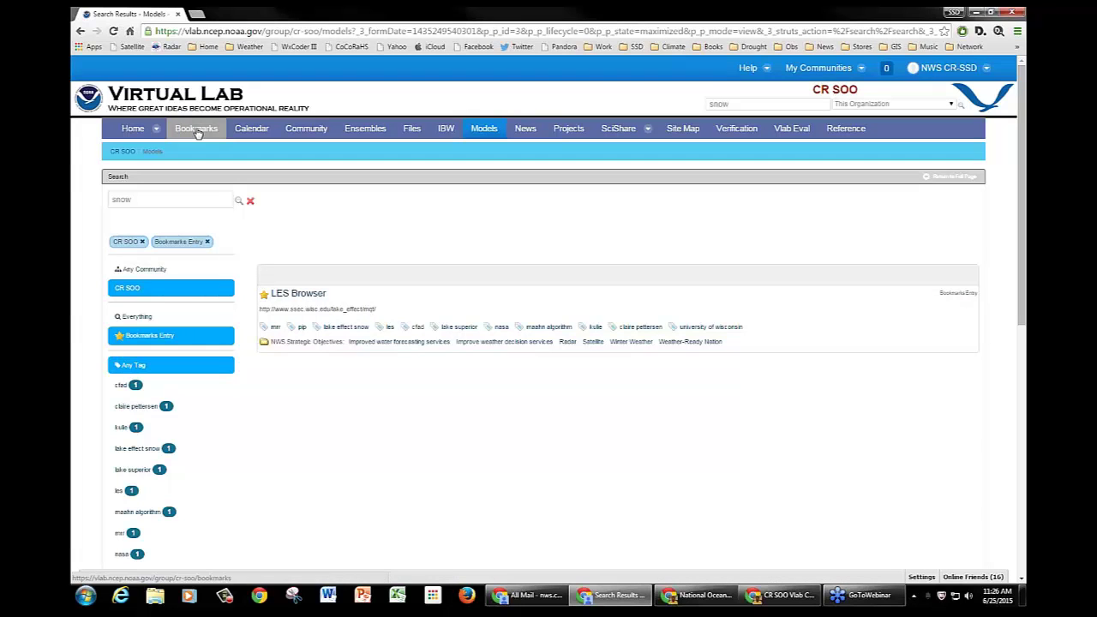
scroll(290, 453, "down", 1)
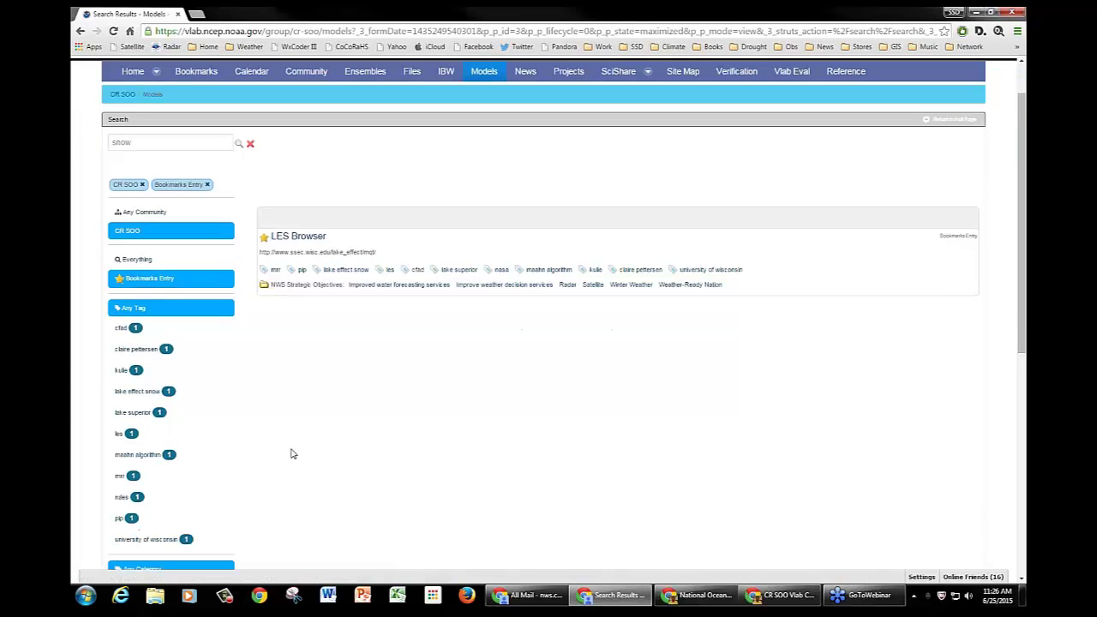
left_click(207, 185)
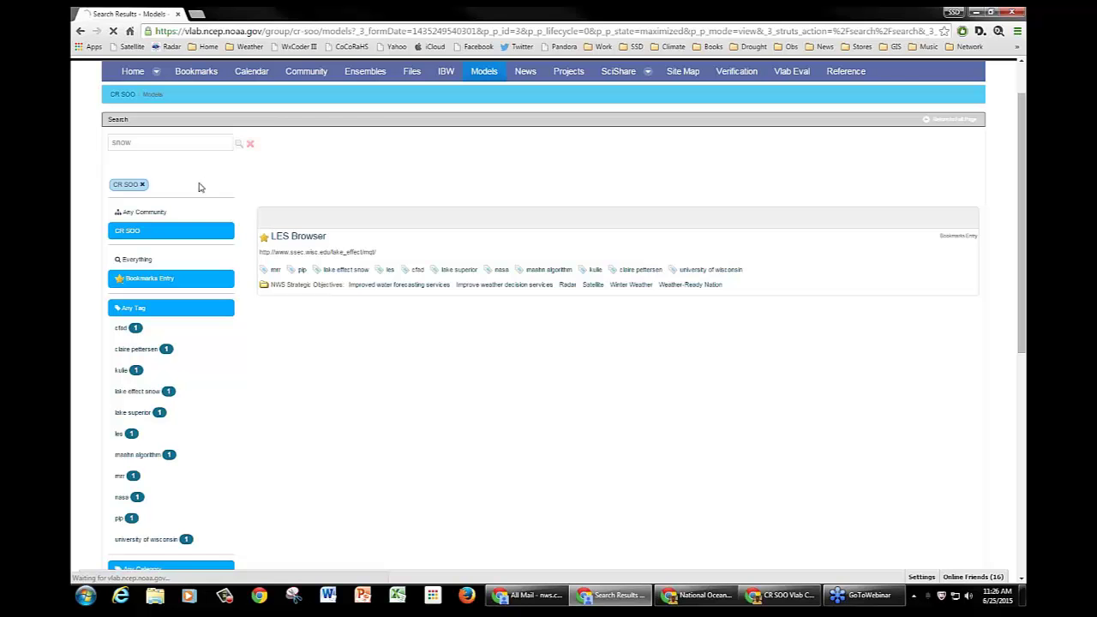
left_click(193, 145)
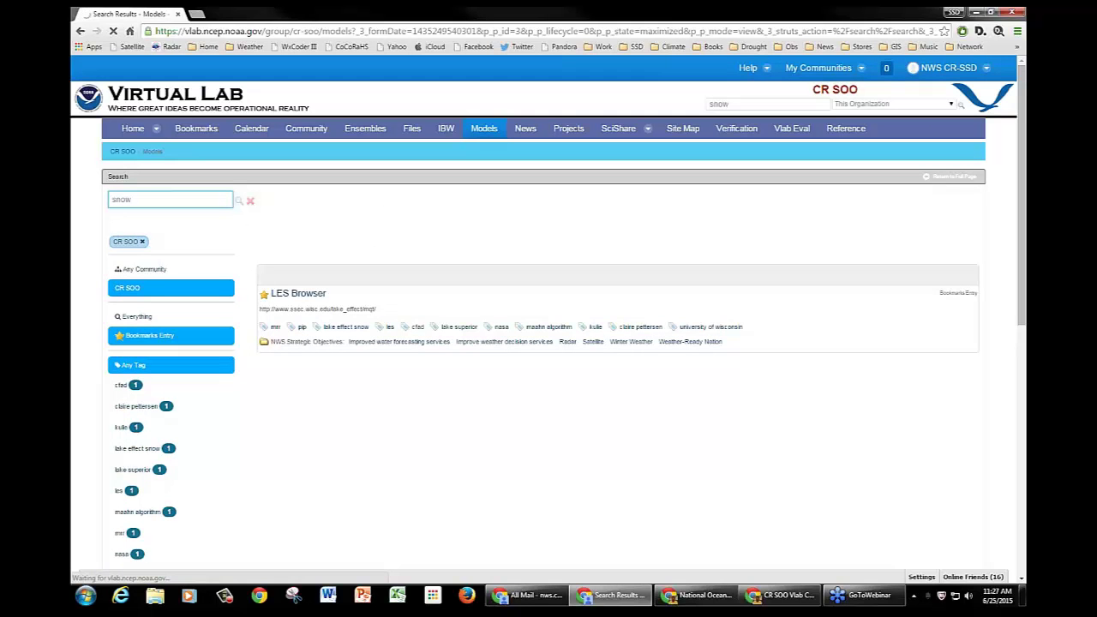
left_click(958, 110)
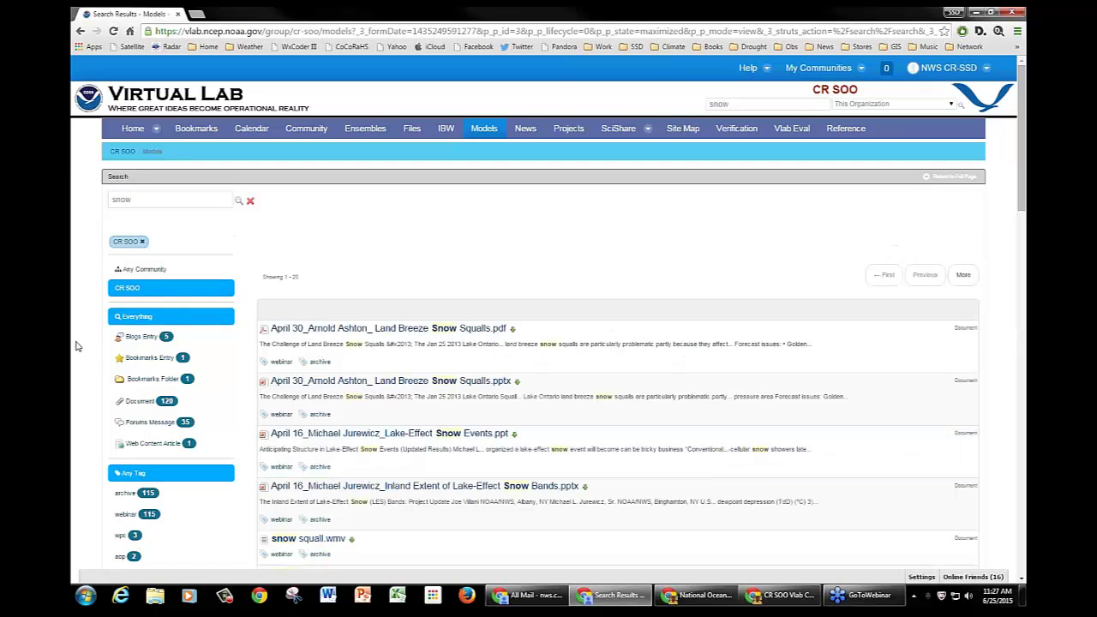
Filter the CR SOO "snow" search results to the Document content type
scroll(75, 346, "down", 2)
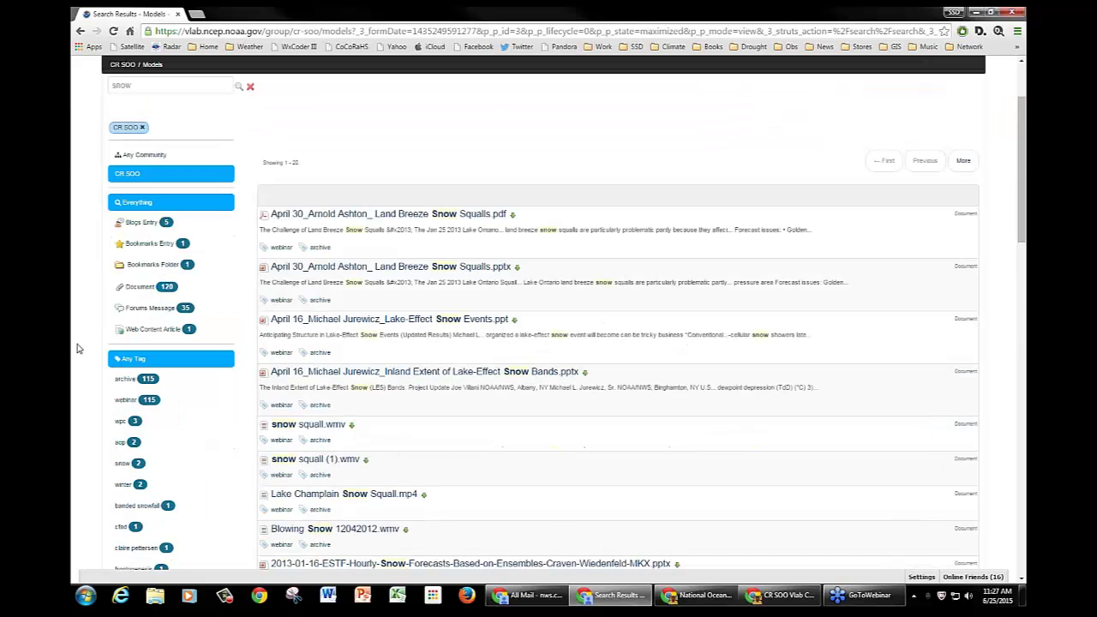
left_click(140, 290)
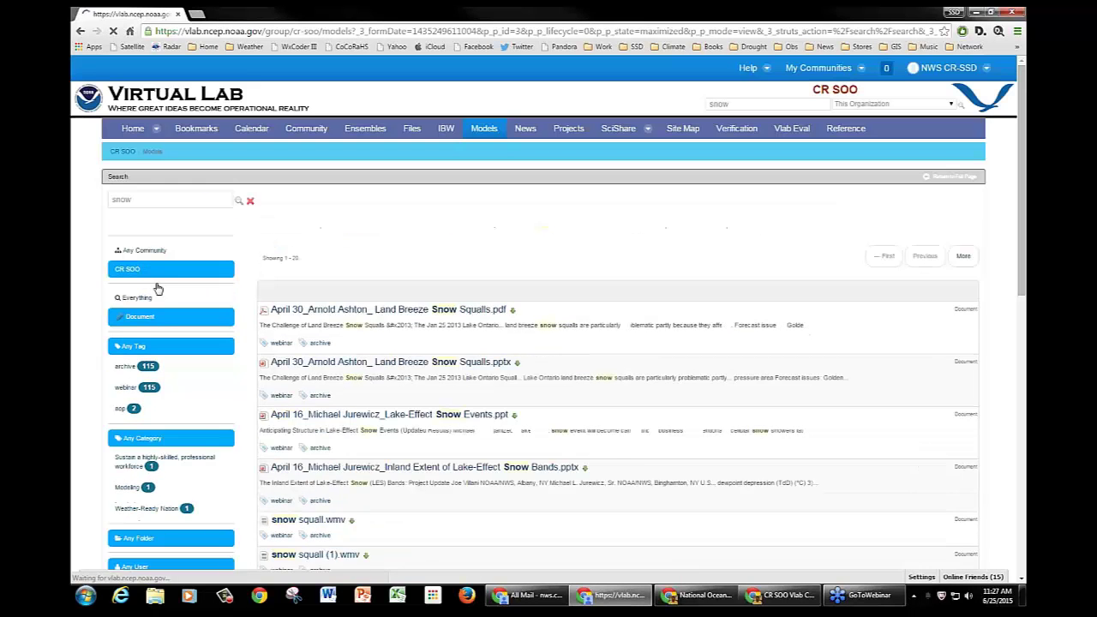
Examine the tag, category, user and time filters for the CR SOO "snow" documents
scroll(467, 388, "down", 3)
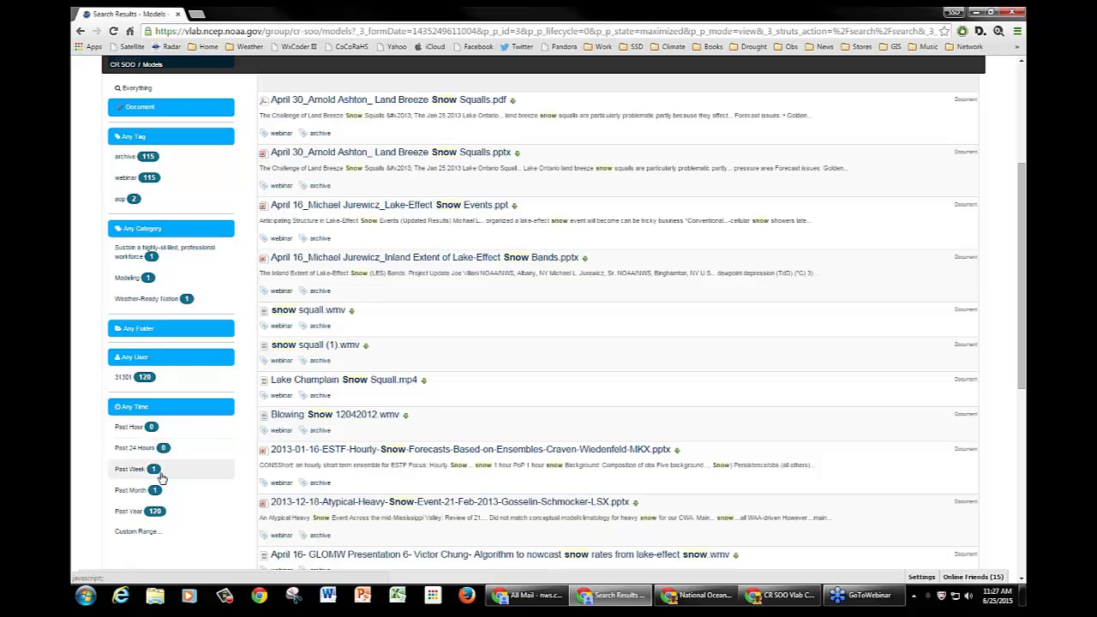
left_click(155, 512)
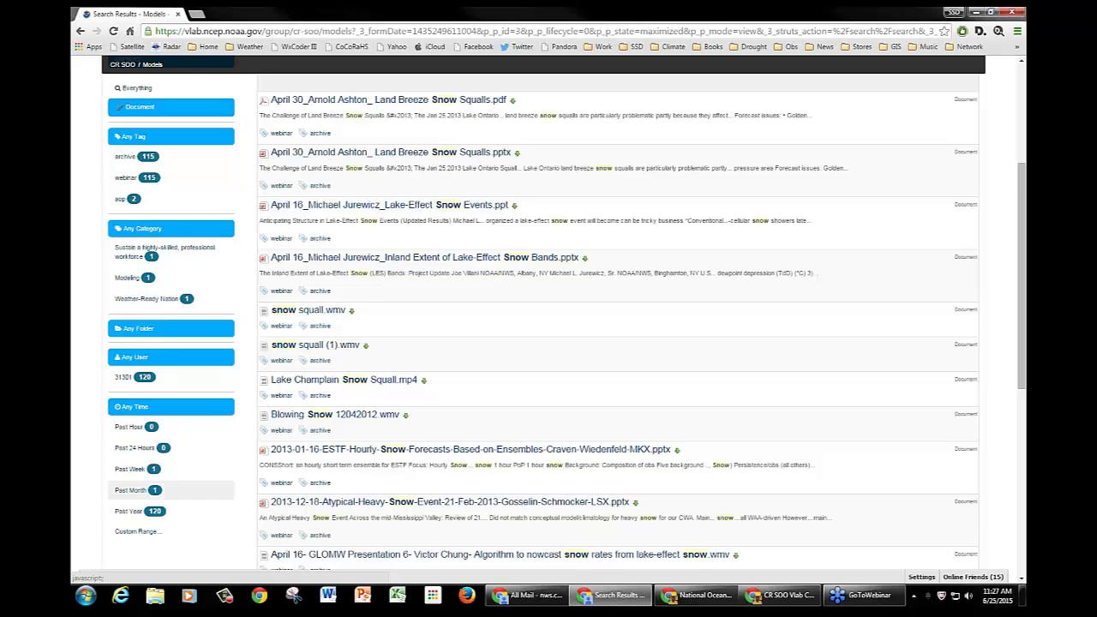
scroll(515, 414, "up", 2)
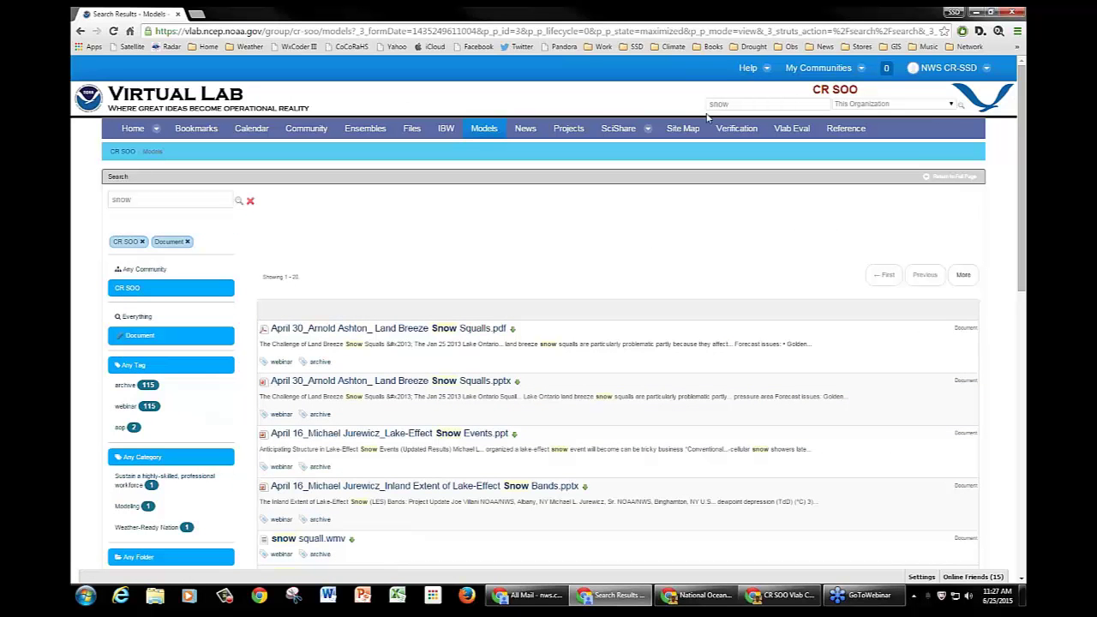
Return to the CR SOO Models page and check the scope options of the site search
left_click(485, 129)
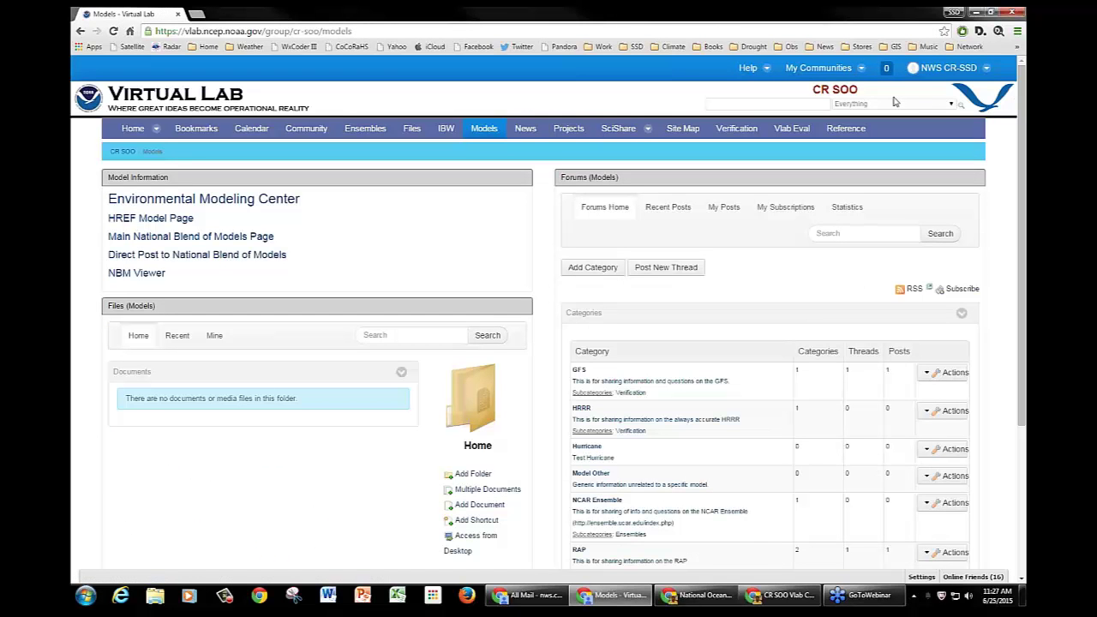
left_click(951, 105)
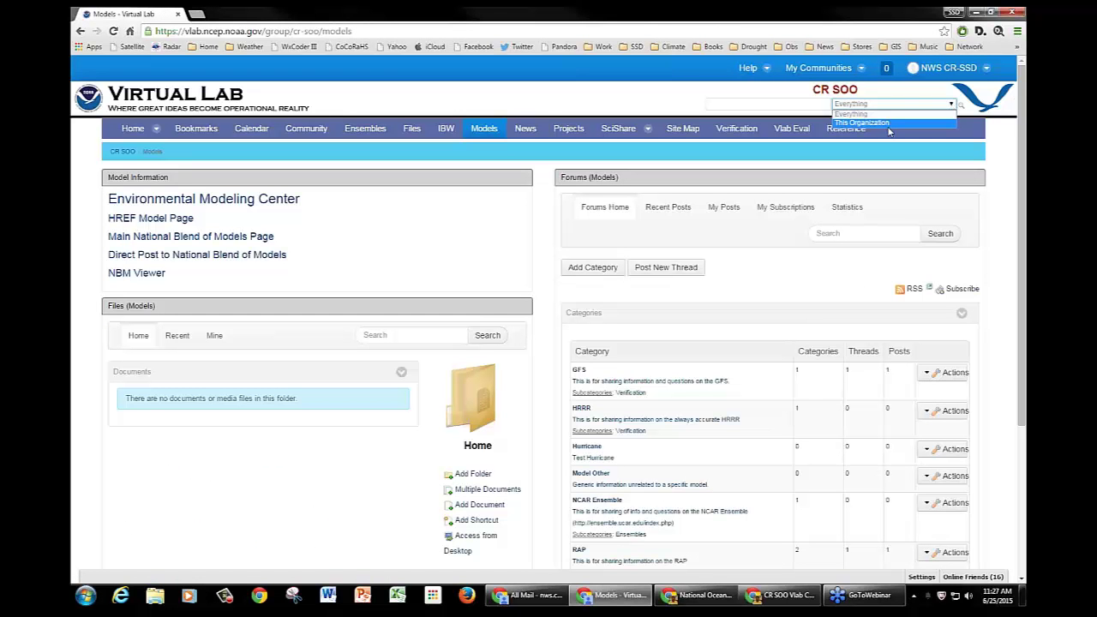
left_click(554, 98)
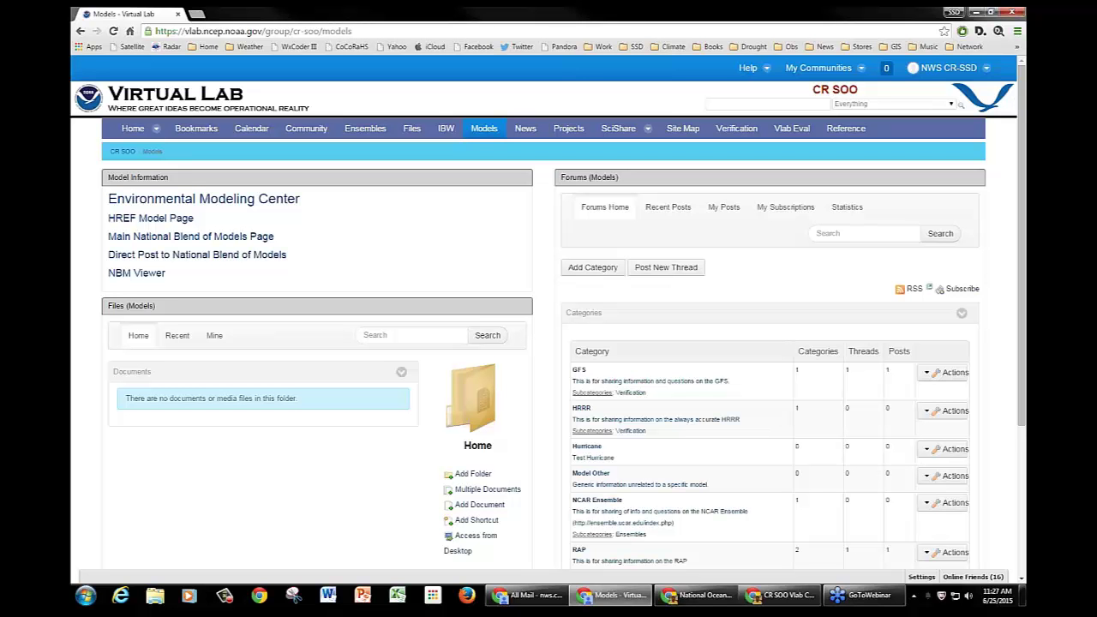
Open a new bookmark form from the CR SOO Bookmarks page and expand its Categorization section
left_click(184, 134)
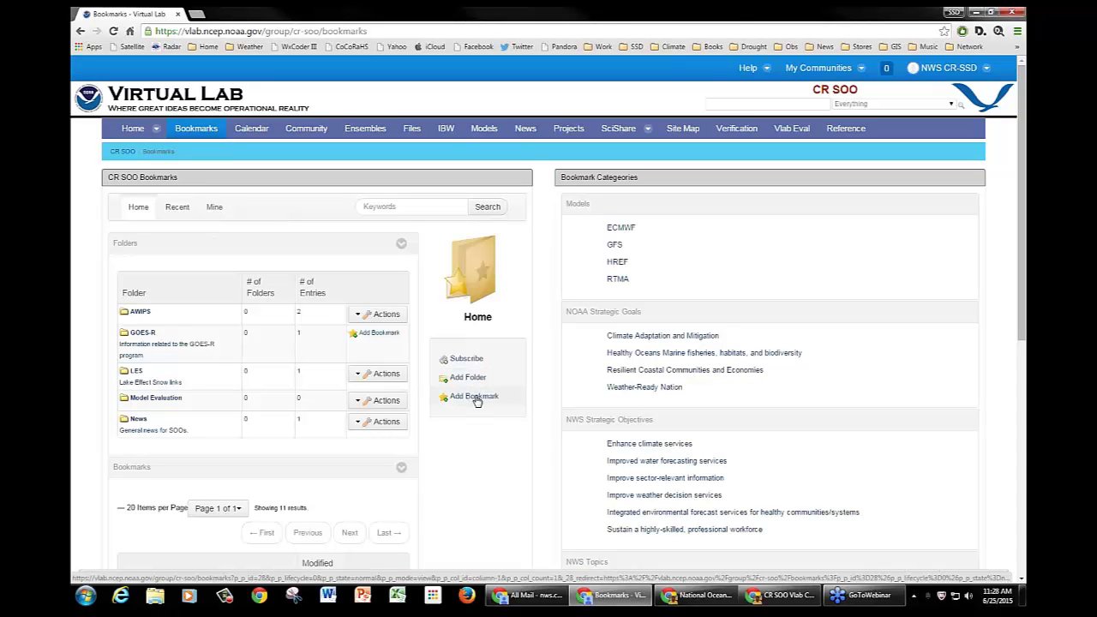
left_click(476, 397)
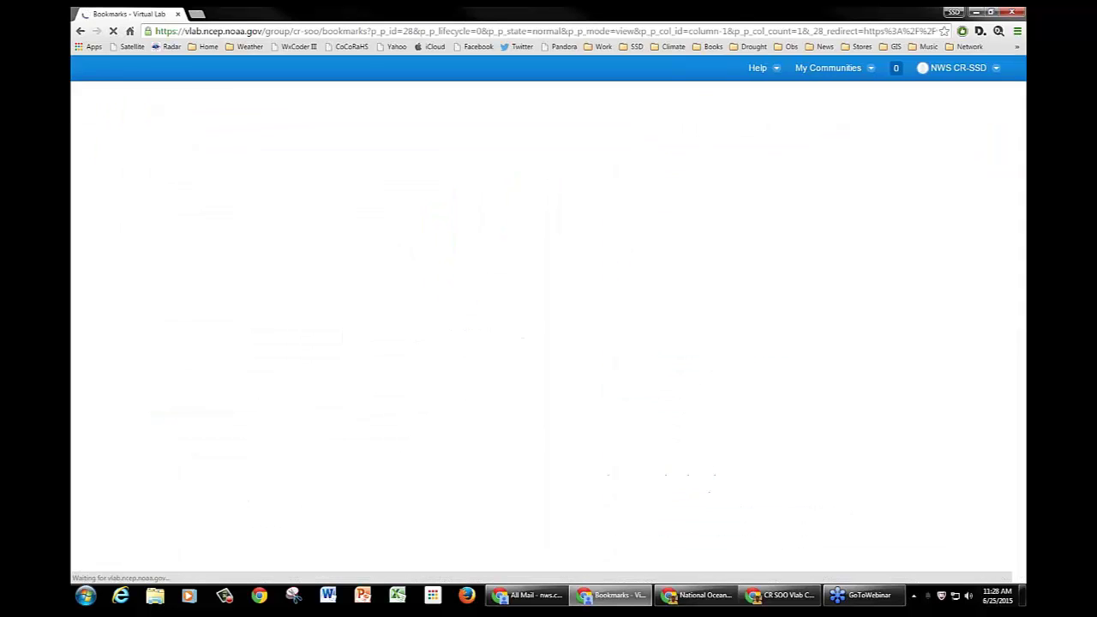
scroll(397, 403, "down", 2)
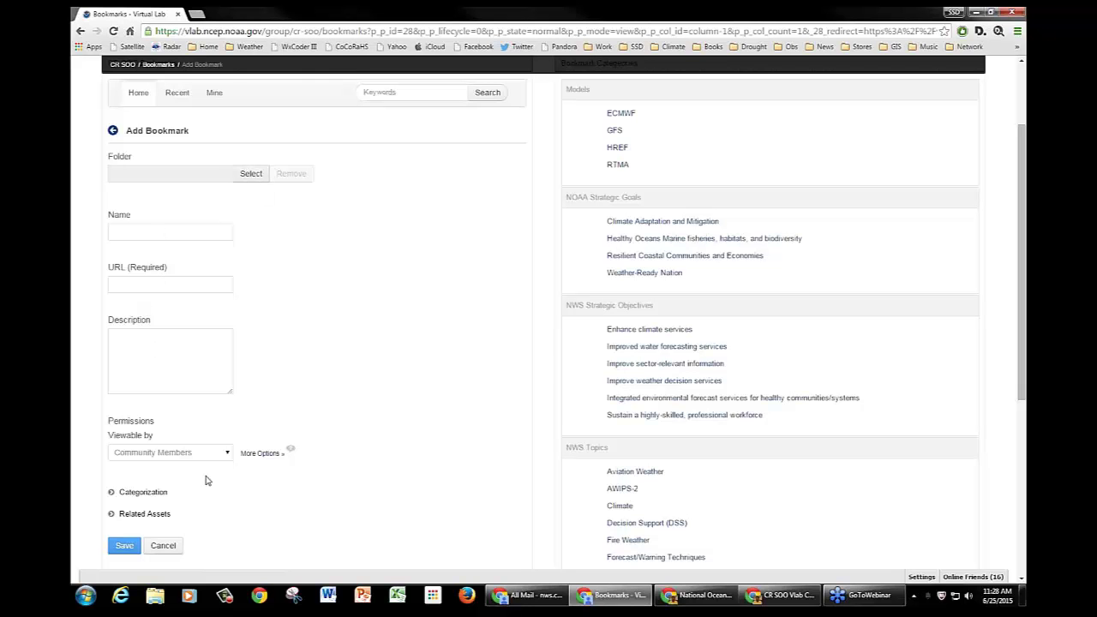
left_click(111, 493)
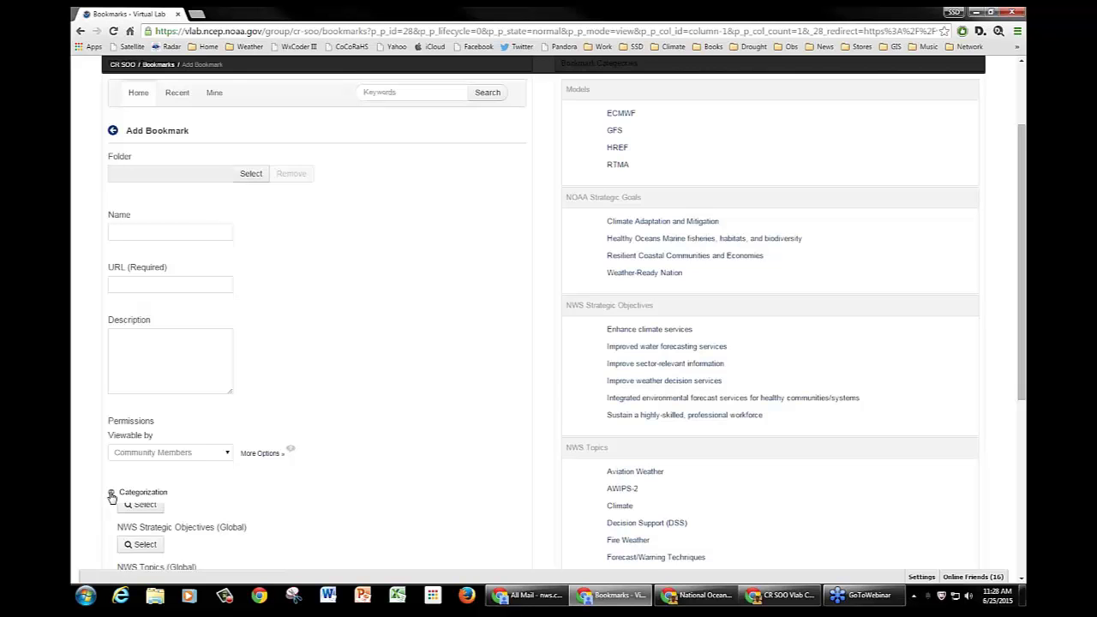
scroll(348, 495, "down", 3)
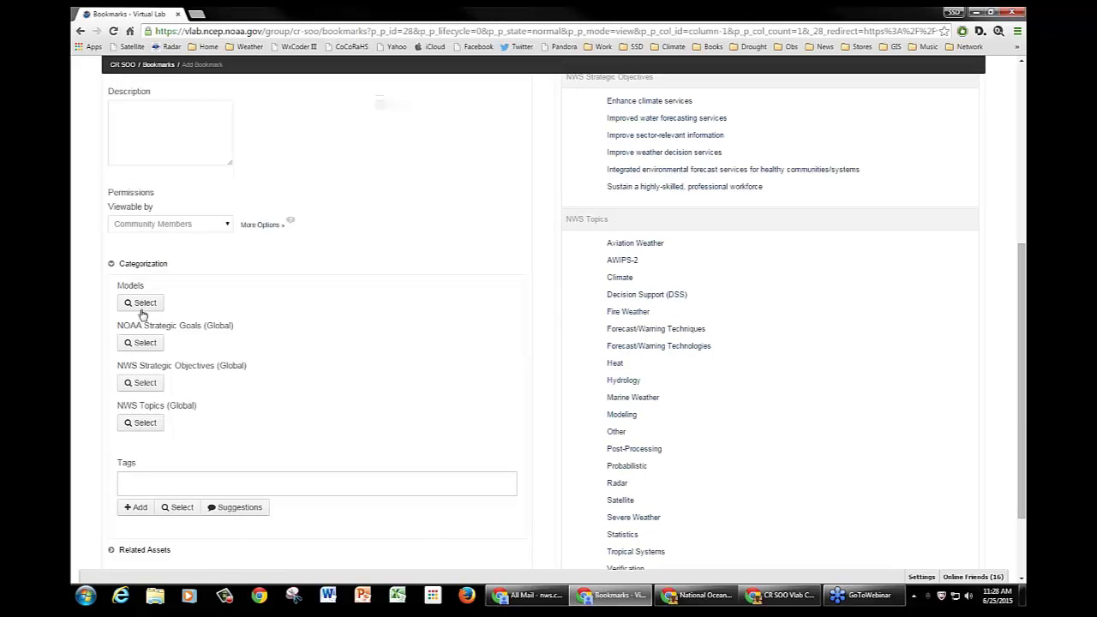
Expand the Related Assets and Categorization sections of the new bookmark form and review all its fields
left_click(110, 263)
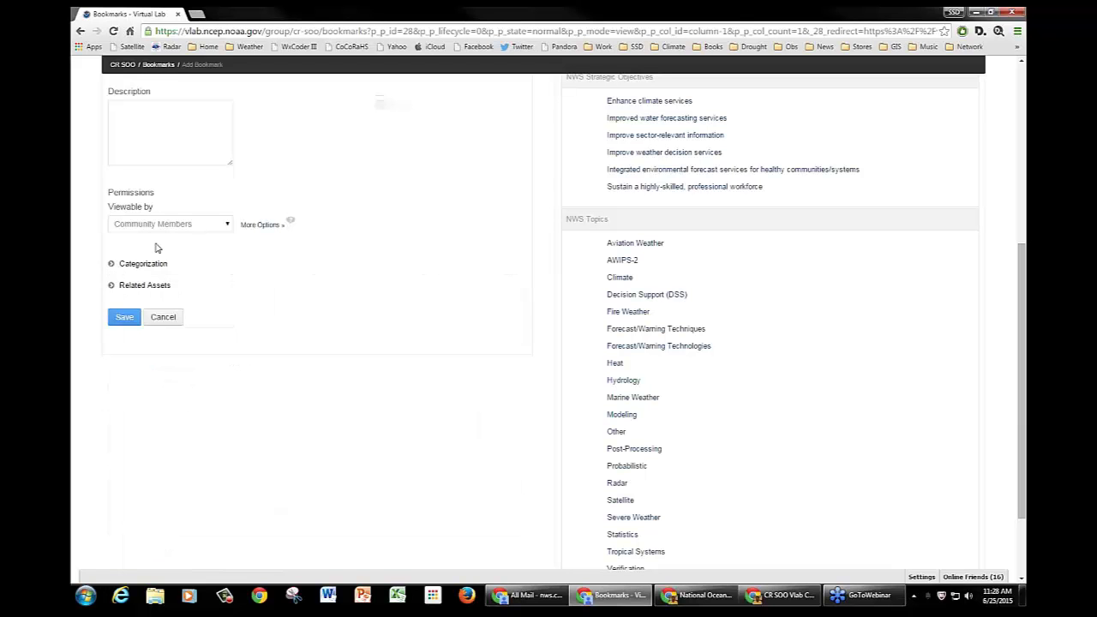
left_click(111, 285)
left_click(111, 264)
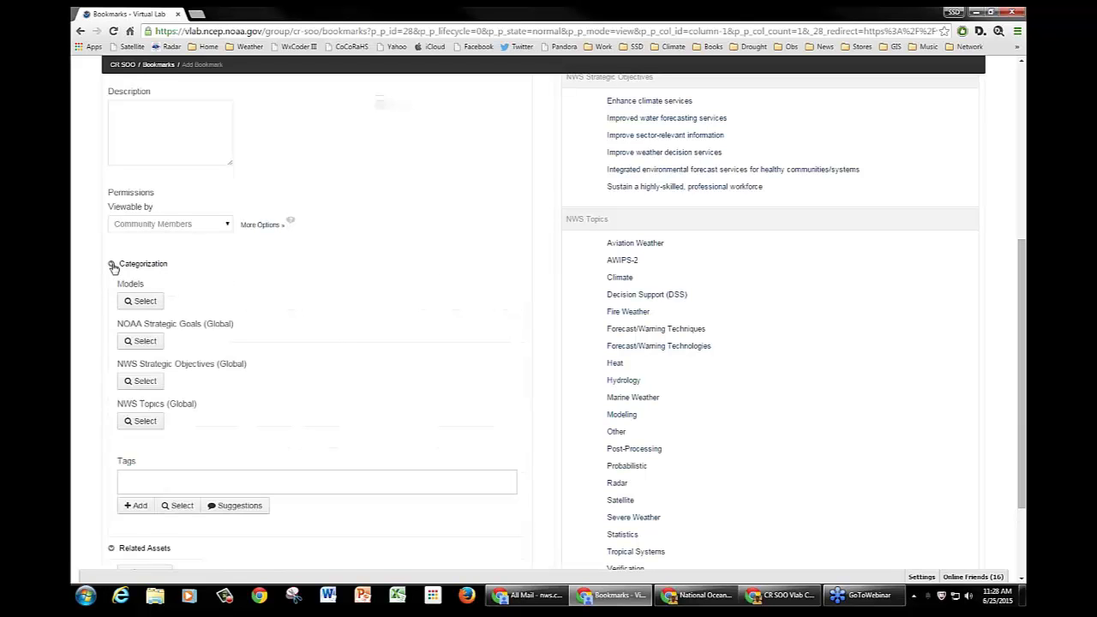
scroll(299, 420, "down", 3)
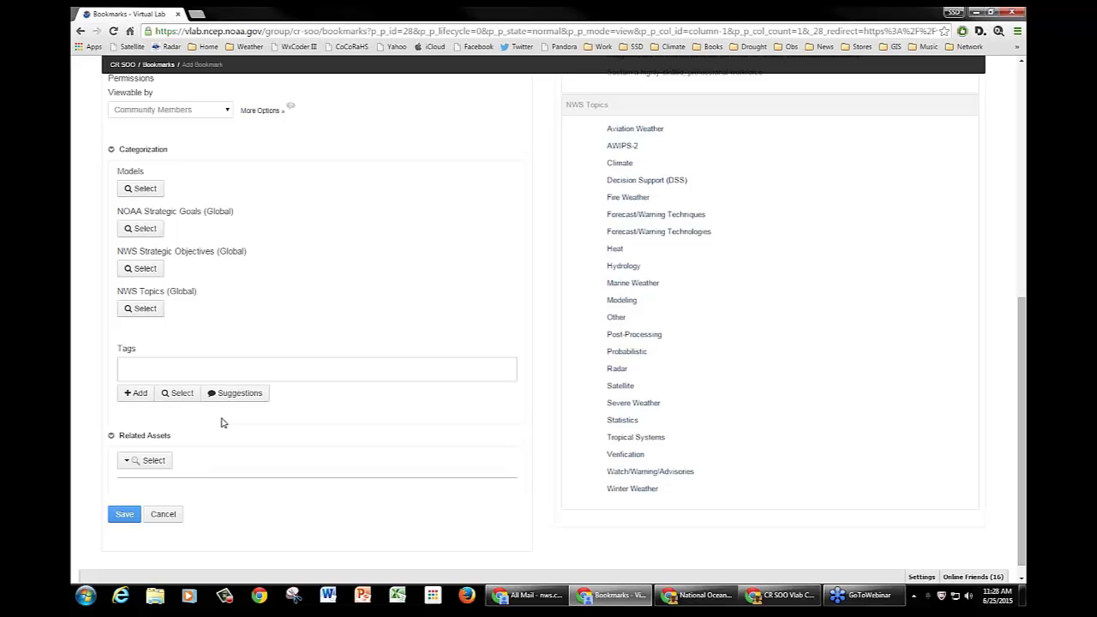
scroll(248, 364, "up", 2)
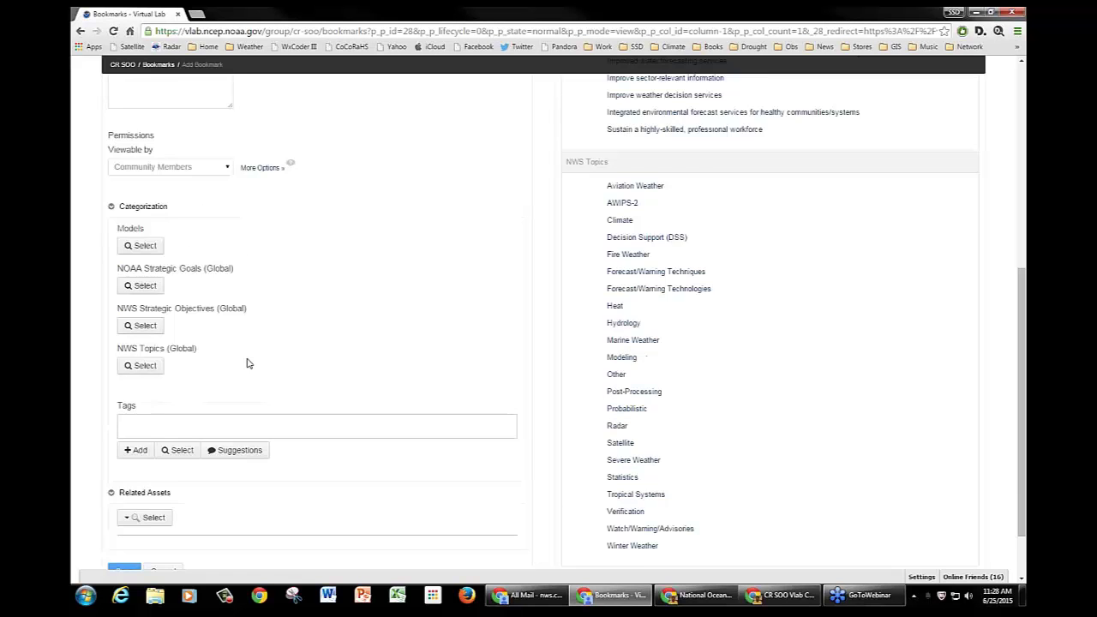
scroll(249, 364, "up", 5)
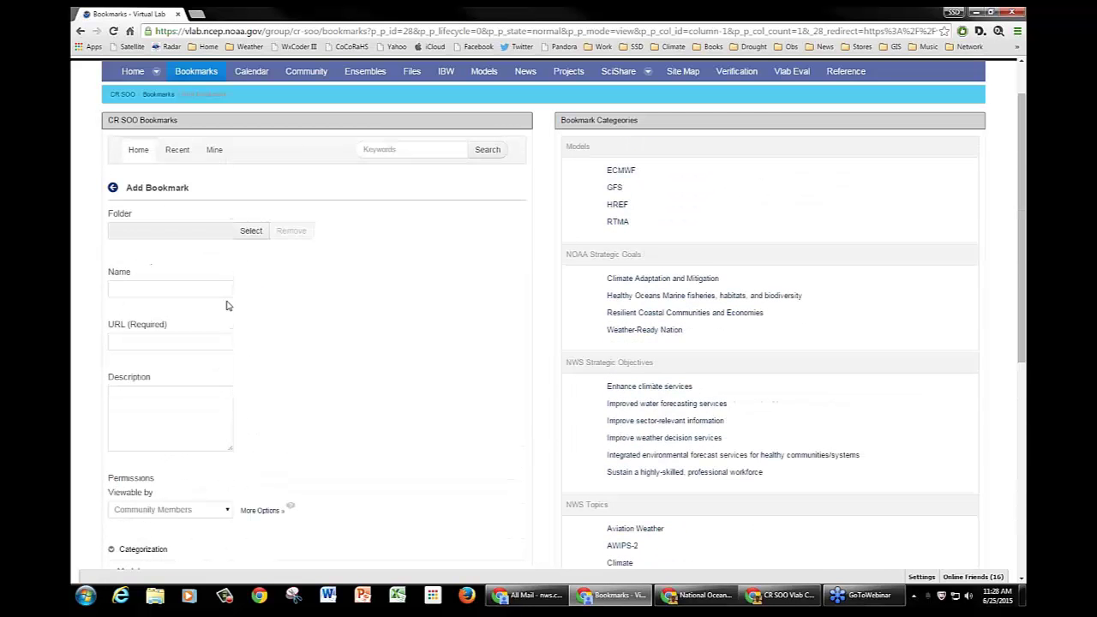
Go to the CR SOO Home page and set the site search scope to This Organization
left_click(137, 73)
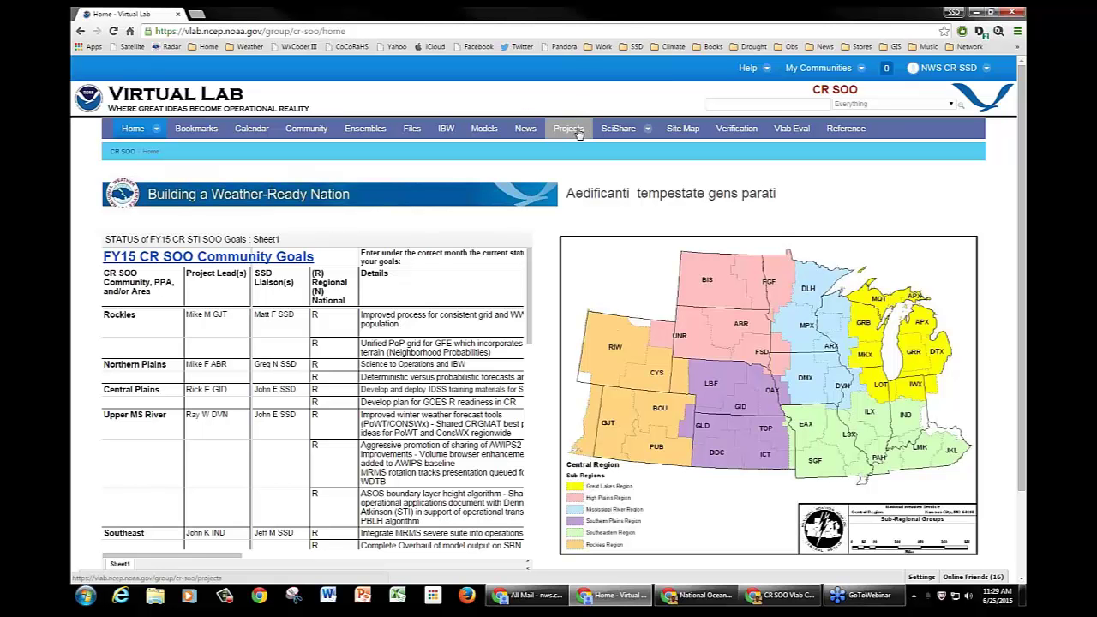
left_click(950, 106)
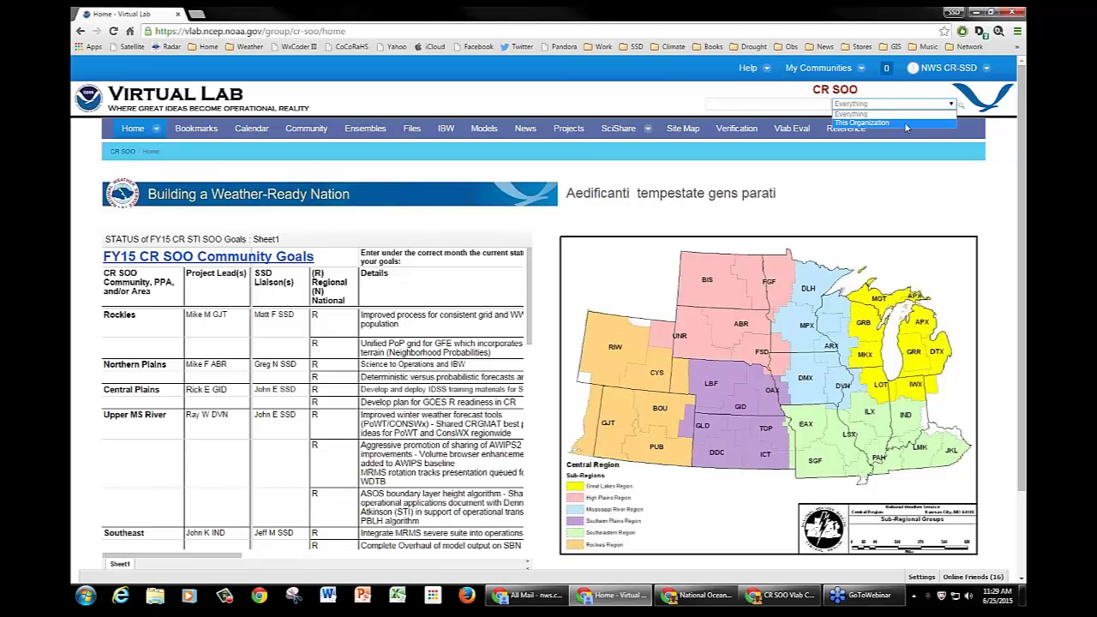
left_click(592, 105)
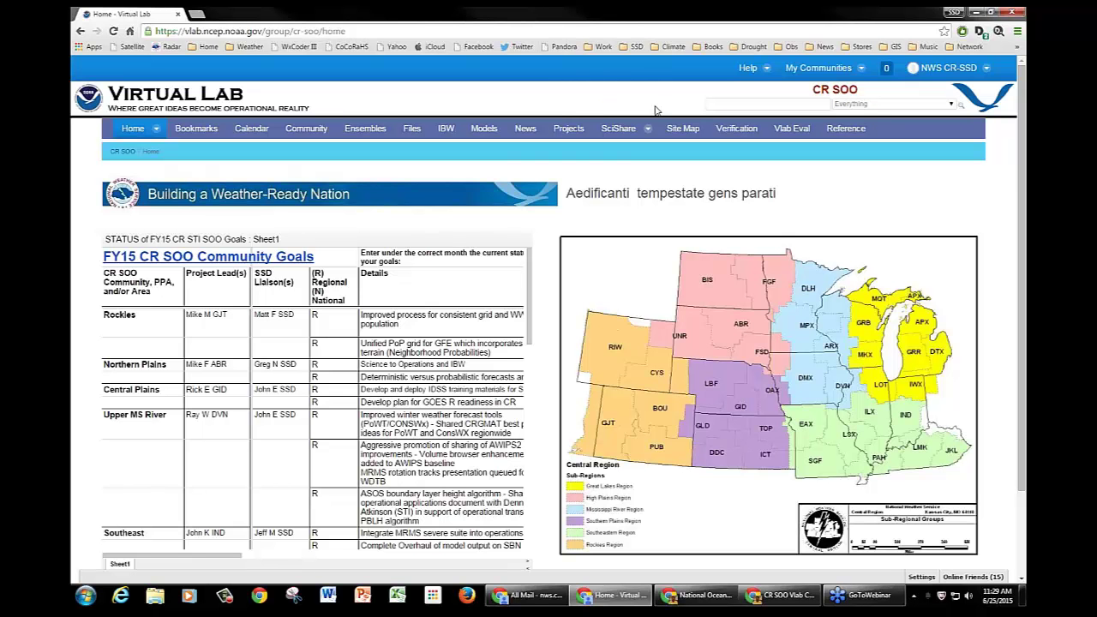
left_click(784, 106)
left_click(874, 107)
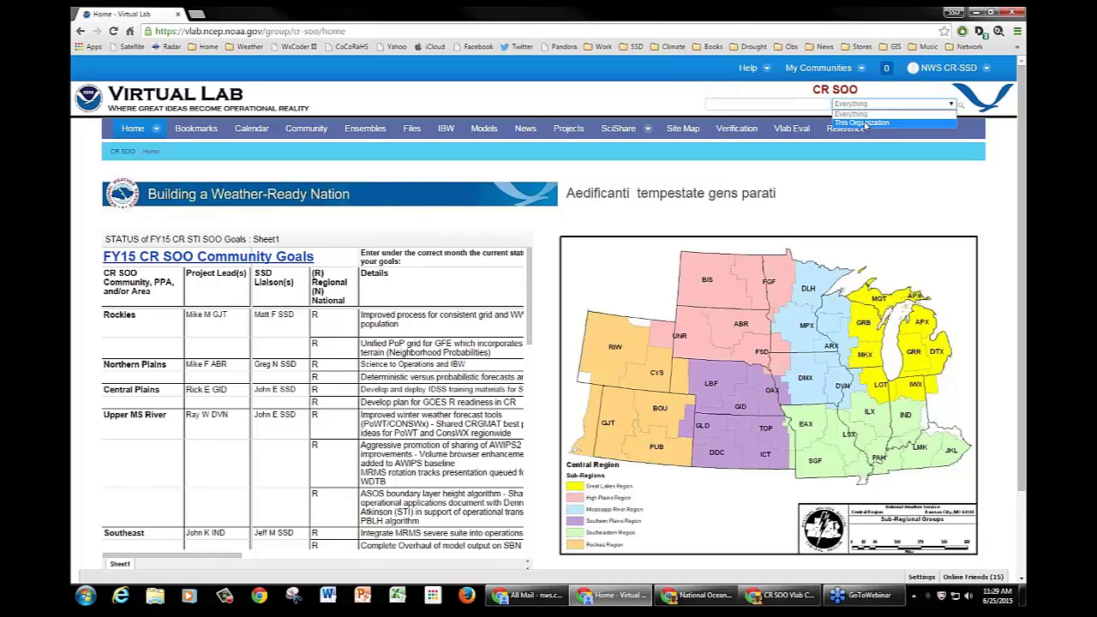
left_click(865, 123)
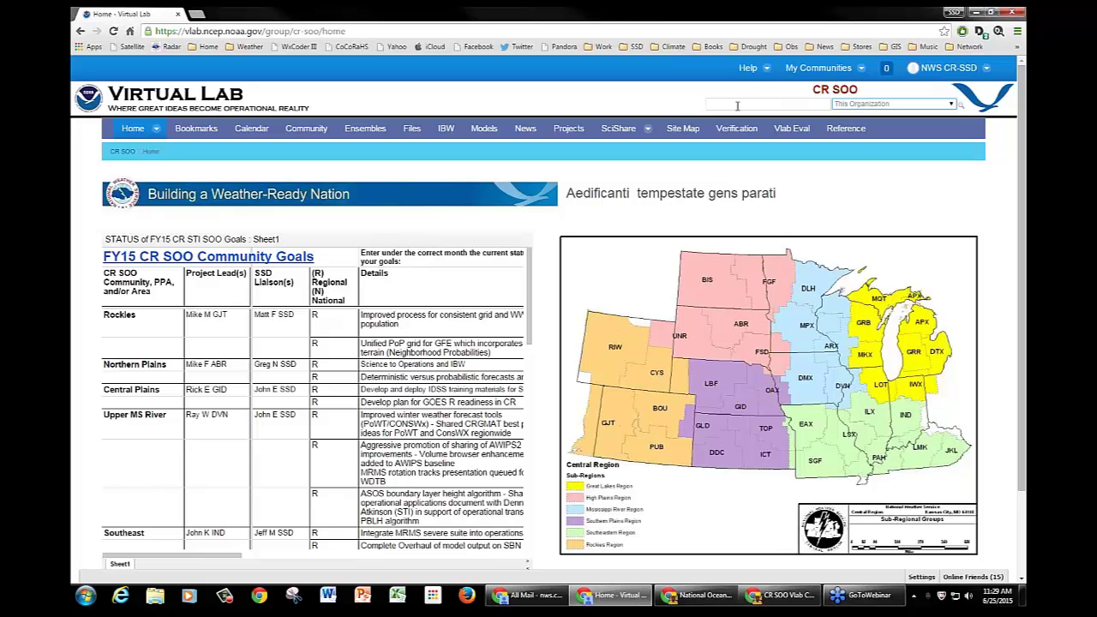
Switch the site search scope to Everything and back to This Organization
left_click(875, 104)
left_click(867, 113)
left_click(864, 106)
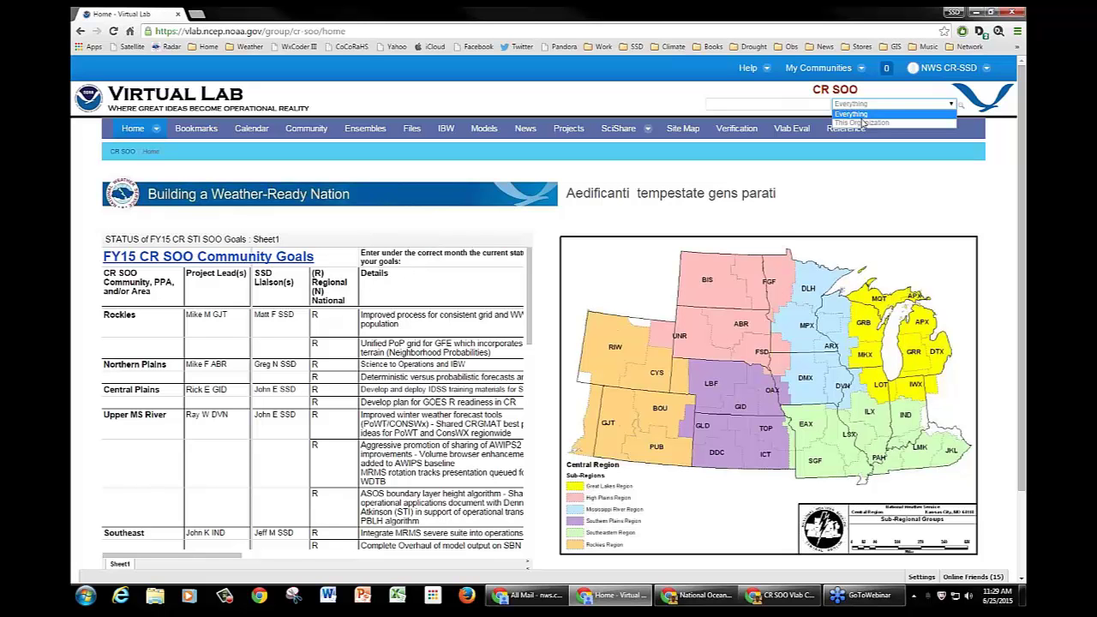
left_click(783, 103)
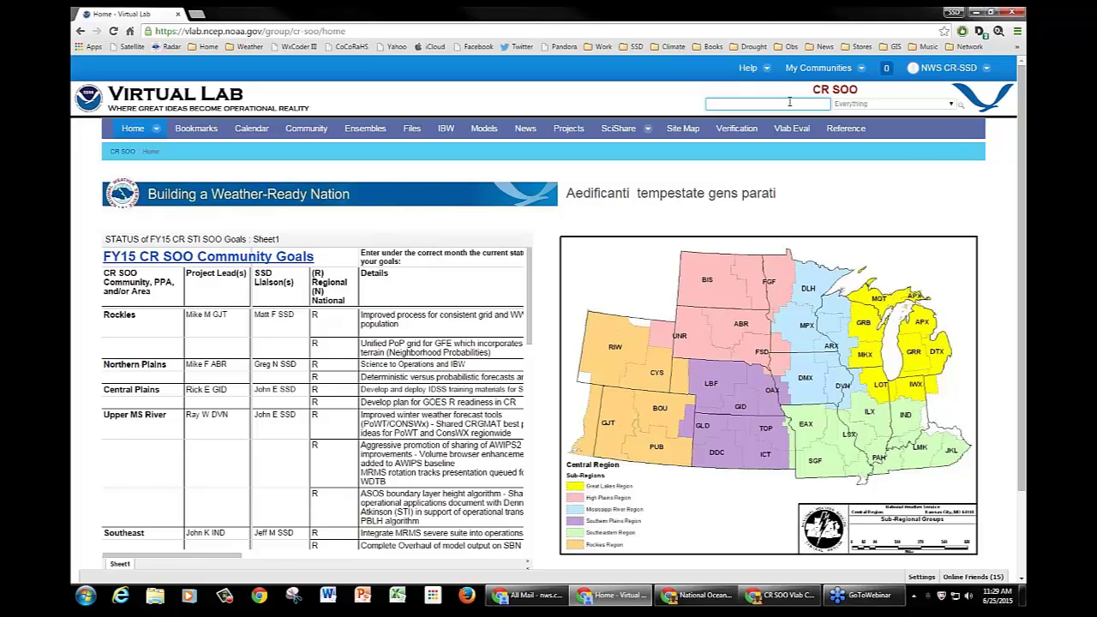
left_click(875, 104)
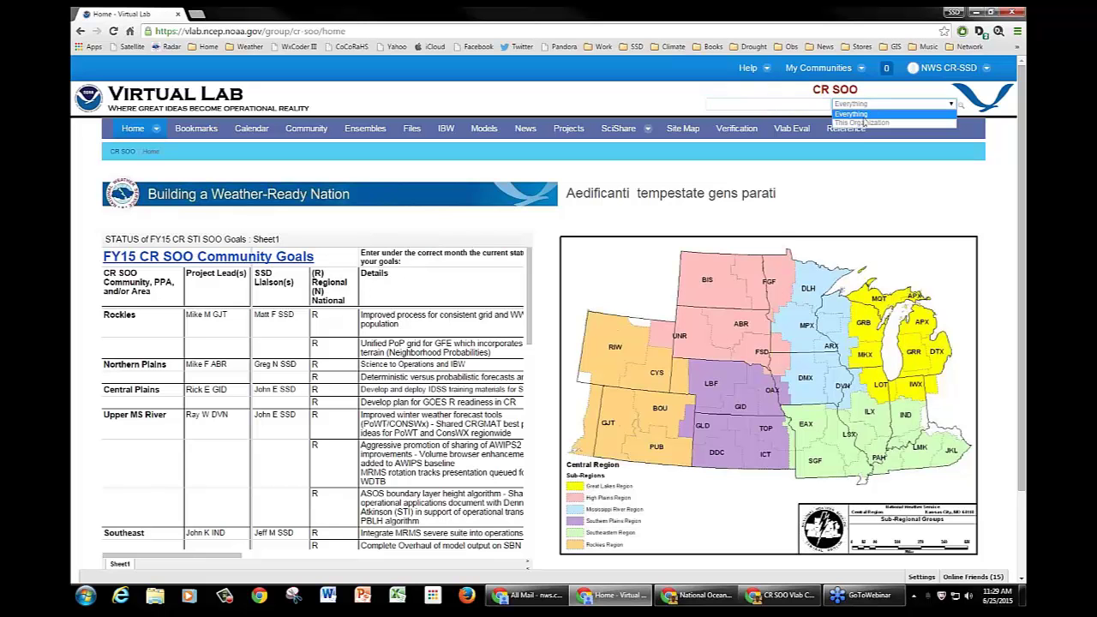
left_click(866, 122)
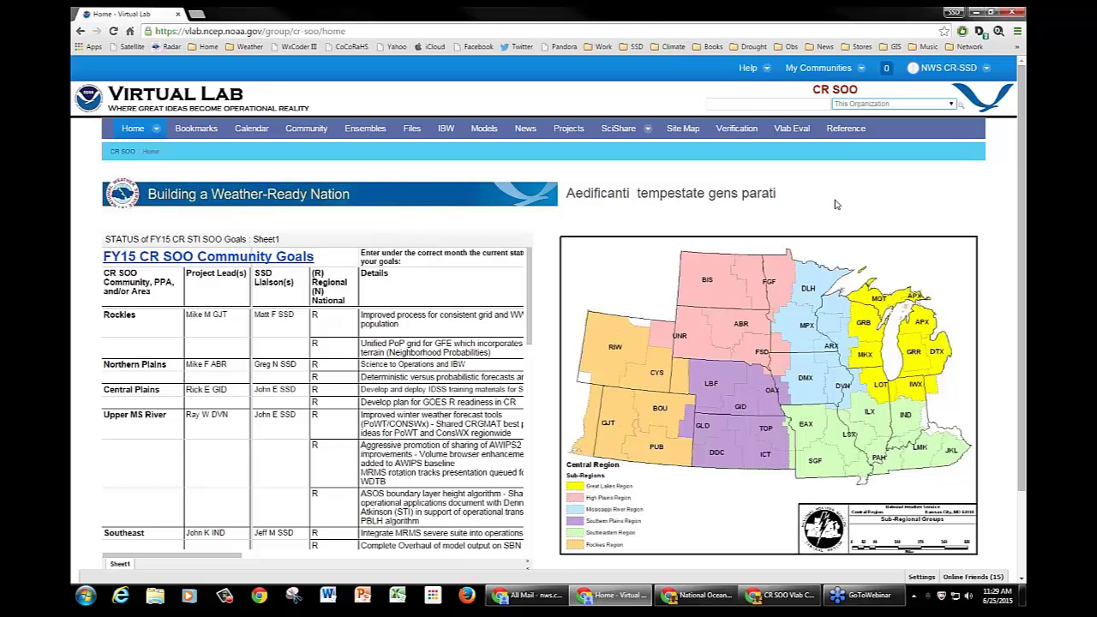
Return to the Models page and compare its forum search field with the site search scope options
left_click(486, 133)
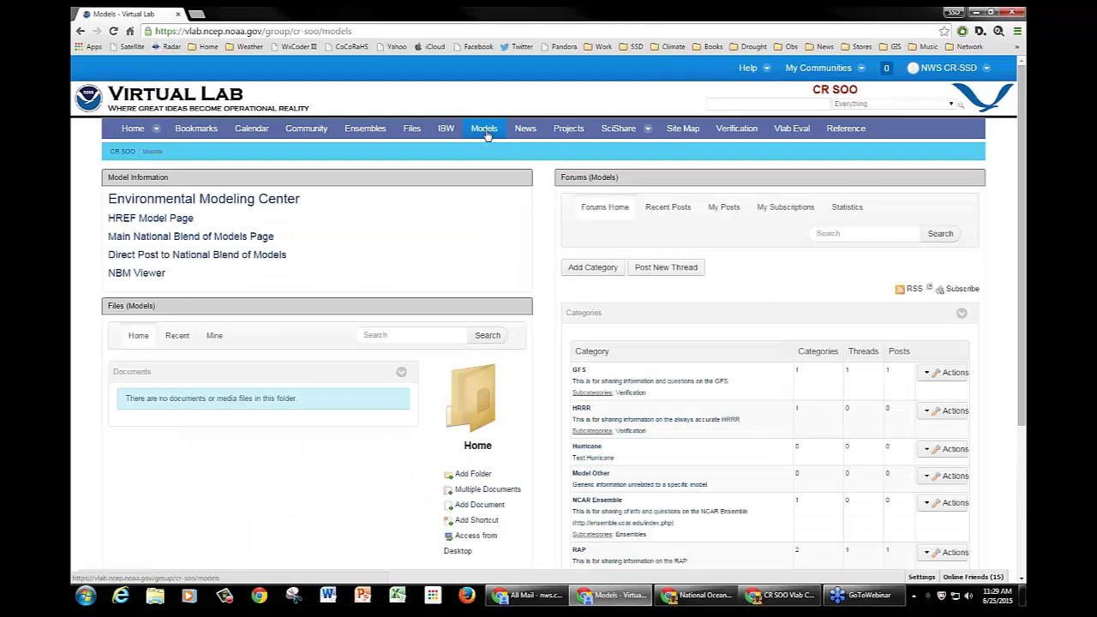
left_click(862, 233)
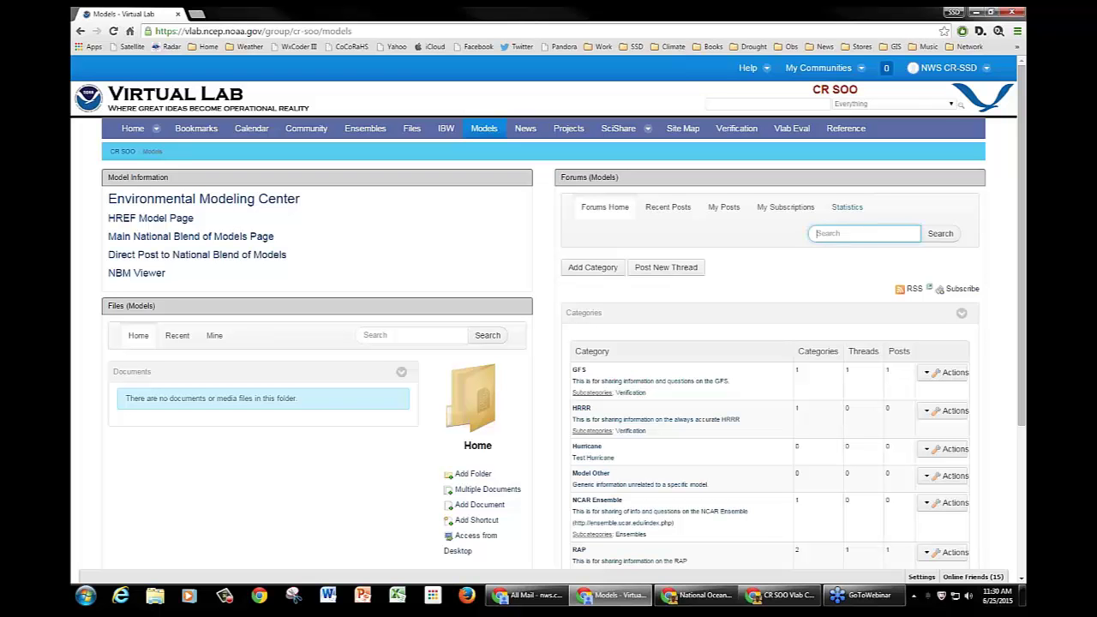
left_click(950, 105)
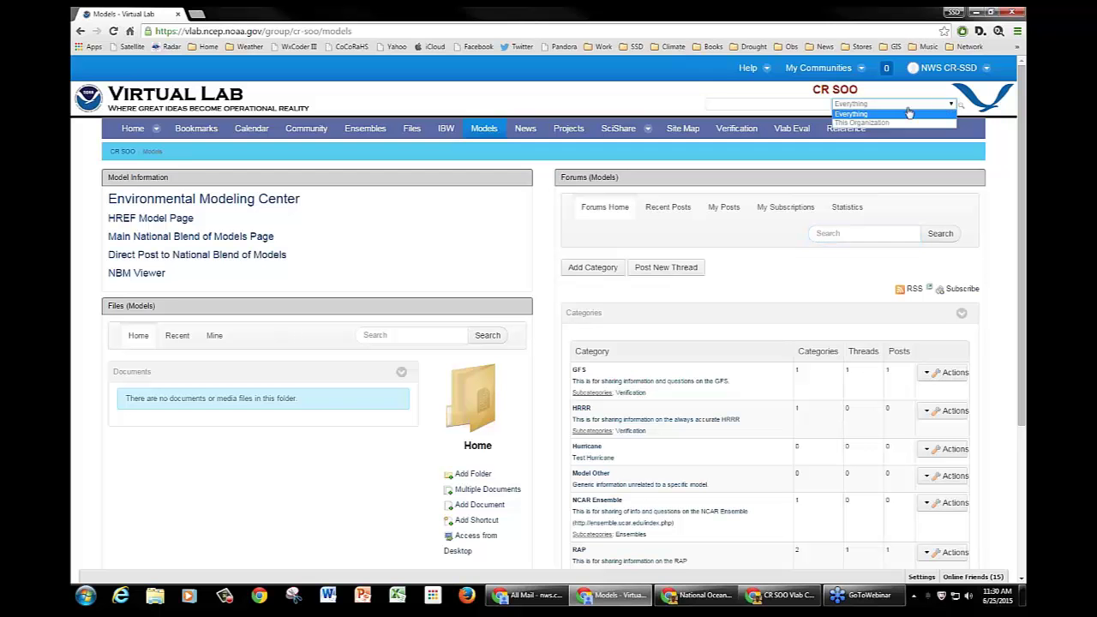
left_click(298, 473)
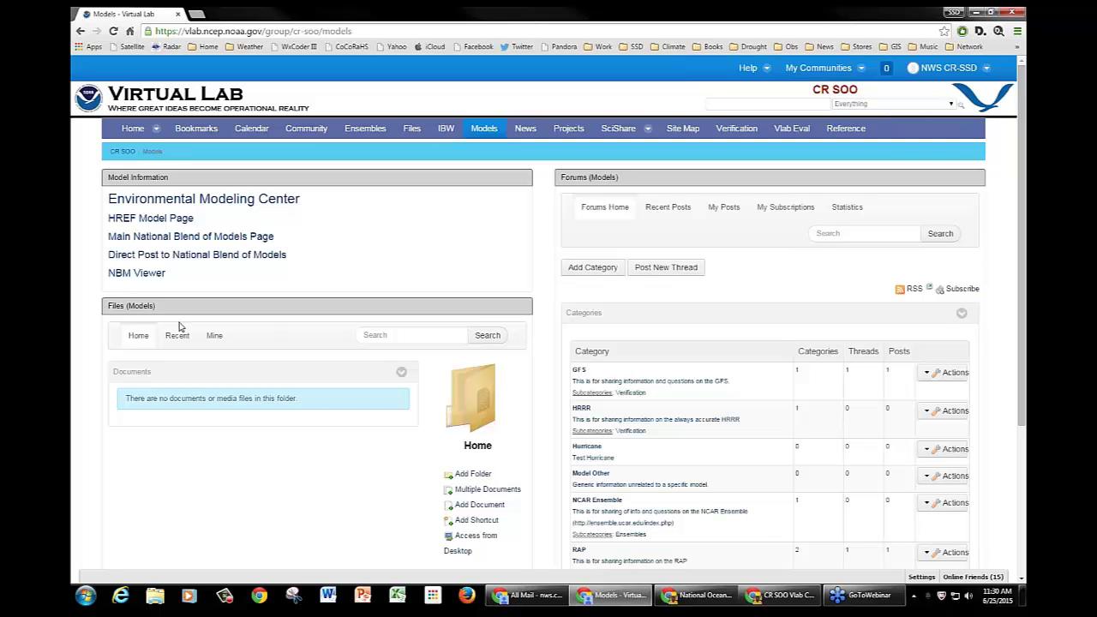
Start a new document in the Models files and review the fields of its form
scroll(103, 416, "down", 2)
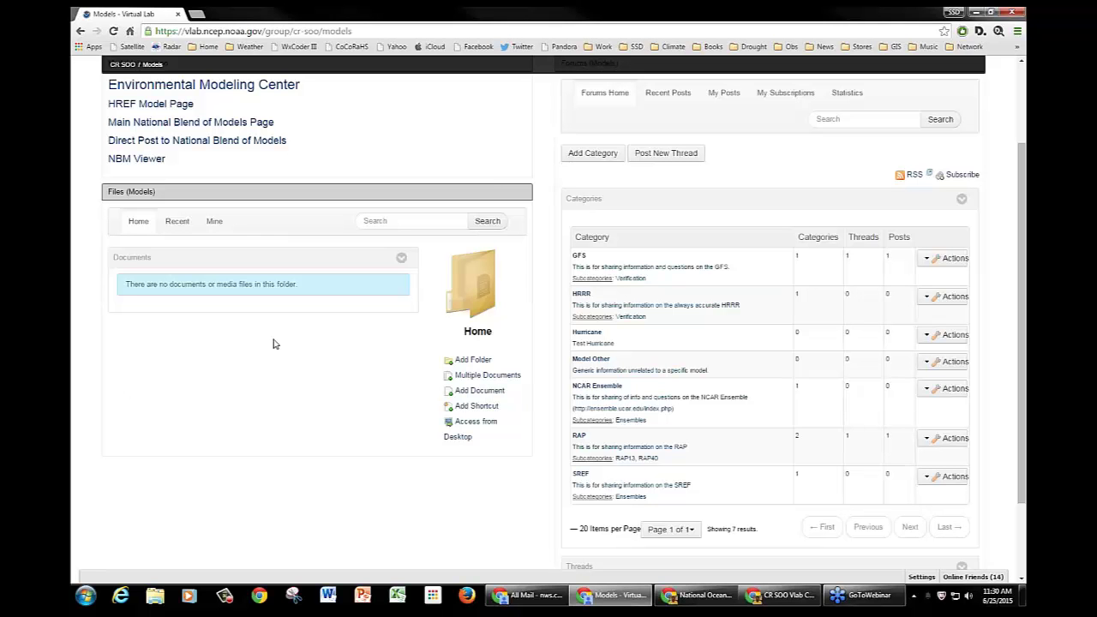
left_click(464, 394)
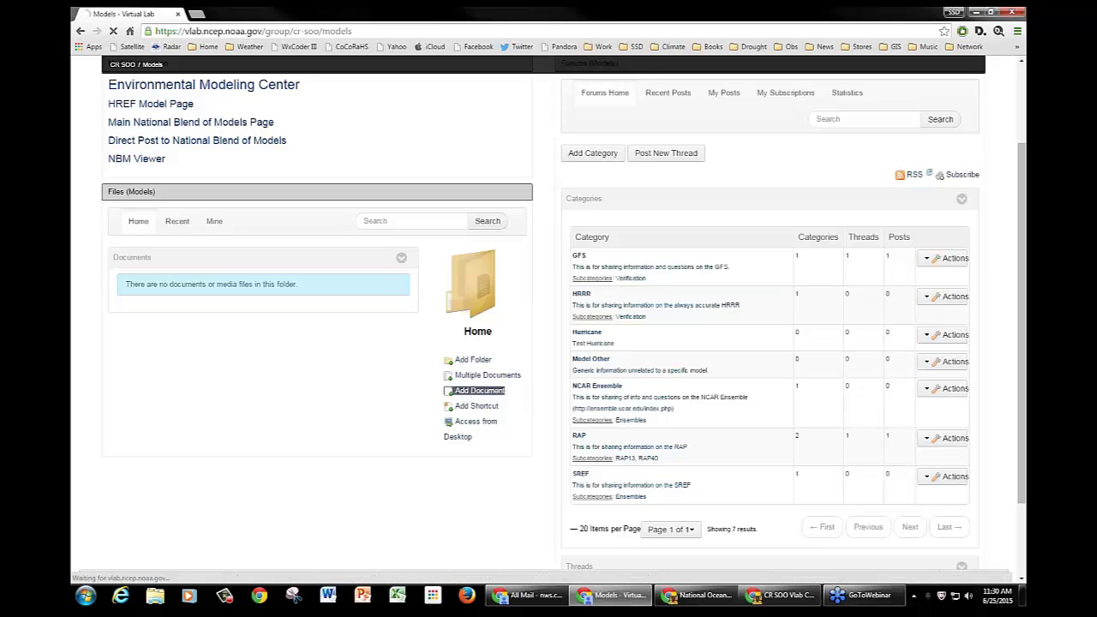
scroll(431, 426, "down", 3)
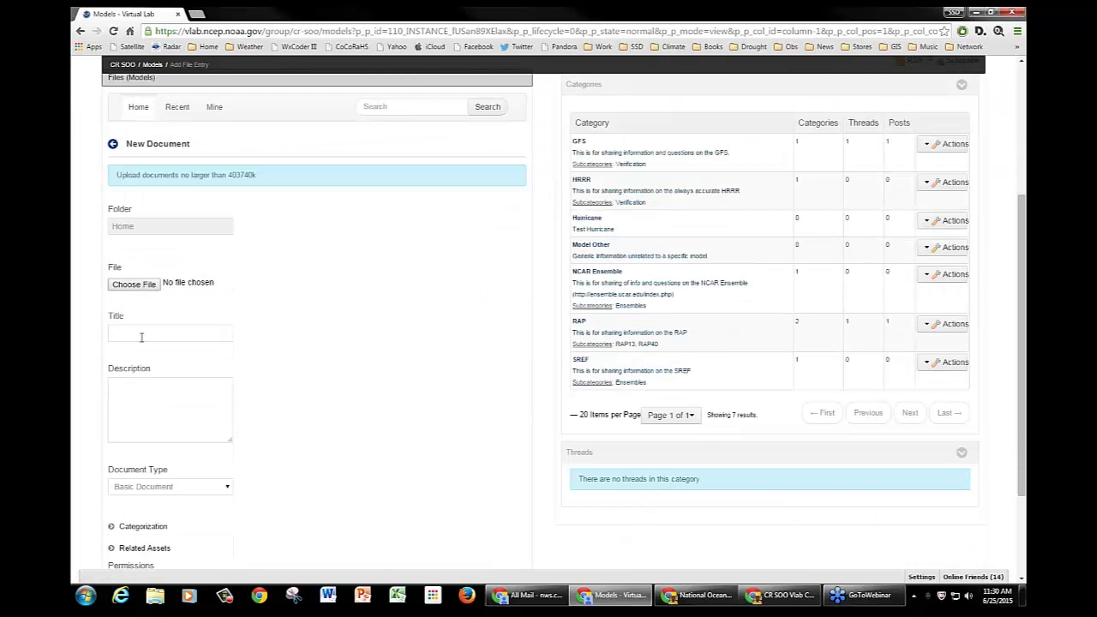
scroll(297, 379, "down", 2)
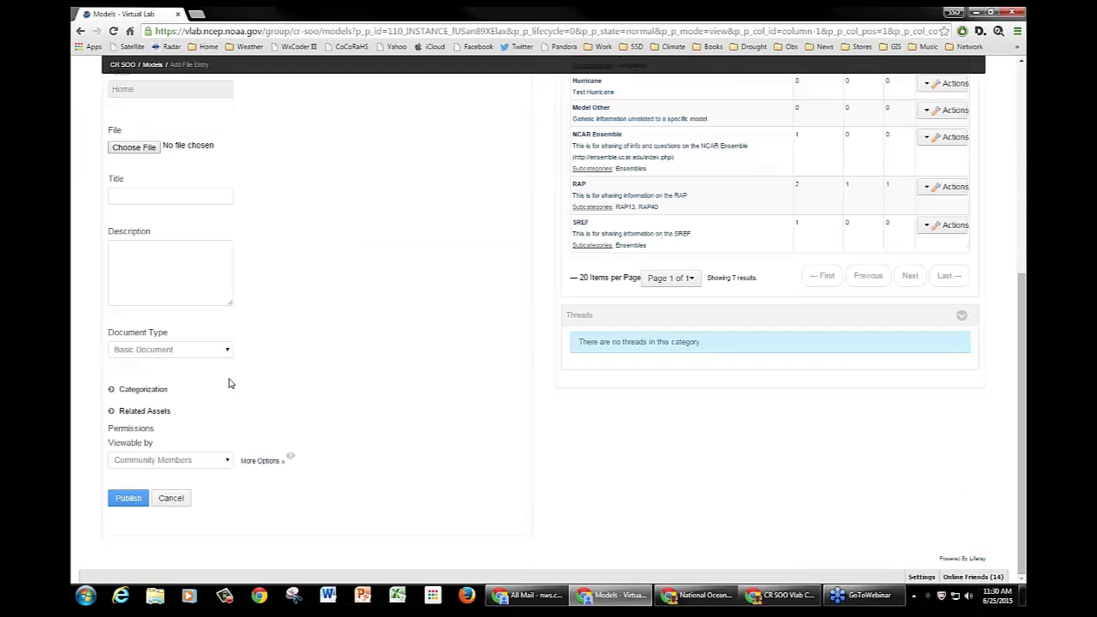
Check the Document Type options of the new document and expand its Categorization section
left_click(221, 356)
left_click(222, 362)
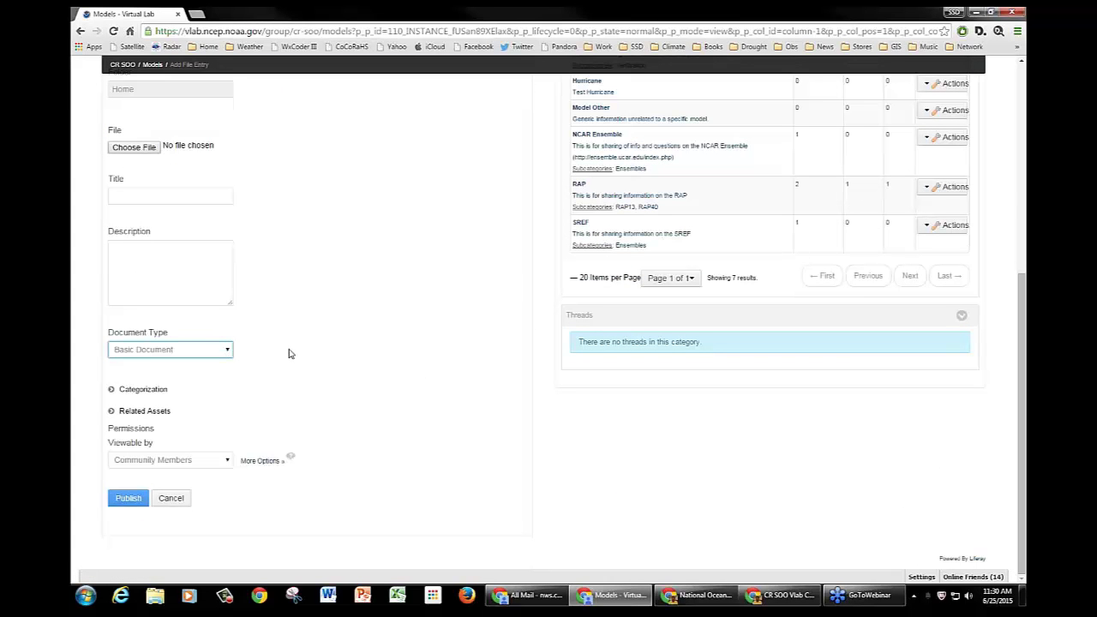
left_click(112, 391)
left_click(111, 390)
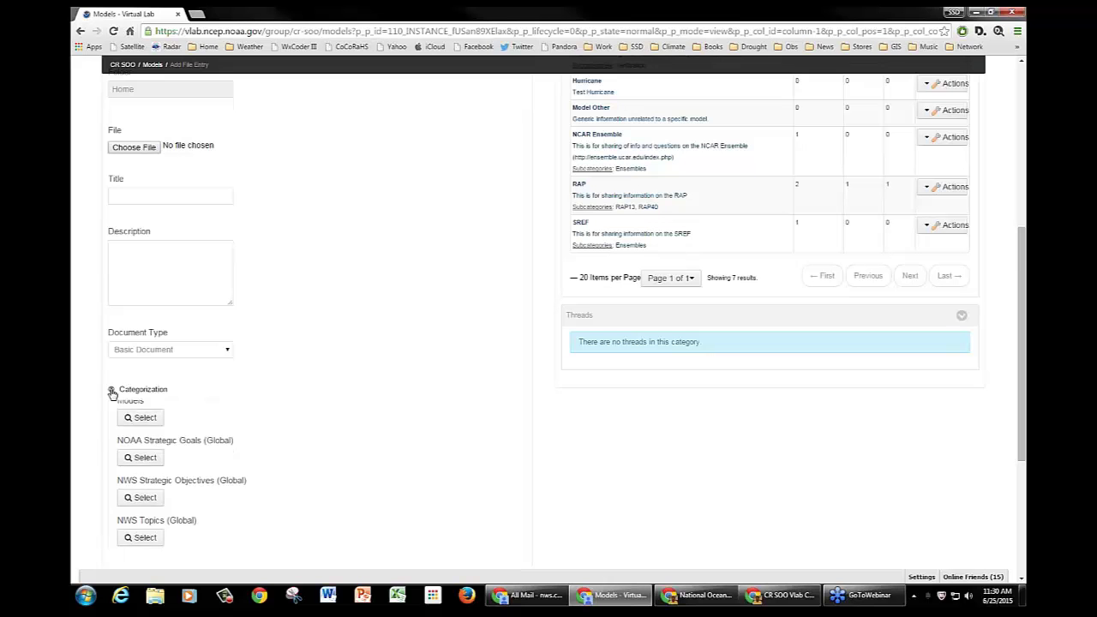
Expand the new document's Related Assets section and check which asset types can be linked
left_click(111, 412)
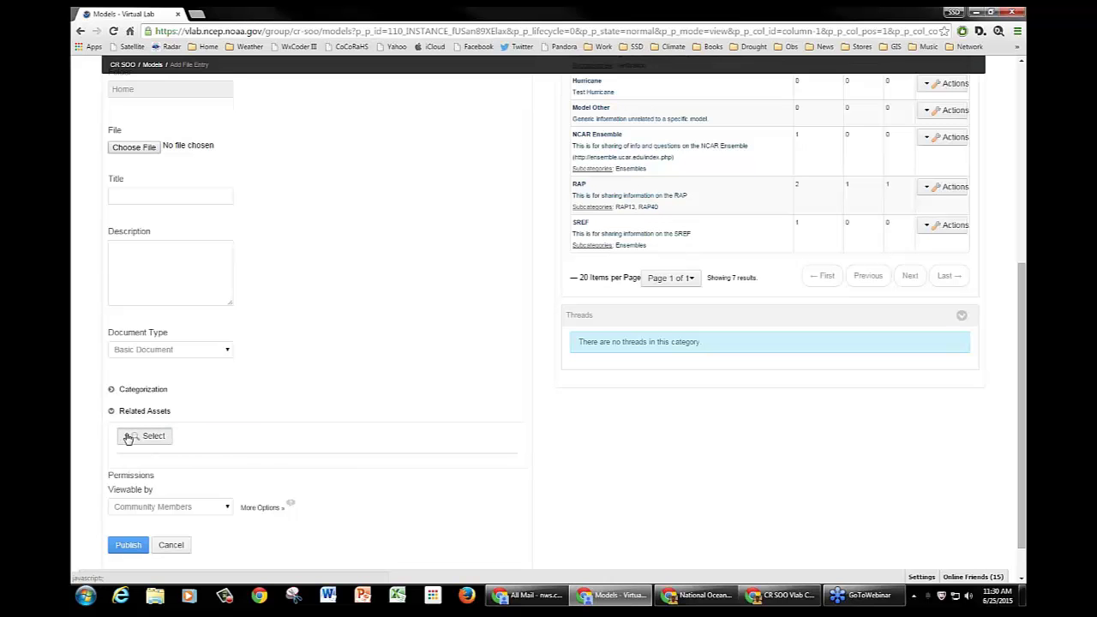
left_click(128, 437)
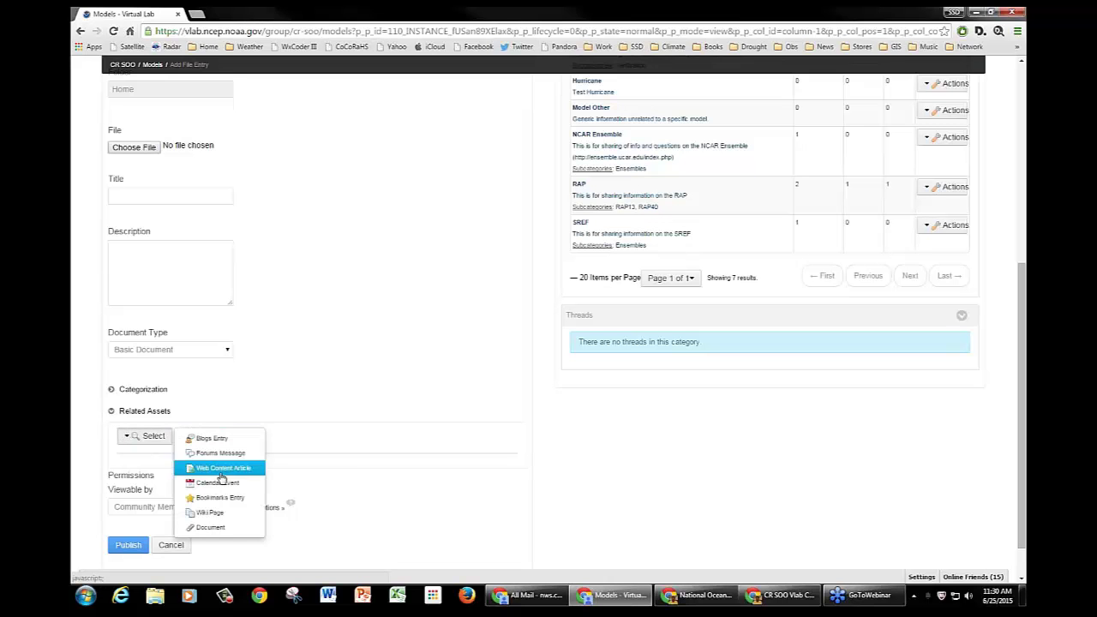
left_click(284, 395)
left_click(113, 392)
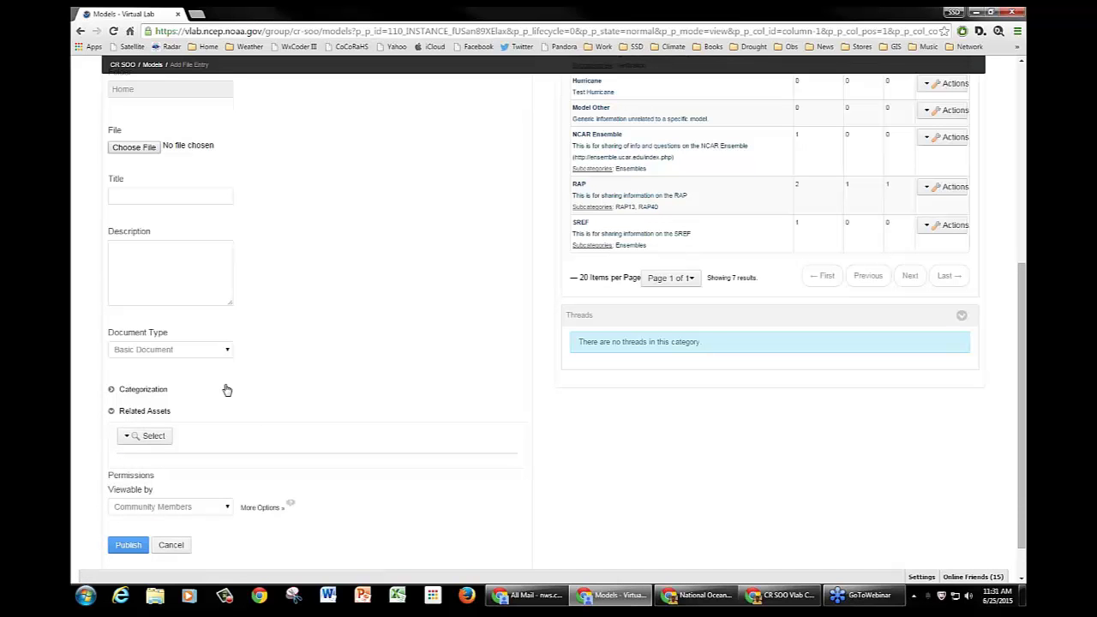
Review the new document form down to its viewing permissions and return to the Models file list without publishing
scroll(291, 355, "up", 1)
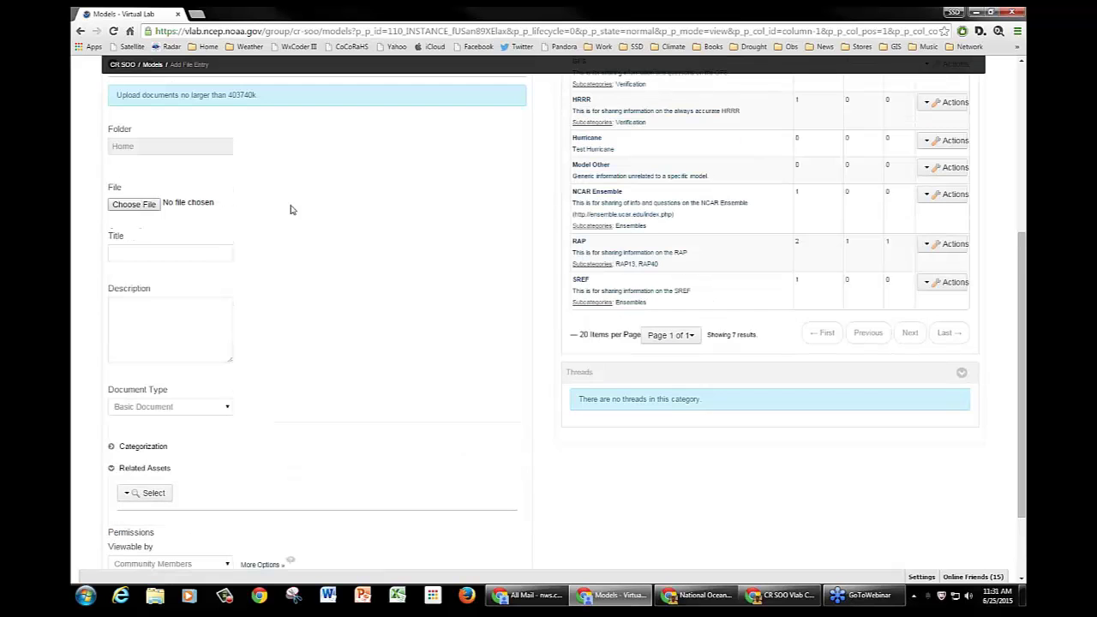
scroll(397, 385, "down", 1)
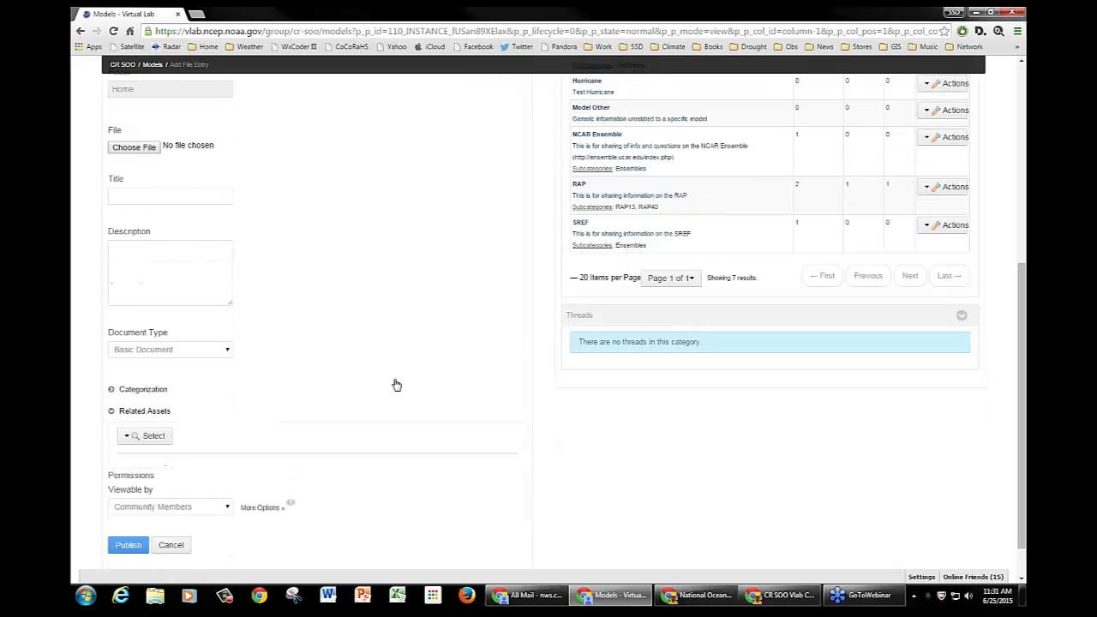
scroll(397, 385, "down", 1)
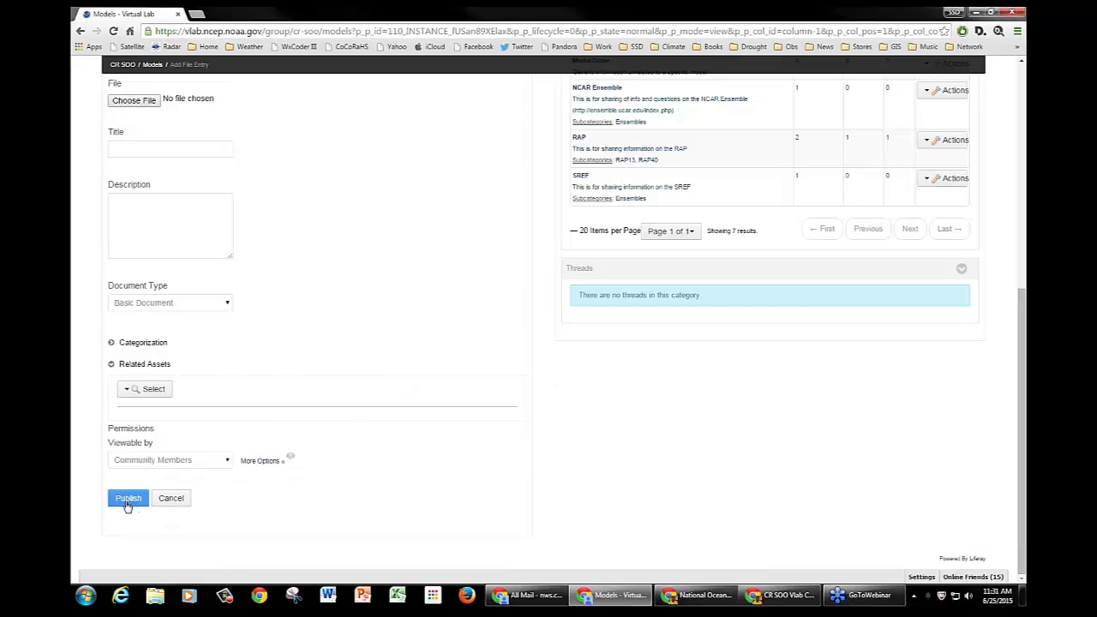
scroll(484, 381, "up", 5)
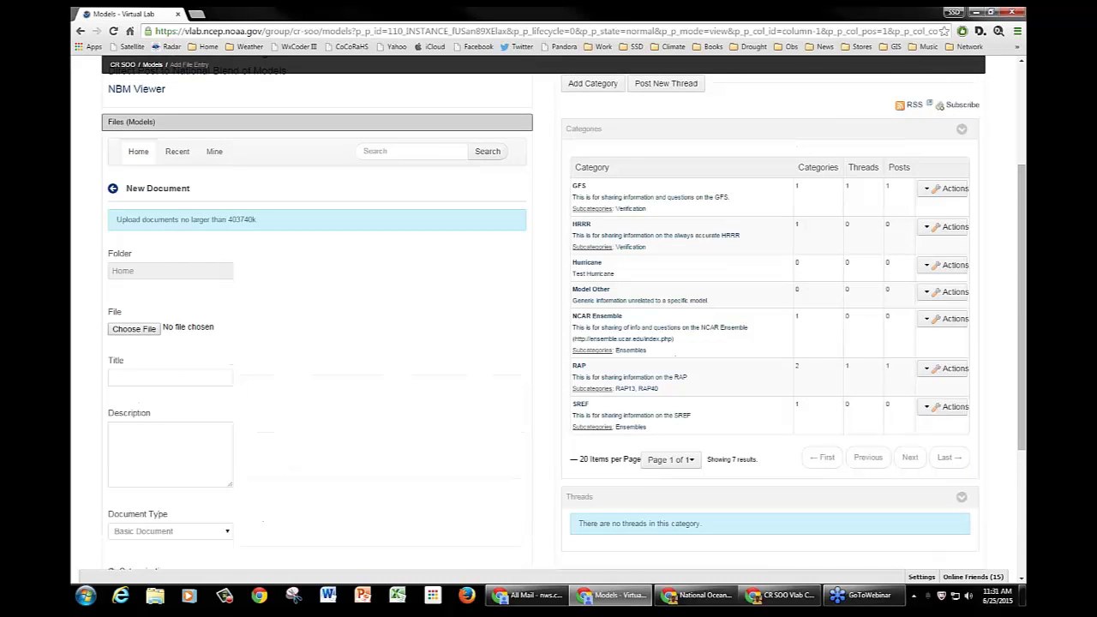
scroll(452, 174, "up", 3)
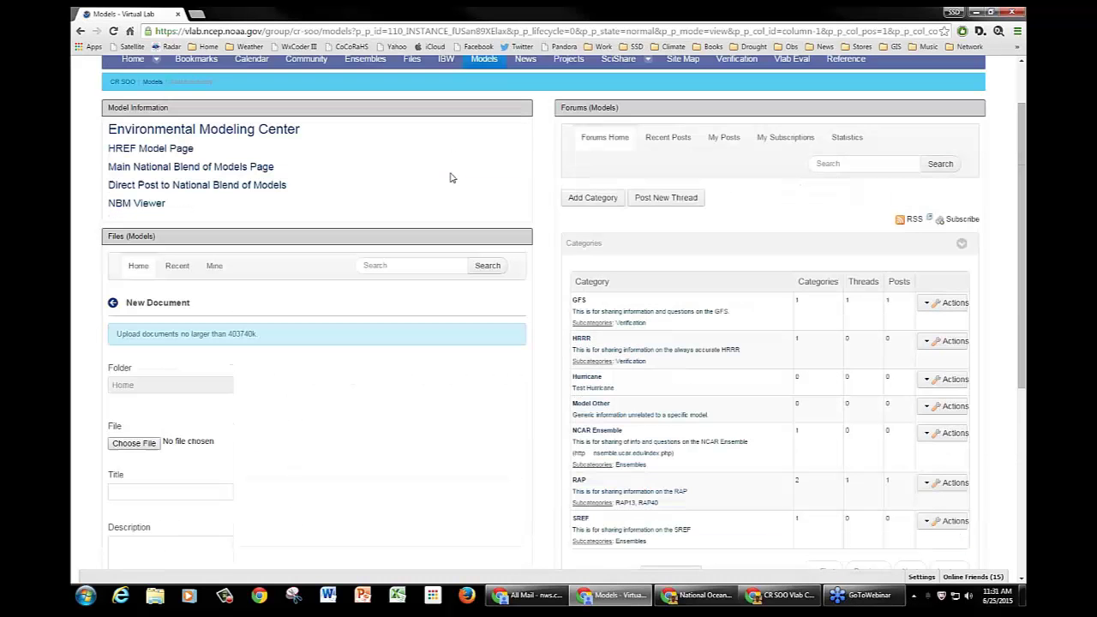
left_click(112, 306)
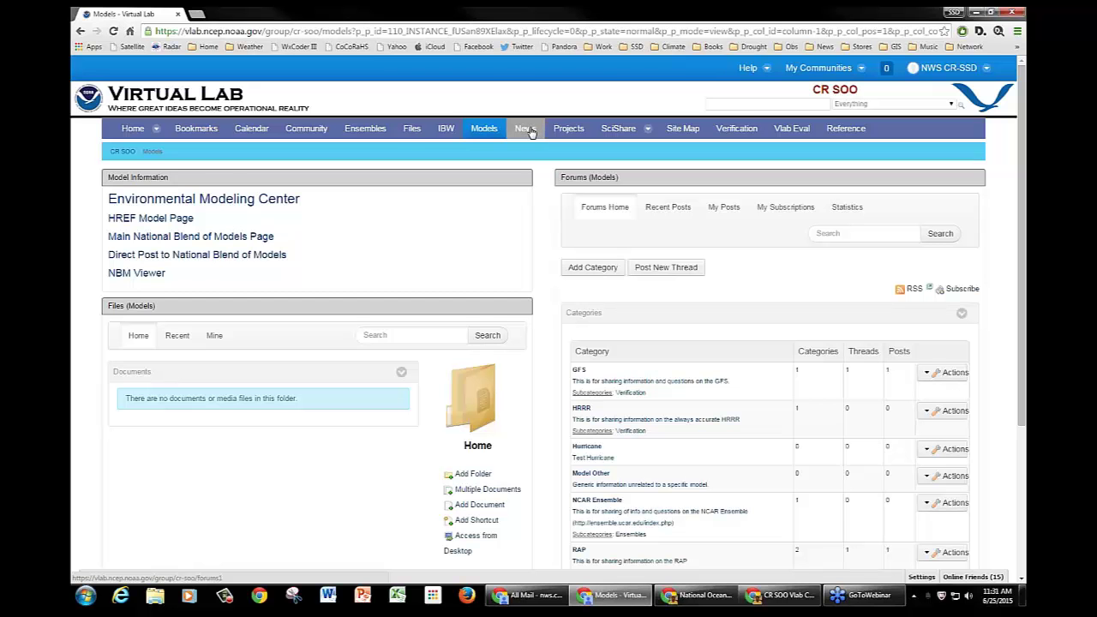
Open the Community page and examine its regional forum categories and file folders
left_click(313, 132)
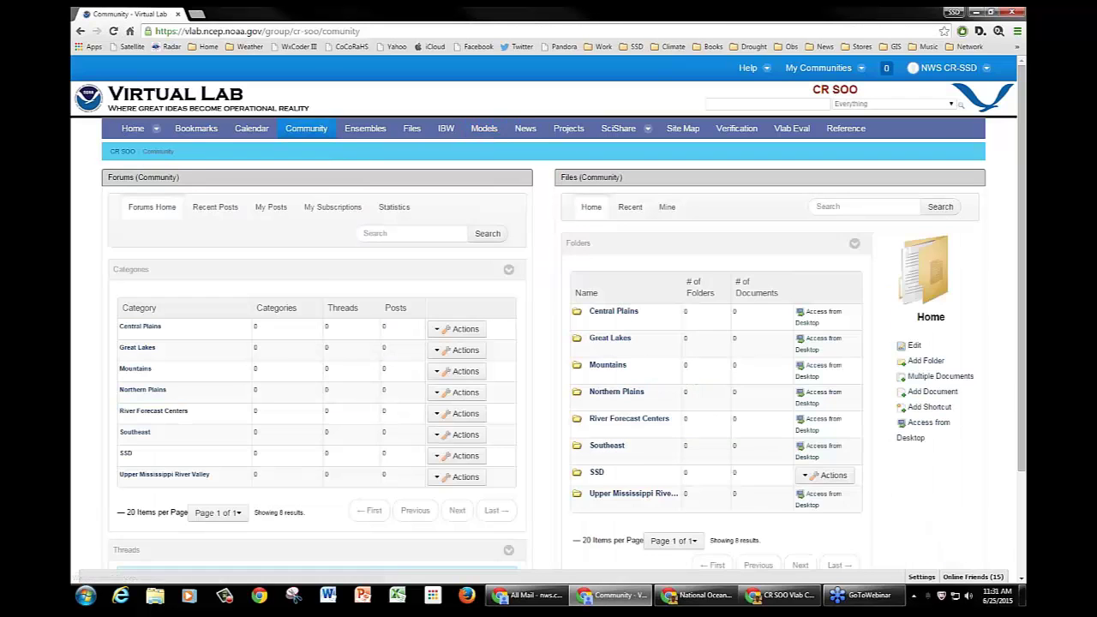
scroll(79, 325, "down", 1)
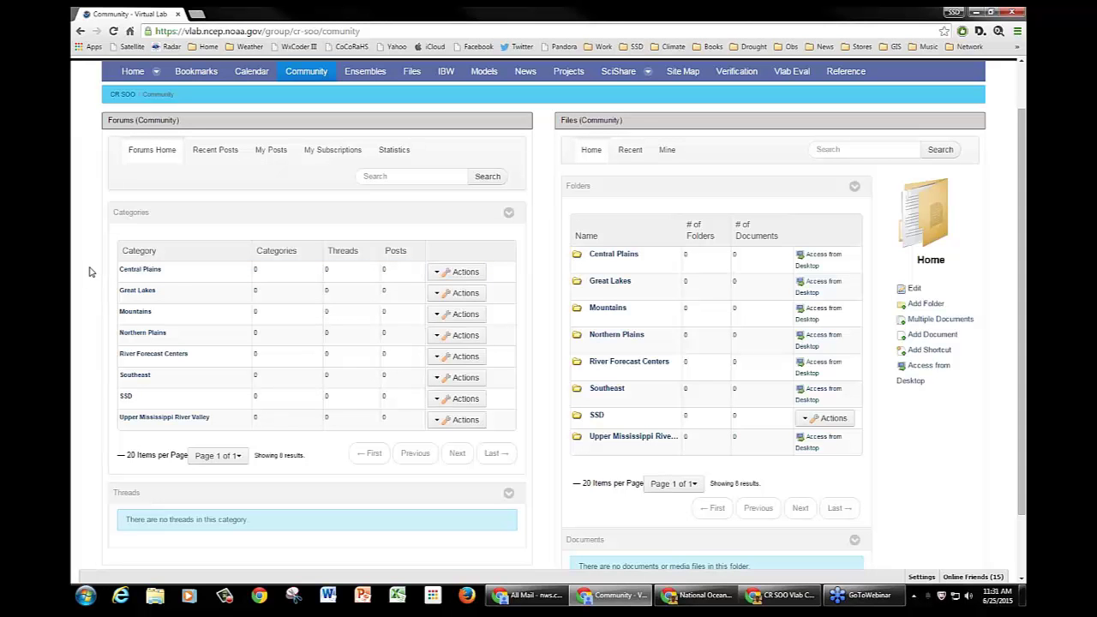
scroll(90, 271, "down", 1)
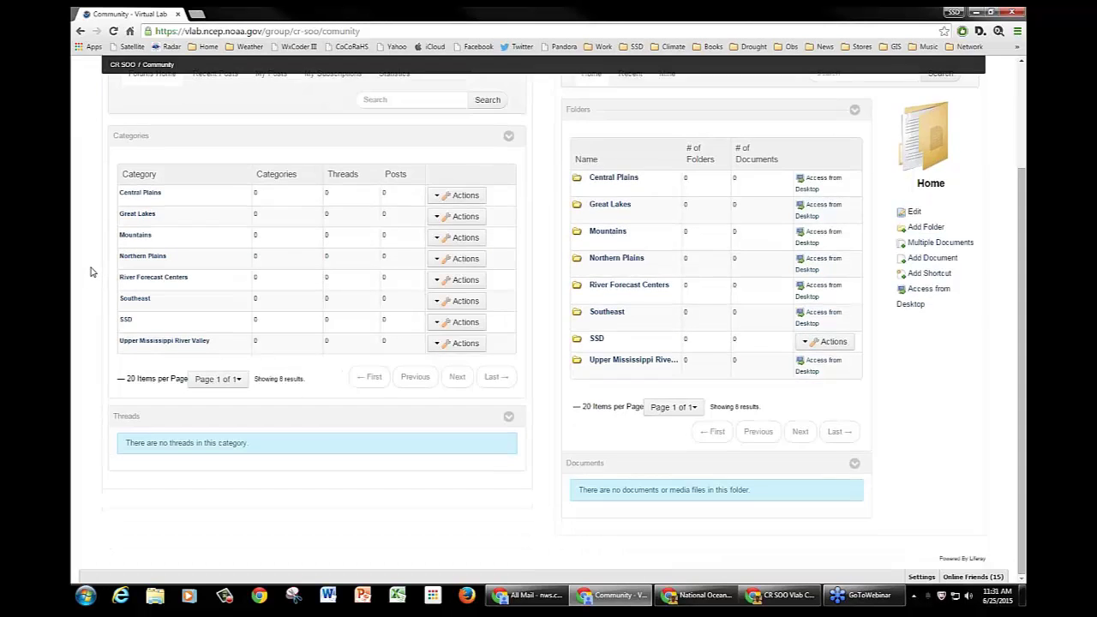
scroll(89, 270, "up", 2)
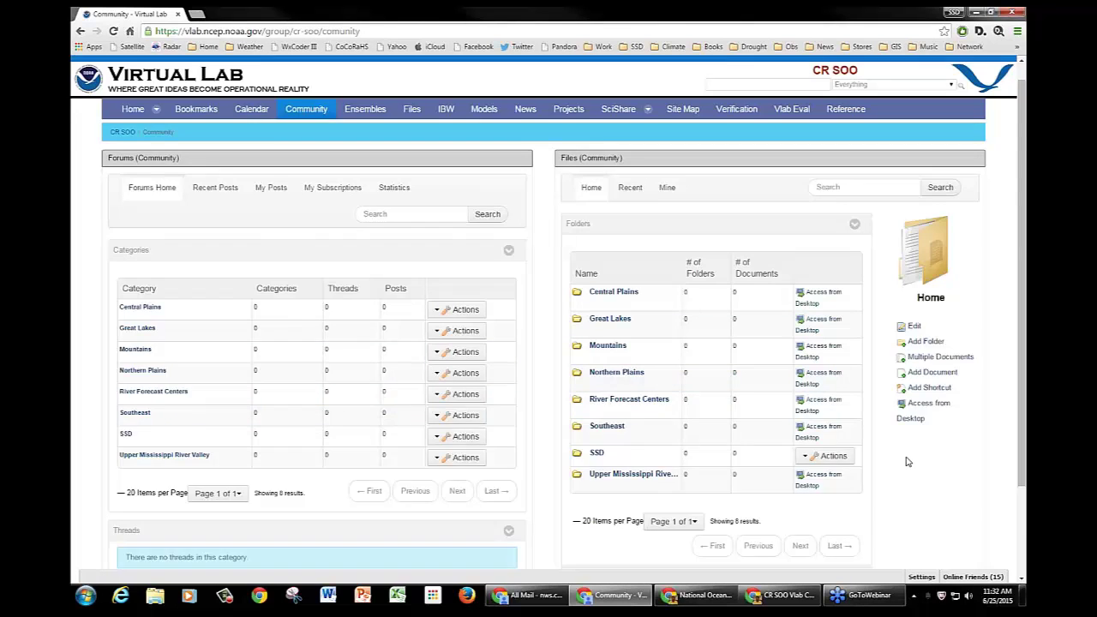
scroll(908, 462, "down", 1)
scroll(909, 460, "down", 1)
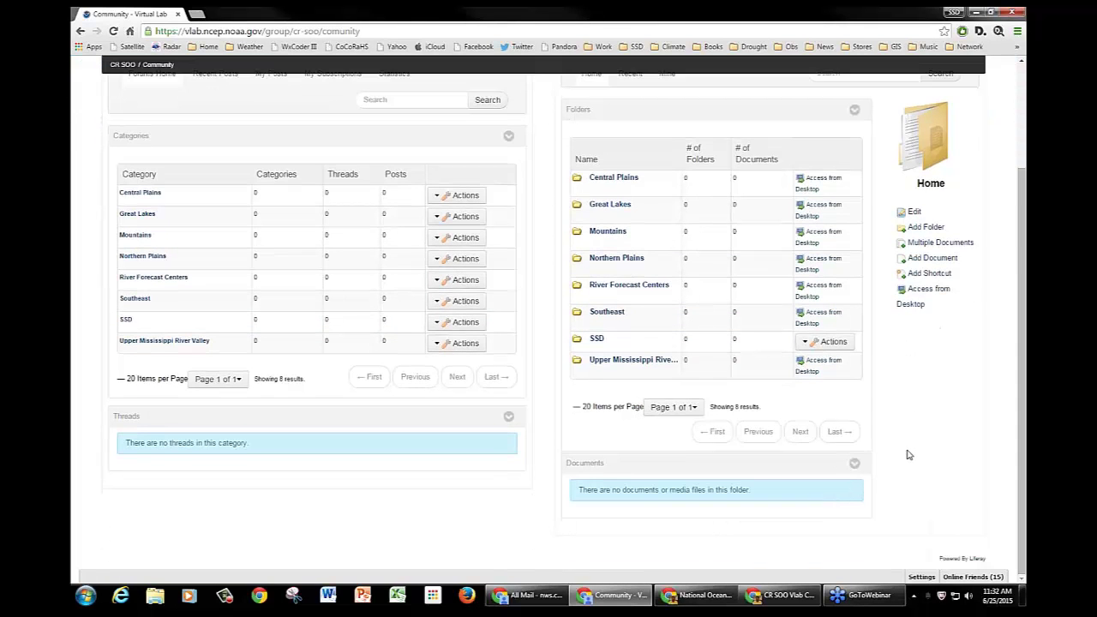
scroll(909, 455, "up", 3)
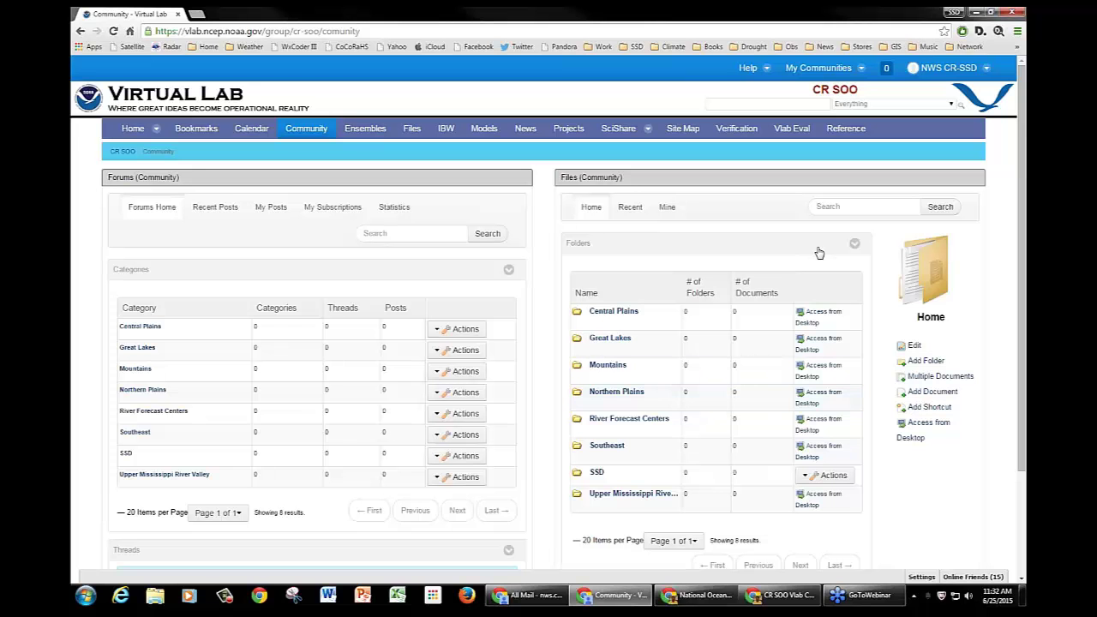
Check the fields for a new file shortcut in the Community files and return to the folder list without saving
left_click(931, 407)
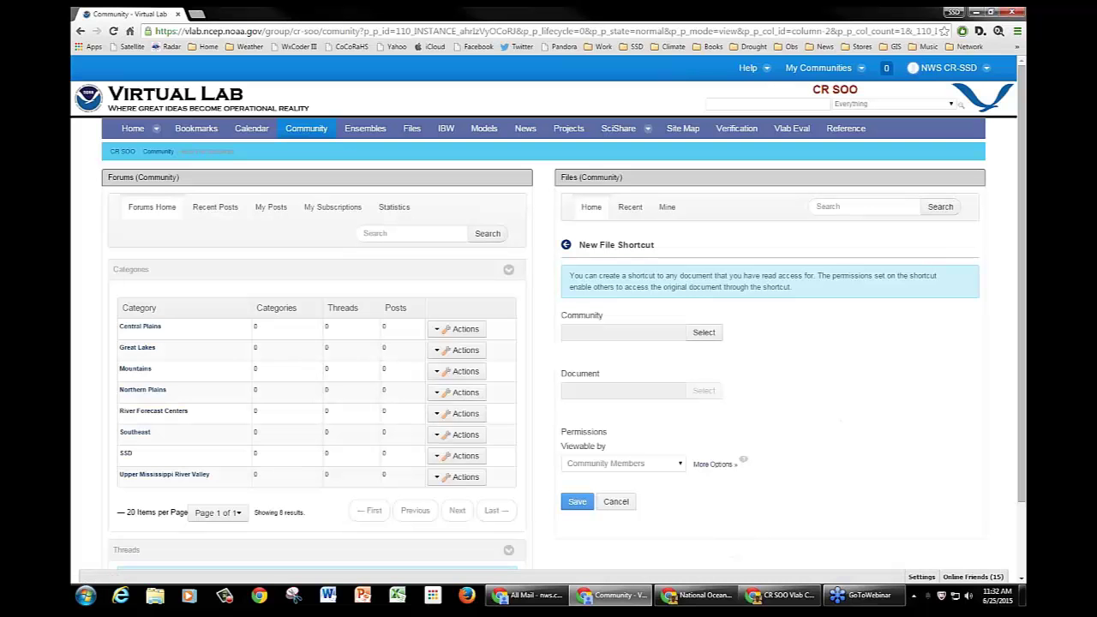
left_click(567, 247)
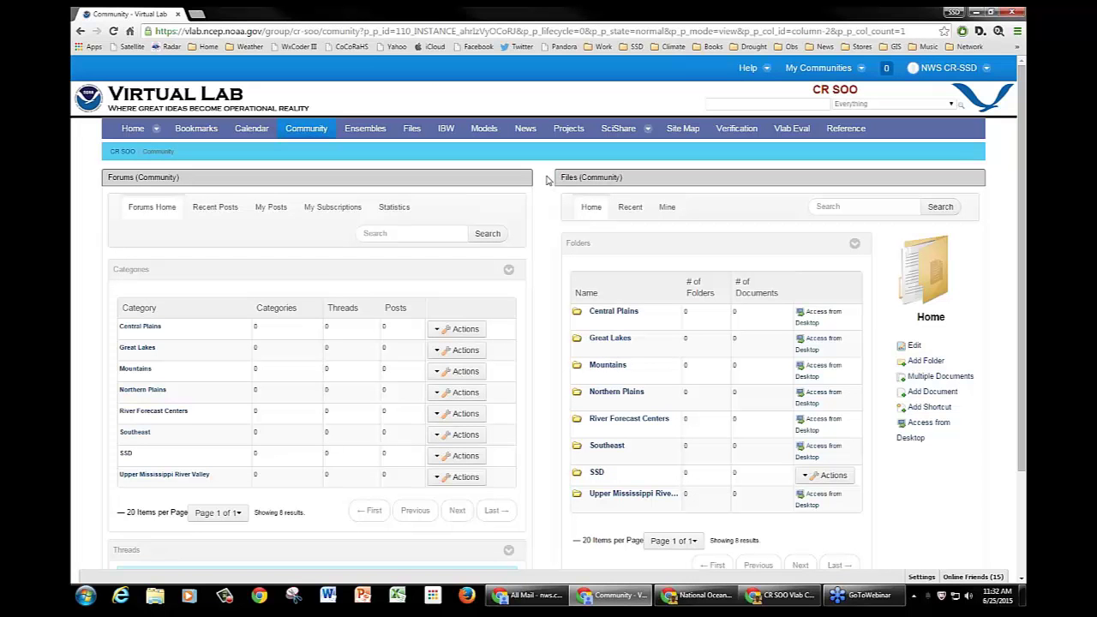
scroll(547, 180, "down", 1)
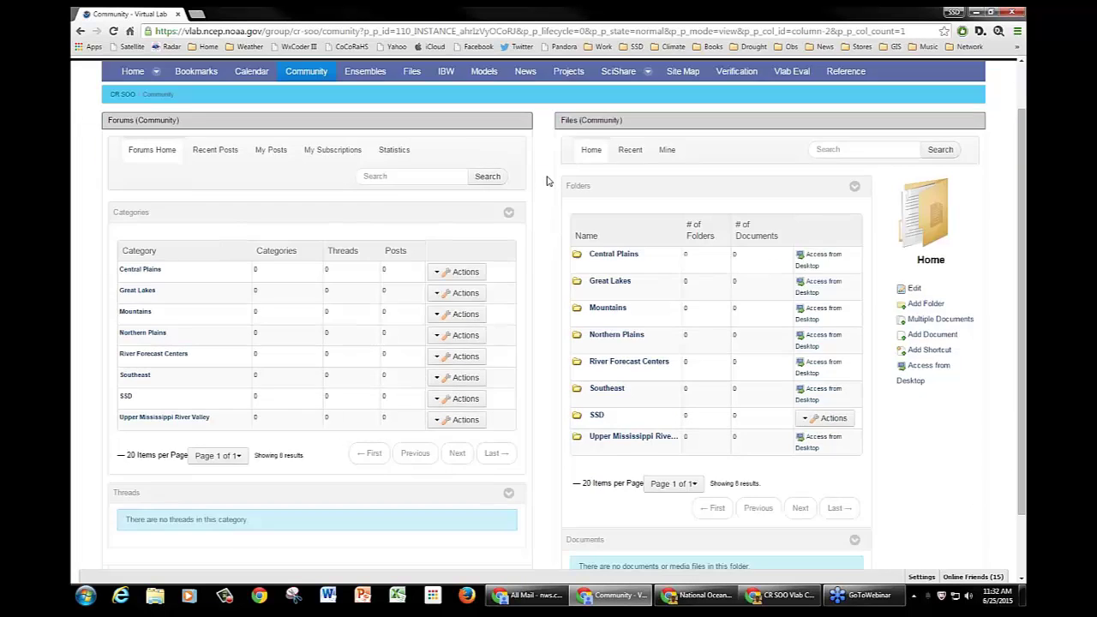
scroll(544, 181, "up", 1)
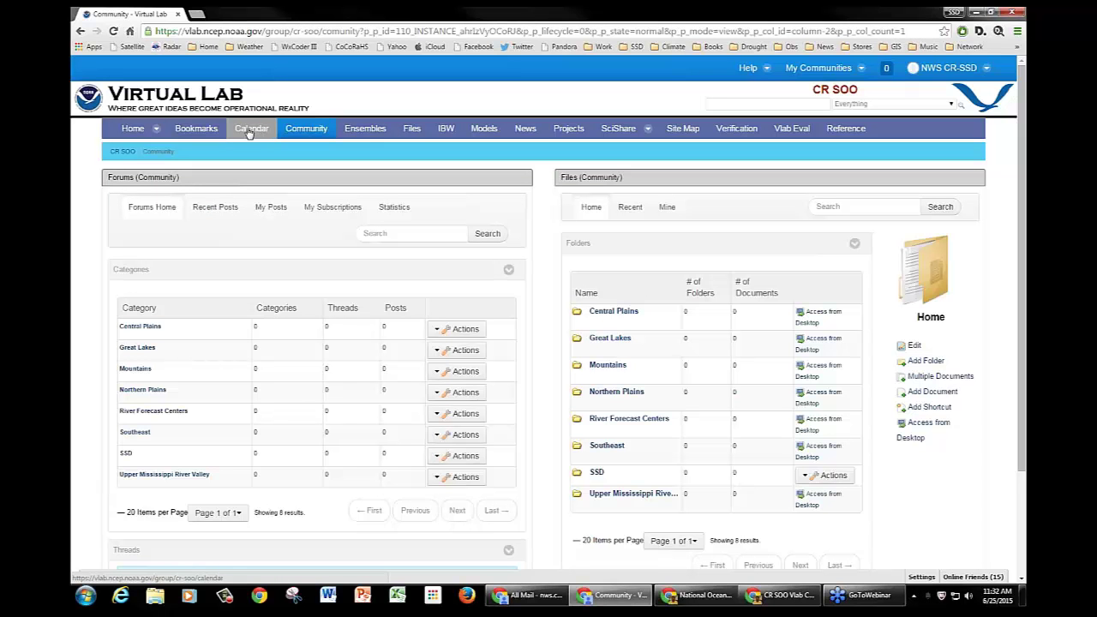
Open the News page and check which types of entries can be added to SOO News
left_click(524, 128)
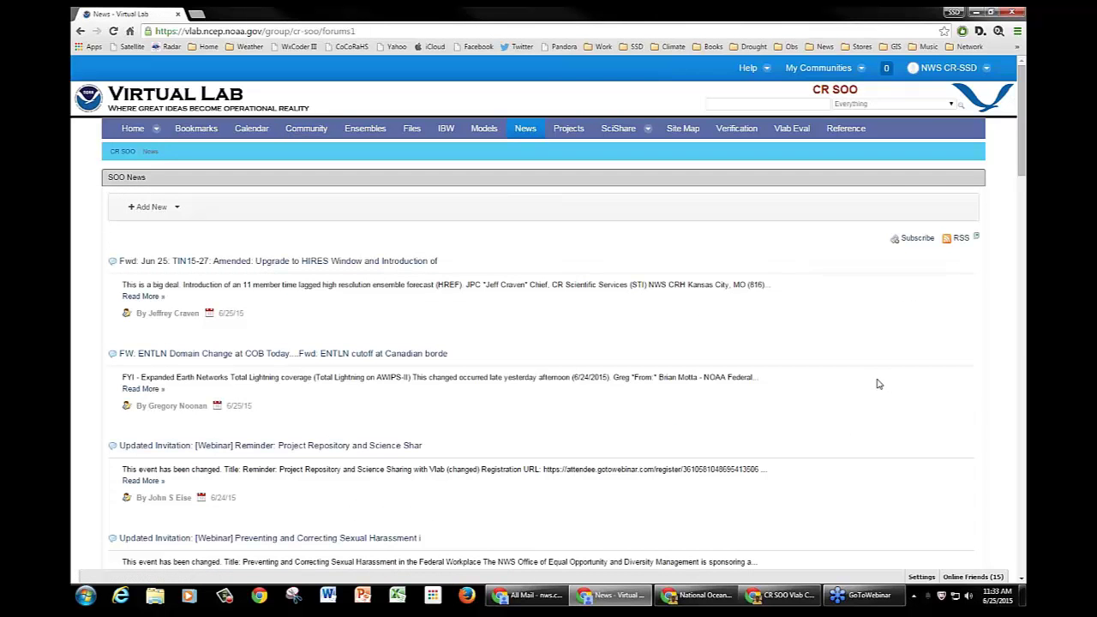
scroll(878, 382, "down", 2)
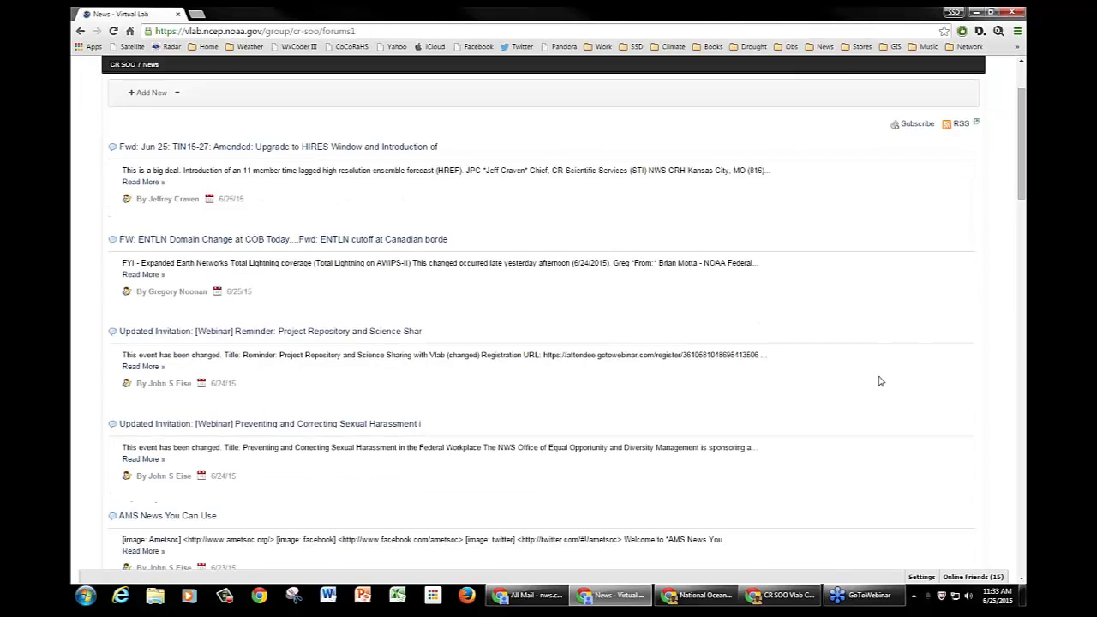
scroll(879, 380, "up", 2)
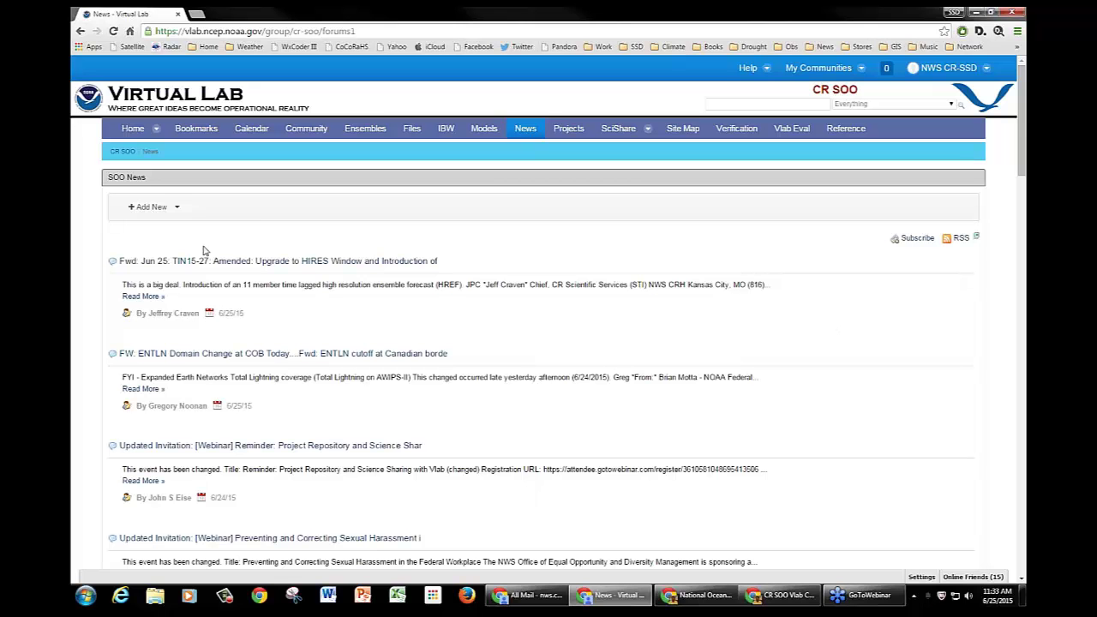
left_click(176, 207)
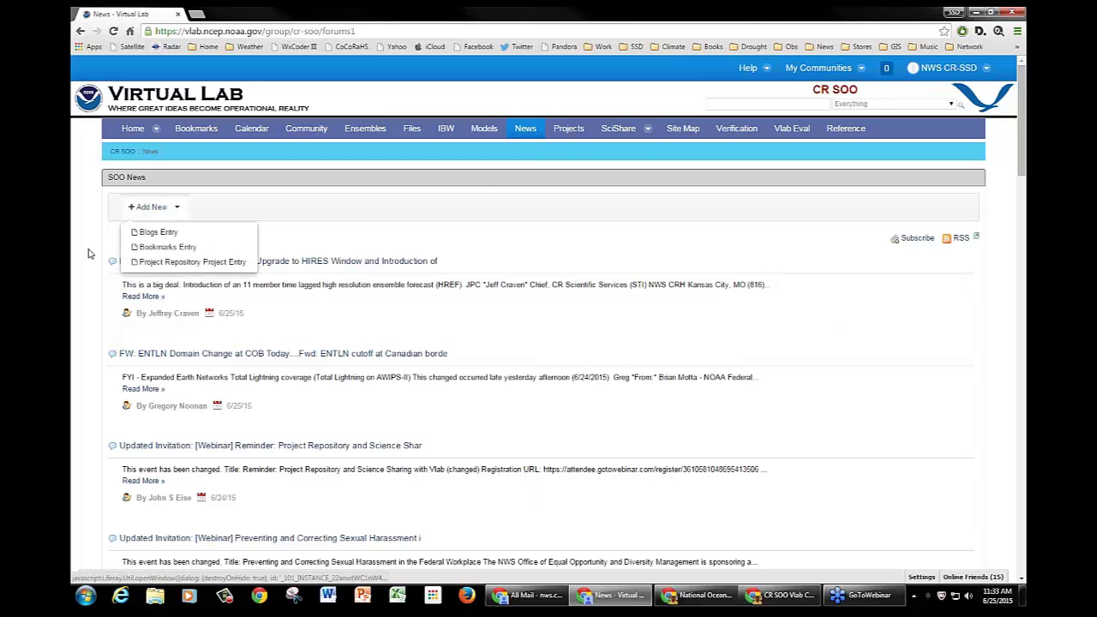
left_click(137, 208)
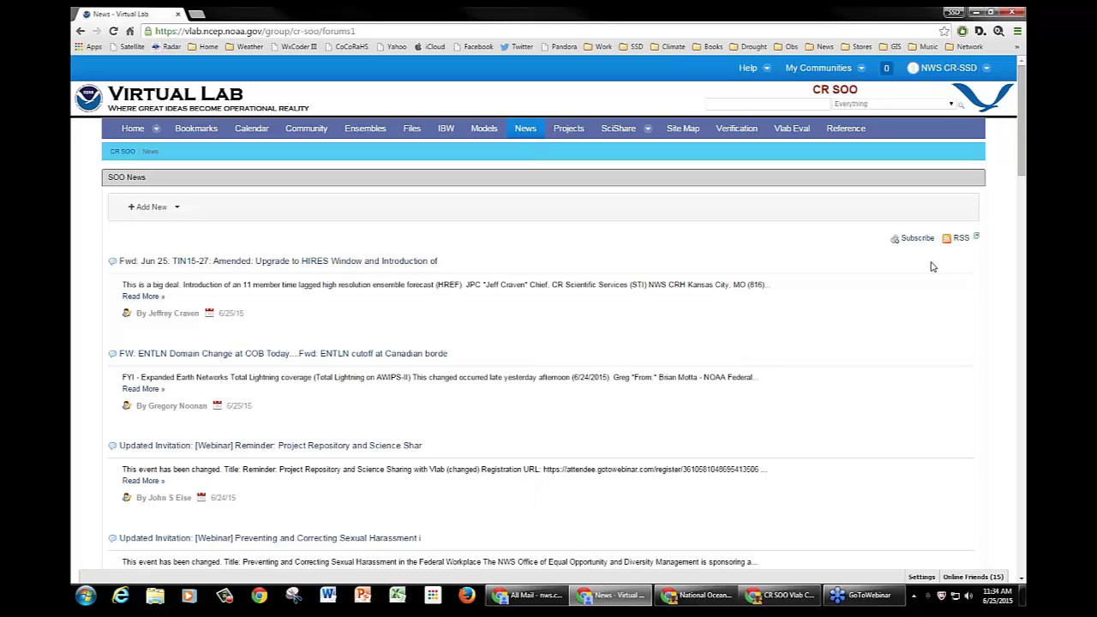
Look through the older posts in the SOO News feed and return to the newest entries
left_click_drag(1022, 168, 1018, 141)
scroll(840, 384, "down", 2)
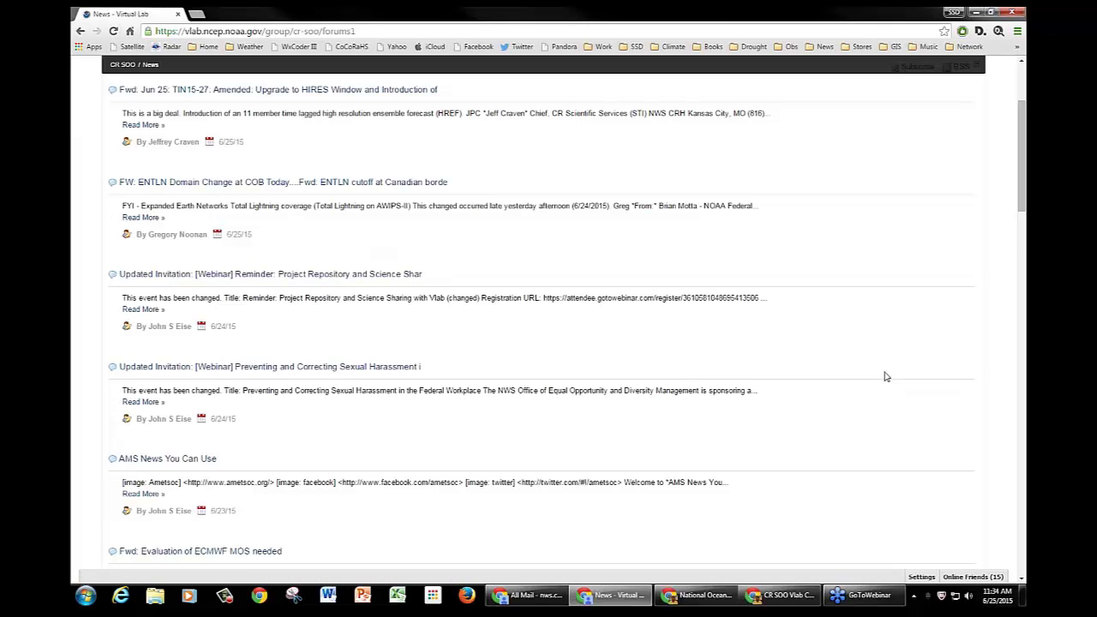
scroll(885, 376, "down", 2)
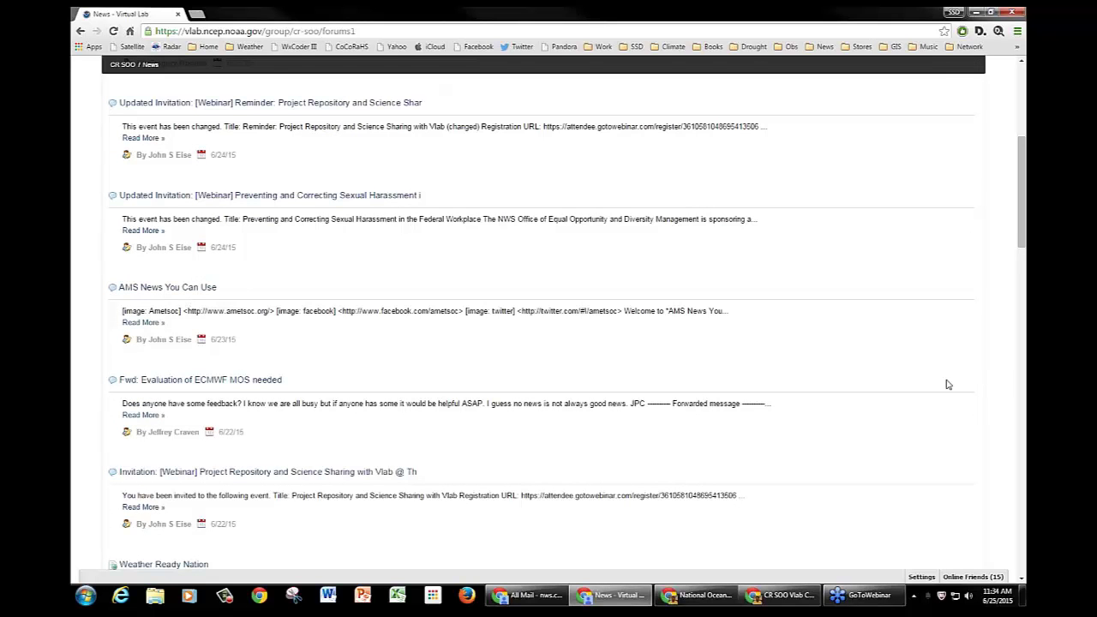
scroll(916, 390, "down", 2)
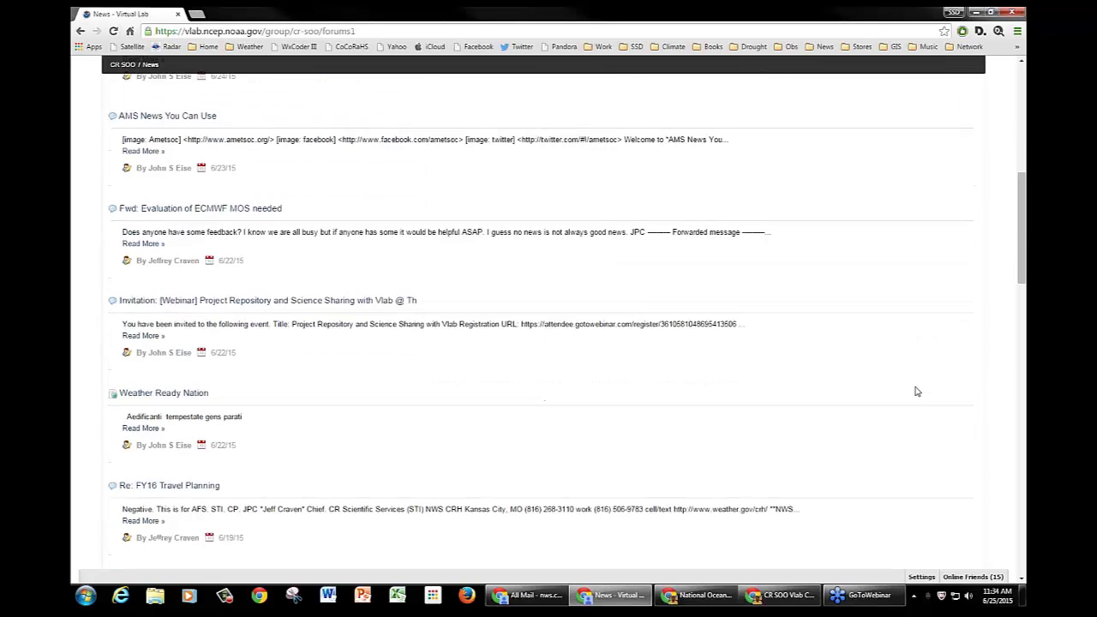
scroll(916, 391, "down", 5)
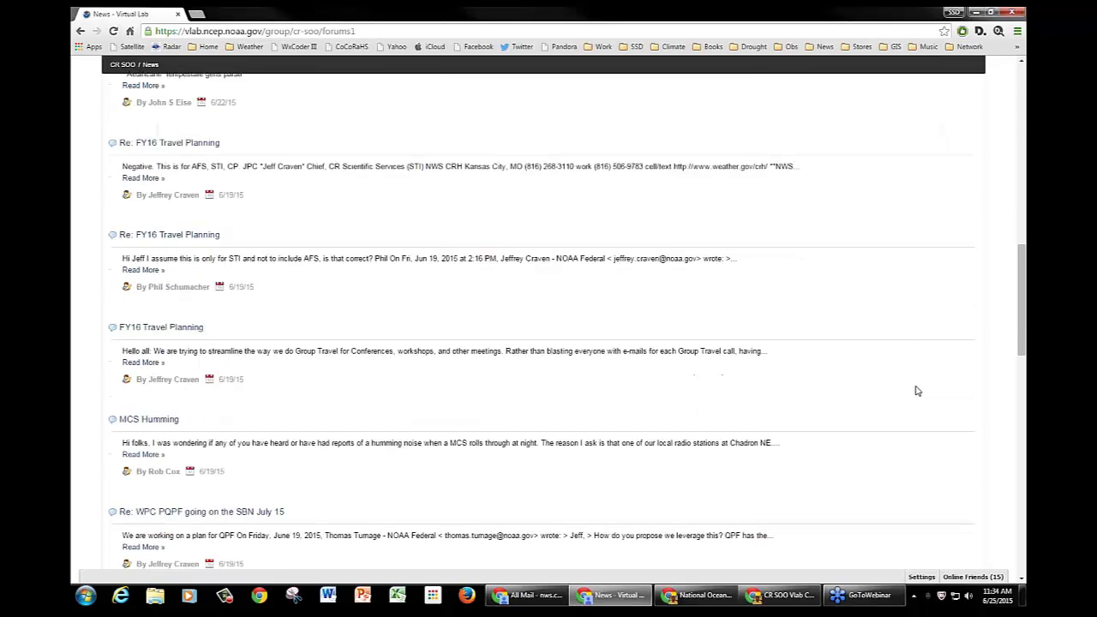
left_click_drag(1017, 360, 1018, 154)
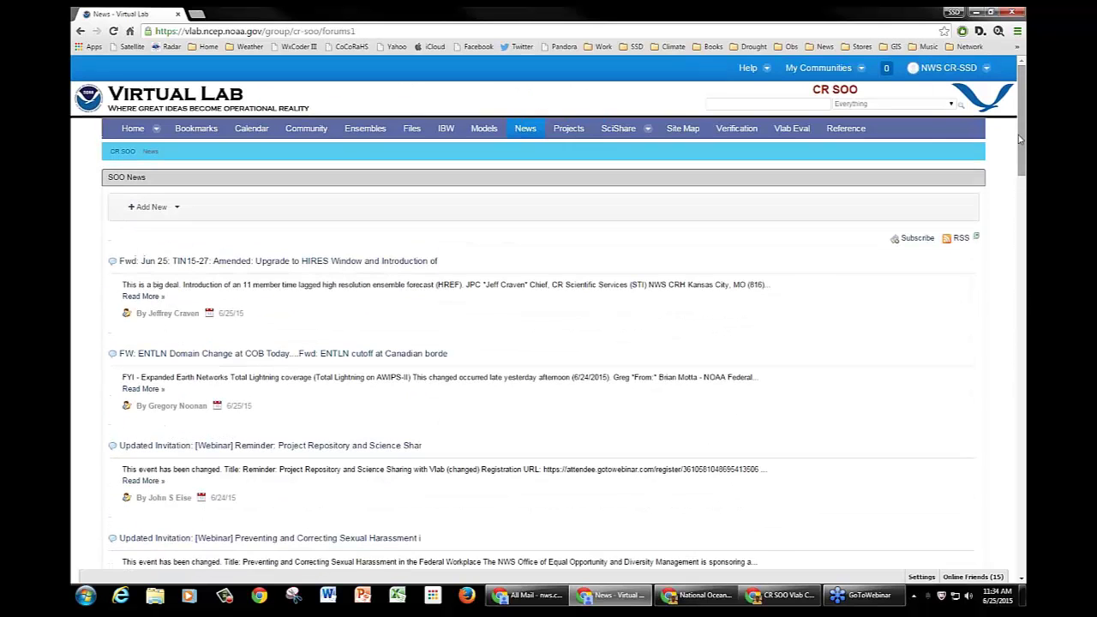
View the IBW page, and look through the Forecast Confidence Toolkit on the Ensembles page
mouse_move(138, 132)
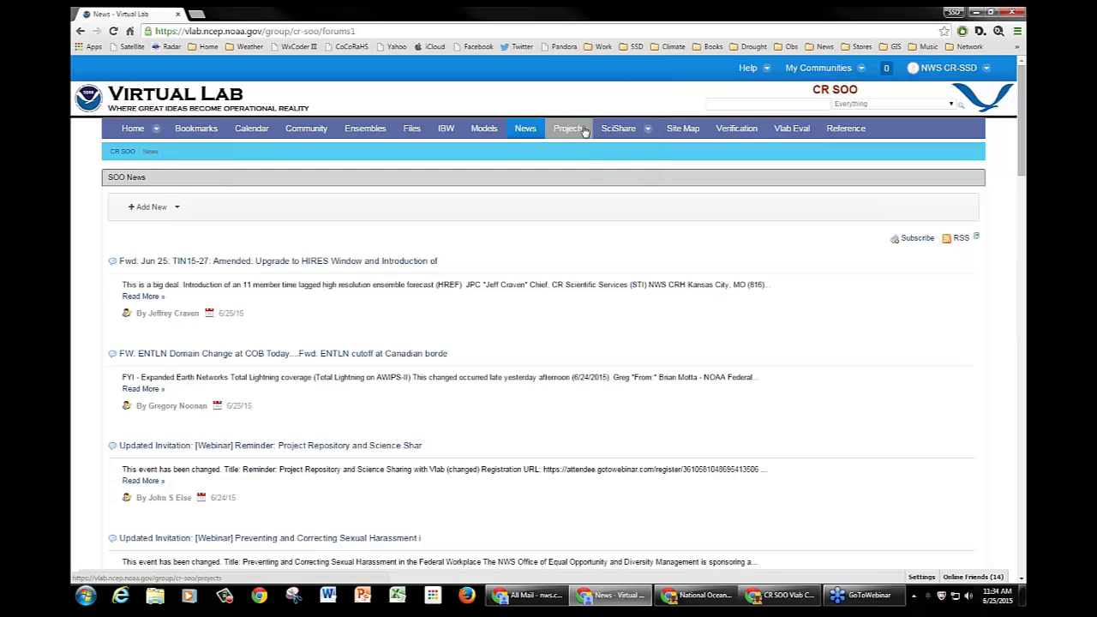
left_click(447, 130)
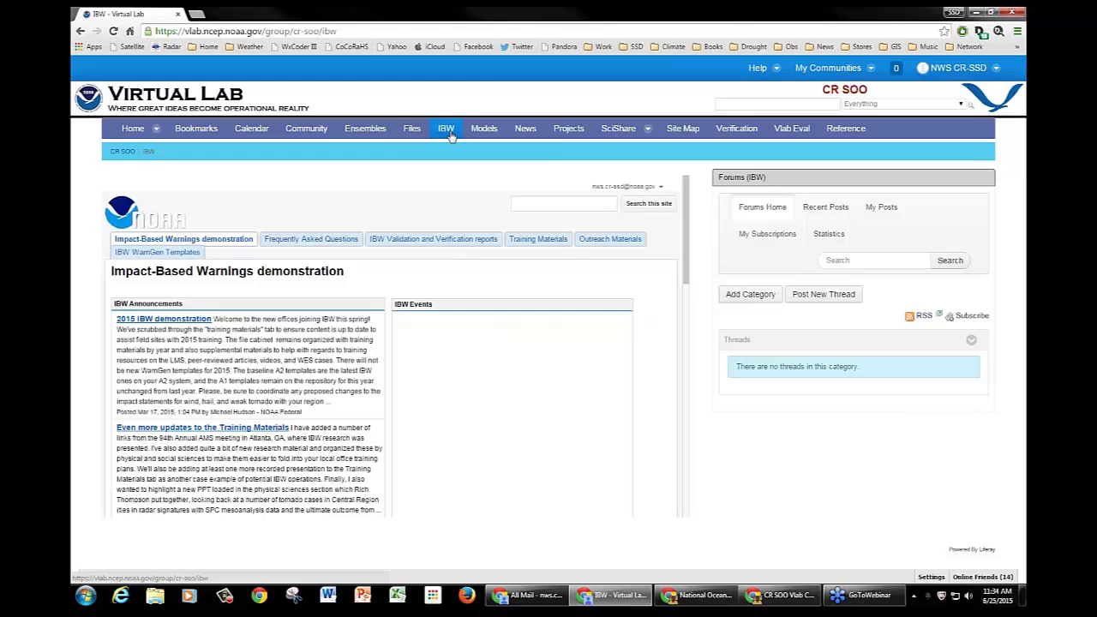
left_click(367, 133)
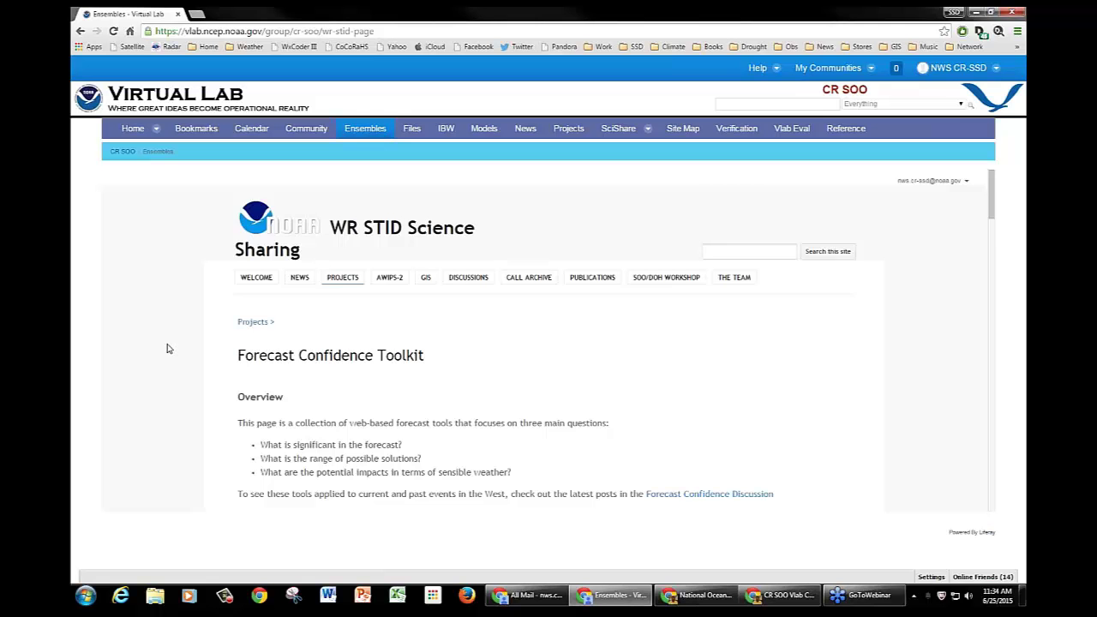
scroll(169, 349, "down", 10)
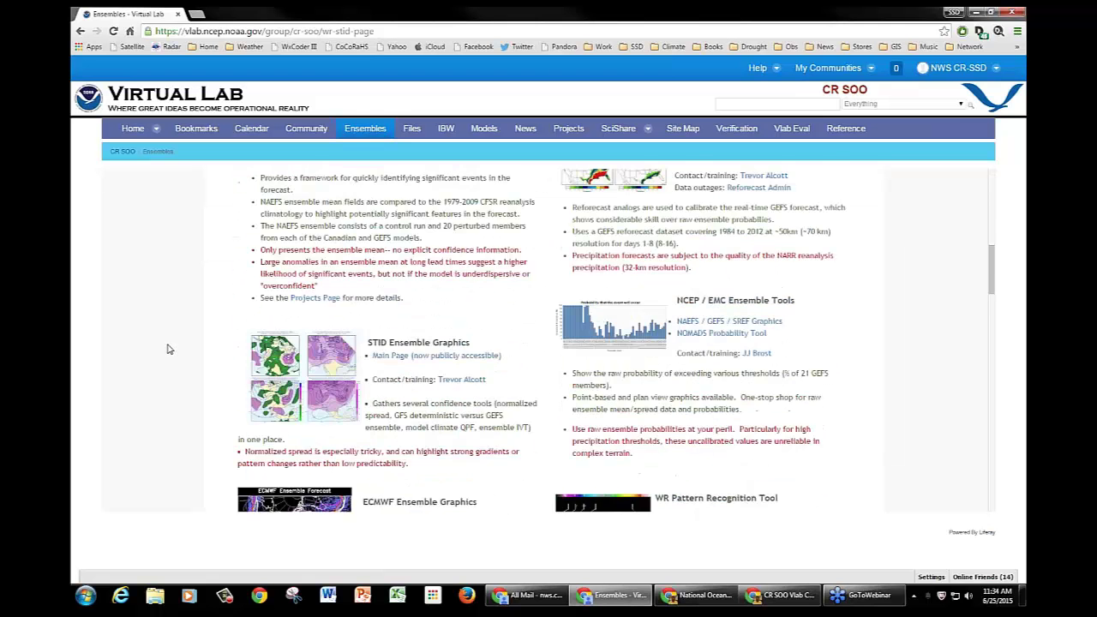
scroll(169, 349, "up", 10)
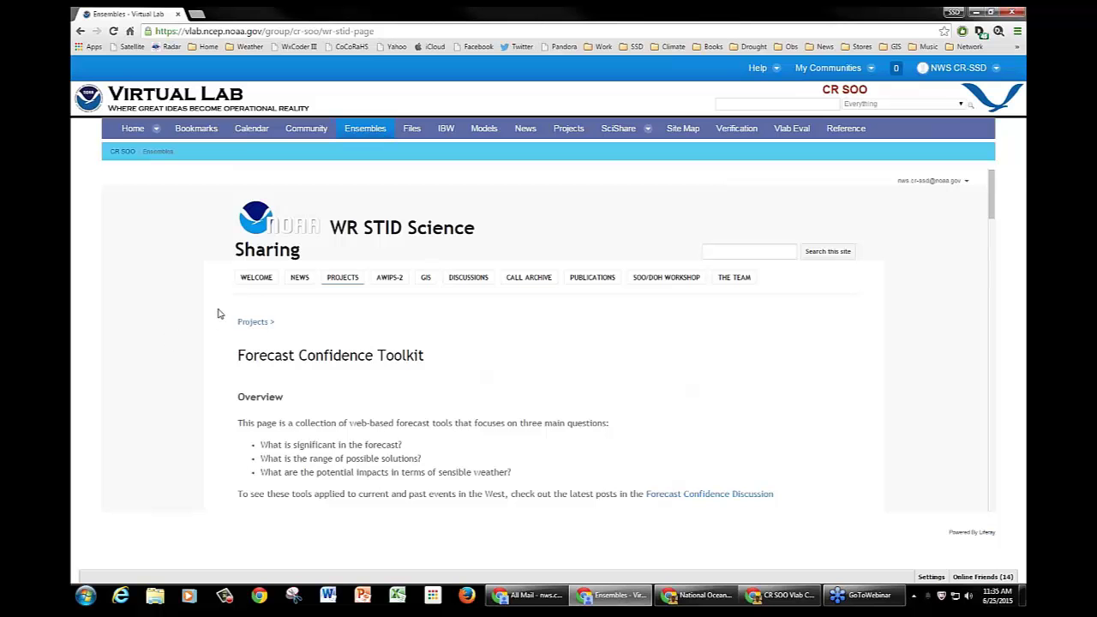
Open the Calendar page and look through its SOO Directory and monthly event calendar
left_click(251, 130)
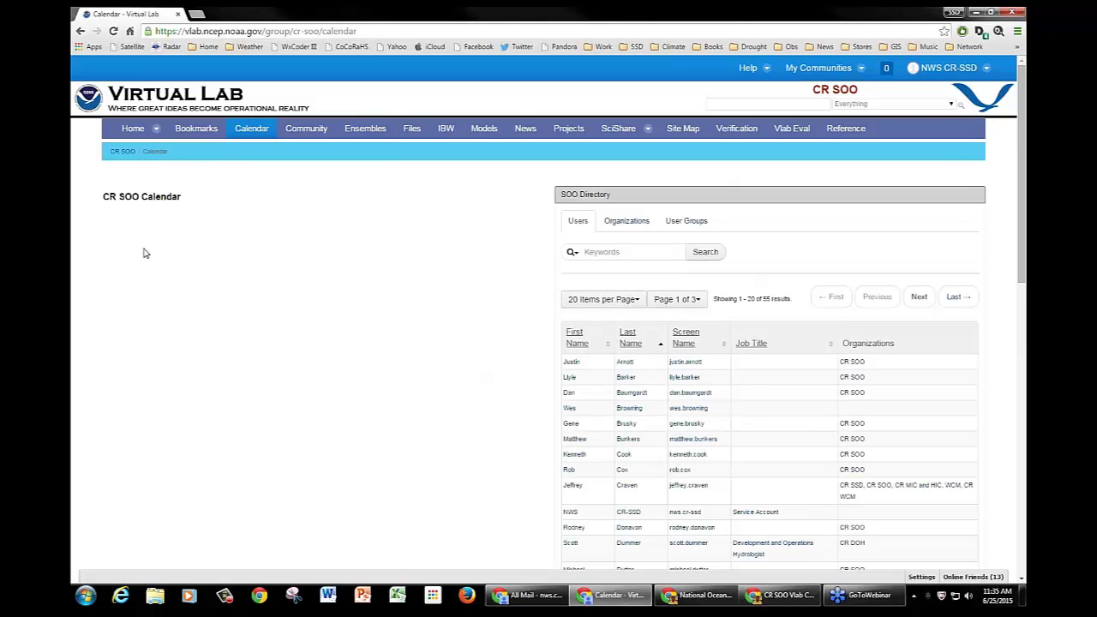
scroll(146, 257, "down", 3)
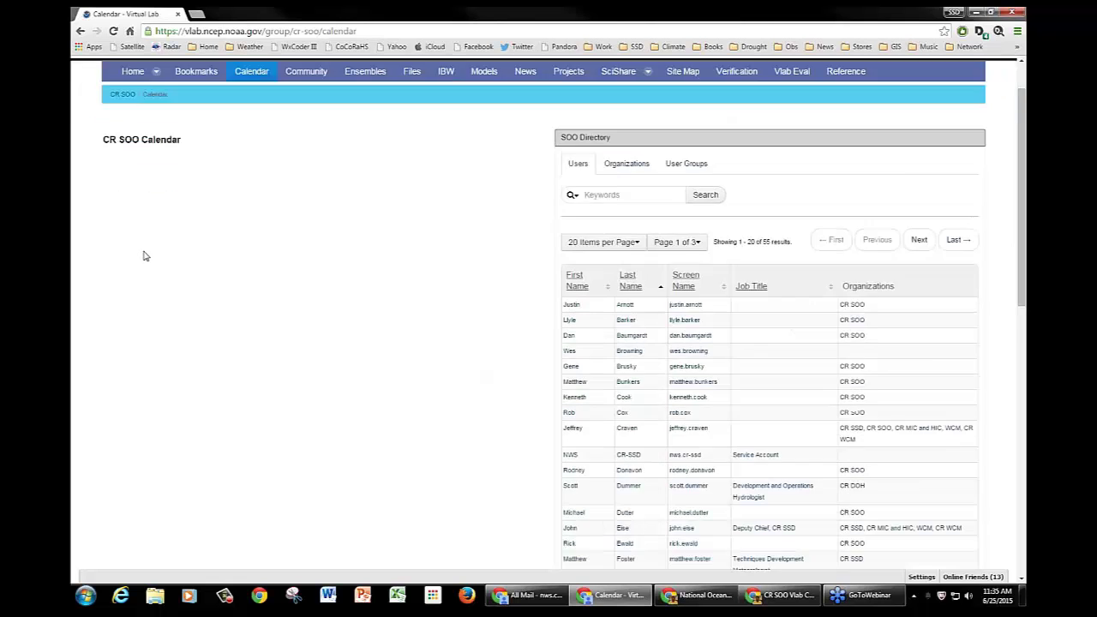
scroll(146, 256, "down", 1)
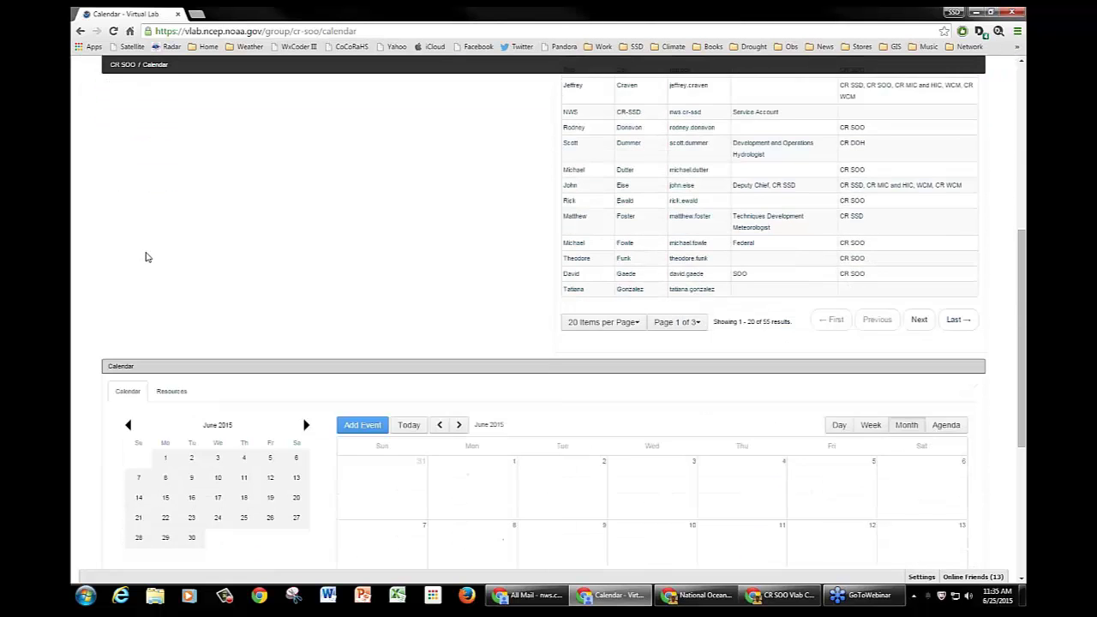
scroll(146, 256, "up", 4)
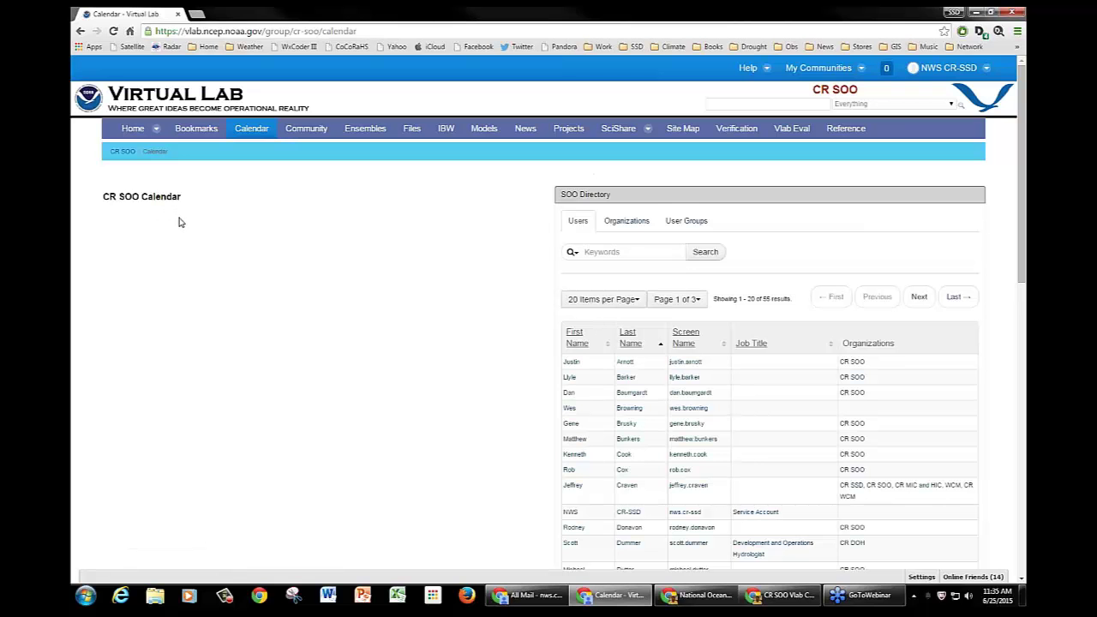
scroll(180, 222, "down", 1)
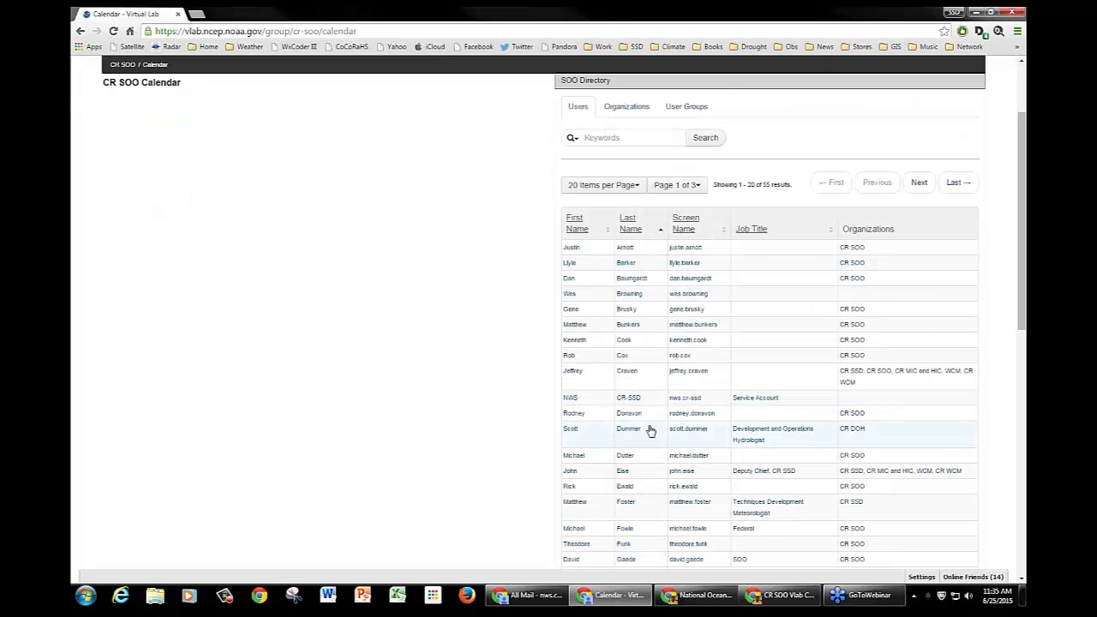
scroll(651, 426, "down", 1)
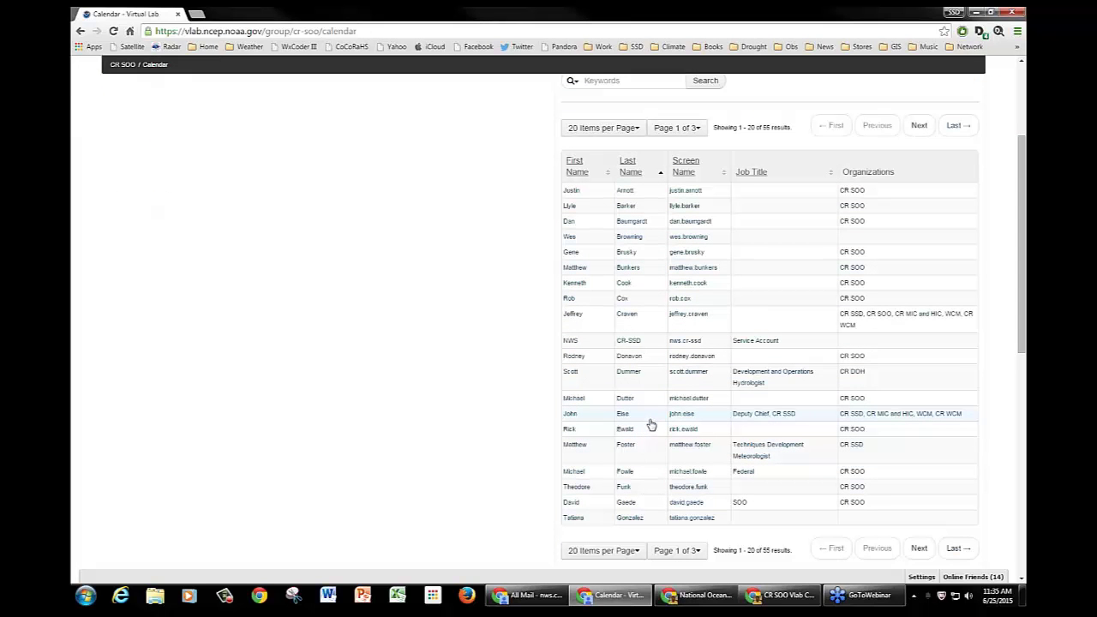
scroll(651, 426, "down", 1)
scroll(651, 426, "up", 2)
scroll(652, 426, "up", 2)
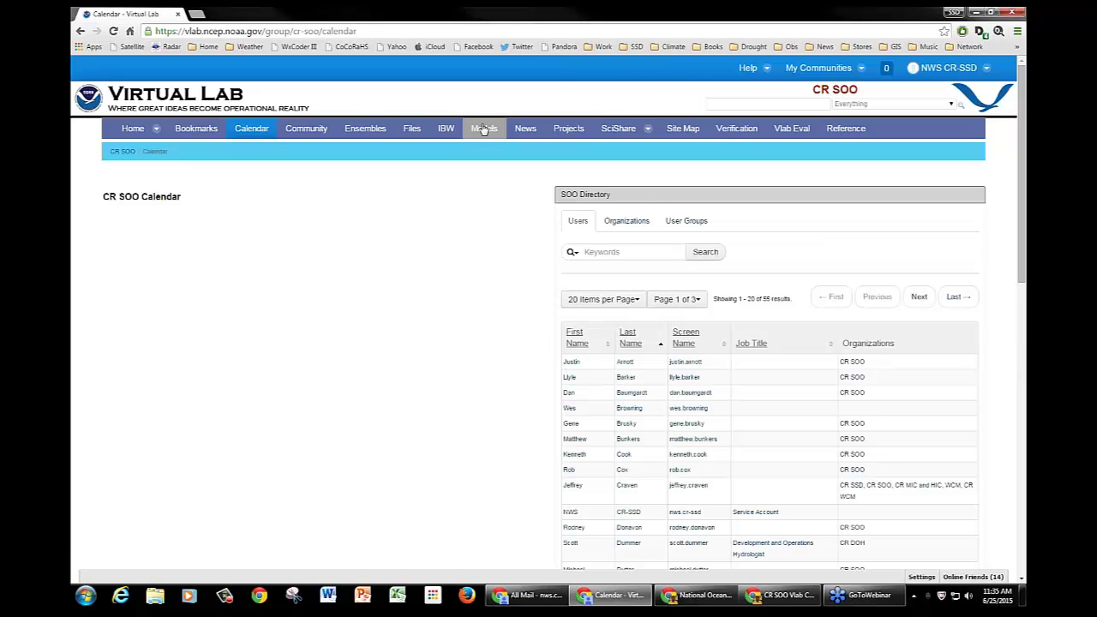
Check the subpages listed under Home, revisit the Community page, and open the Projects page
mouse_move(126, 135)
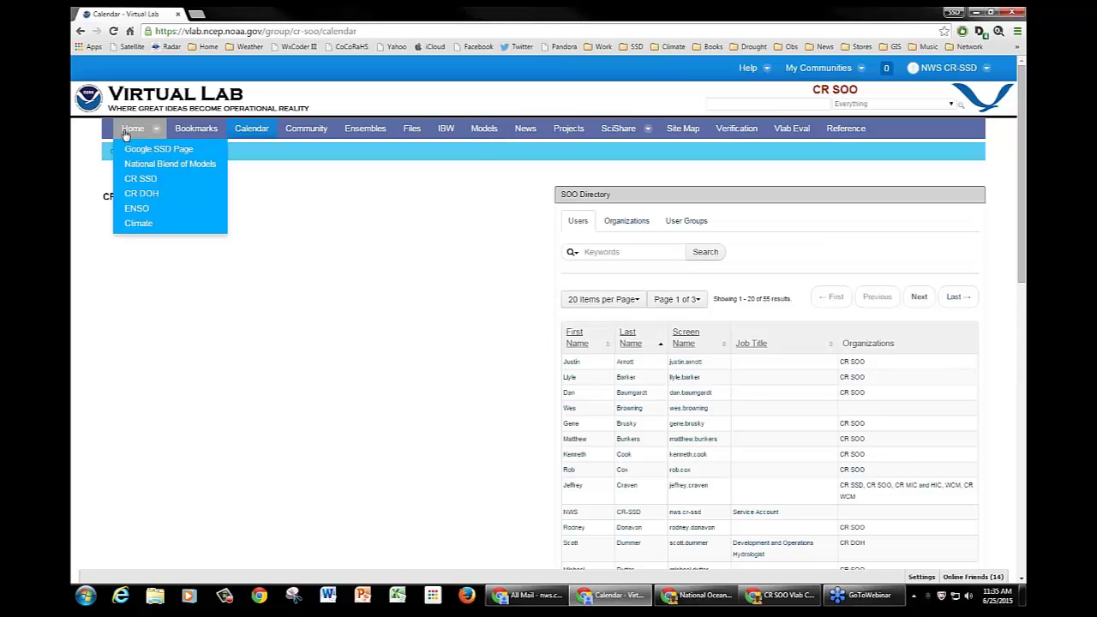
left_click(310, 135)
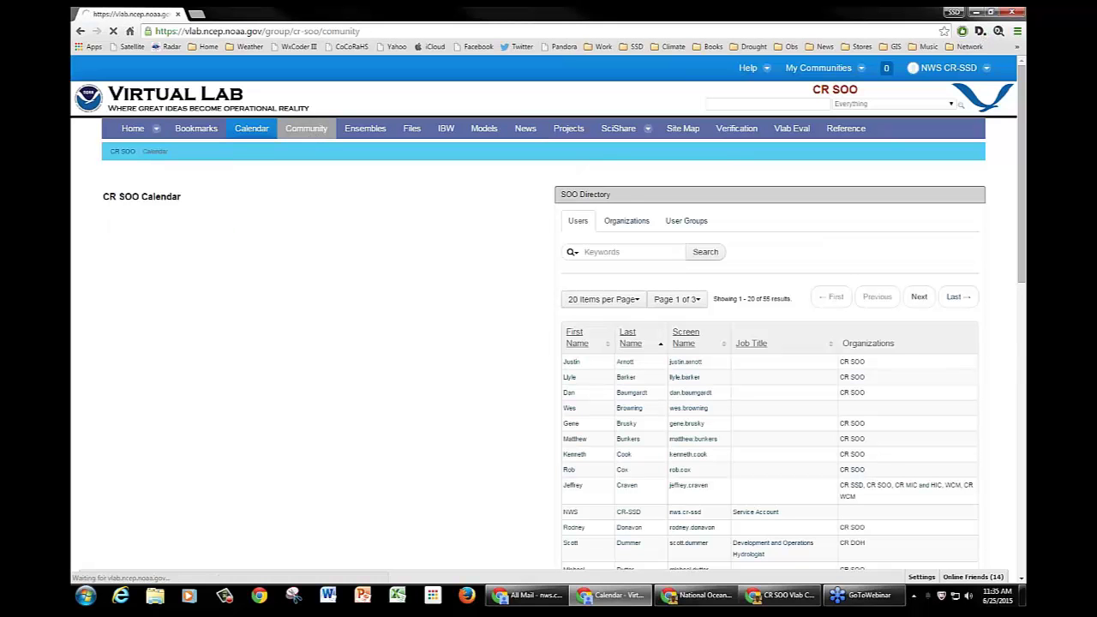
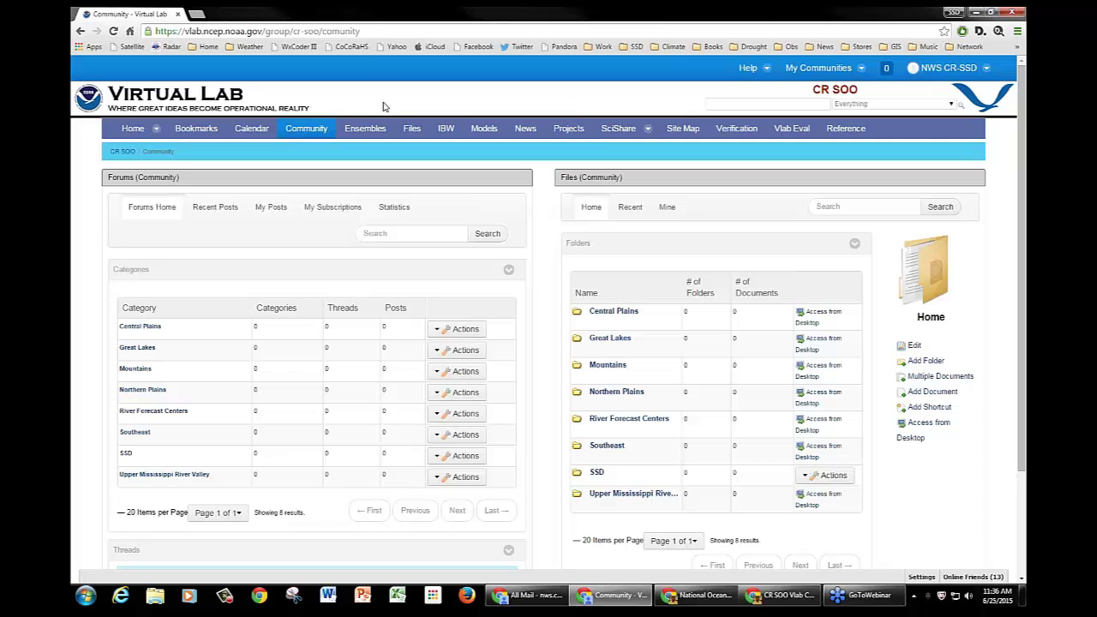
left_click(569, 128)
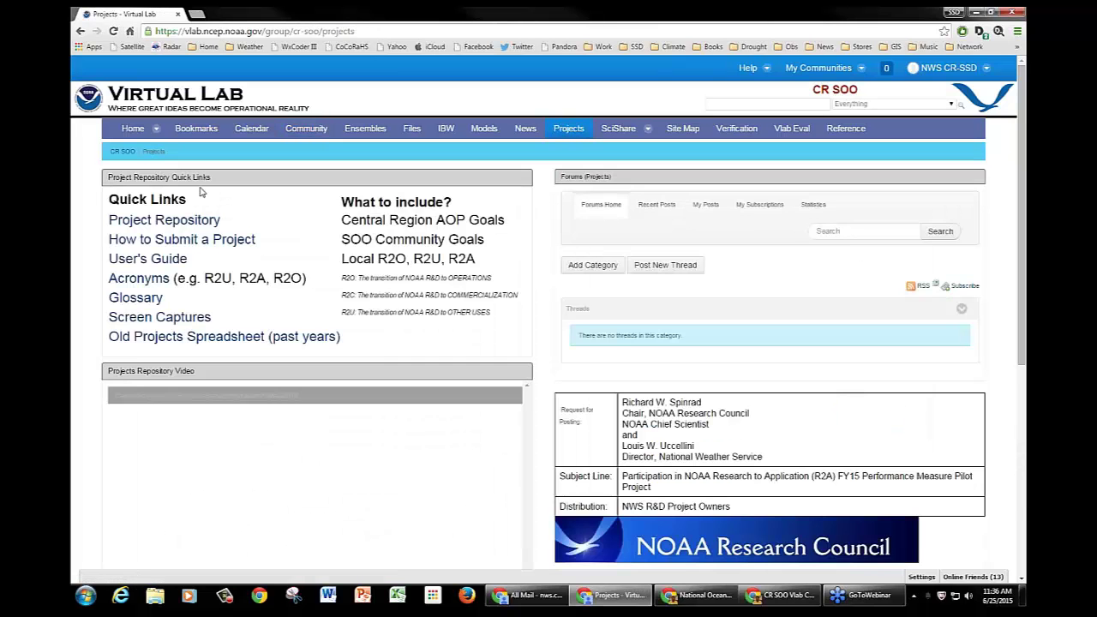
Open the Project Repository, search its projects for "ssd", and return to the full project list
left_click(181, 222)
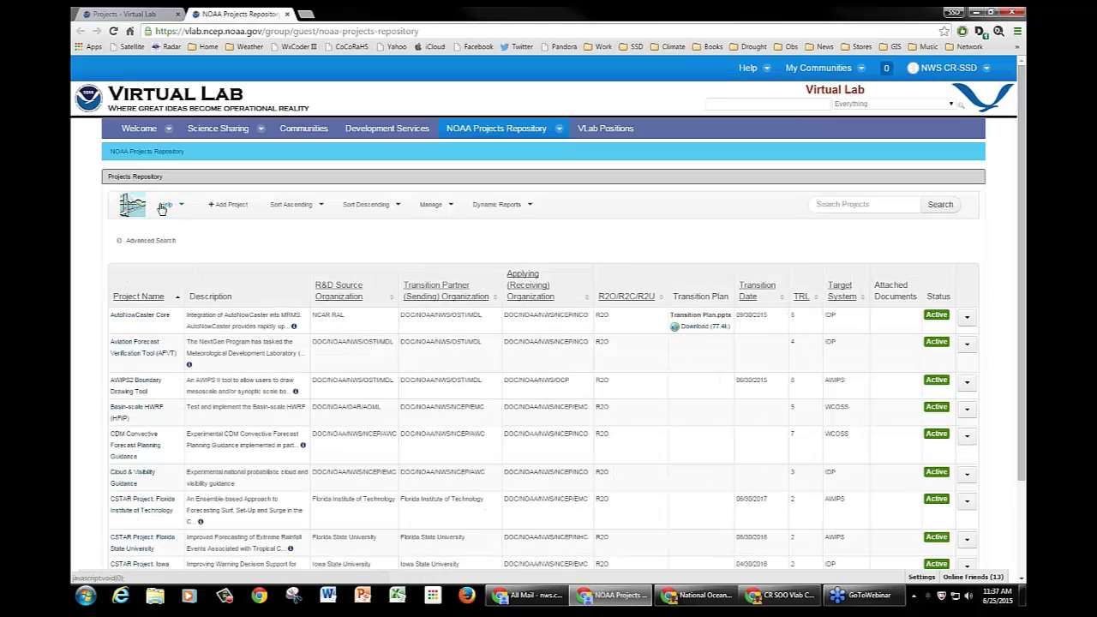
left_click(833, 202)
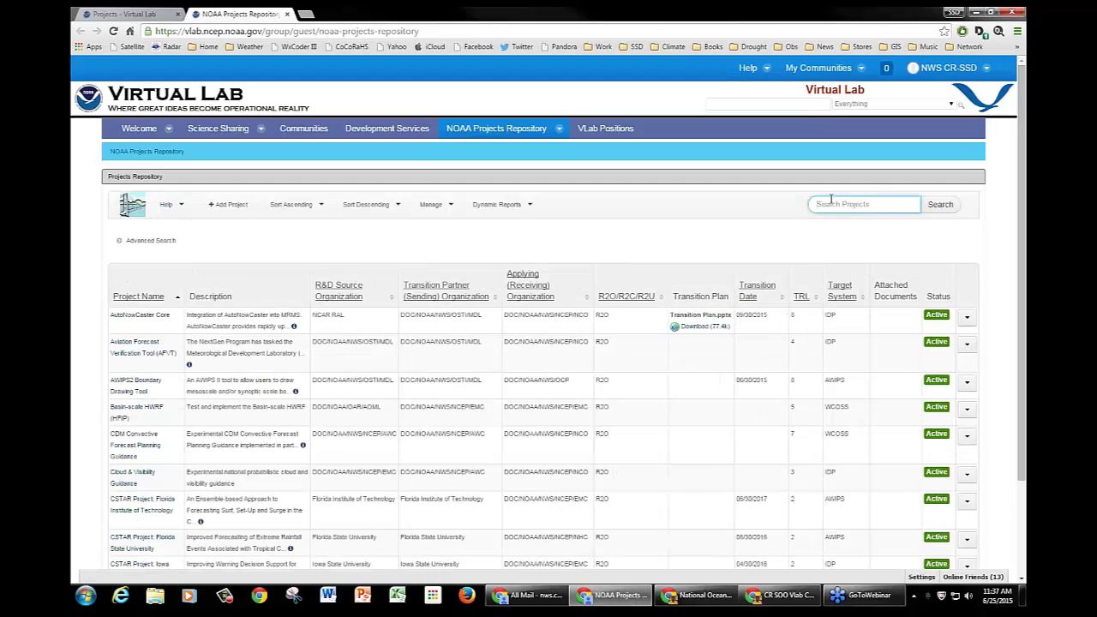
type("ssd")
key("Return")
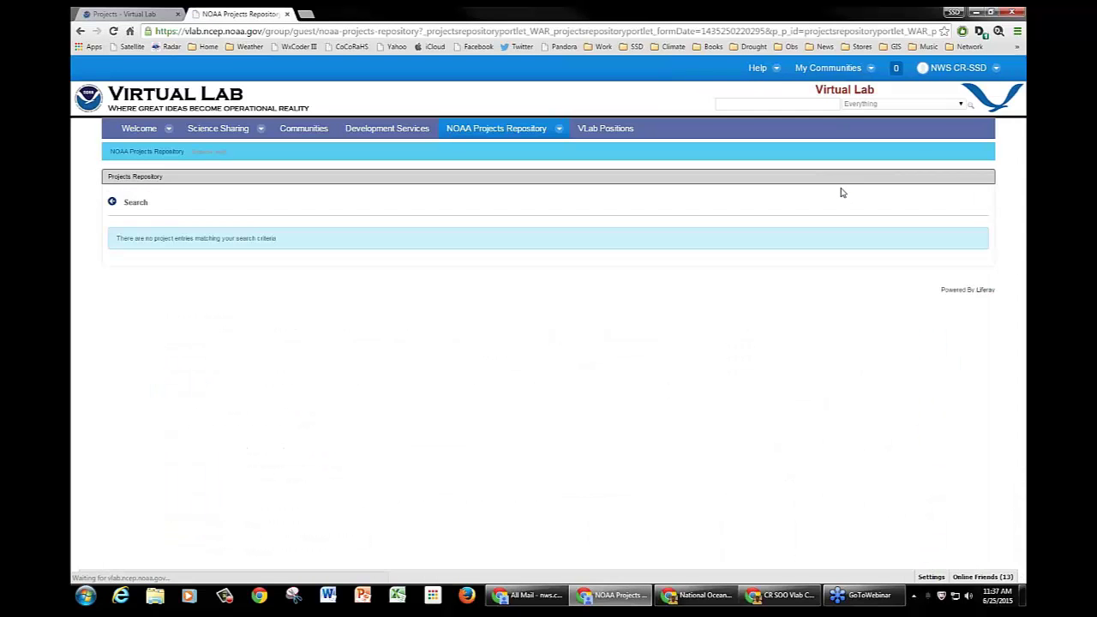
left_click(139, 154)
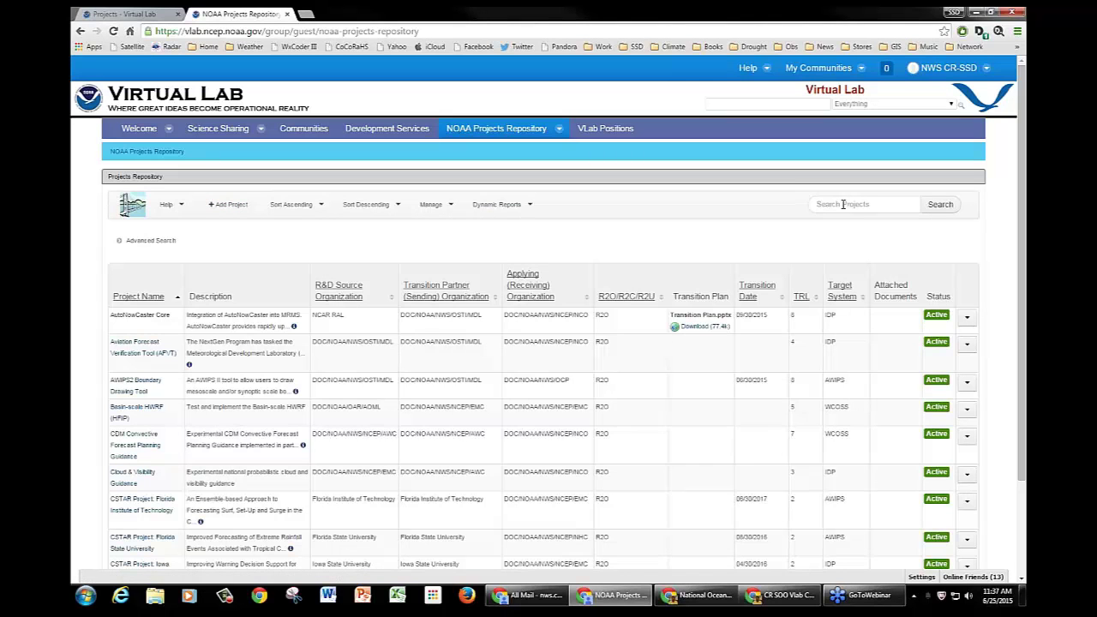
Look through the first and last pages of projects in the NOAA Projects Repository and return to the first page
left_click(842, 206)
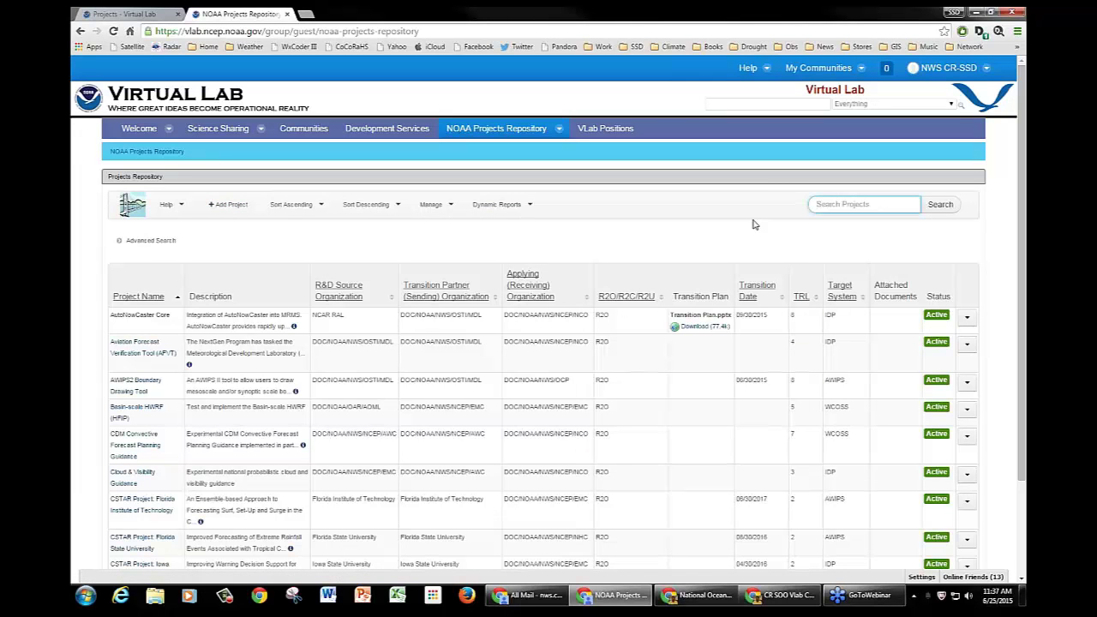
scroll(790, 266, "down", 3)
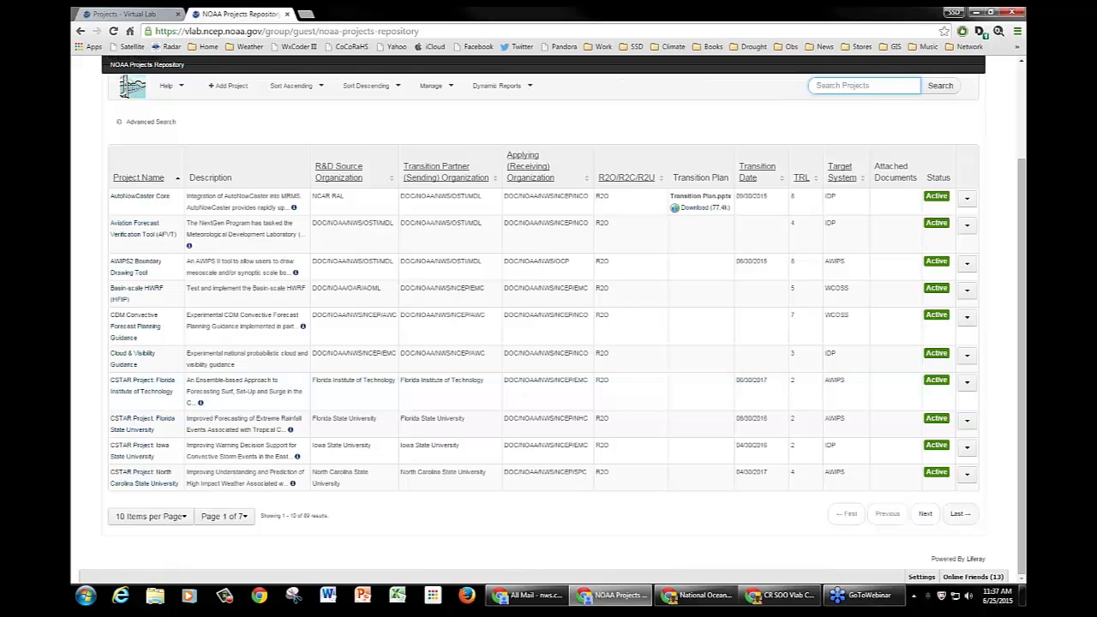
left_click(925, 513)
scroll(846, 517, "down", 1)
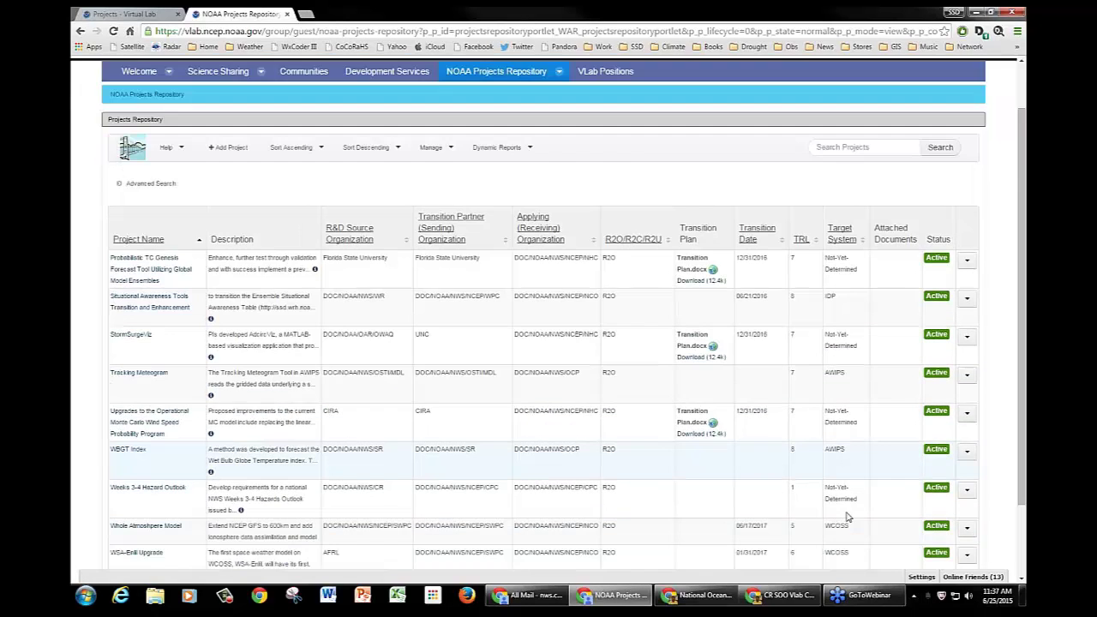
scroll(846, 516, "down", 2)
left_click(849, 515)
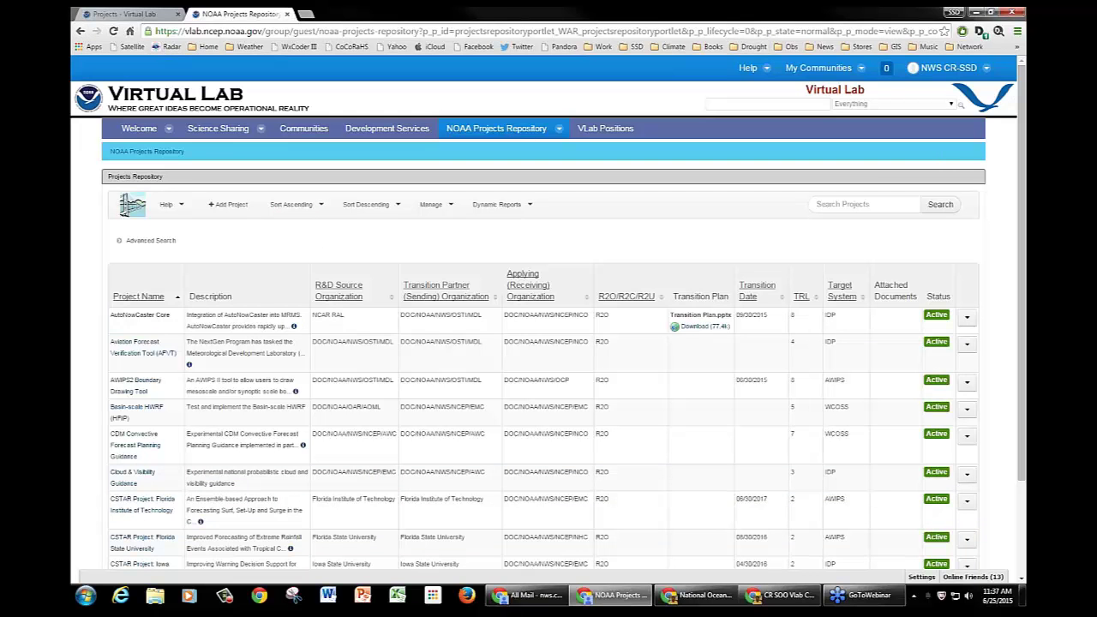
Check the account options and switch from the Projects Repository to the CR SOO community's home page
left_click(941, 69)
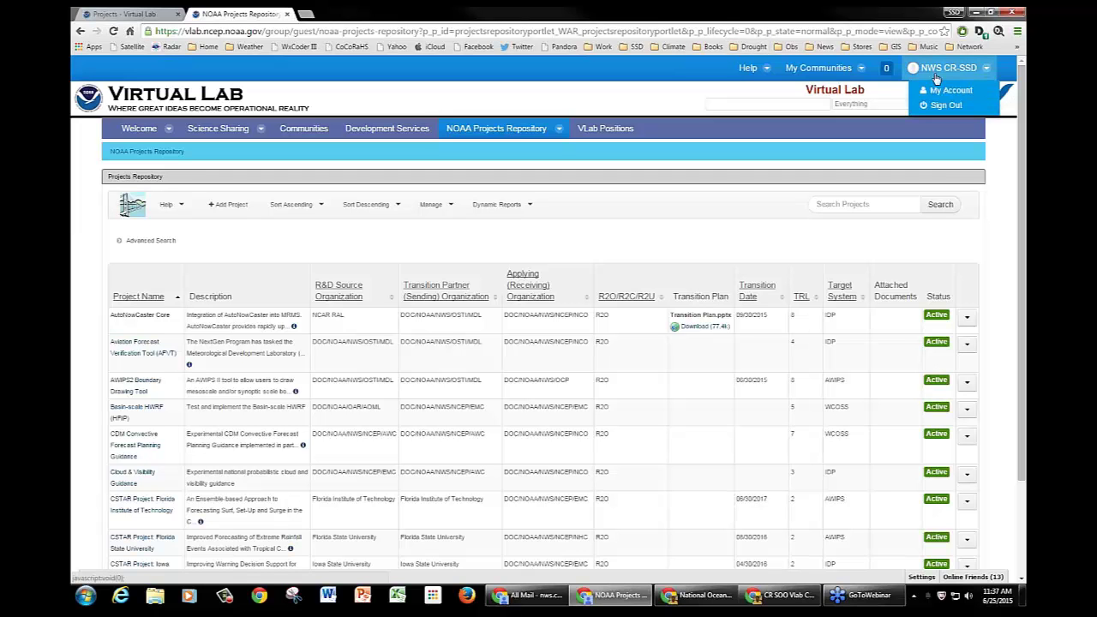
left_click(814, 73)
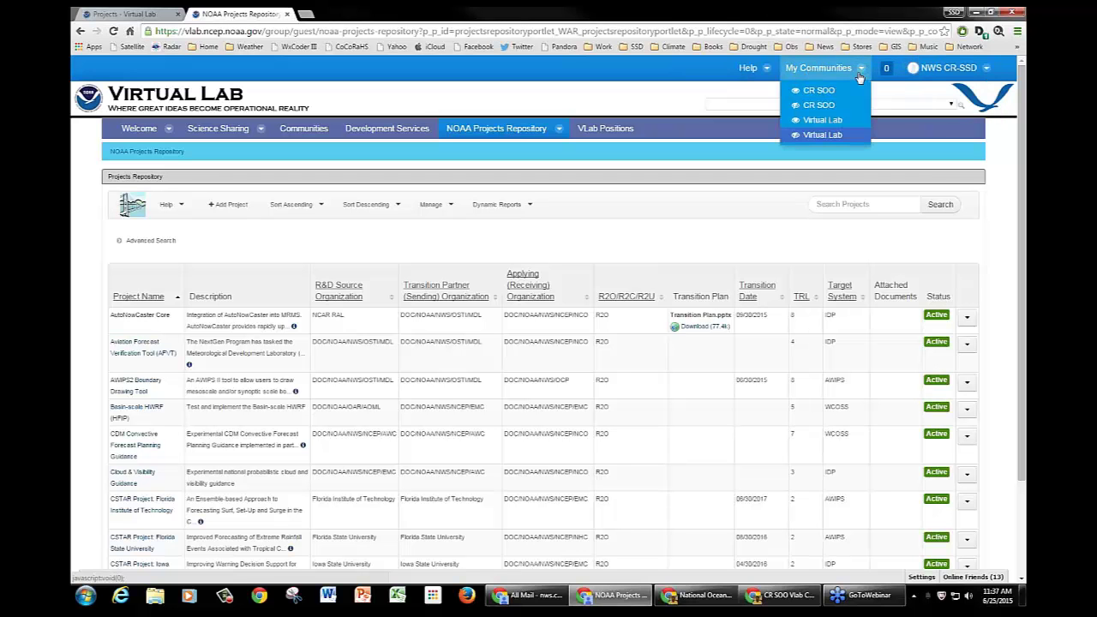
left_click(825, 108)
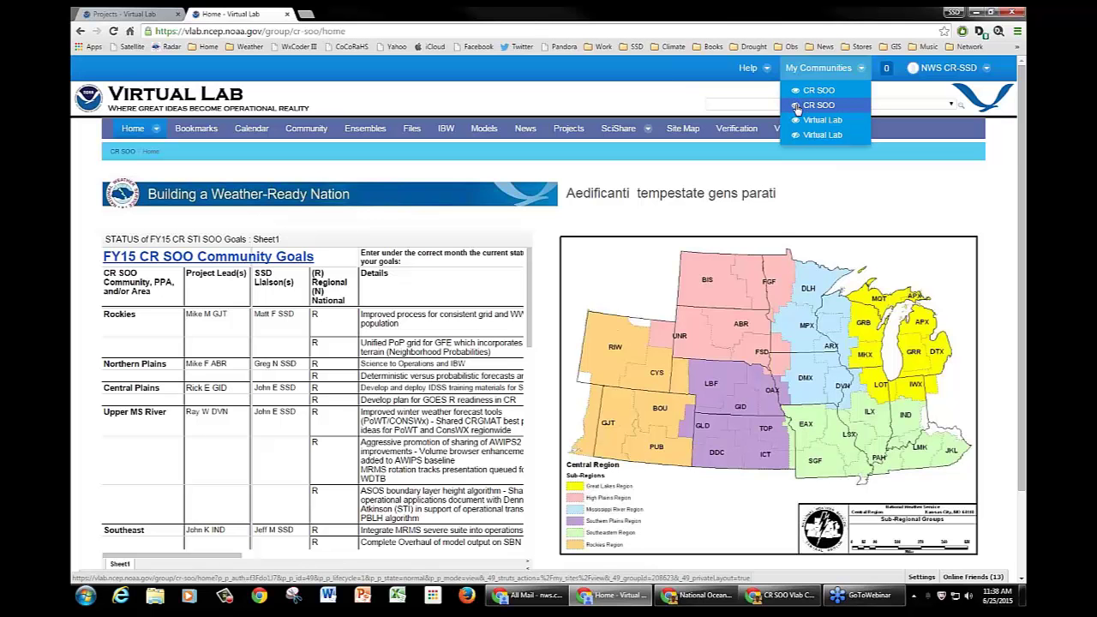
Open a new help e-mail addressed to the Virtual Lab administrators and close it without sending
left_click(754, 69)
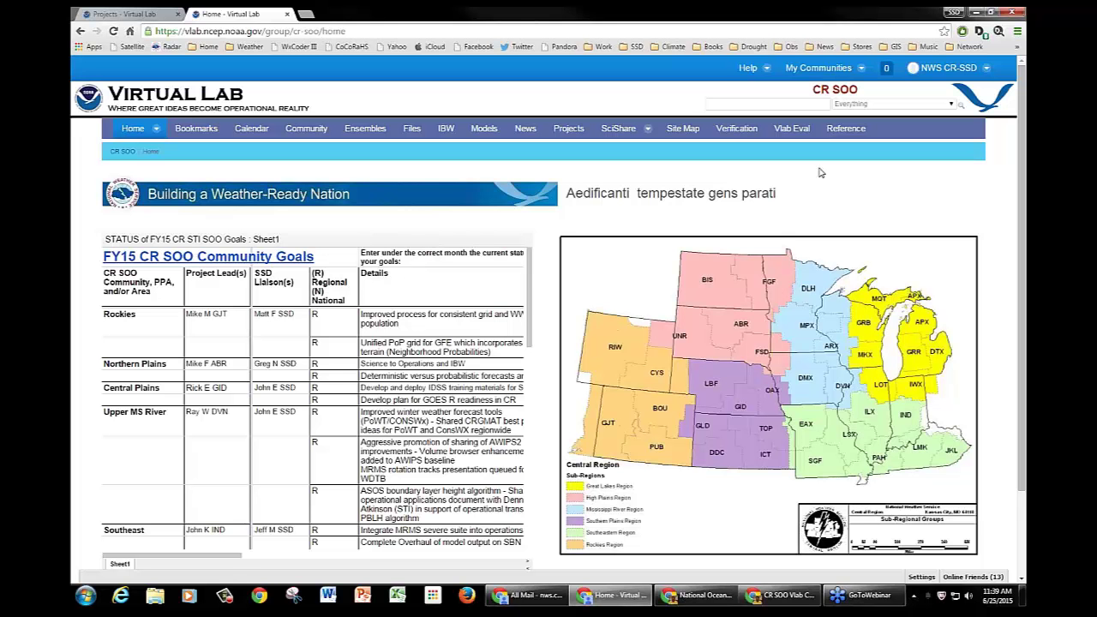
left_click(767, 69)
left_click(768, 131)
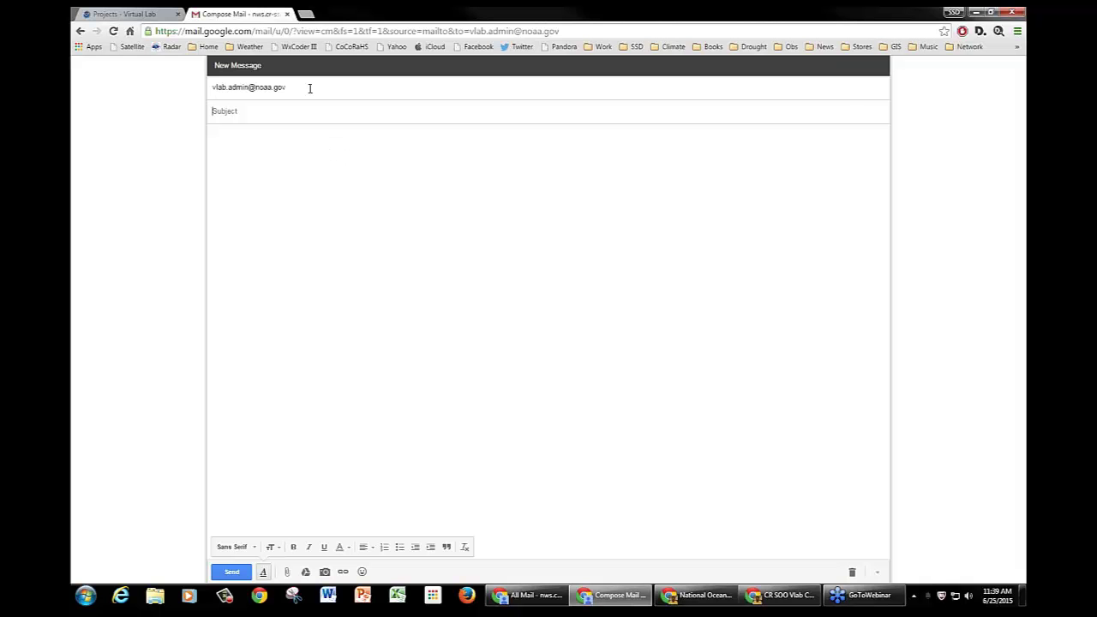
left_click(287, 14)
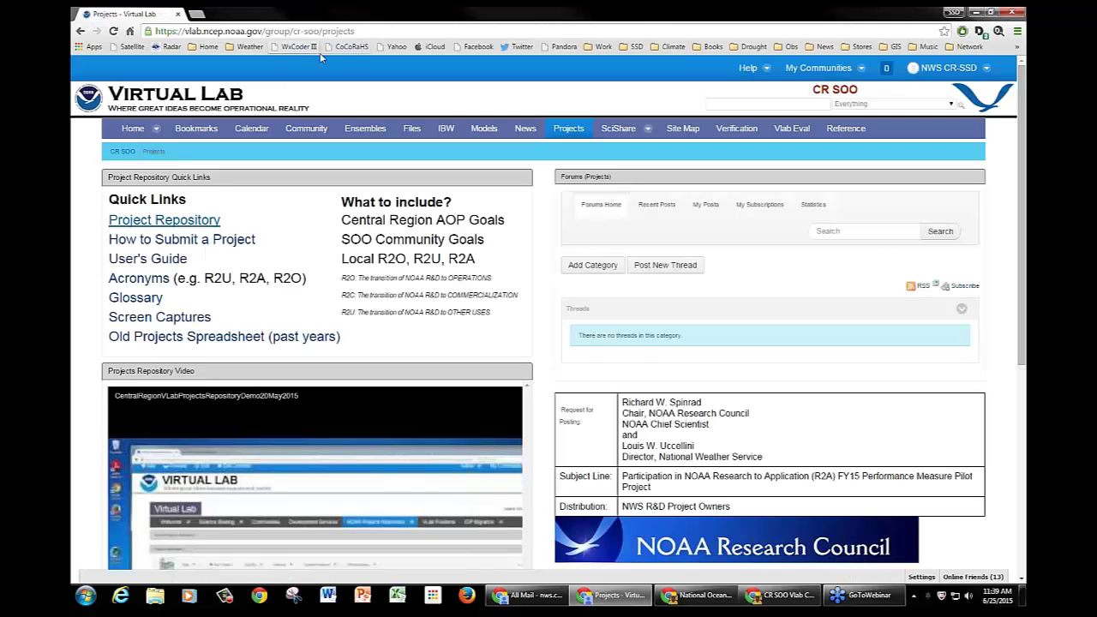
Open the SciShare page and look through the playlist of Science Sharing recordings
left_click(622, 129)
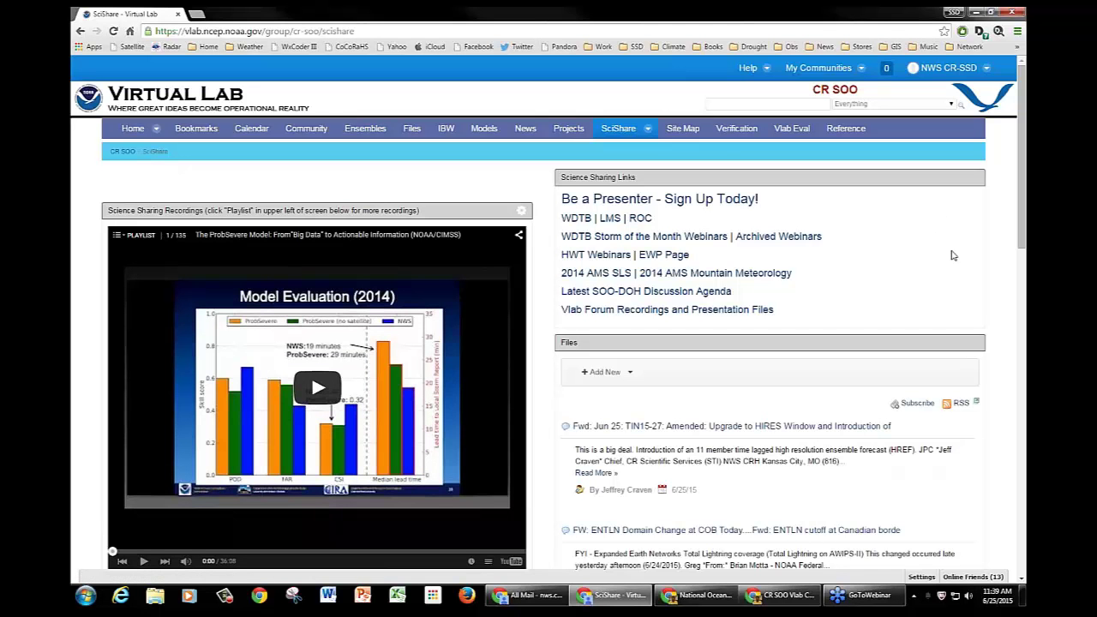
mouse_move(1020, 232)
left_mouse_down()
mouse_move(1022, 256)
mouse_move(1023, 229)
left_mouse_up()
mouse_move(1023, 199)
left_mouse_down()
mouse_move(1024, 401)
mouse_move(1023, 198)
left_mouse_up()
left_click(120, 237)
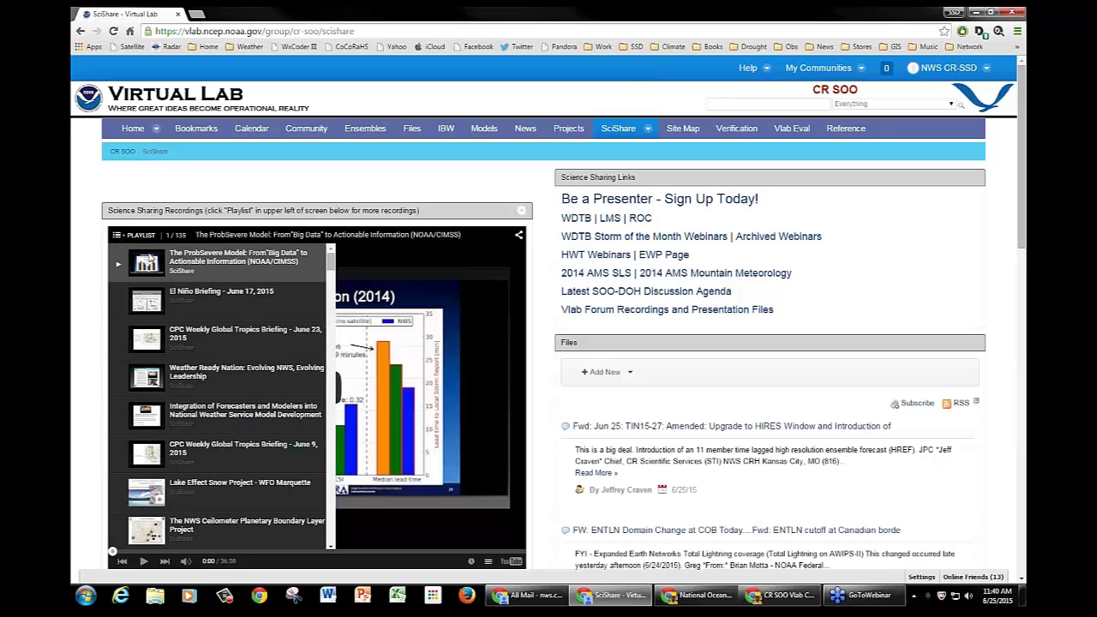
scroll(212, 384, "down", 10)
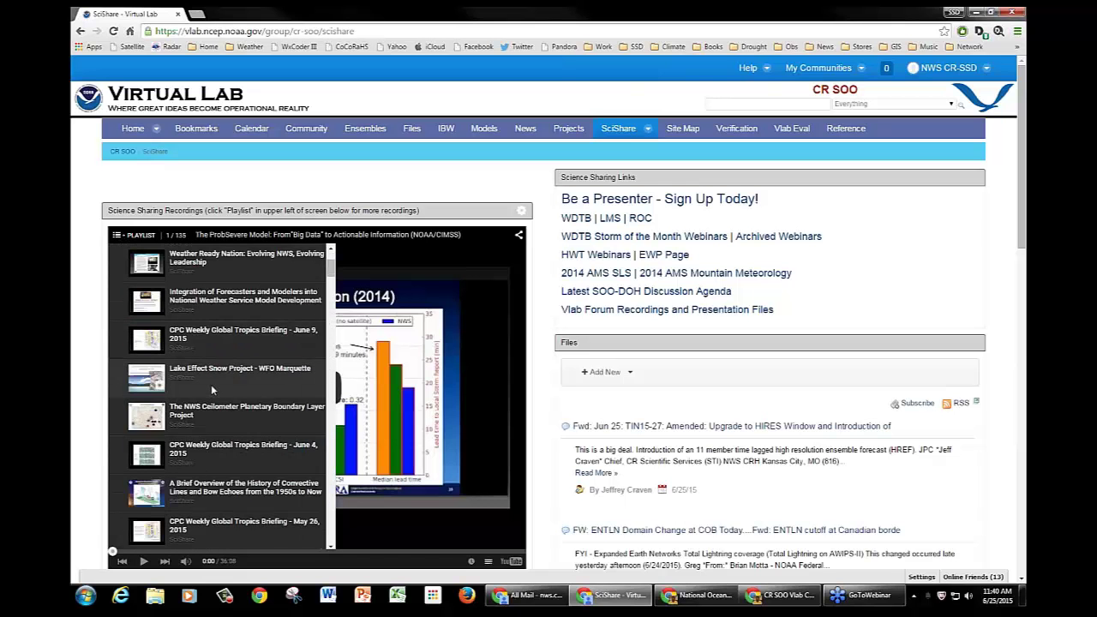
scroll(210, 382, "down", 8)
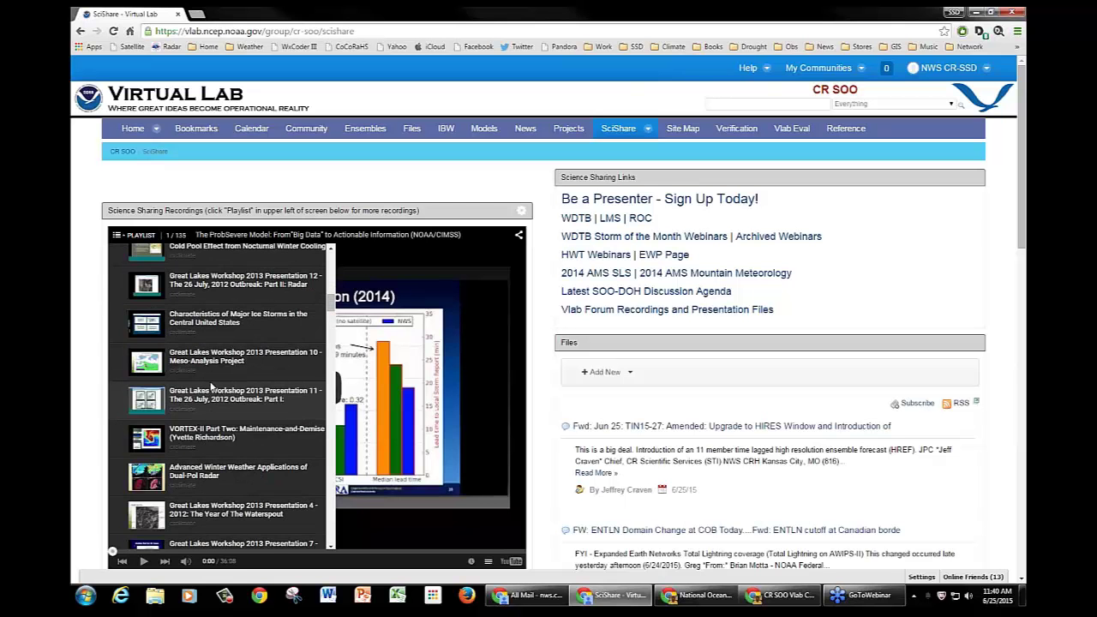
scroll(211, 386, "down", 5)
scroll(211, 386, "down", 10)
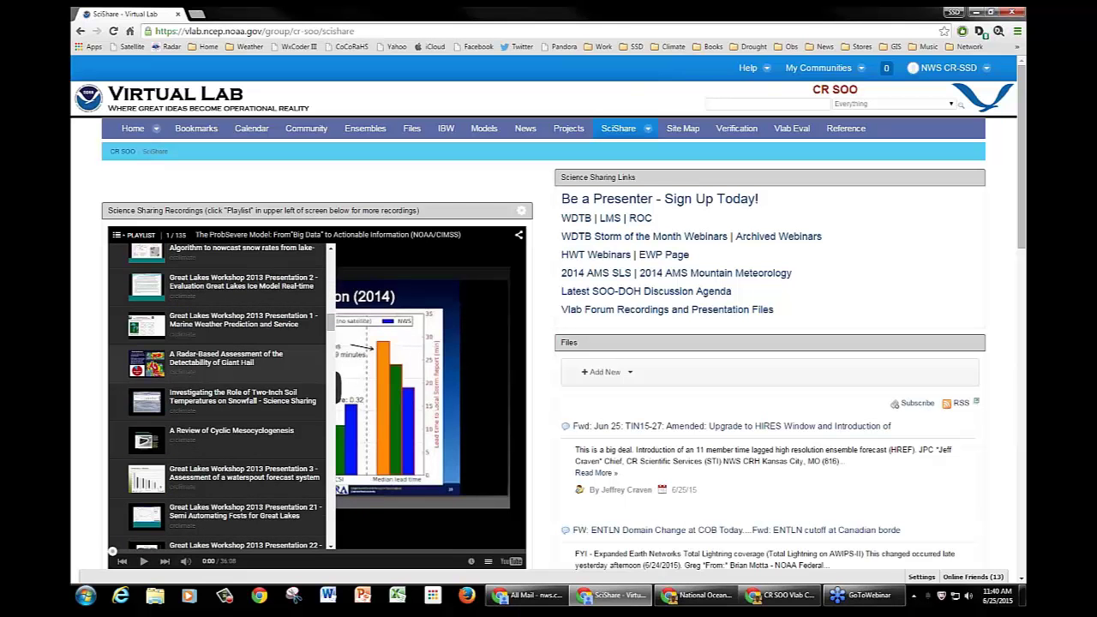
scroll(218, 394, "down", 4)
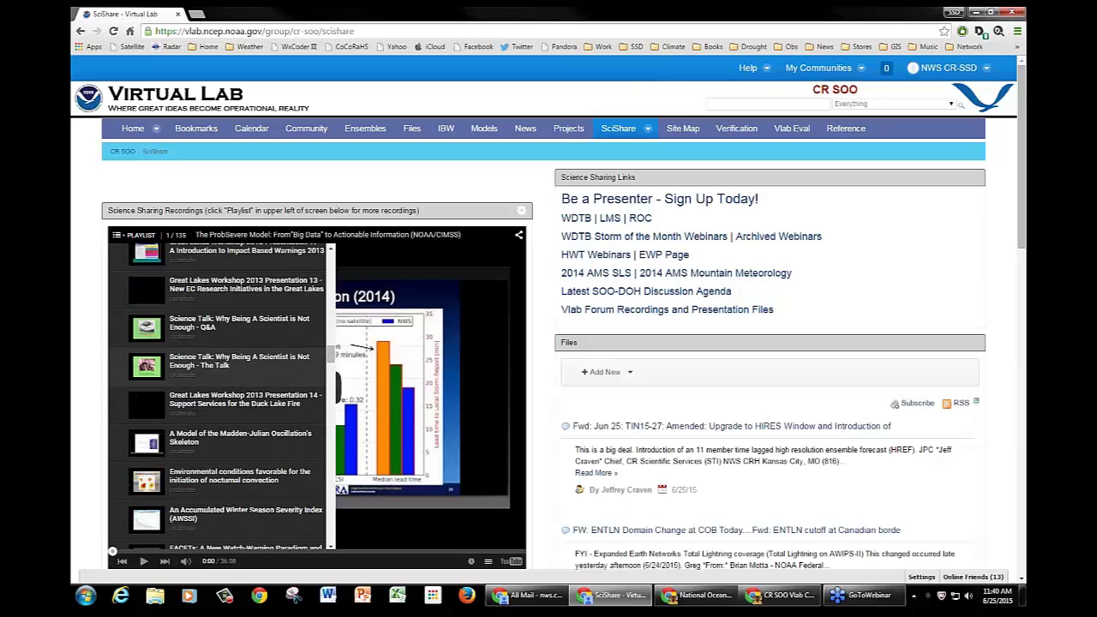
scroll(218, 395, "down", 15)
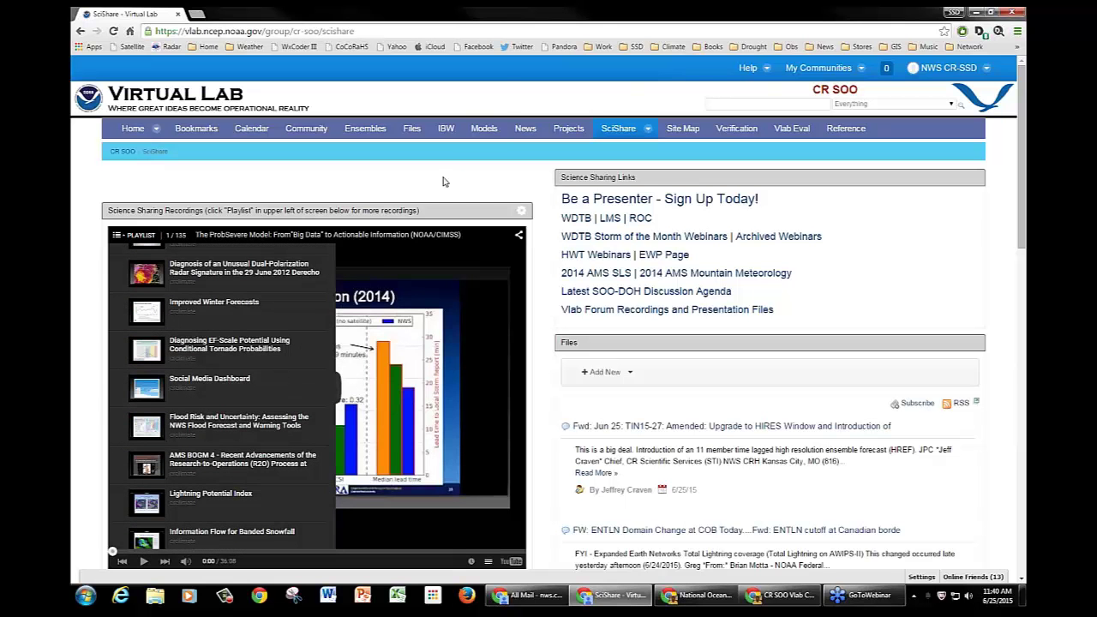
Open the ProbSevere Model recording on YouTube, pause its playback, and return to the SciShare page
left_click(511, 561)
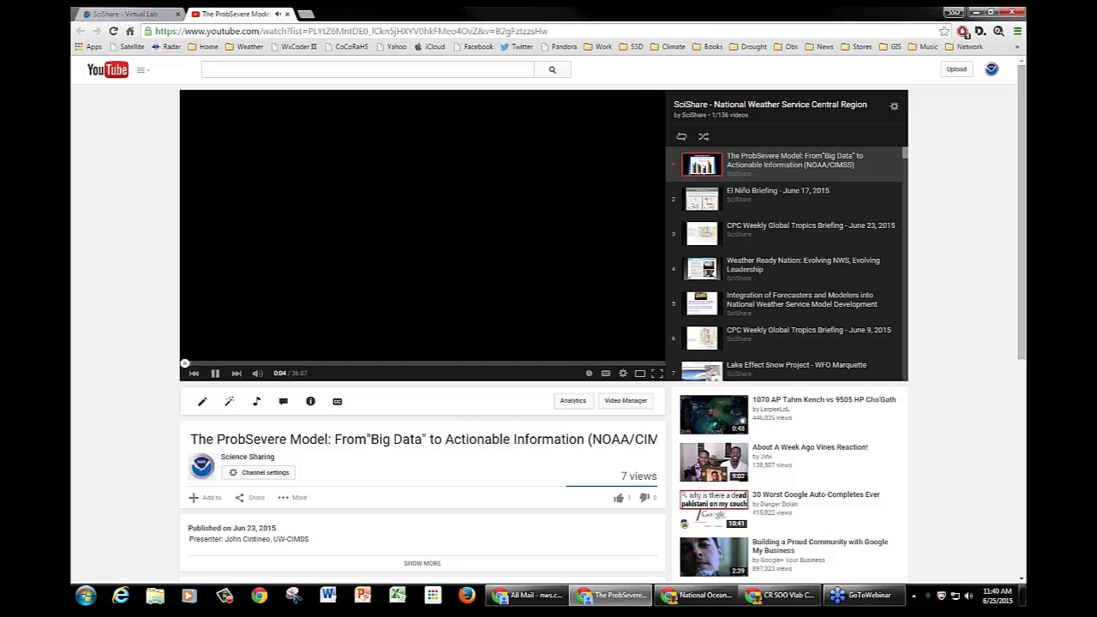
left_click(217, 365)
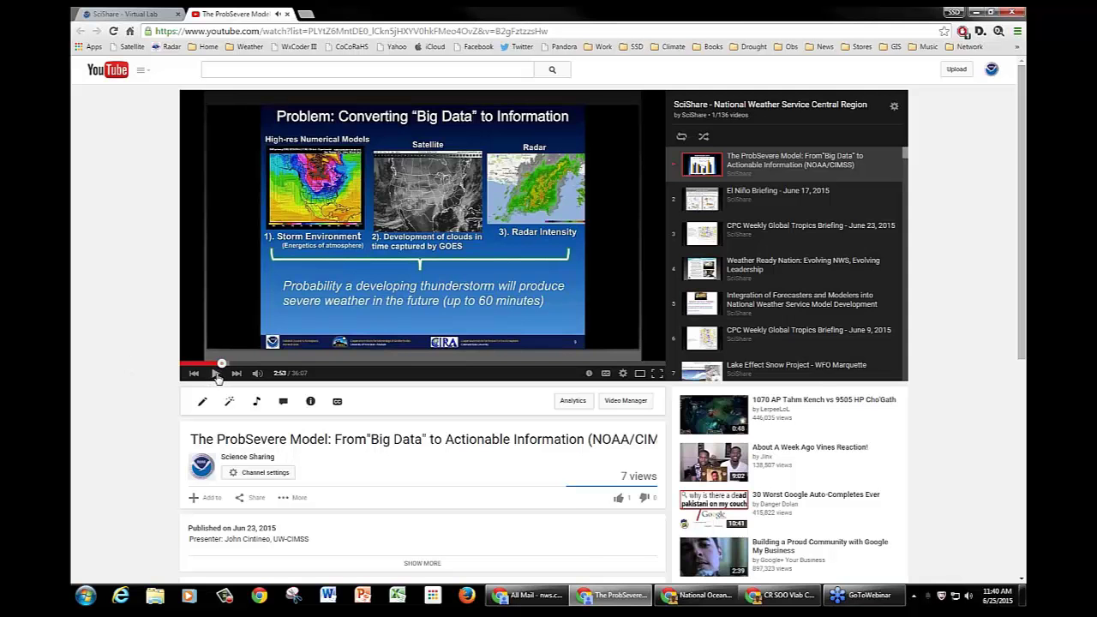
left_click(139, 14)
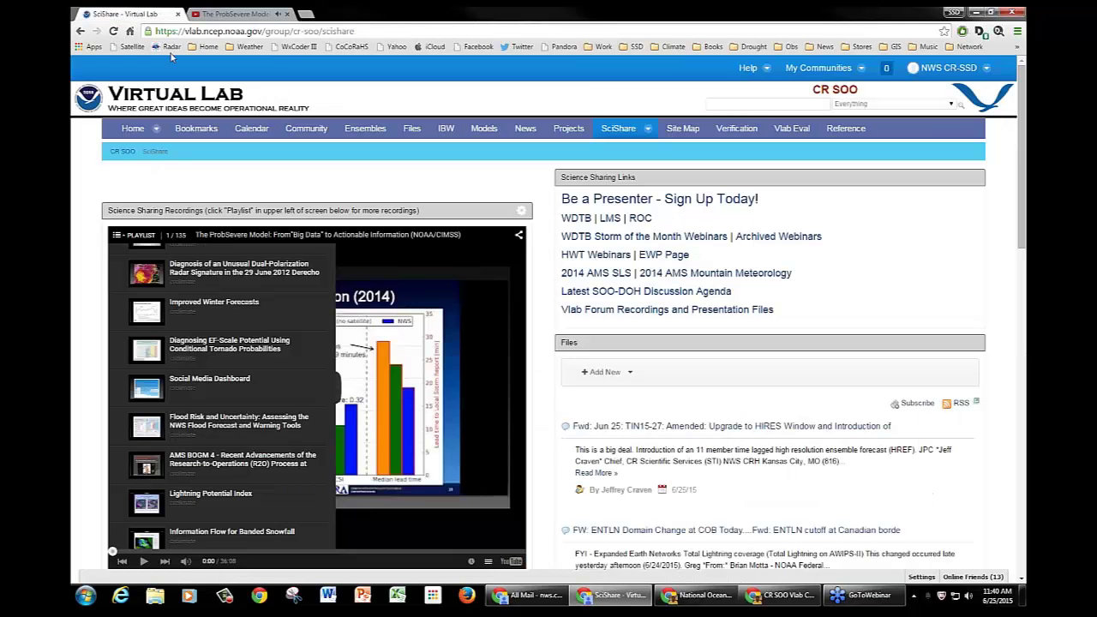
Reload the SciShare page and look over its archive of Science Sharing recordings
left_click(233, 17)
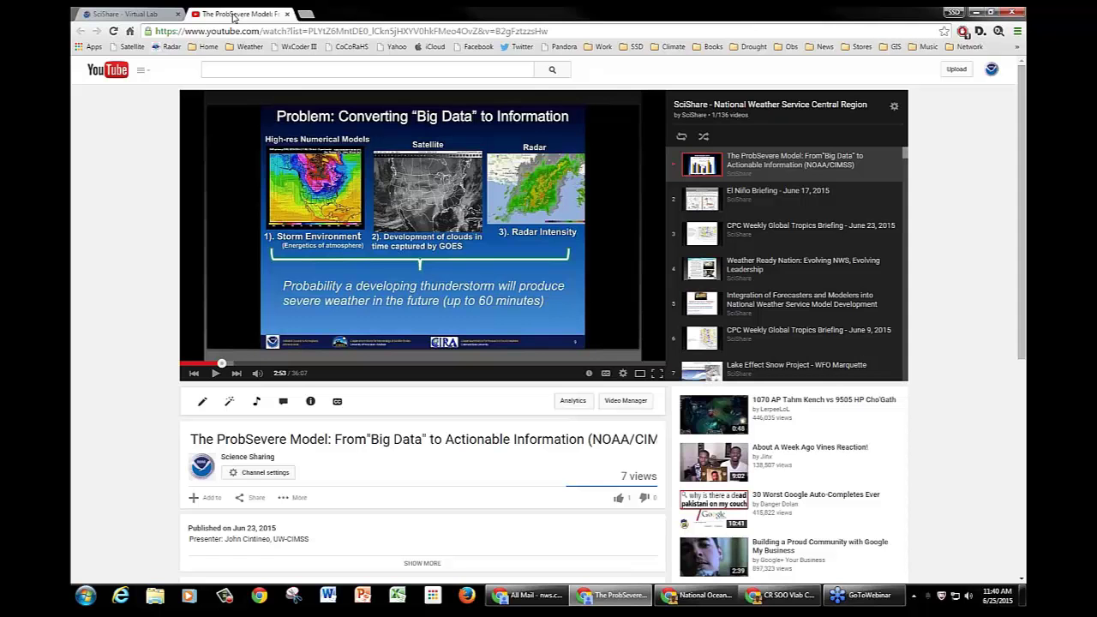
left_click(118, 15)
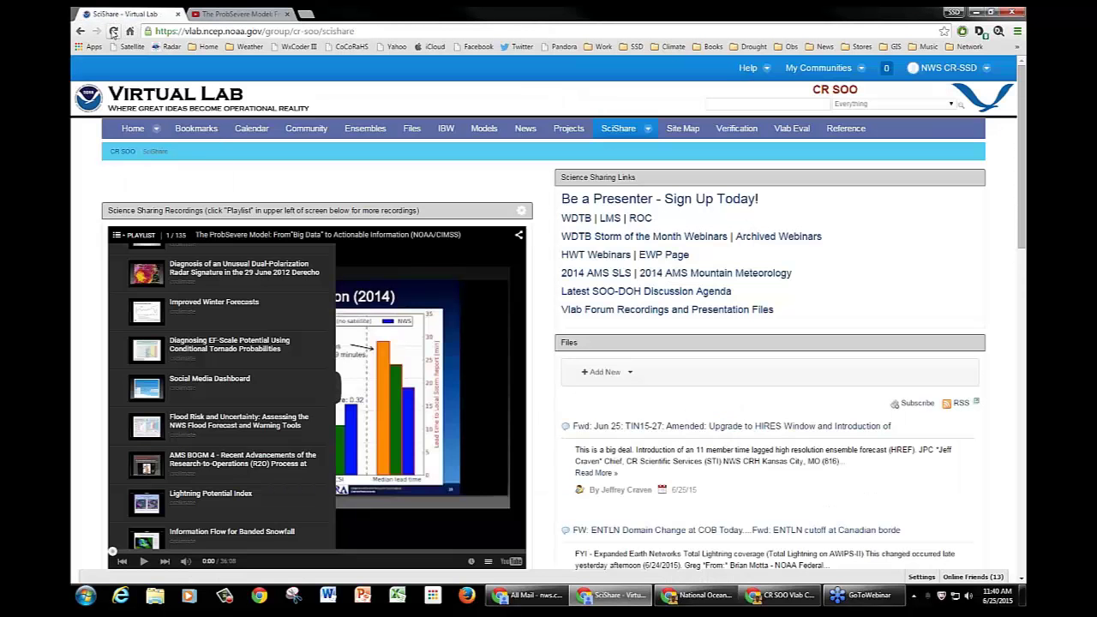
left_click(114, 32)
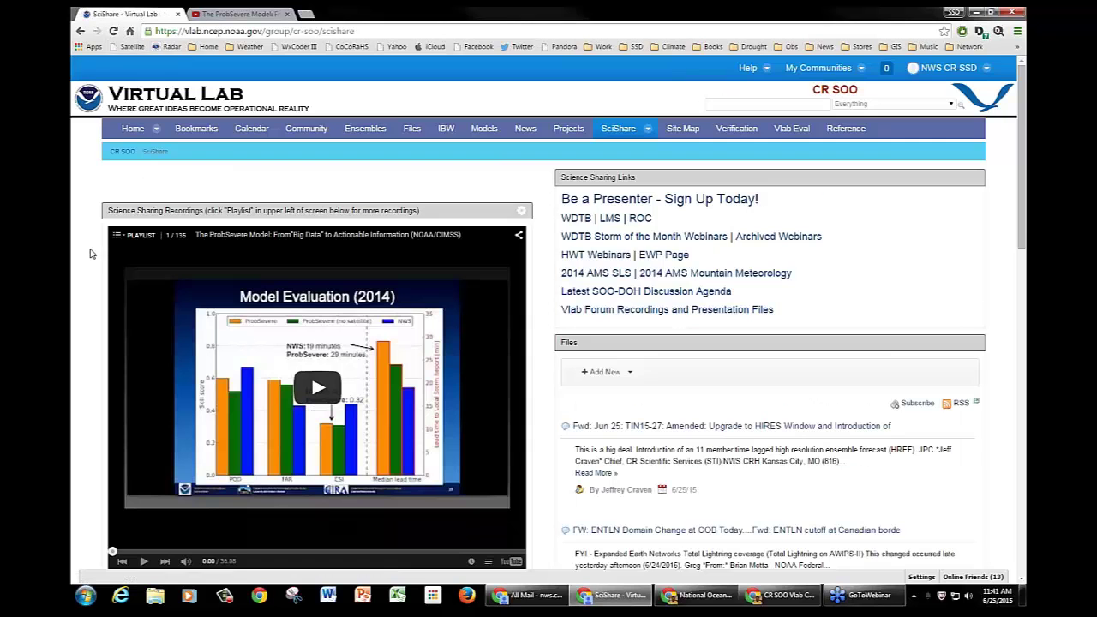
scroll(89, 261, "down", 3)
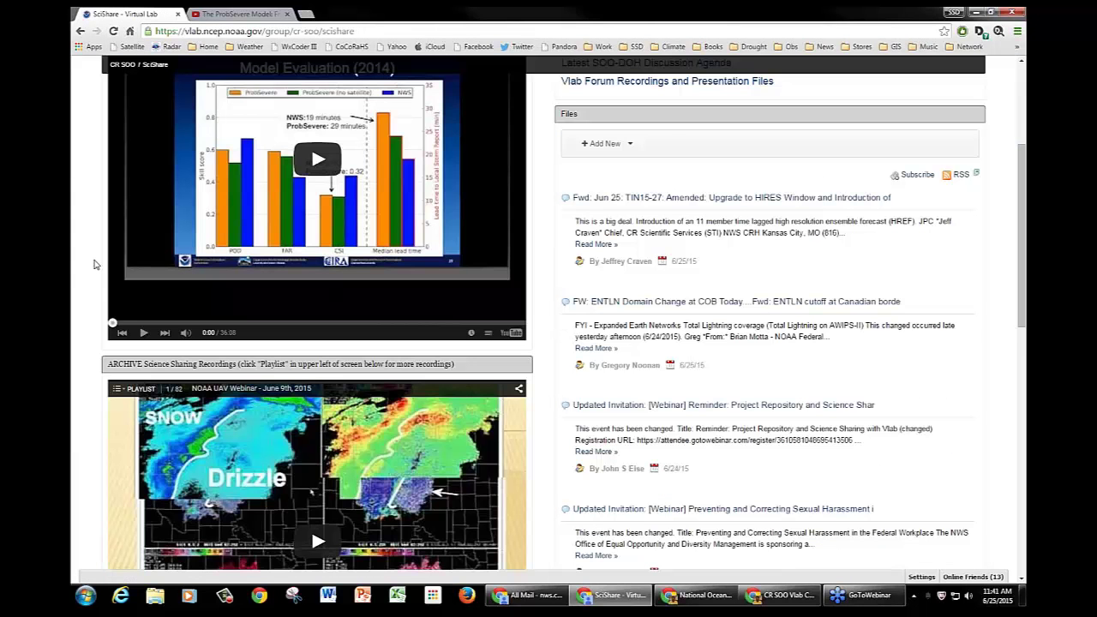
scroll(94, 264, "down", 1)
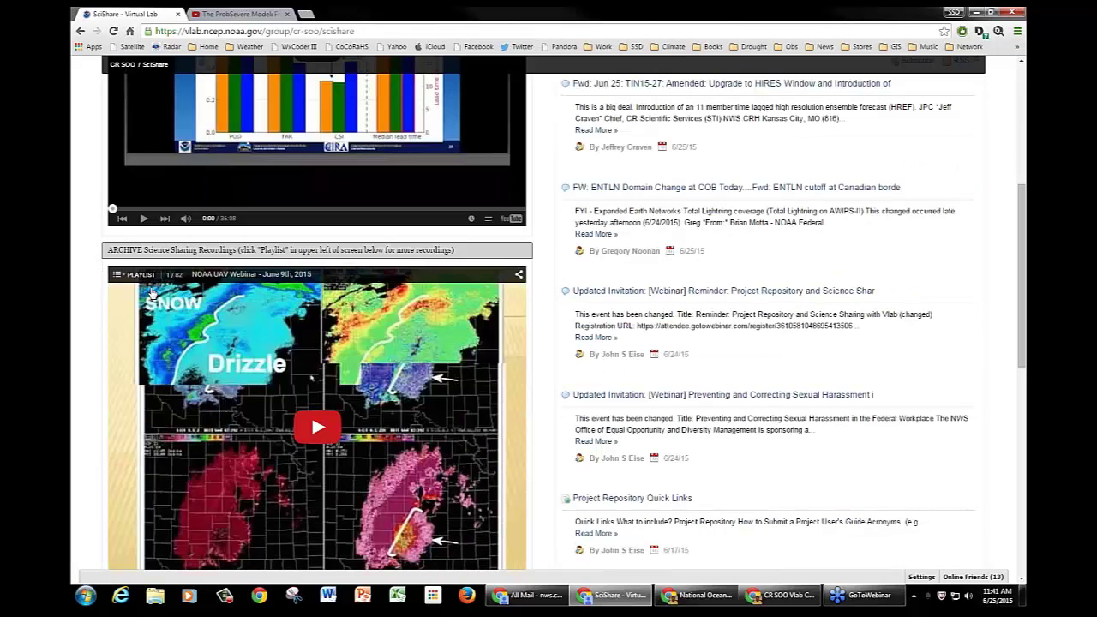
scroll(150, 293, "down", 1)
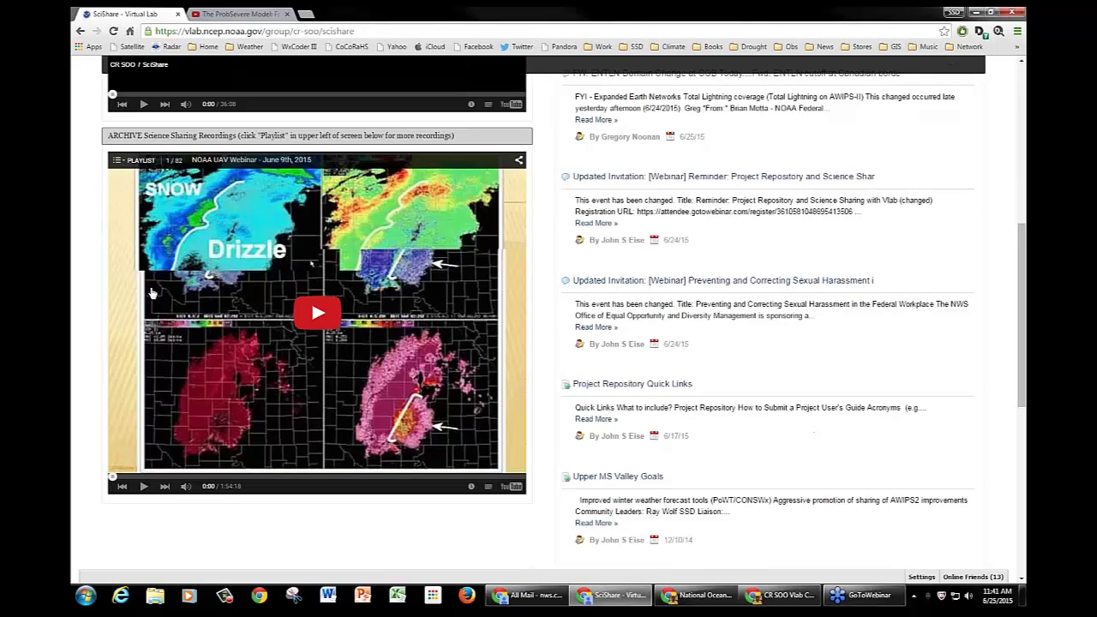
scroll(151, 293, "up", 4)
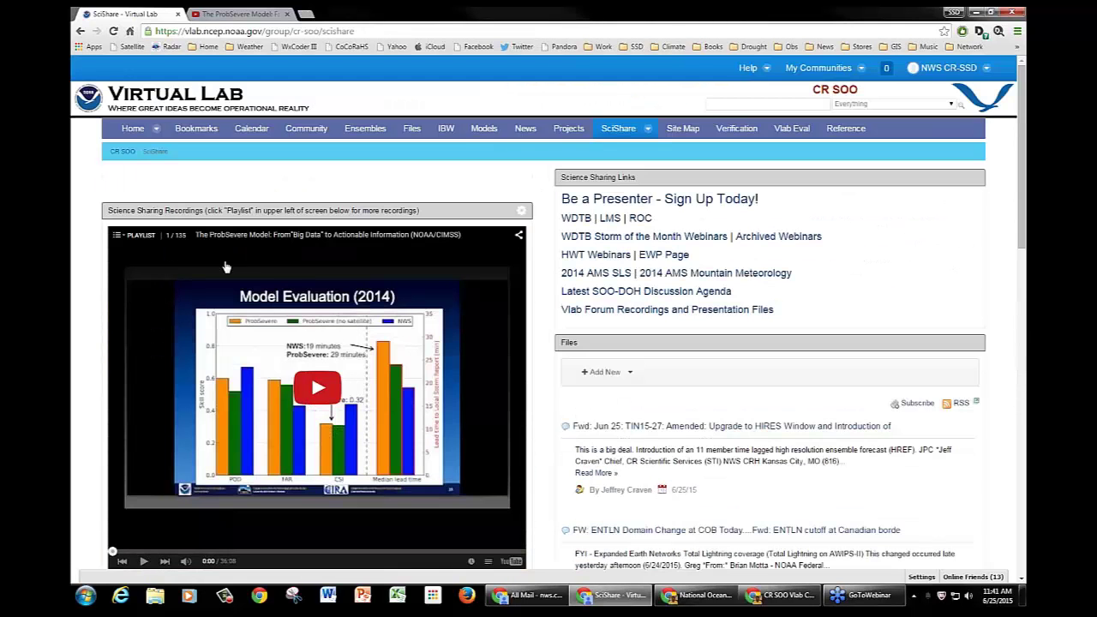
Show the playlist of current Science Sharing recordings and browse through it, returning to its first entry
left_click(136, 235)
scroll(190, 327, "down", 9)
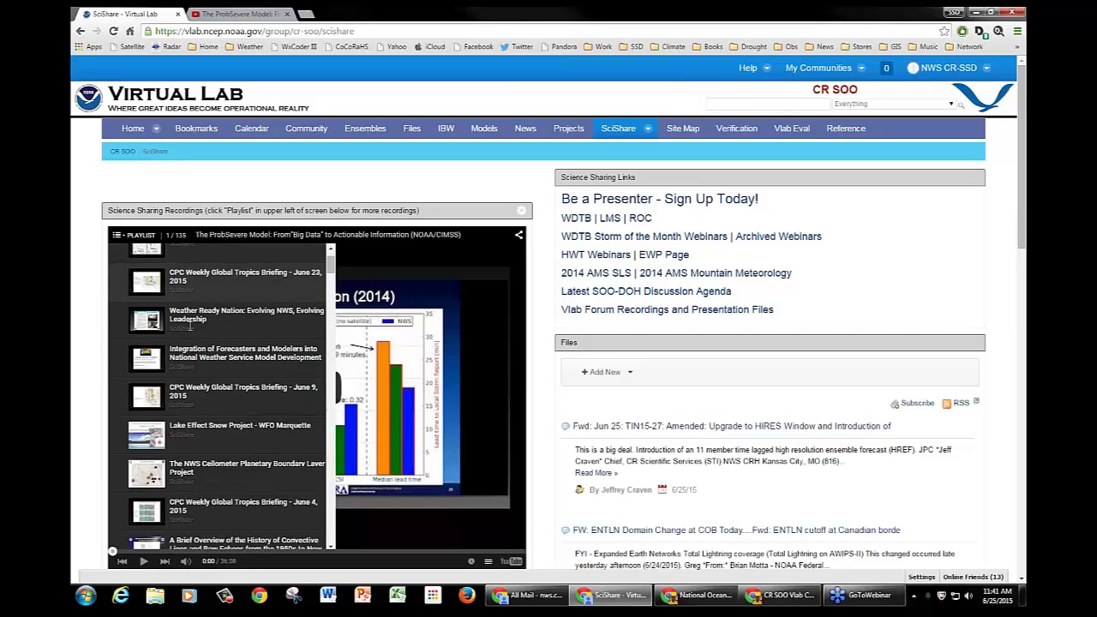
scroll(196, 317, "down", 5)
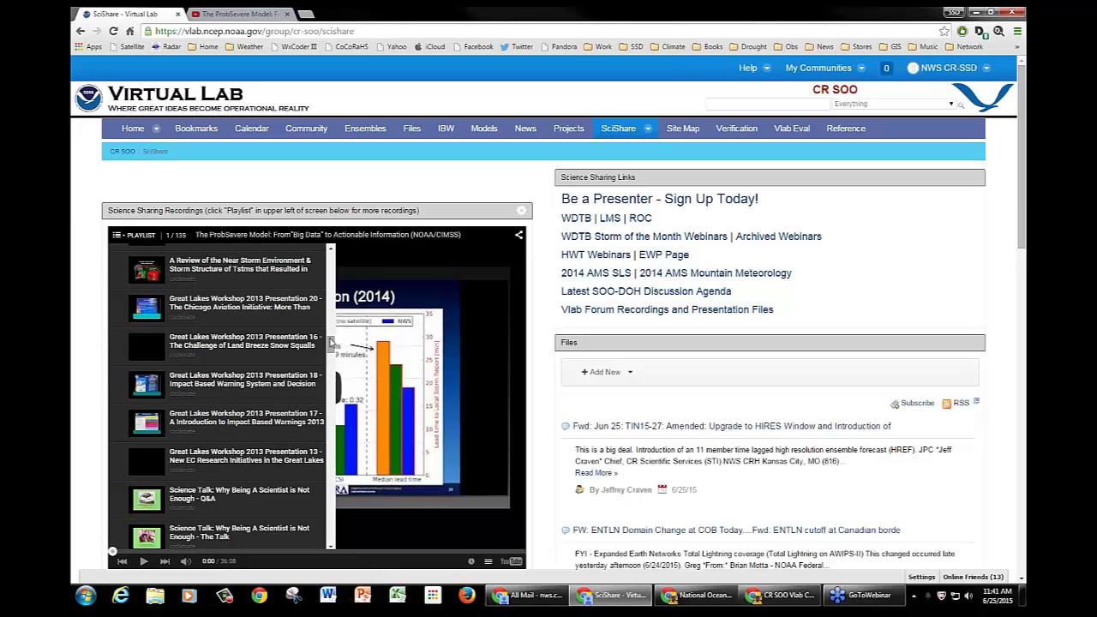
left_click_drag(331, 343, 336, 240)
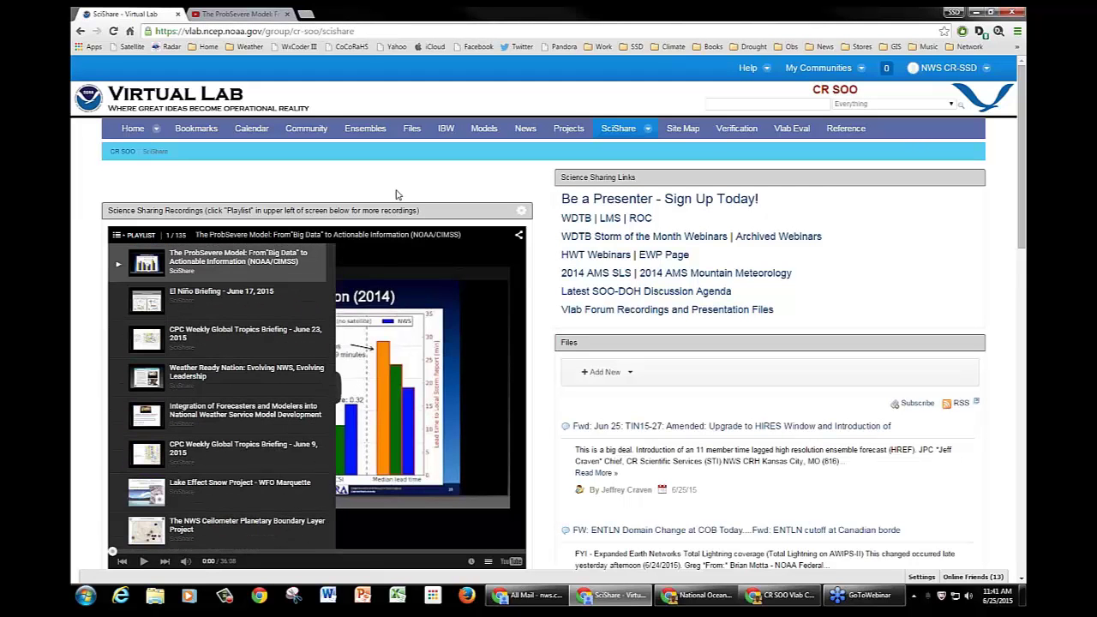
Open the ProbSevere Model recording on YouTube and look over its description and comments area
left_click(512, 563)
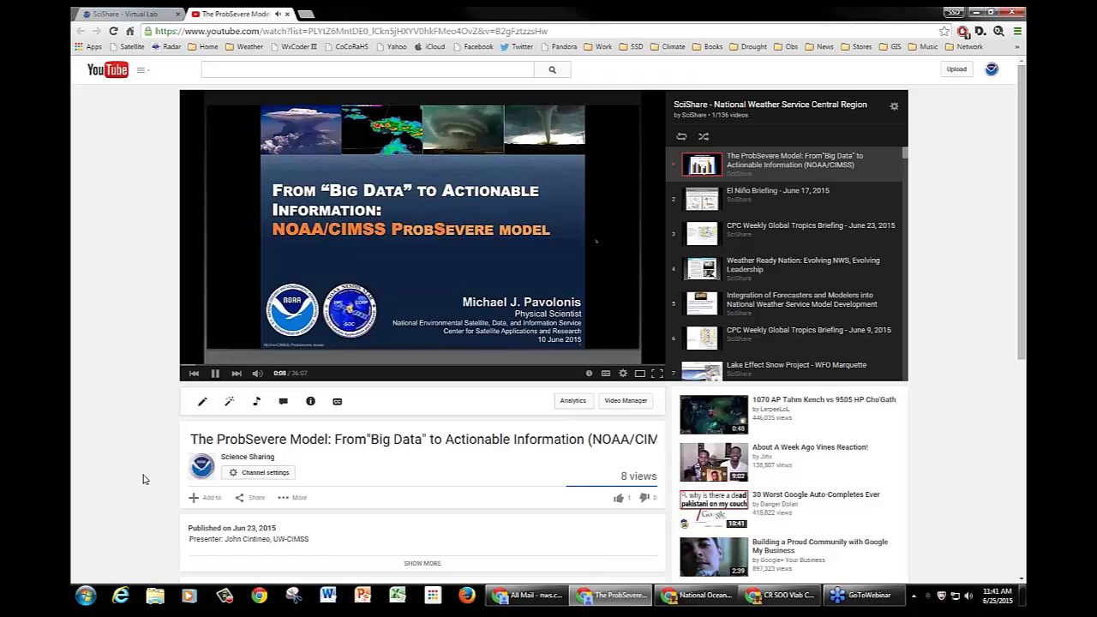
scroll(154, 462, "down", 2)
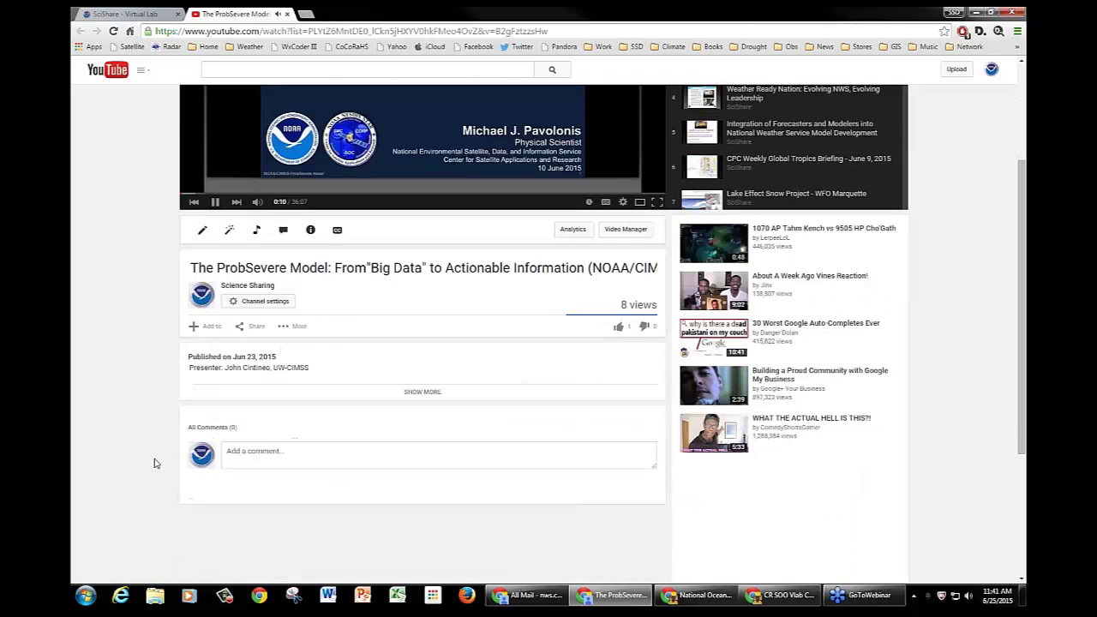
scroll(154, 463, "up", 2)
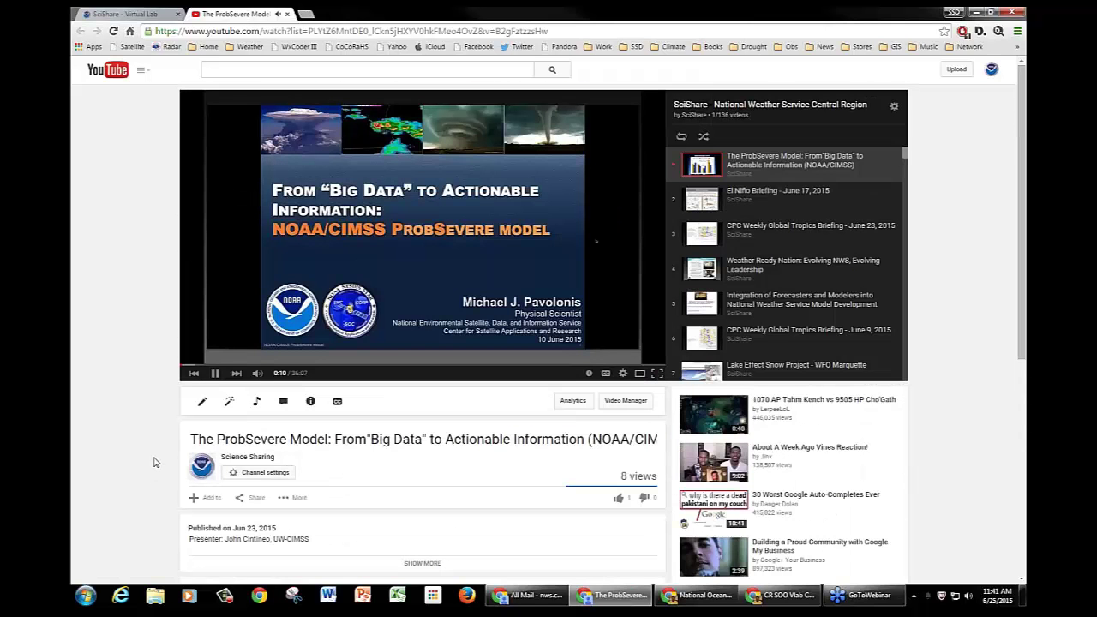
Open the SciShare playlist from the YouTube home page, and return to the SciShare page in Virtual Lab
left_click(120, 71)
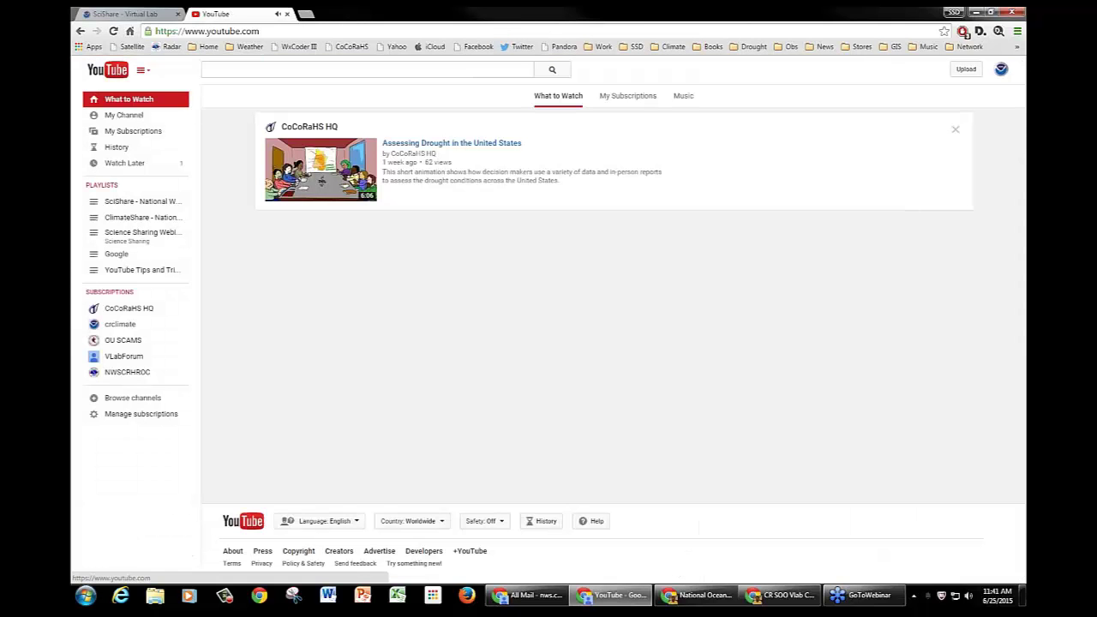
left_click(144, 201)
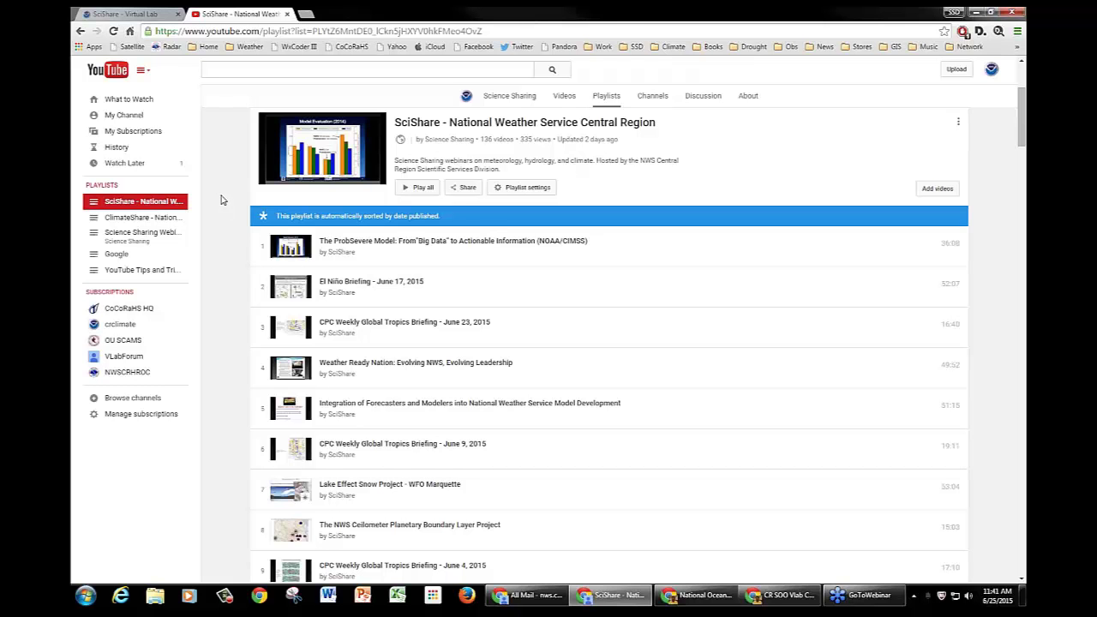
left_click(105, 14)
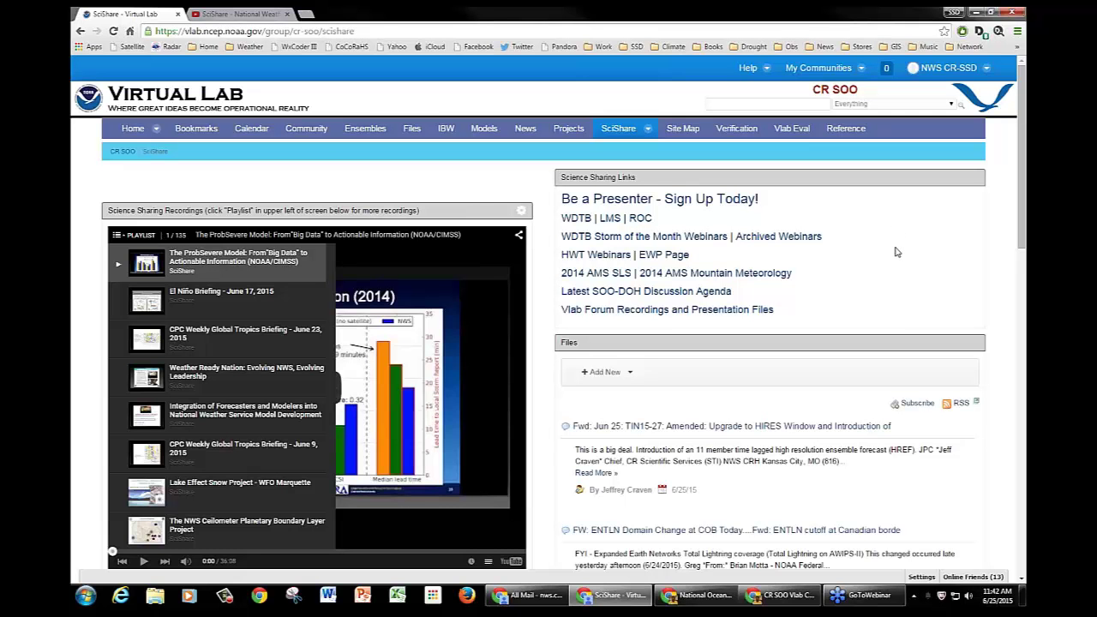
Open the presenter sign-up form, review the Schedule a Webinar fields without filling them in, and return to the SciShare page
left_click(639, 202)
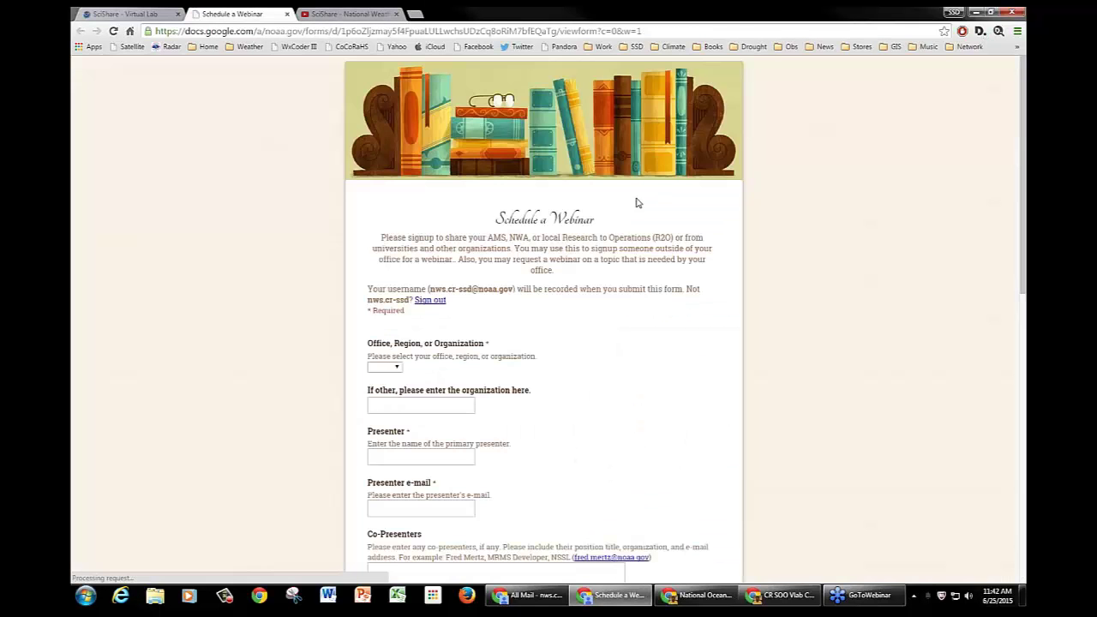
scroll(869, 260, "down", 2)
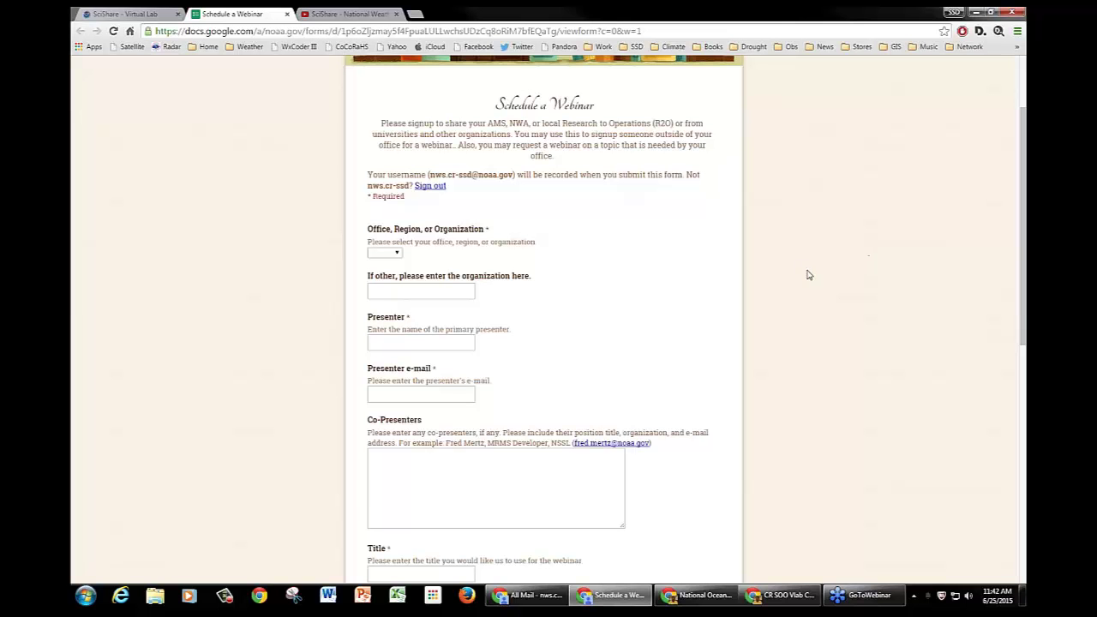
scroll(814, 306, "down", 1)
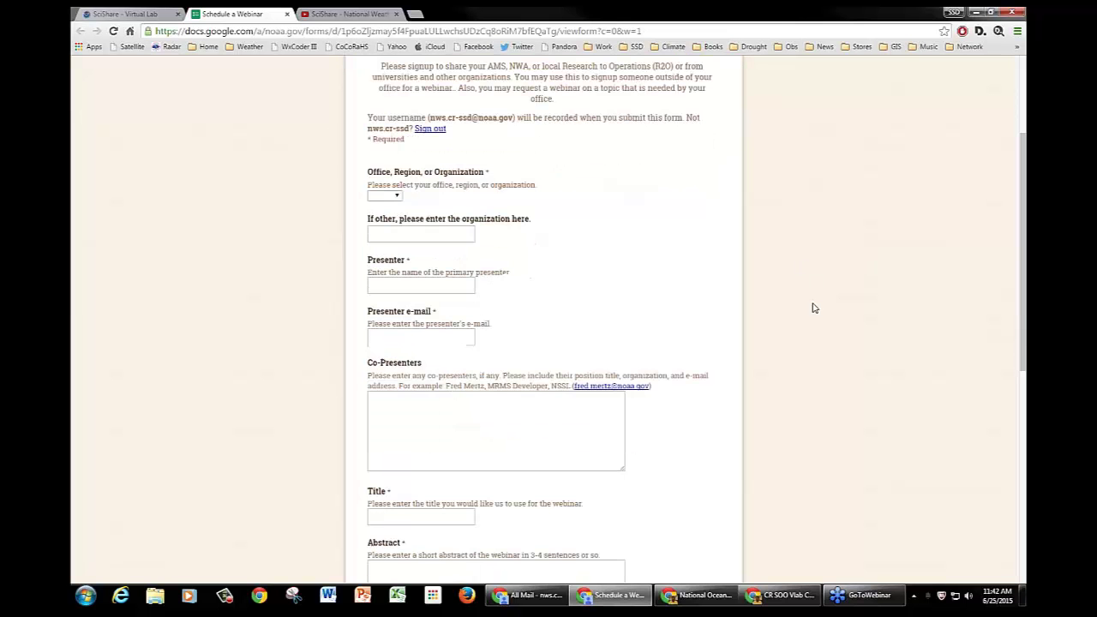
scroll(814, 307, "down", 1)
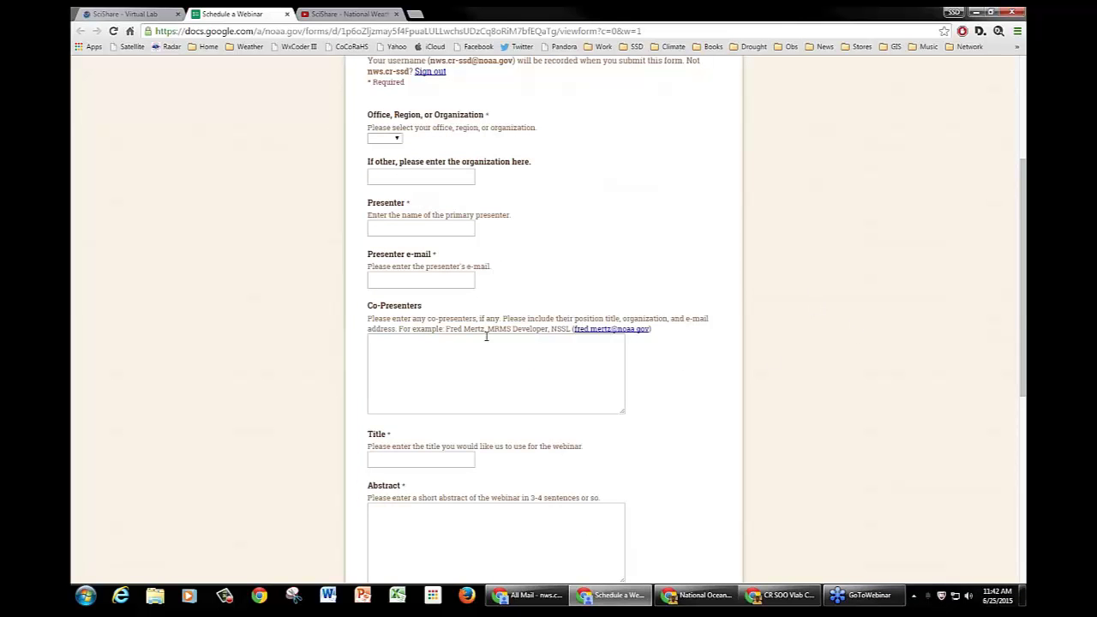
scroll(805, 321, "down", 2)
scroll(805, 320, "down", 1)
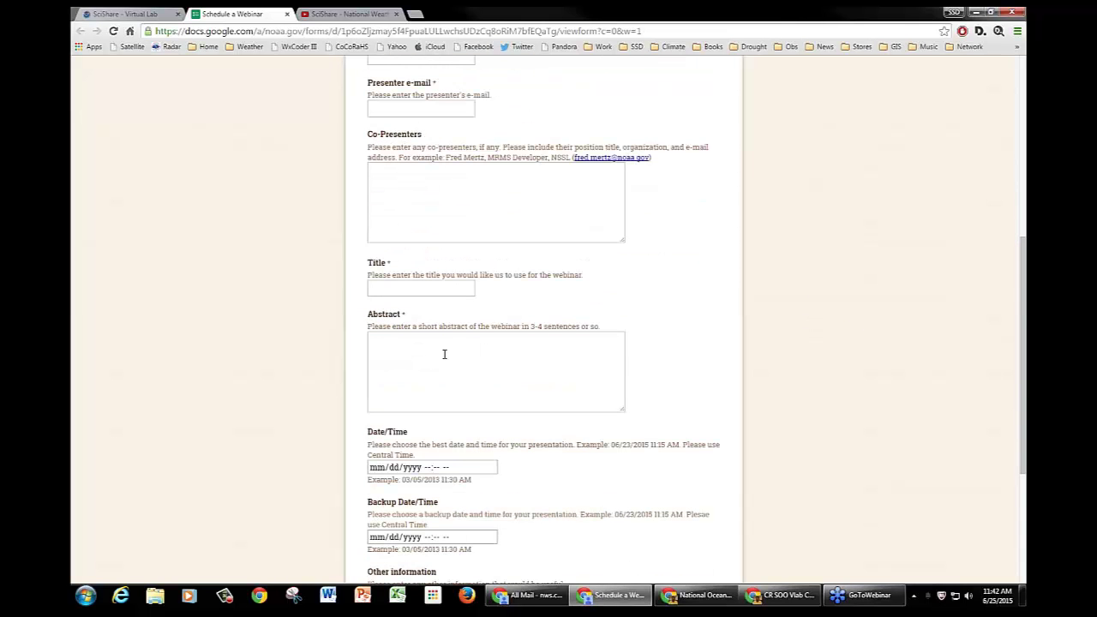
scroll(917, 333, "down", 3)
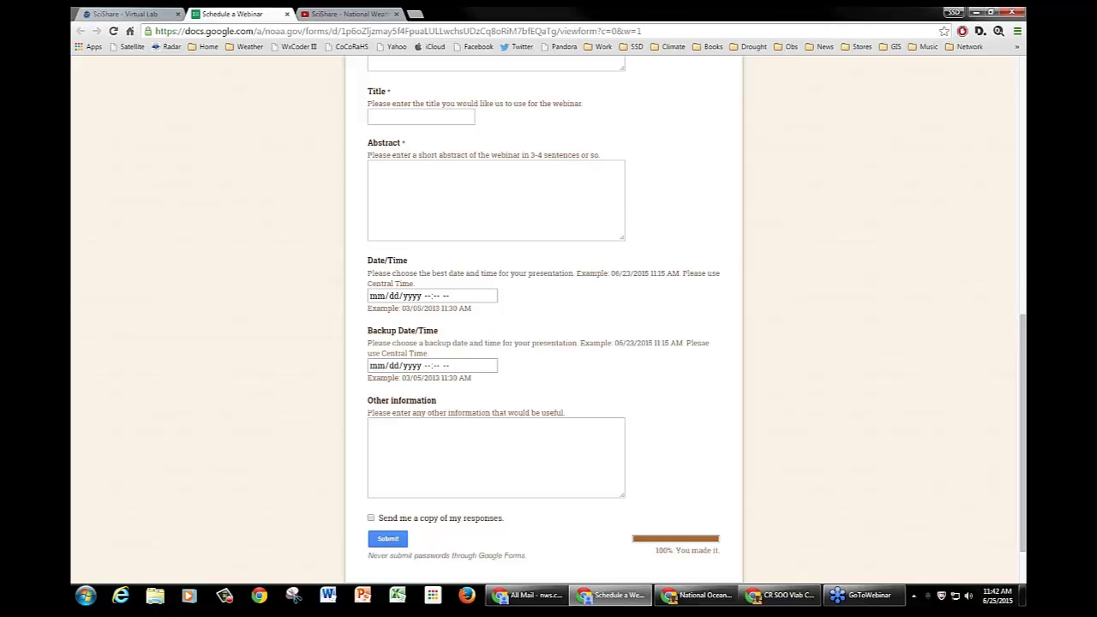
scroll(883, 322, "up", 10)
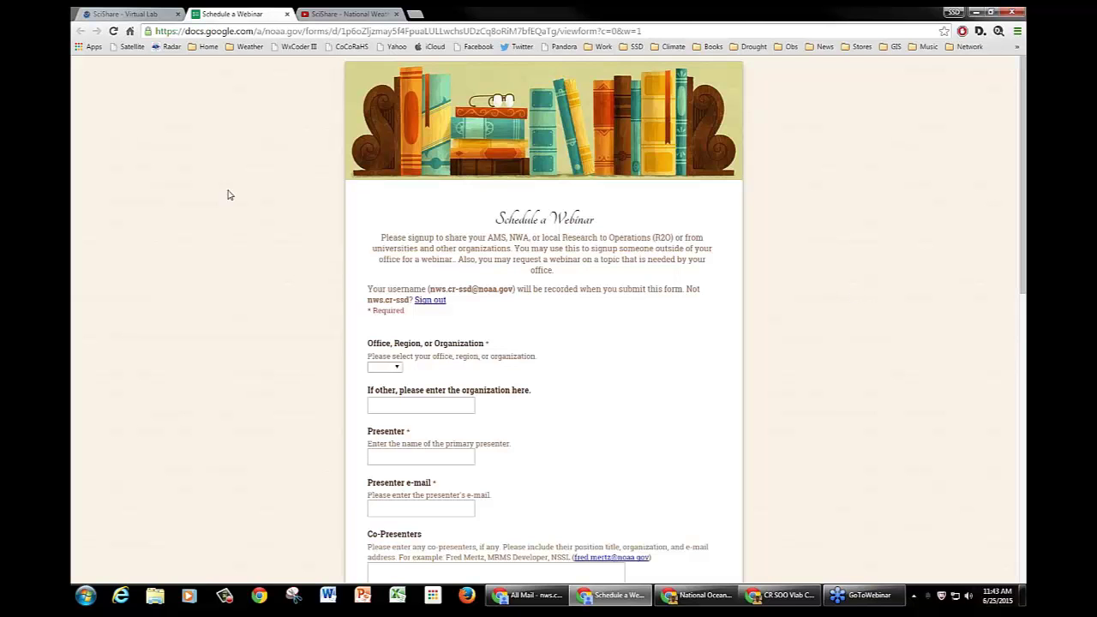
left_click(135, 13)
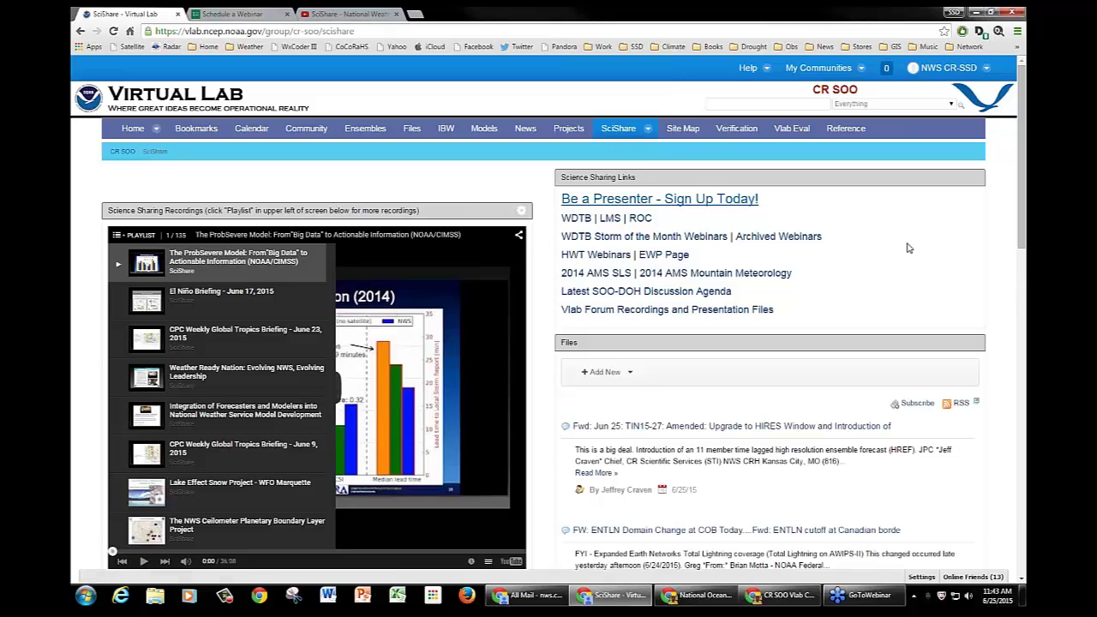
View the evaluation team's goals on the Vlab Eval page and return to the community's home page
mouse_move(616, 130)
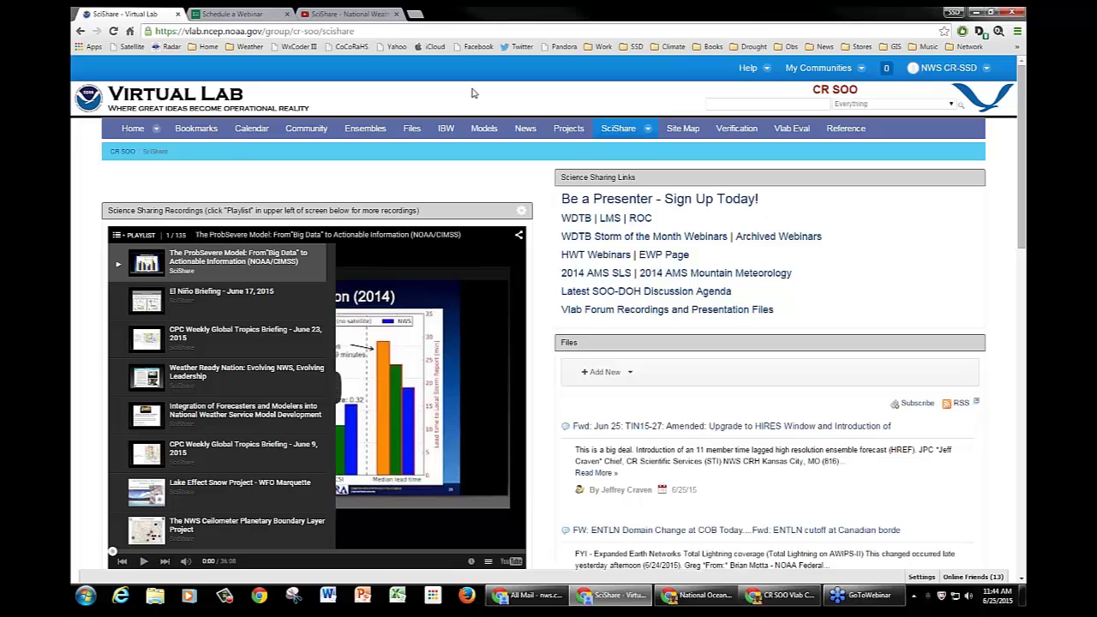
left_click(130, 133)
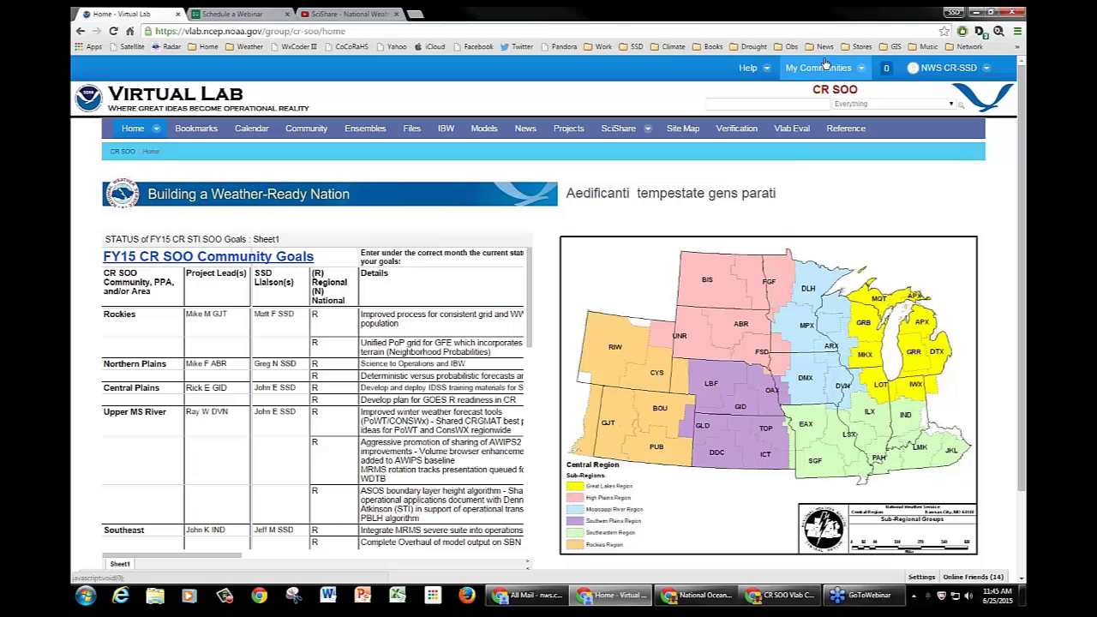
left_click(792, 133)
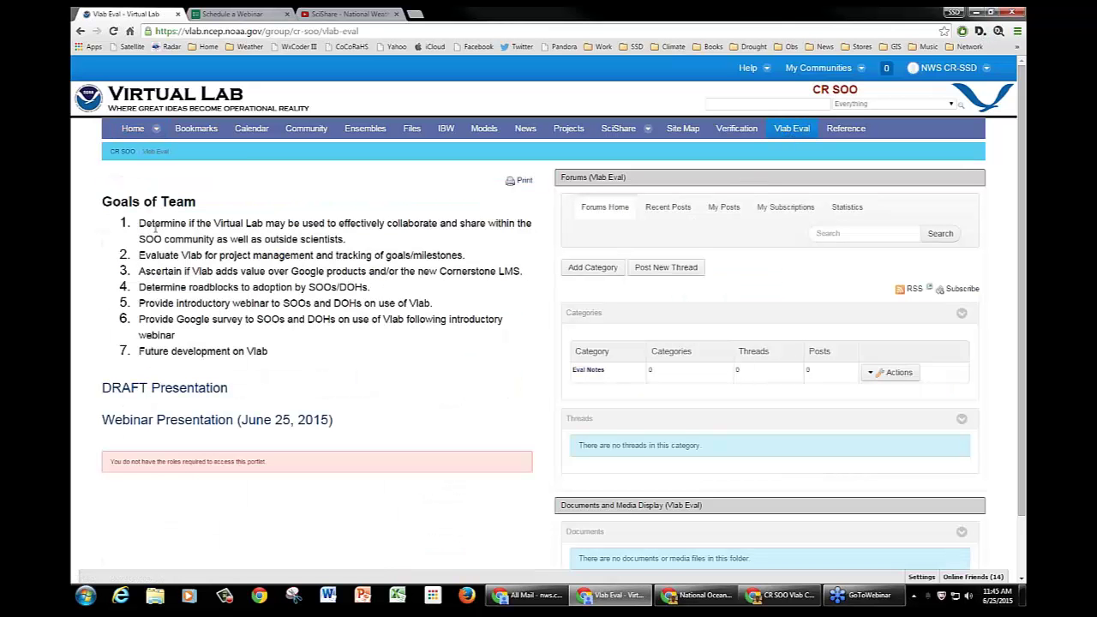
left_click(131, 128)
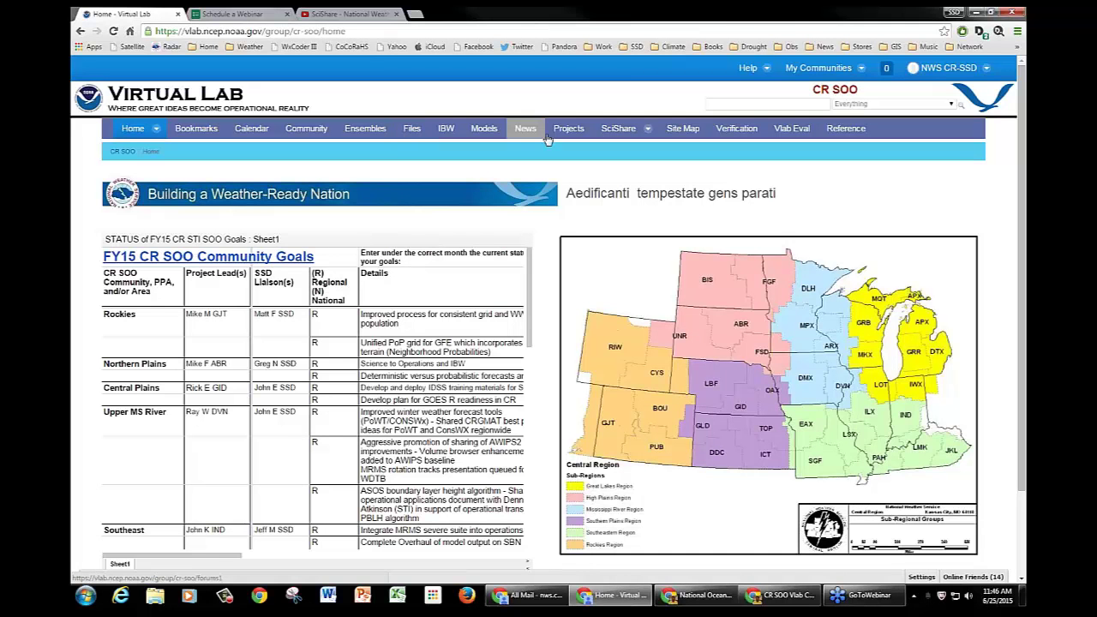
Open the community's Files page and look over its folders and documents
mouse_move(621, 131)
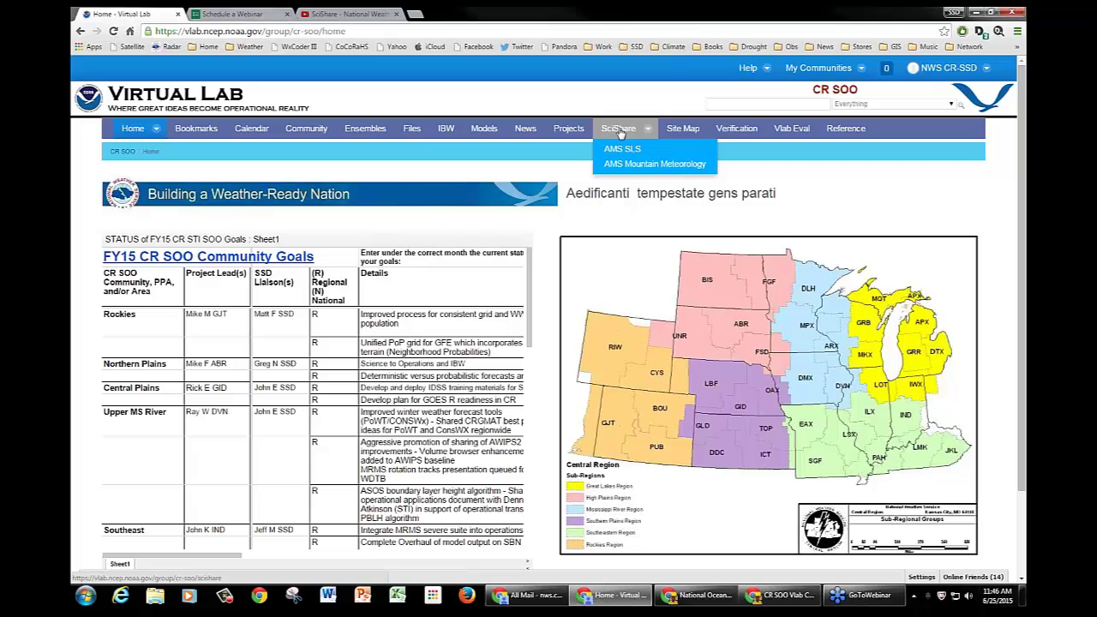
left_click(406, 130)
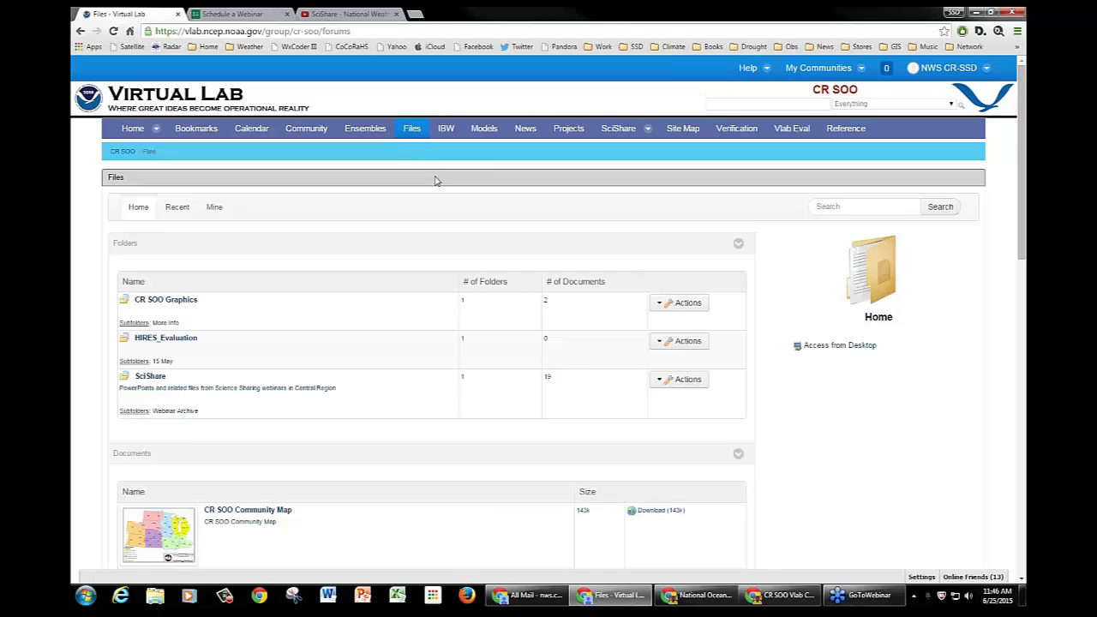
scroll(437, 180, "down", 1)
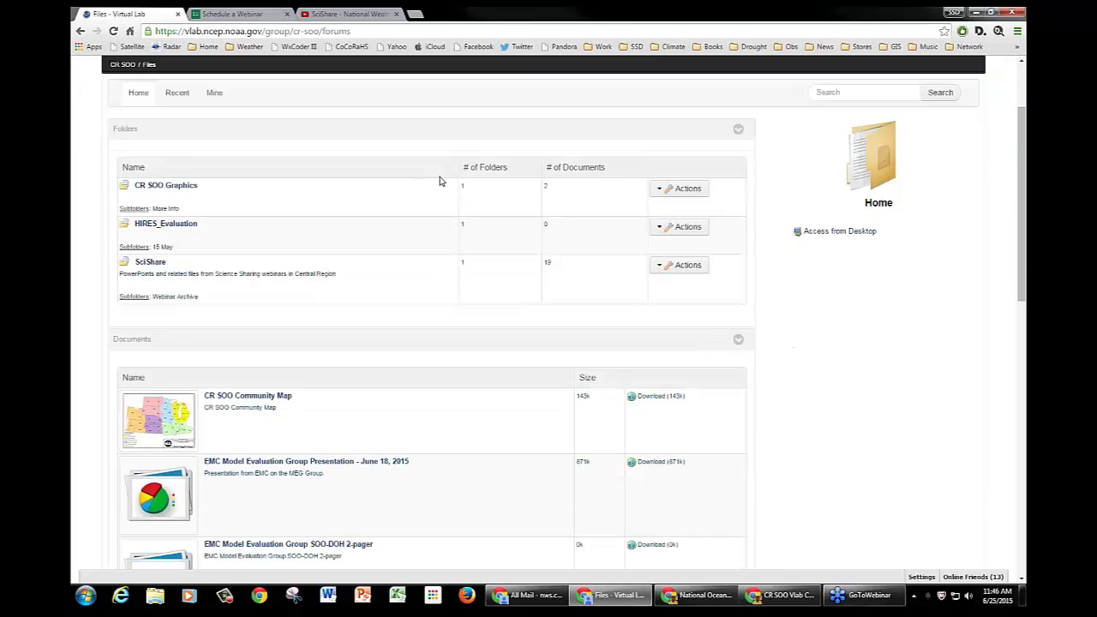
scroll(441, 179, "up", 1)
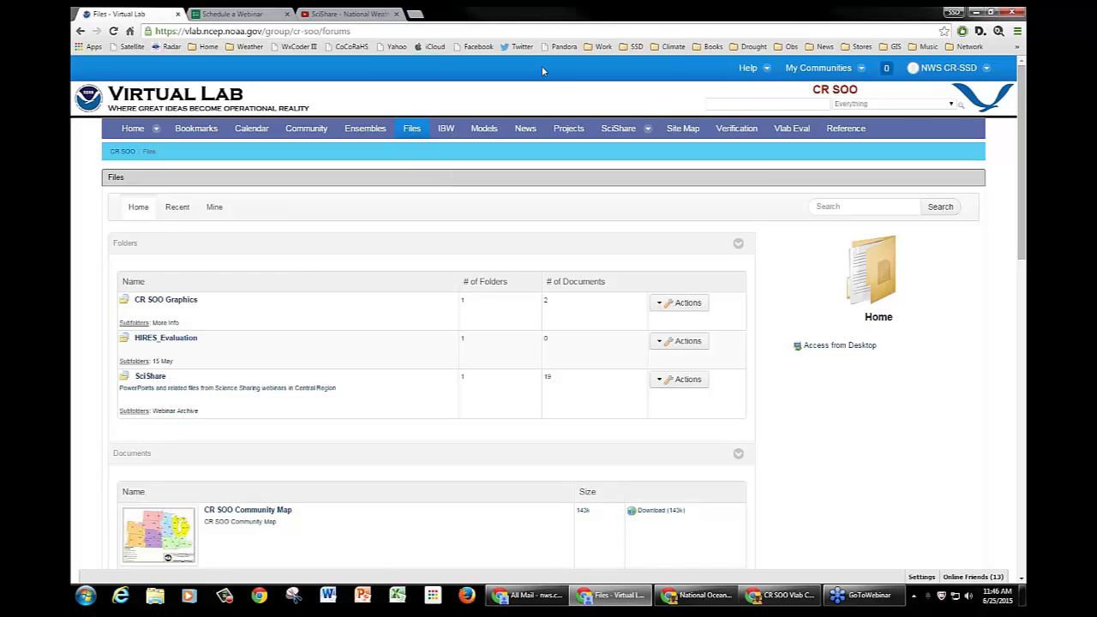
View the community's Models page with its forum categories, and go back to the SciShare page
left_click(485, 130)
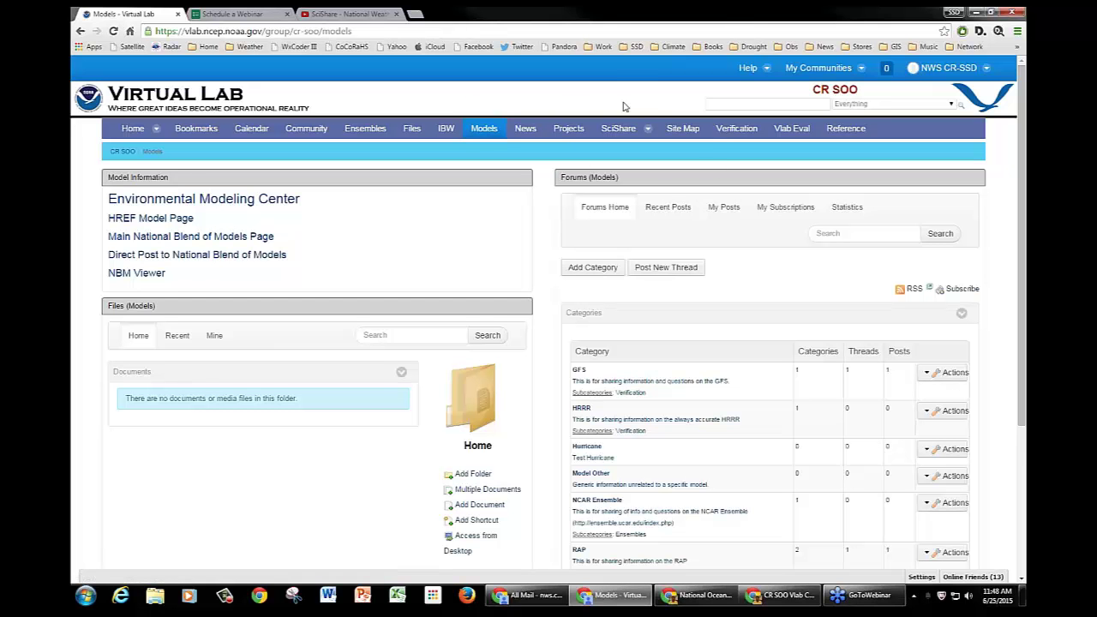
mouse_move(622, 131)
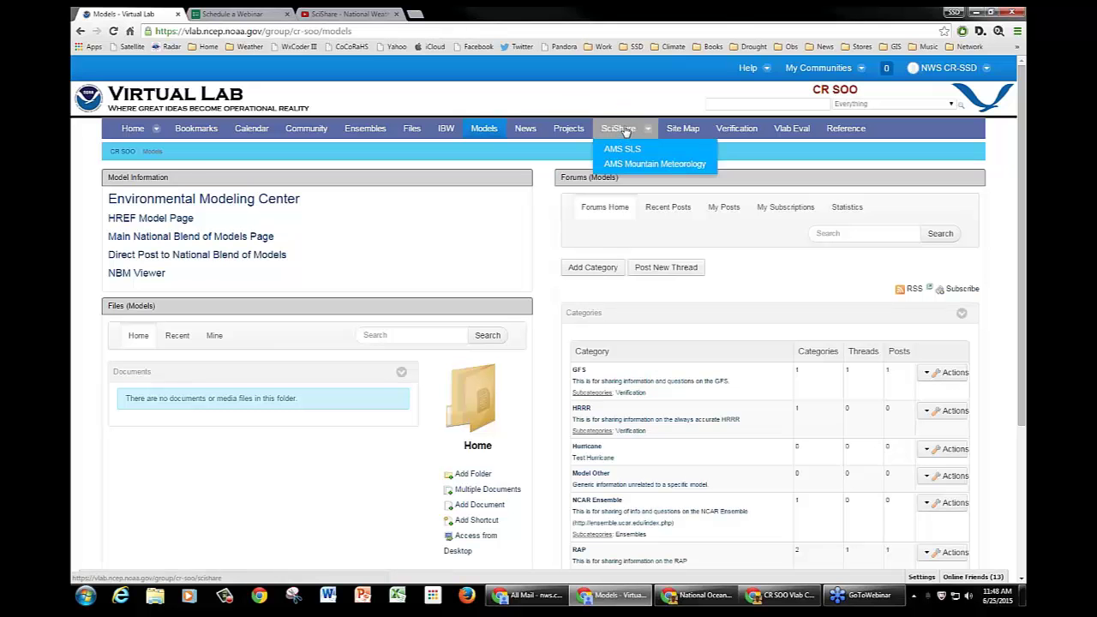
left_click(625, 131)
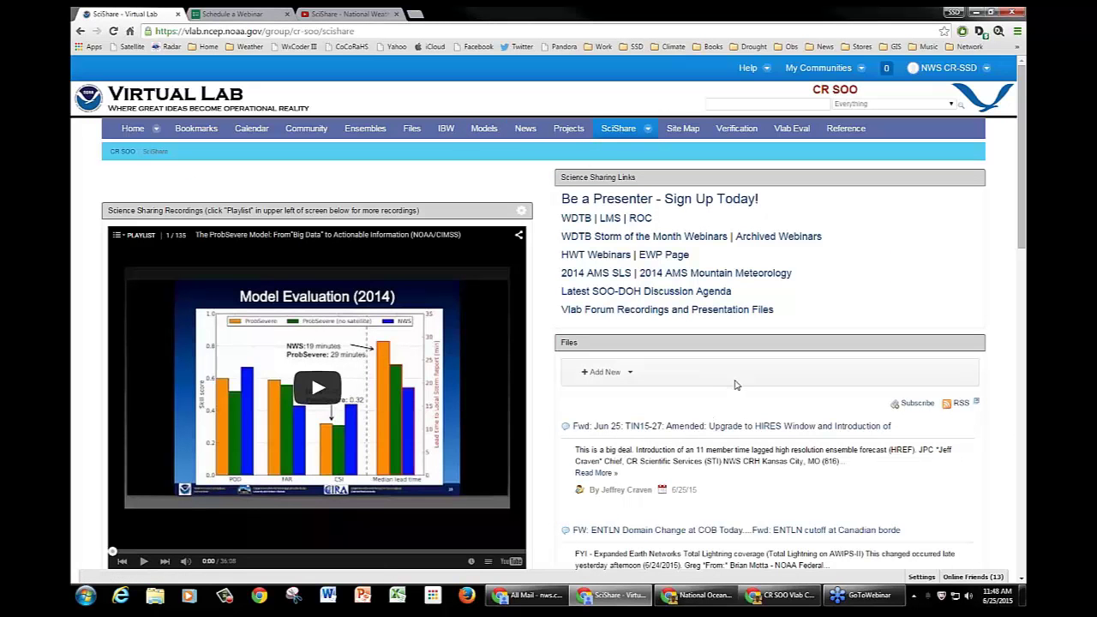
Look over the SciShare folder's subfolder and documents in the community's Files, and return to the top-level file list
scroll(734, 386, "down", 3)
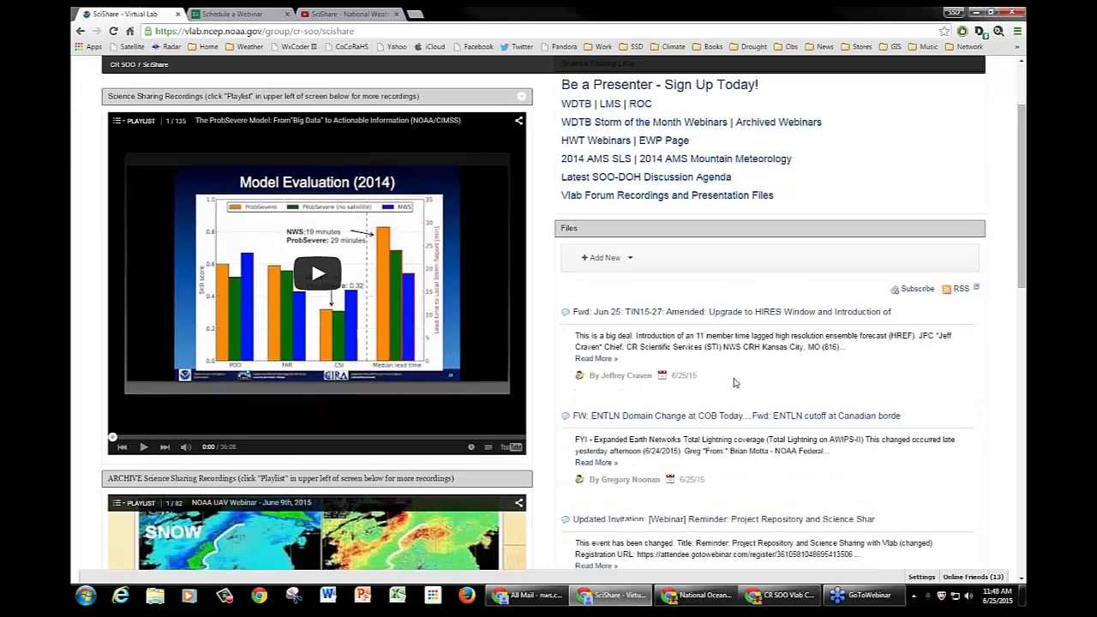
scroll(733, 382, "up", 3)
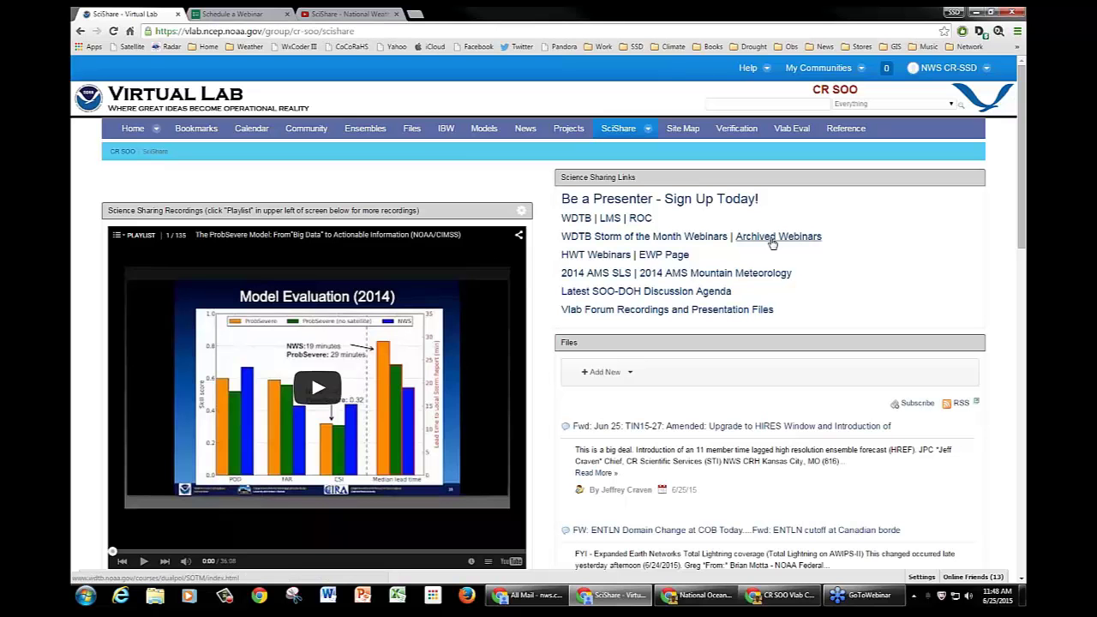
left_click(410, 130)
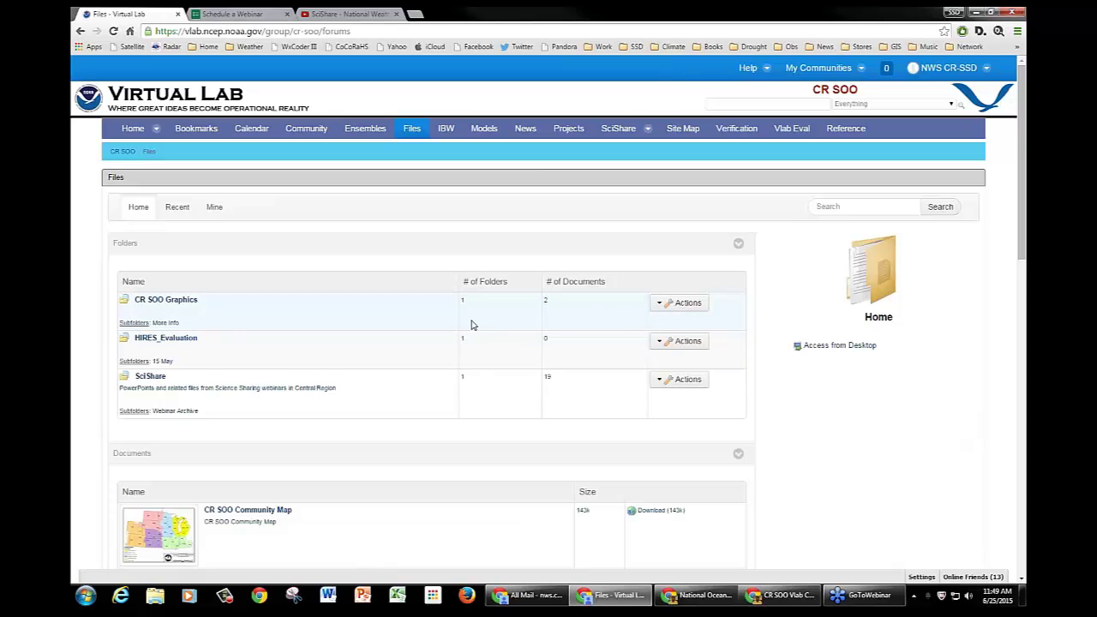
left_click(151, 378)
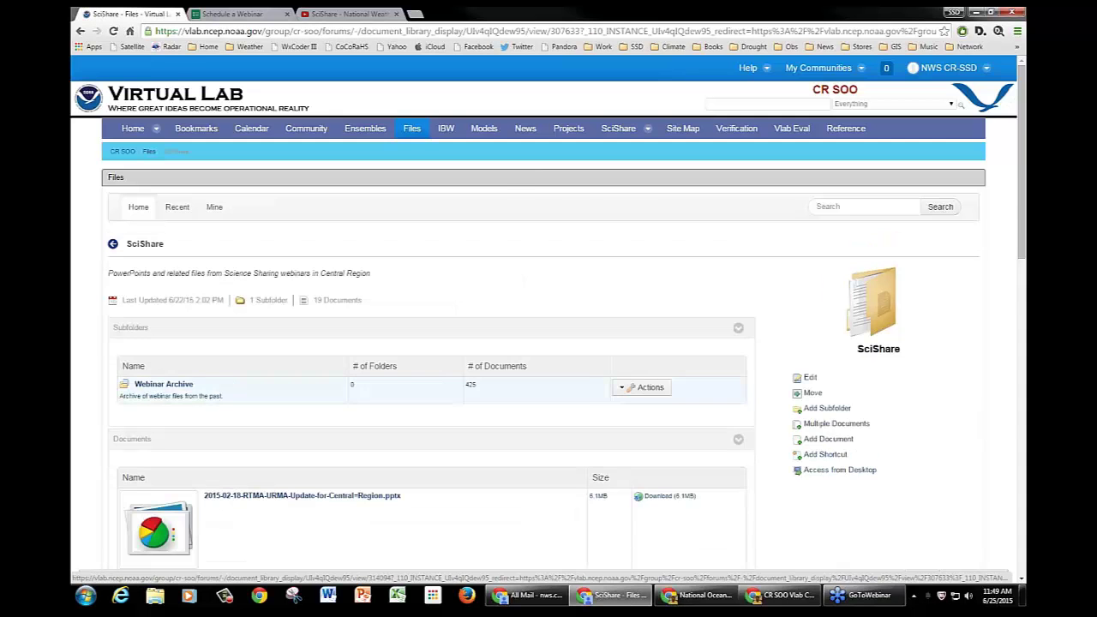
scroll(197, 382, "down", 3)
scroll(228, 380, "down", 3)
scroll(229, 379, "up", 8)
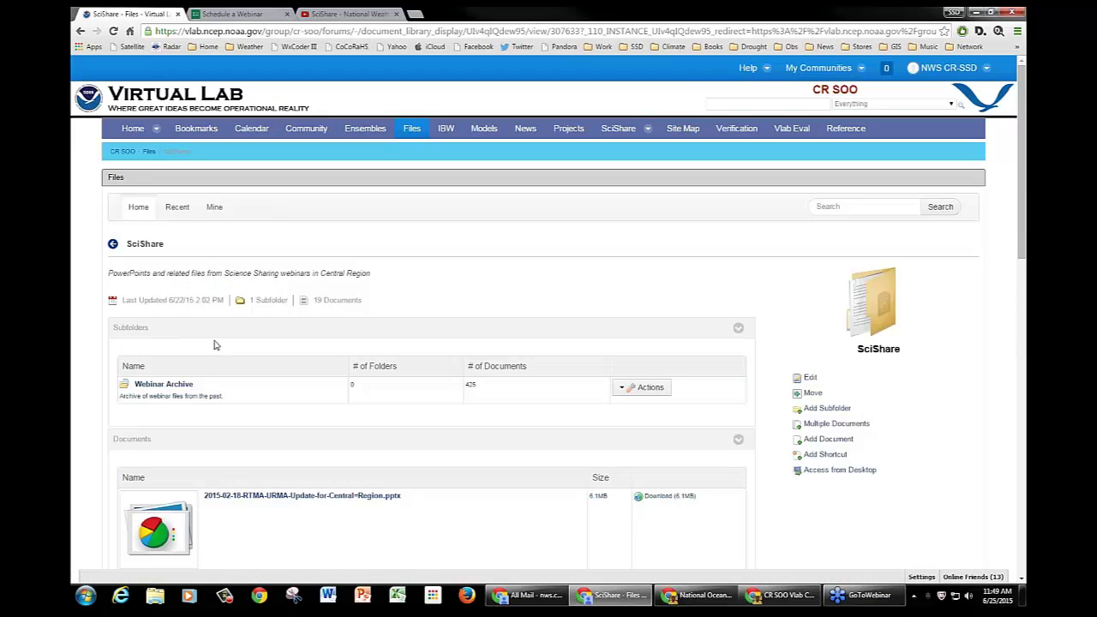
left_click(113, 245)
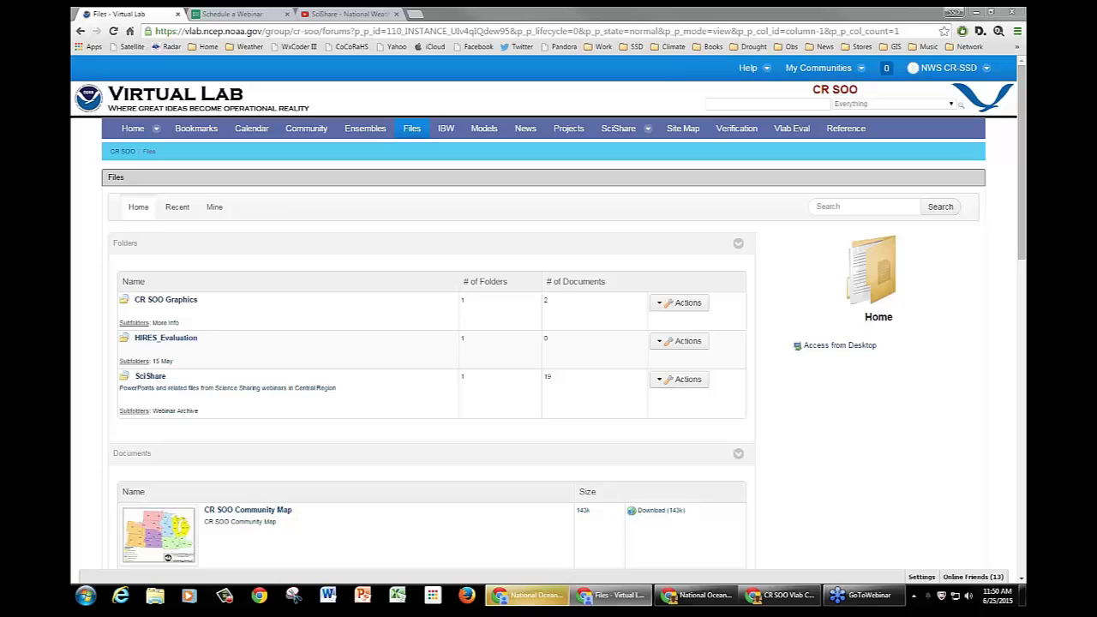
Open the community's Models page and view its model links, files and forum categories
left_click(620, 128)
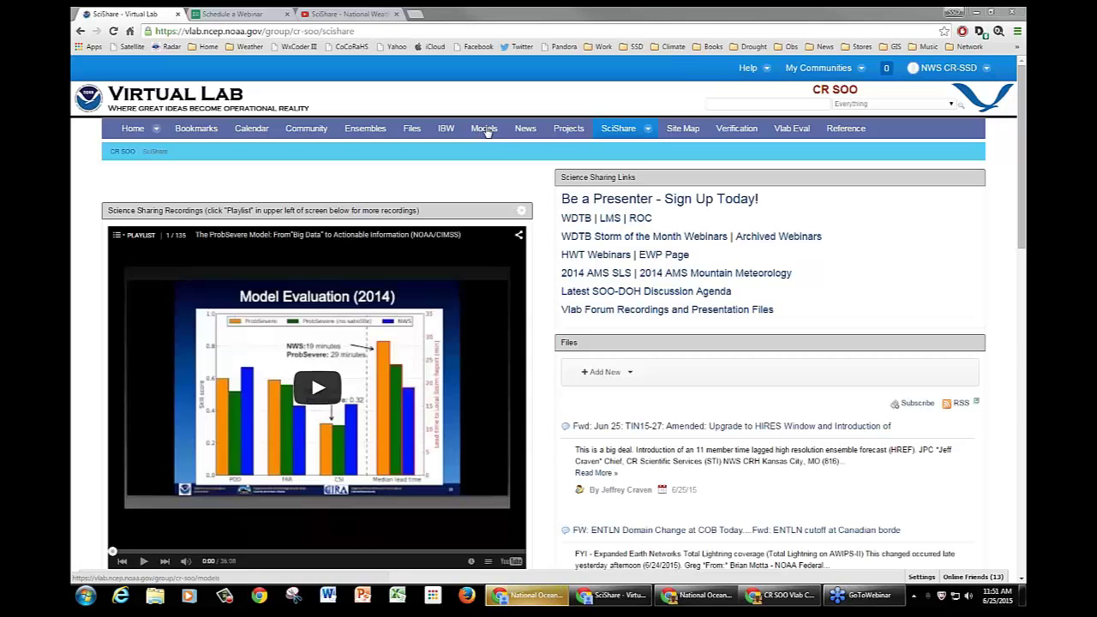
left_click(484, 128)
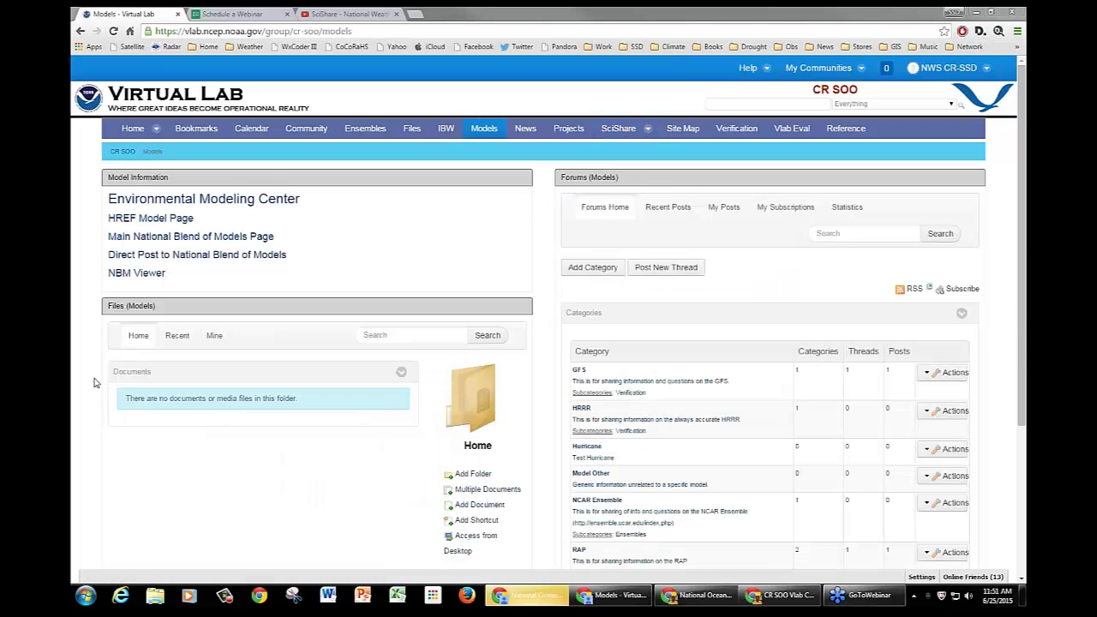
scroll(96, 381, "down", 1)
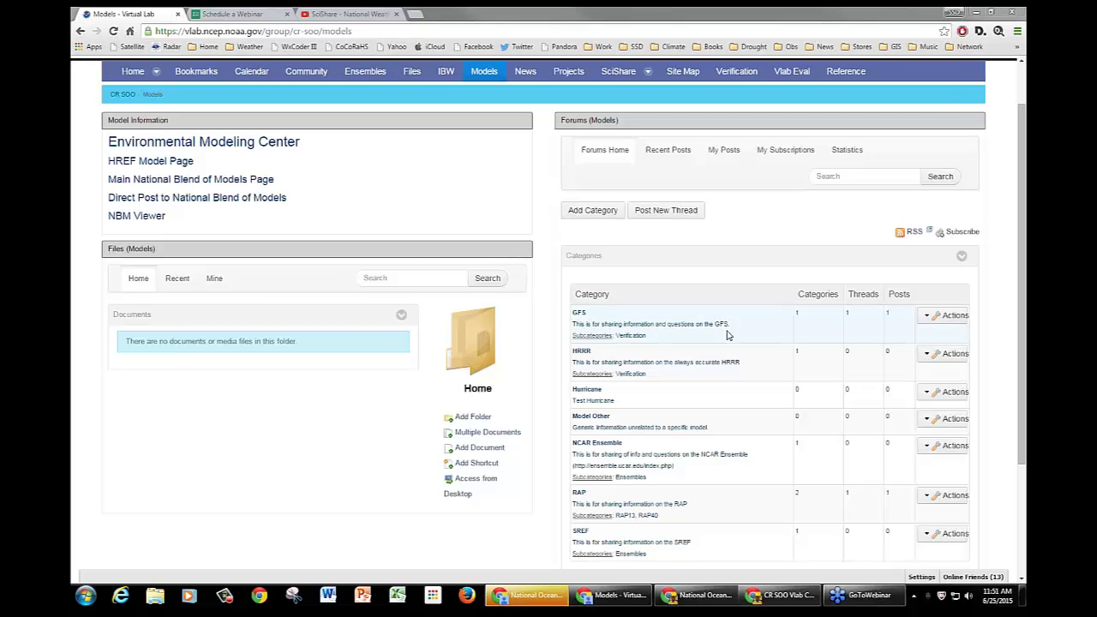
scroll(1013, 208, "up", 1)
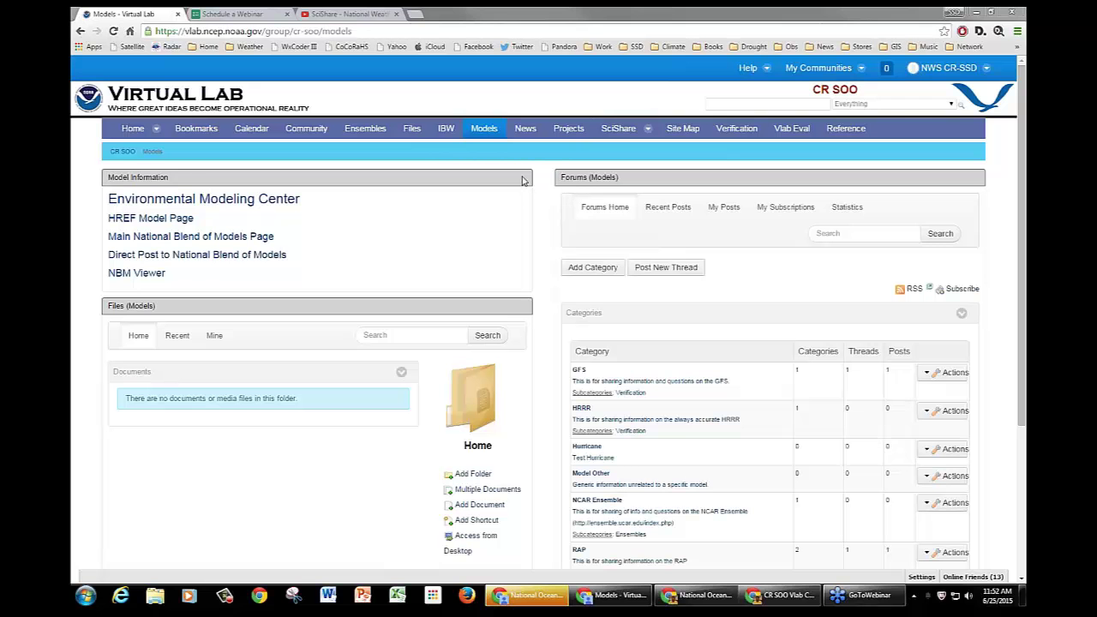
Limit the site search to This Organization and search the CR SOO community for "qlcs"
left_click(949, 108)
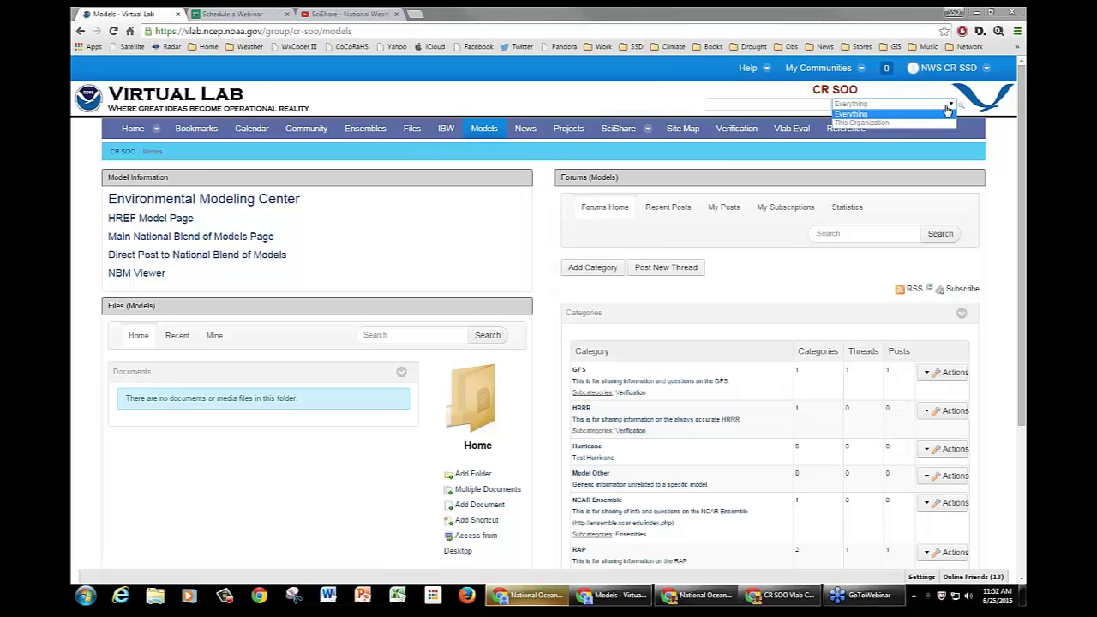
left_click(869, 123)
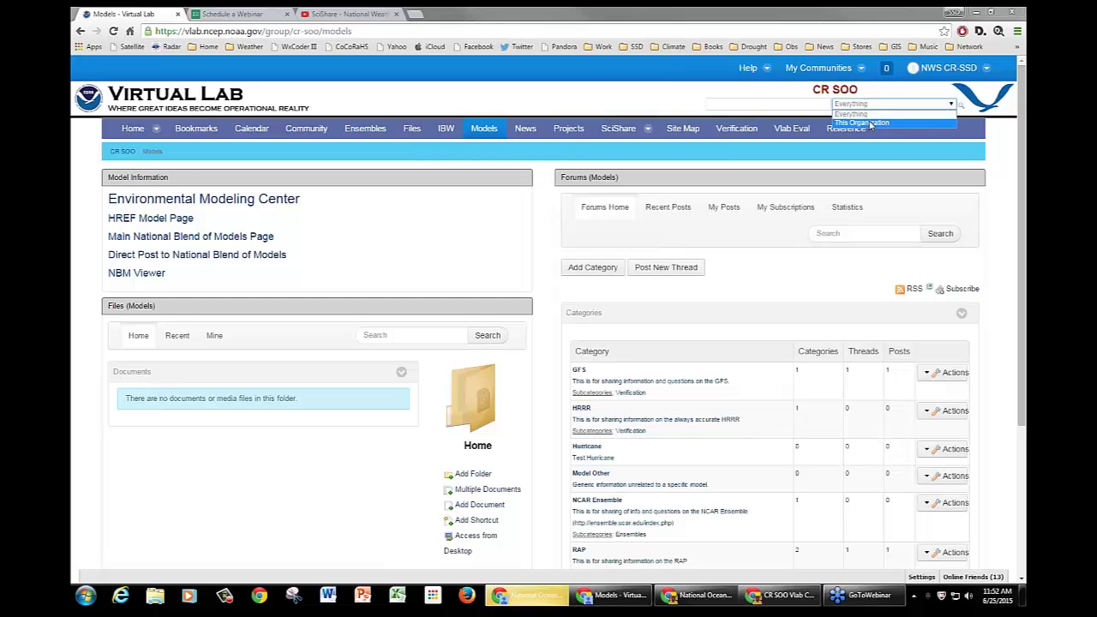
left_click(782, 105)
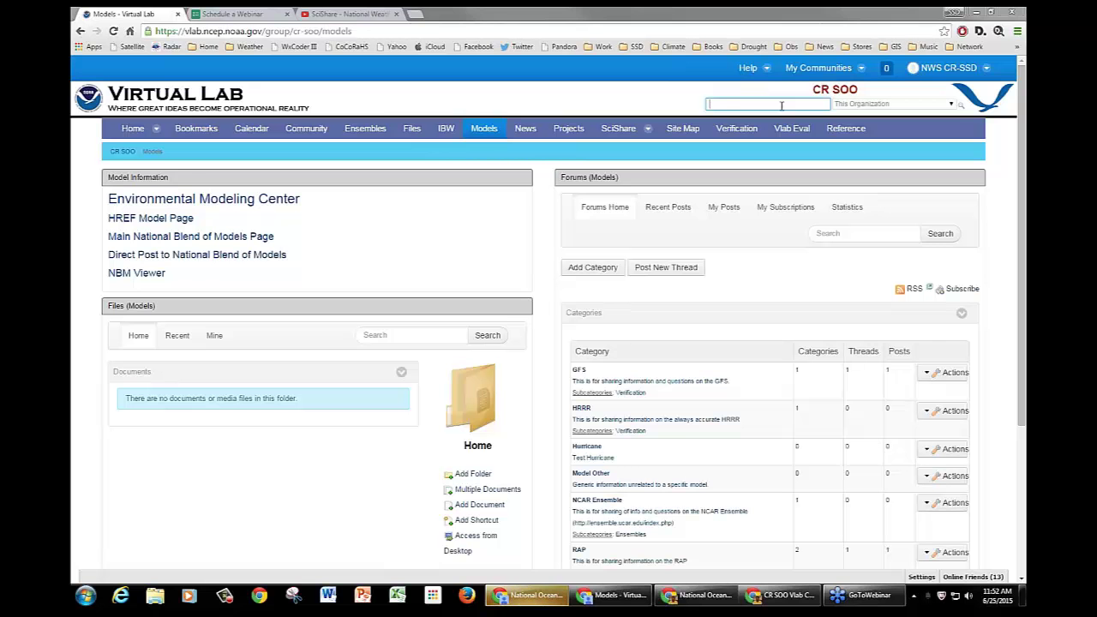
left_click(737, 102)
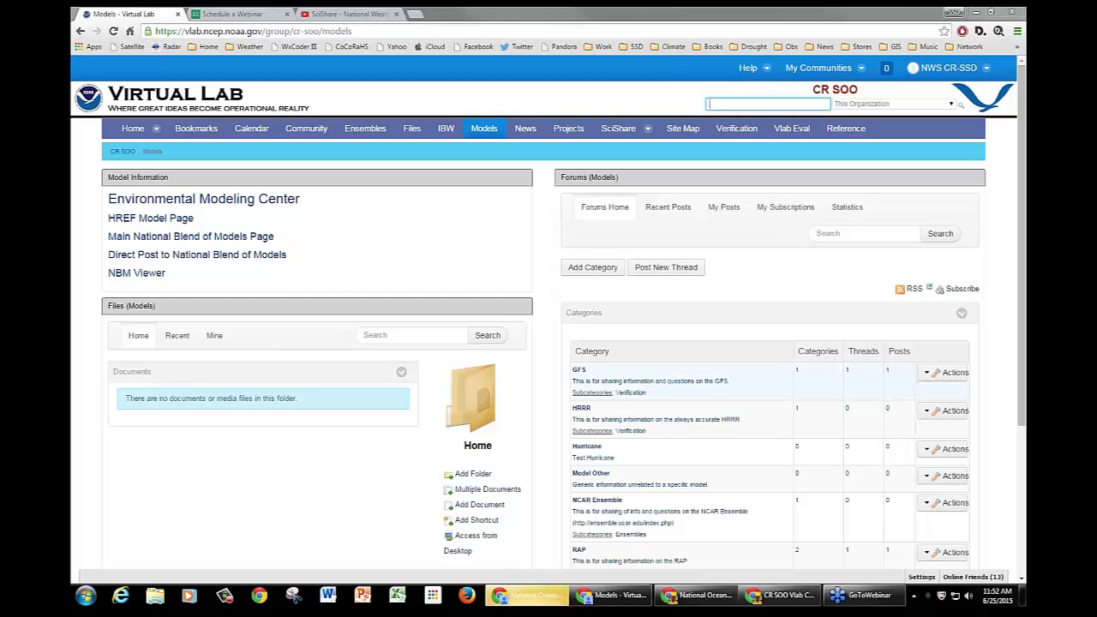
left_click(725, 104)
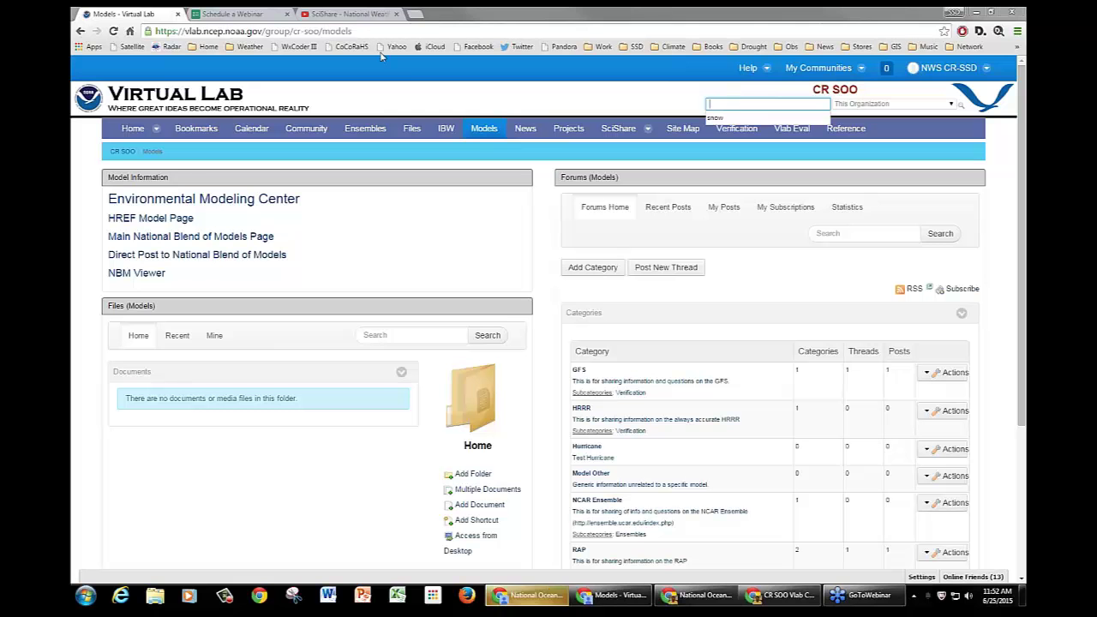
left_click(397, 105)
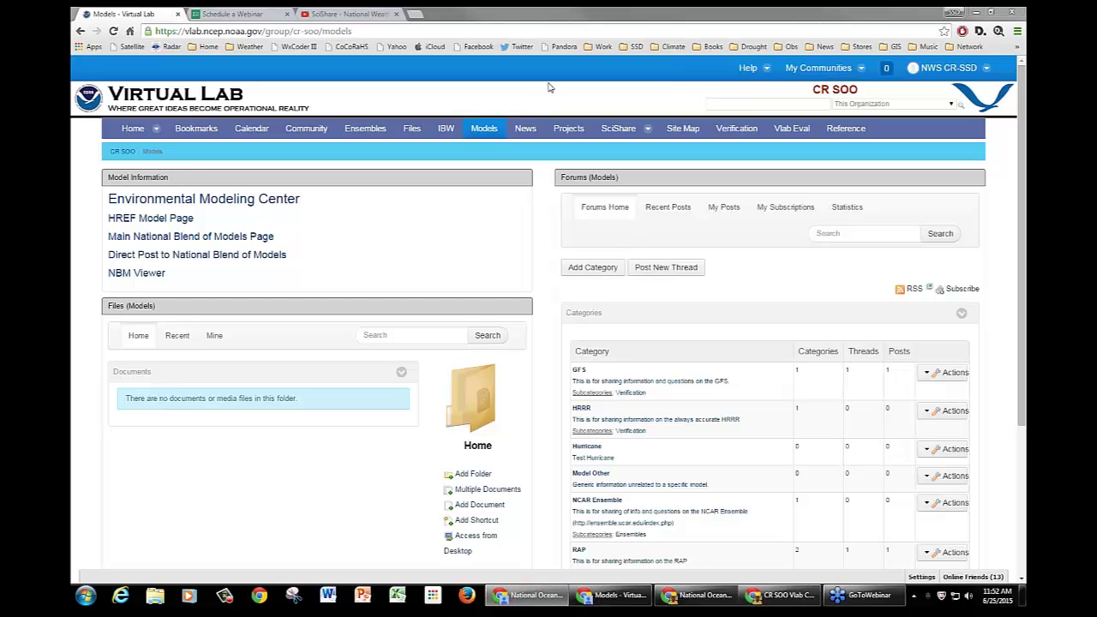
left_click(772, 103)
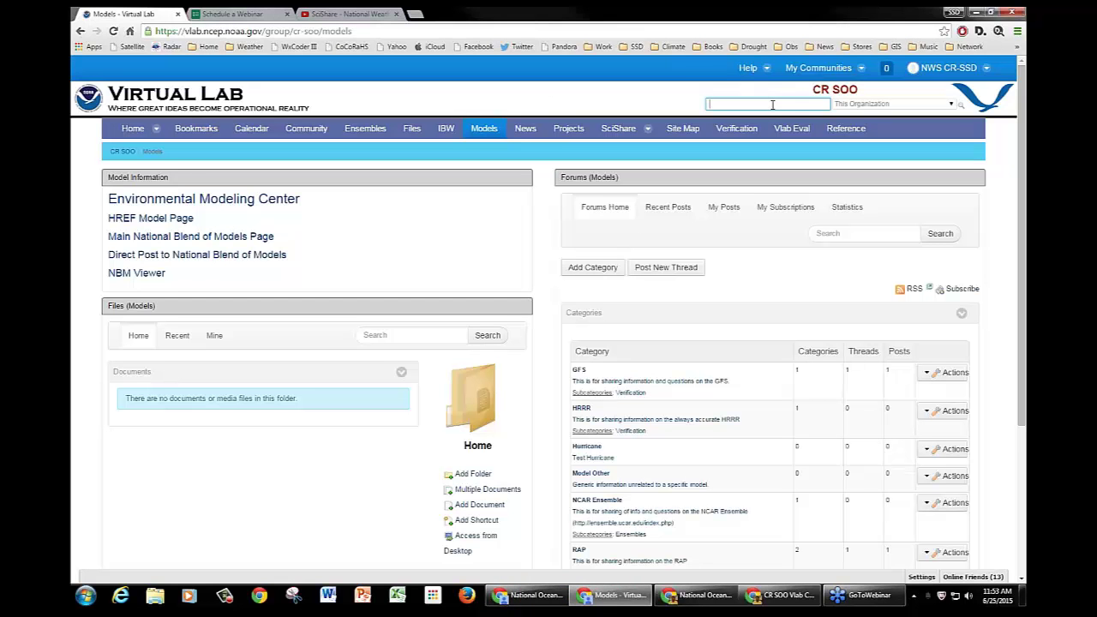
type("qlcs")
key("Return")
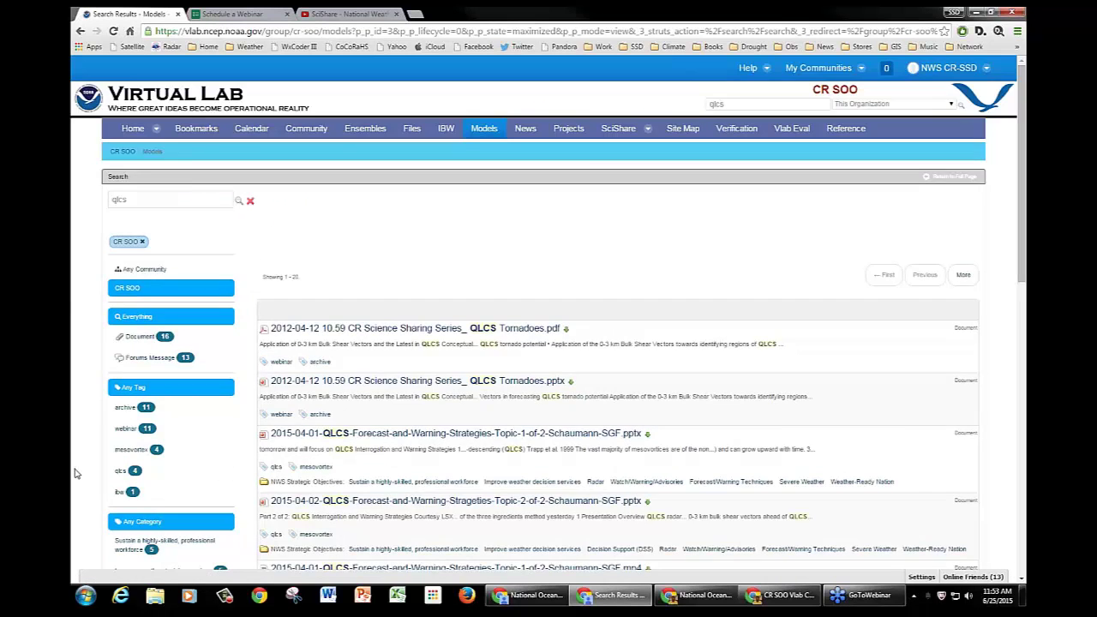
Examine the qlcs search results along with the type, tag, category, folder, user and time filters
scroll(73, 470, "down", 4)
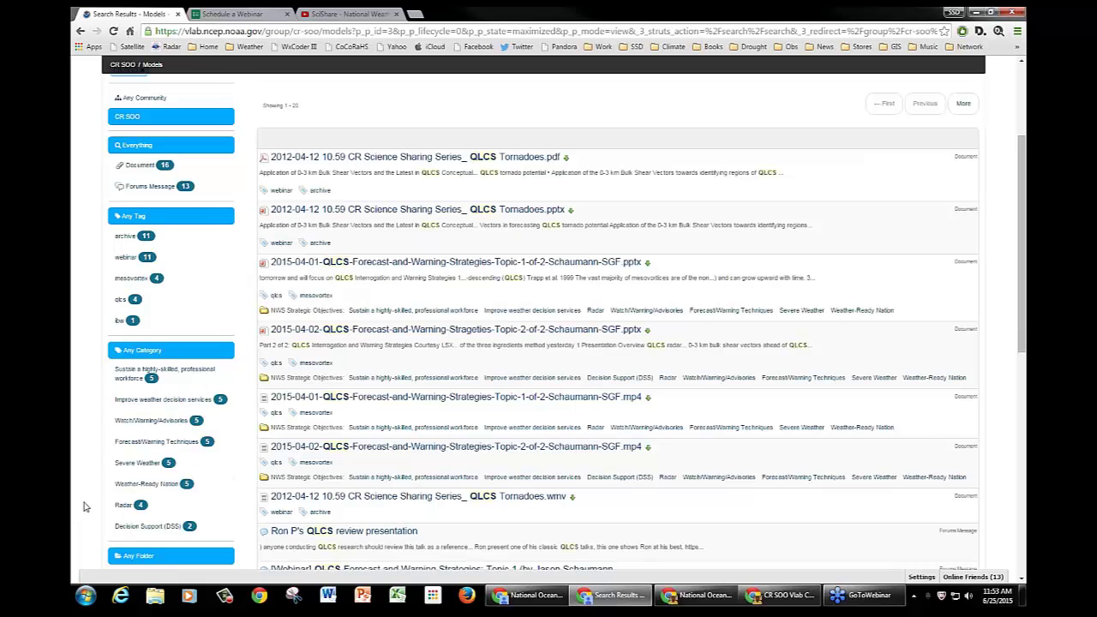
scroll(77, 506, "down", 3)
scroll(79, 505, "down", 6)
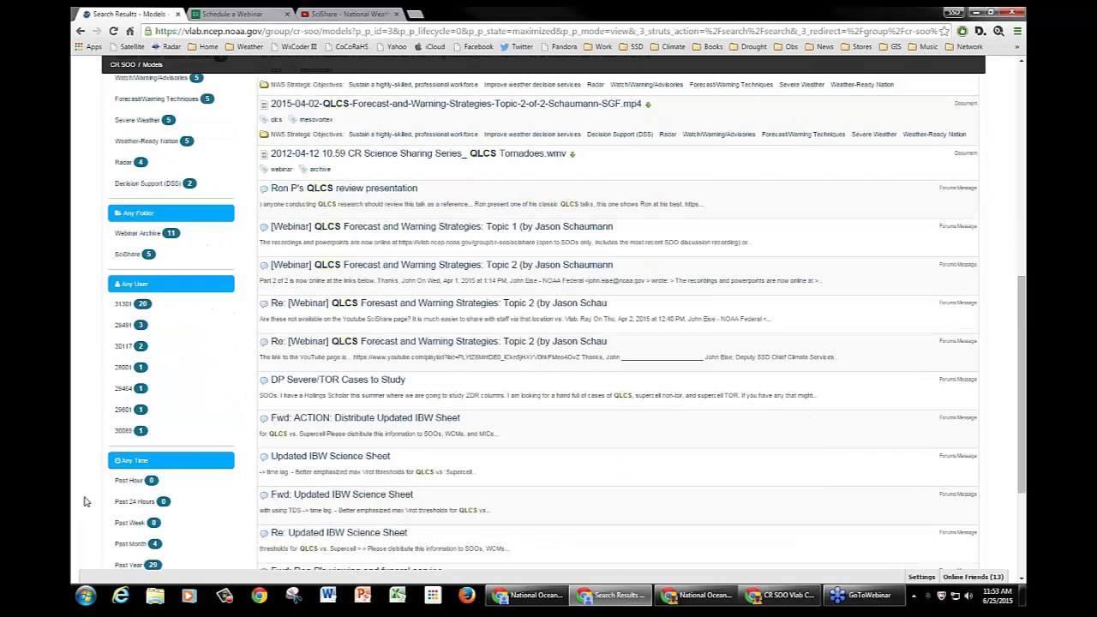
scroll(86, 501, "down", 3)
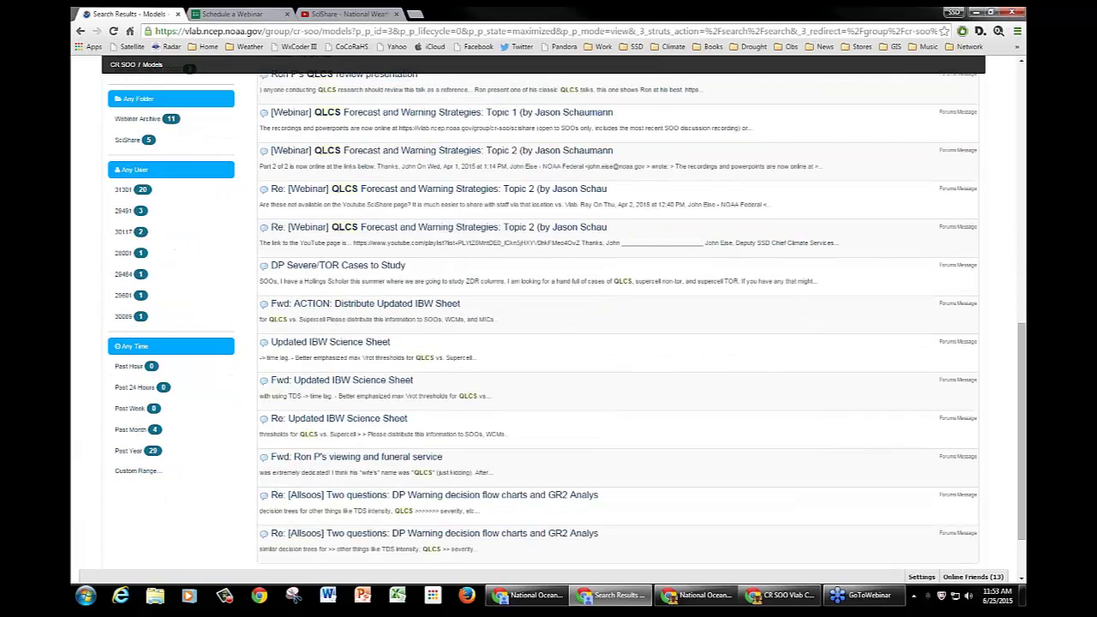
scroll(97, 412, "up", 9)
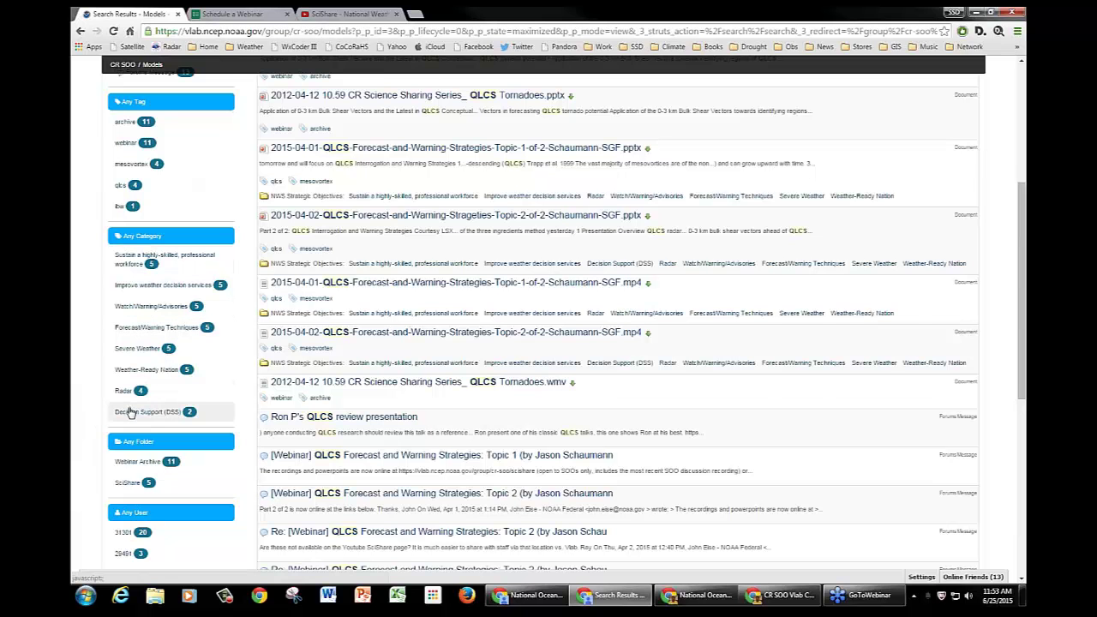
scroll(90, 392, "up", 1)
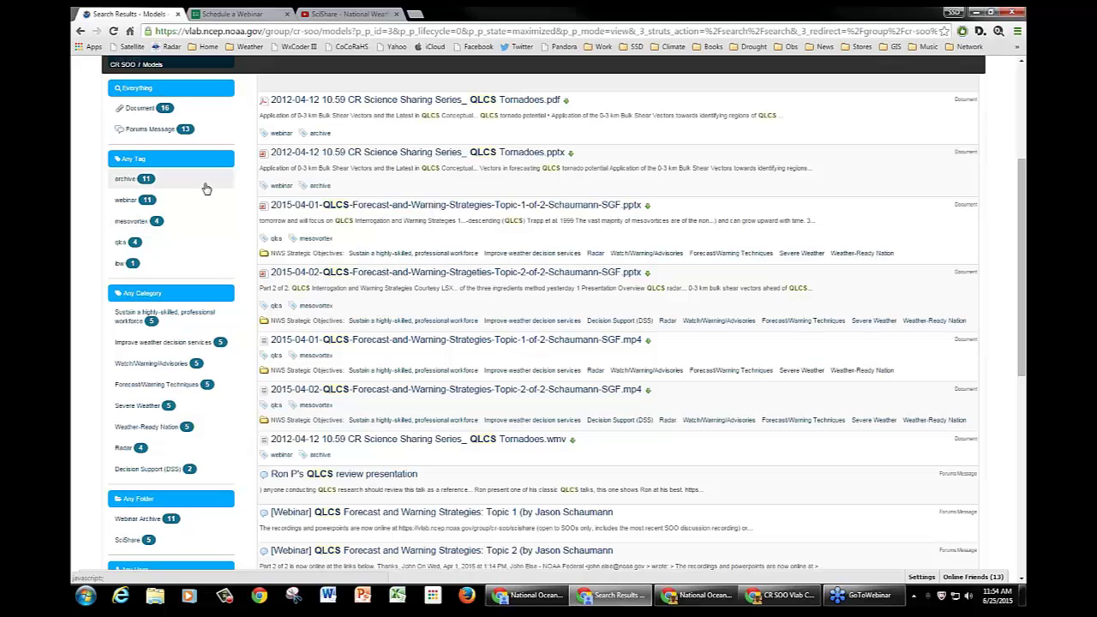
scroll(275, 181, "up", 2)
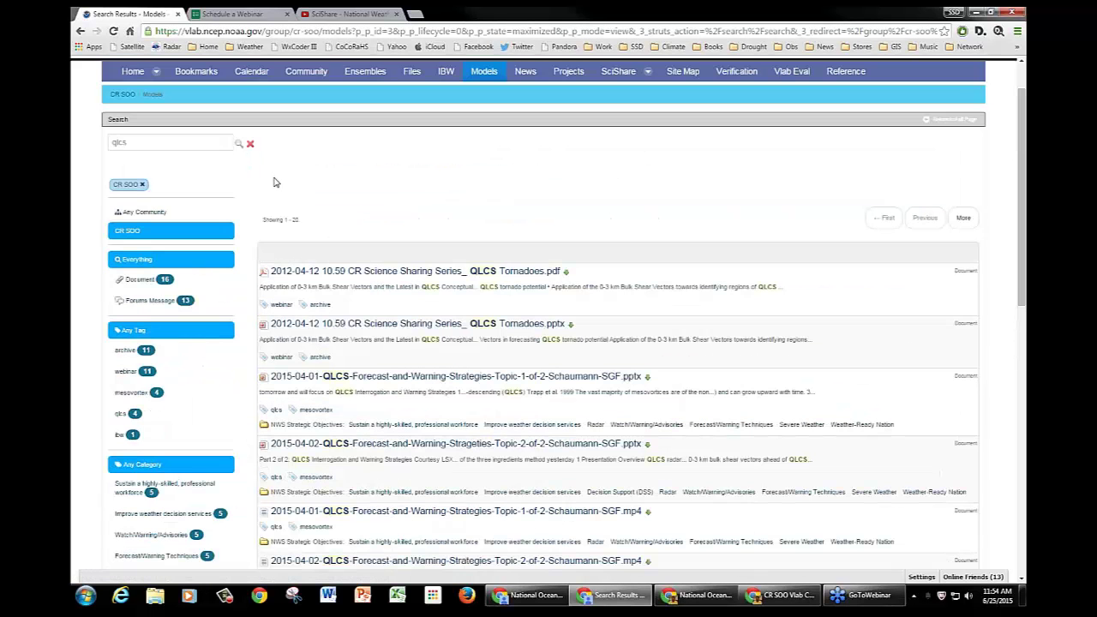
scroll(274, 180, "up", 1)
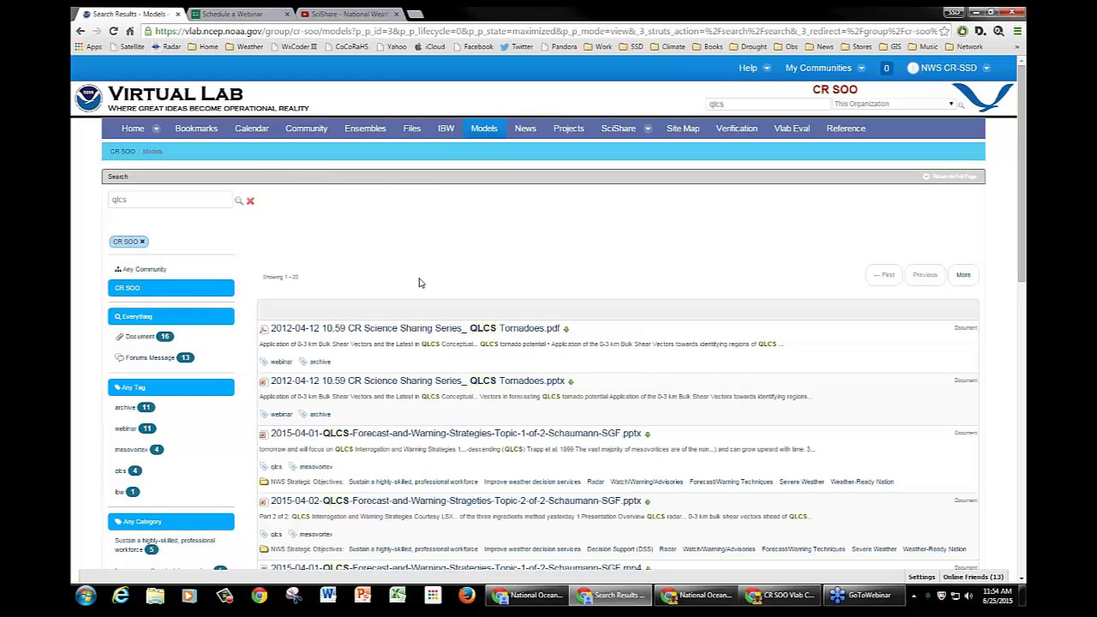
scroll(591, 368, "down", 1)
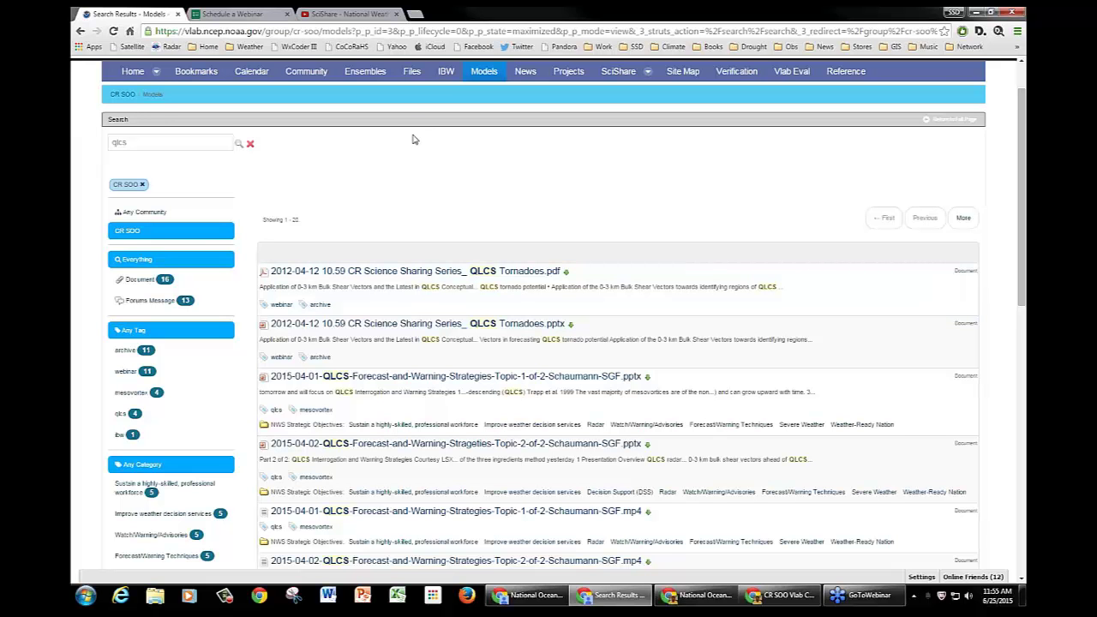
scroll(418, 144, "up", 1)
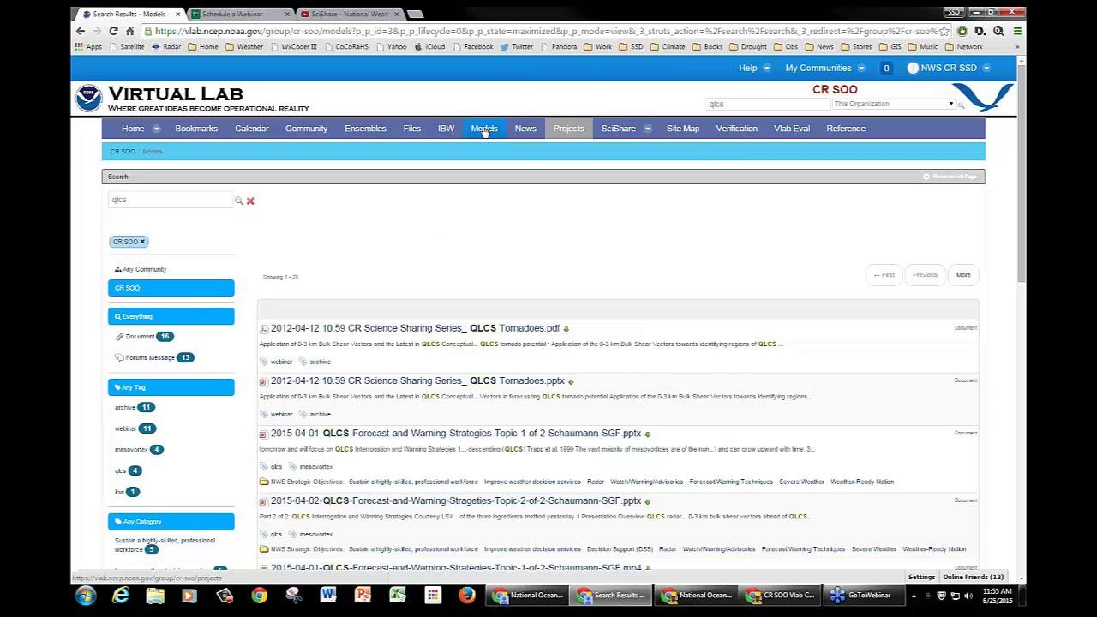
Open the New Document form for the SciShare folder from the Files page and review its fields
mouse_move(607, 133)
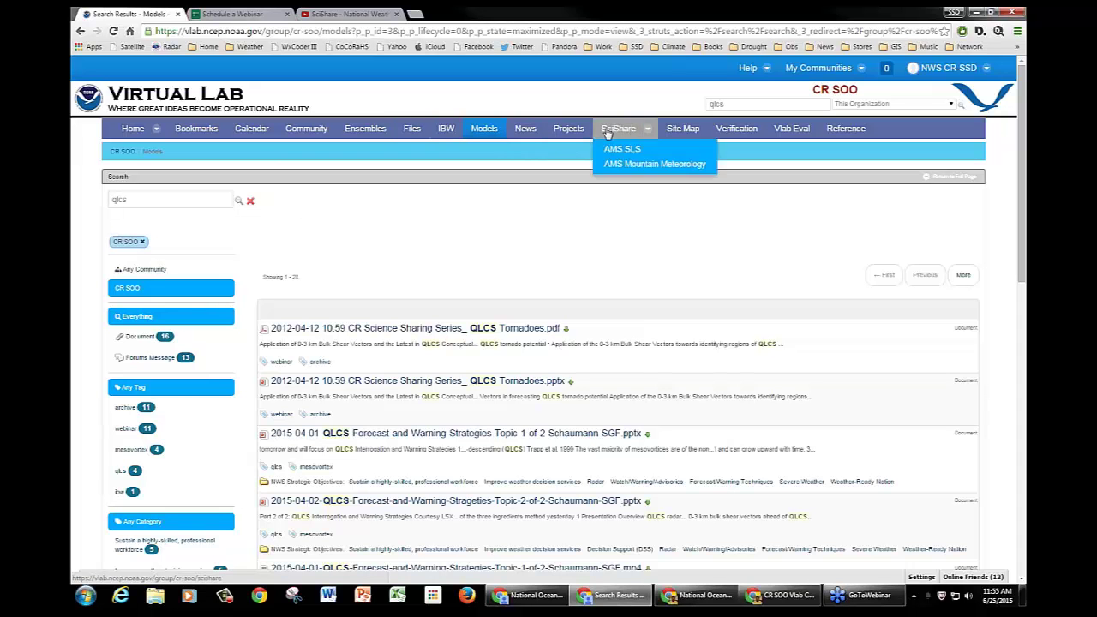
left_click(409, 131)
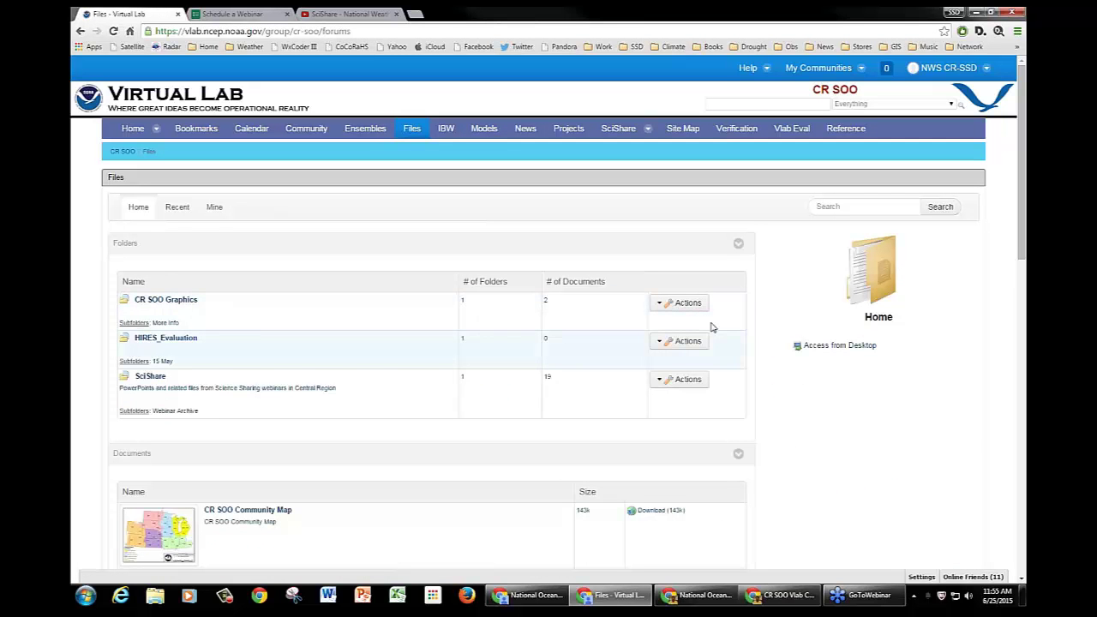
left_click(681, 303)
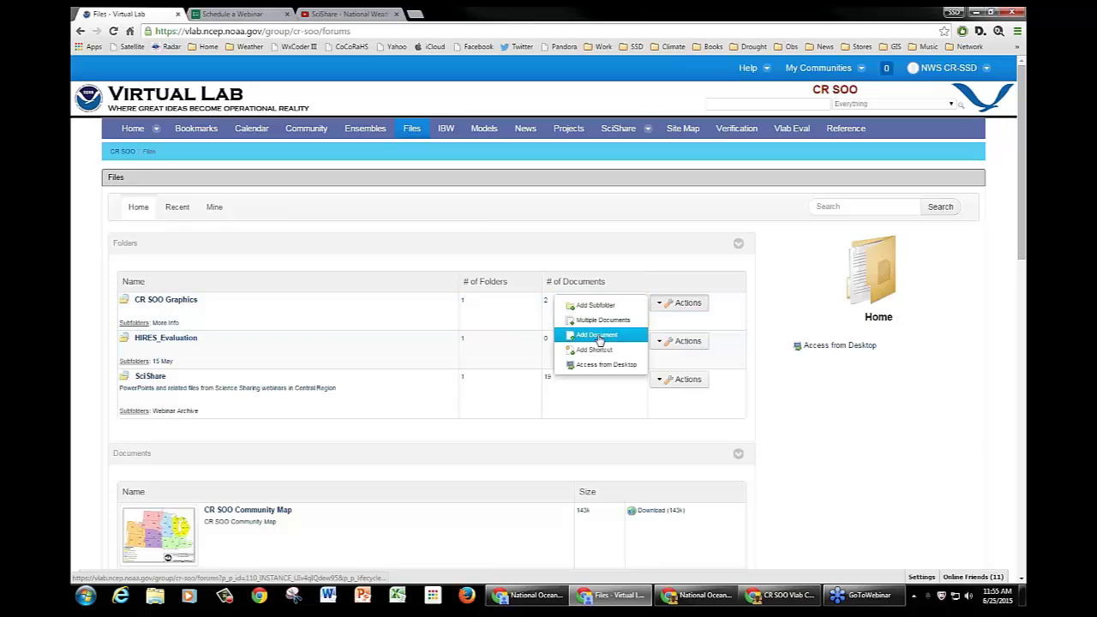
left_click(666, 382)
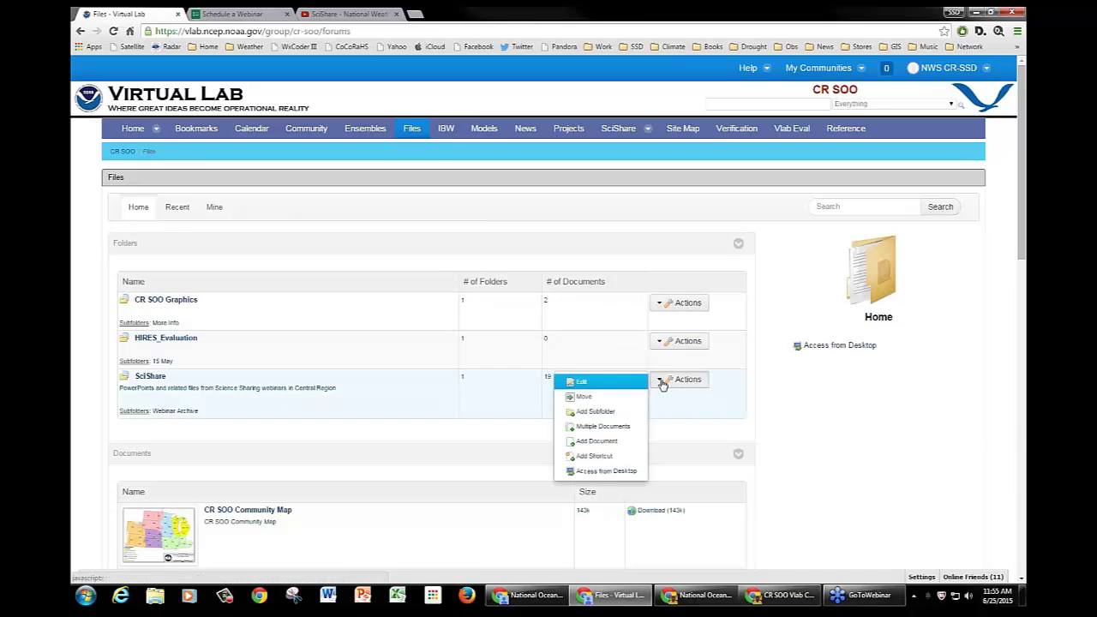
left_click(595, 442)
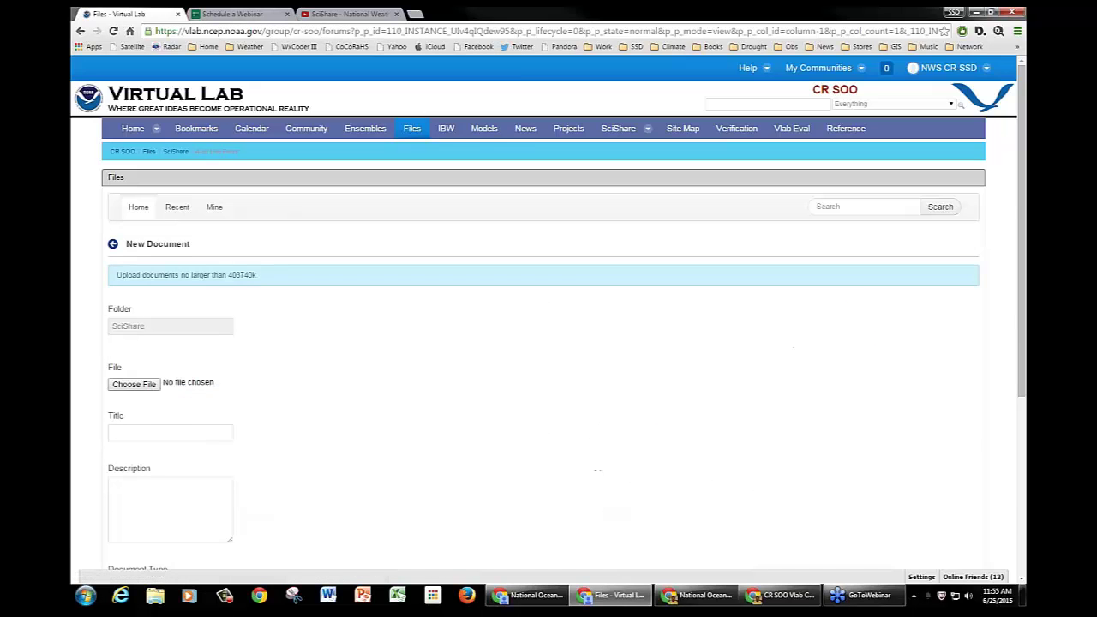
scroll(538, 409, "down", 4)
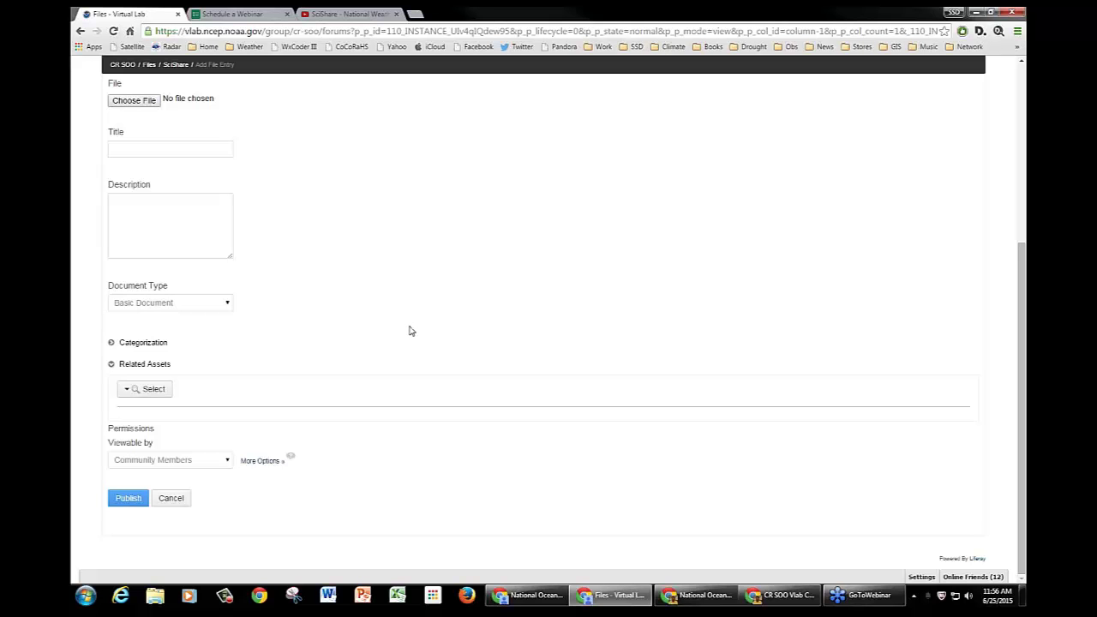
scroll(407, 332, "up", 4)
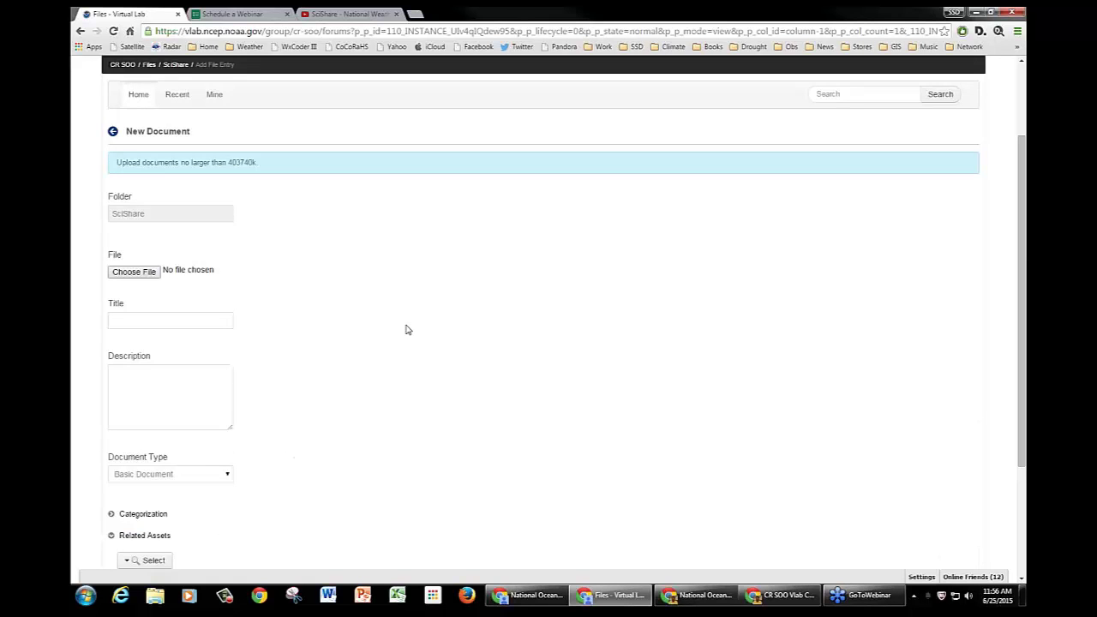
scroll(408, 330, "down", 2)
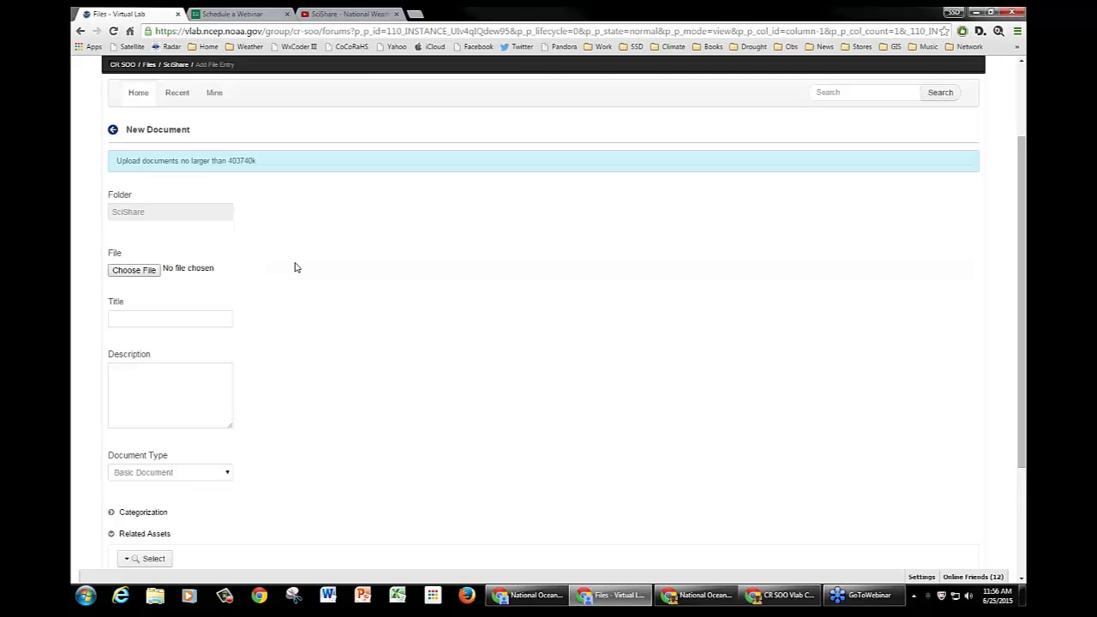
Expand the new document's Categorization section and look through the available Models categories
scroll(294, 267, "down", 2)
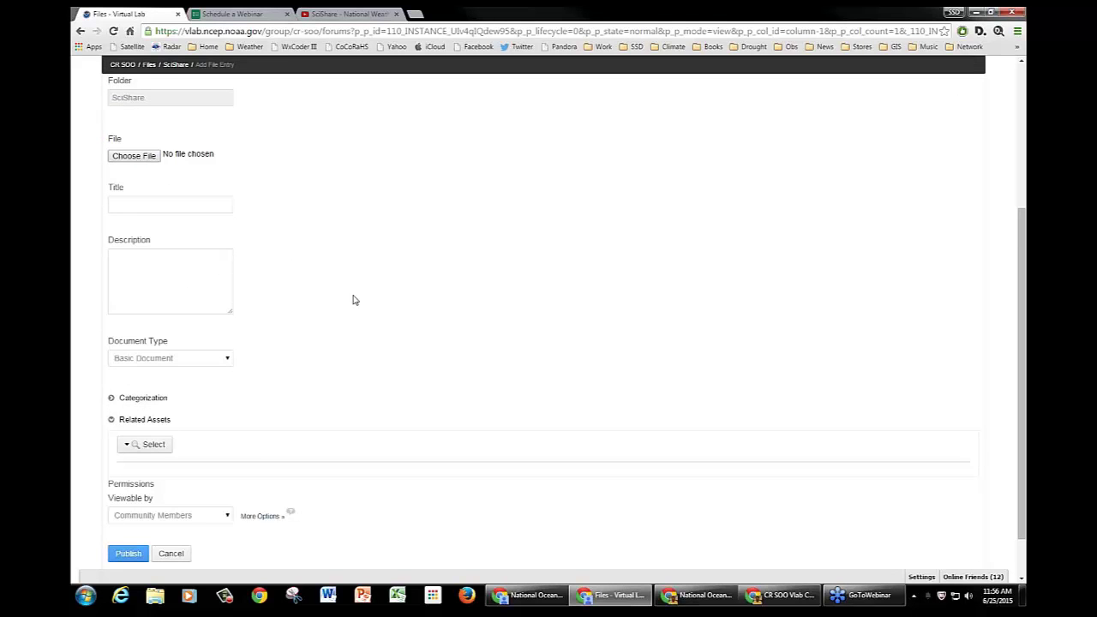
scroll(370, 321, "down", 1)
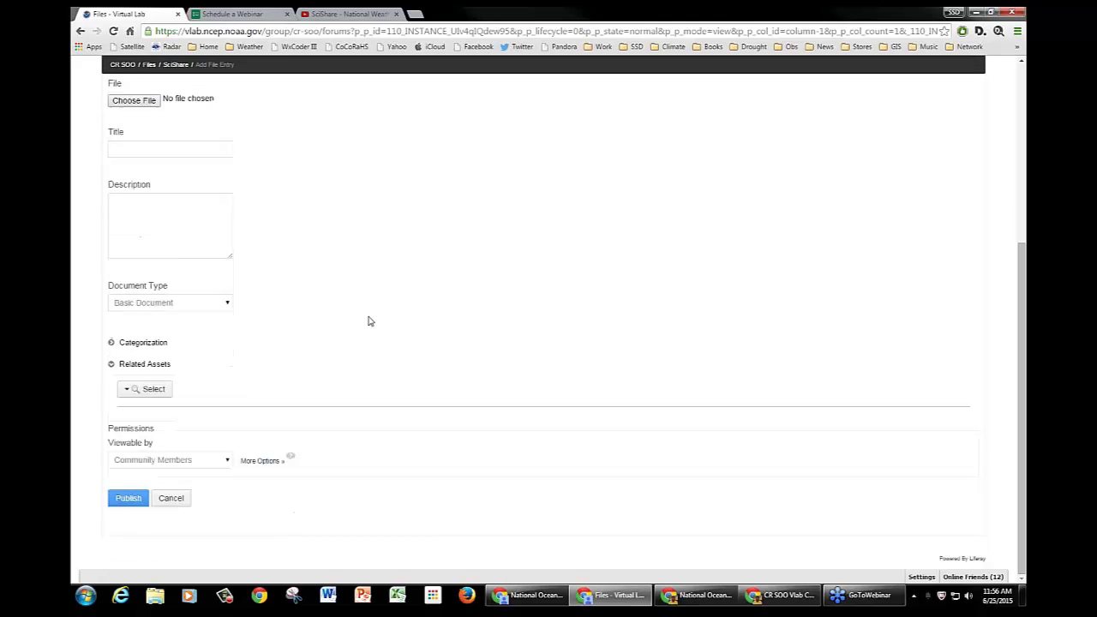
left_click(112, 344)
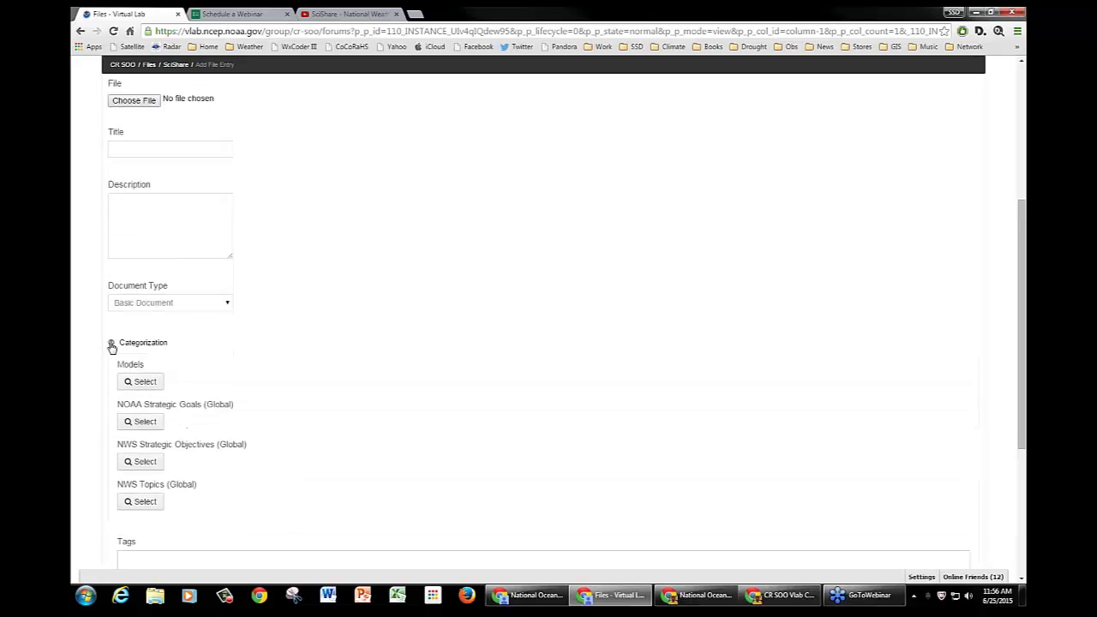
scroll(476, 375, "down", 3)
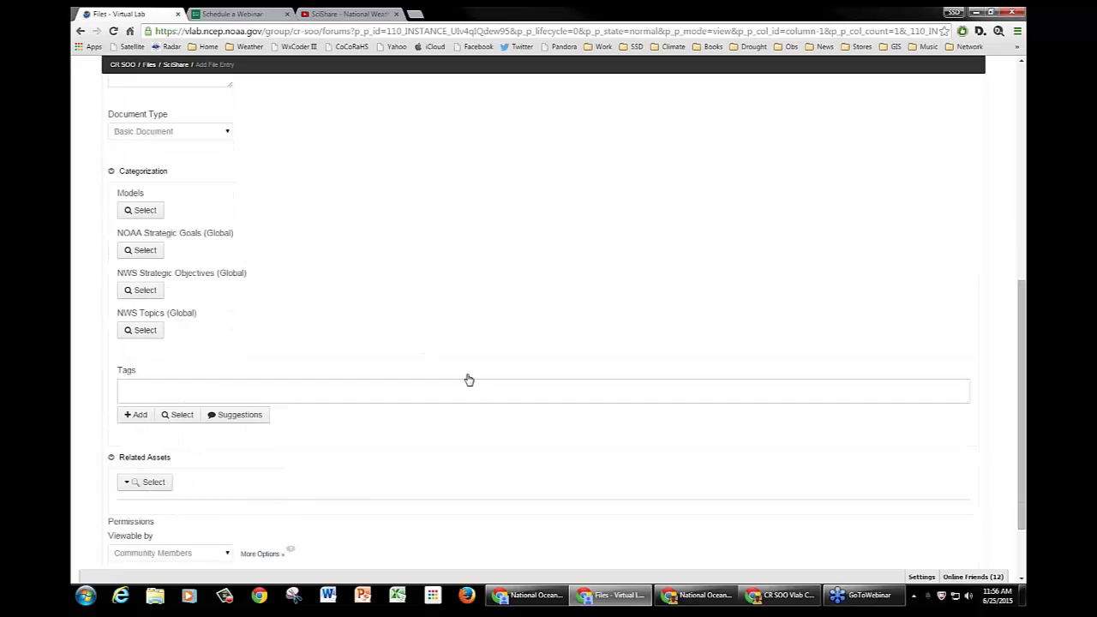
left_click(144, 210)
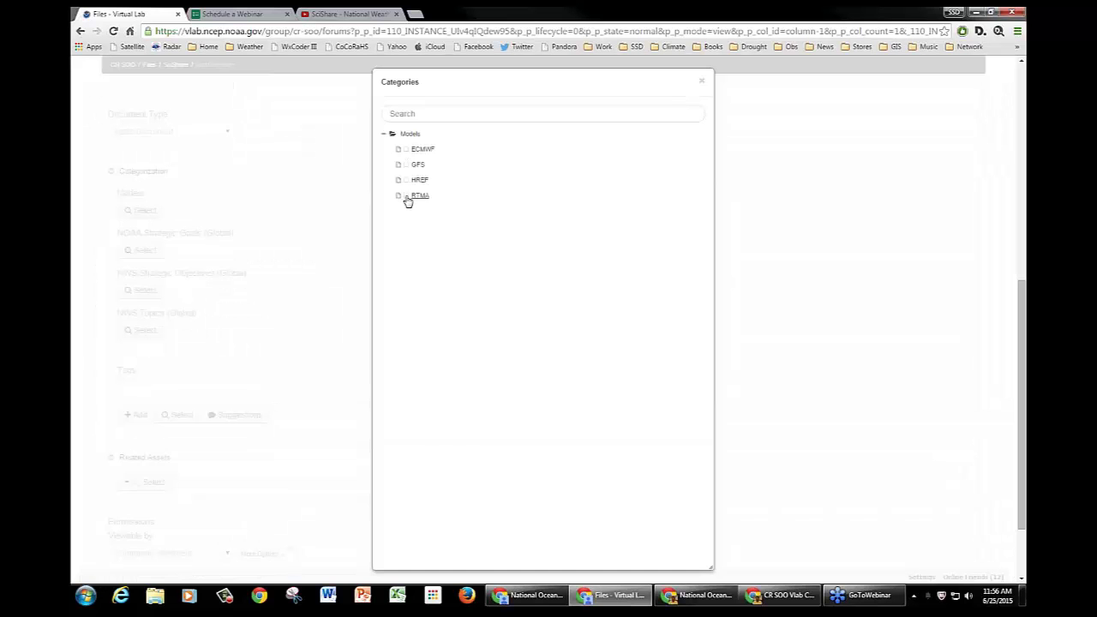
left_click(701, 85)
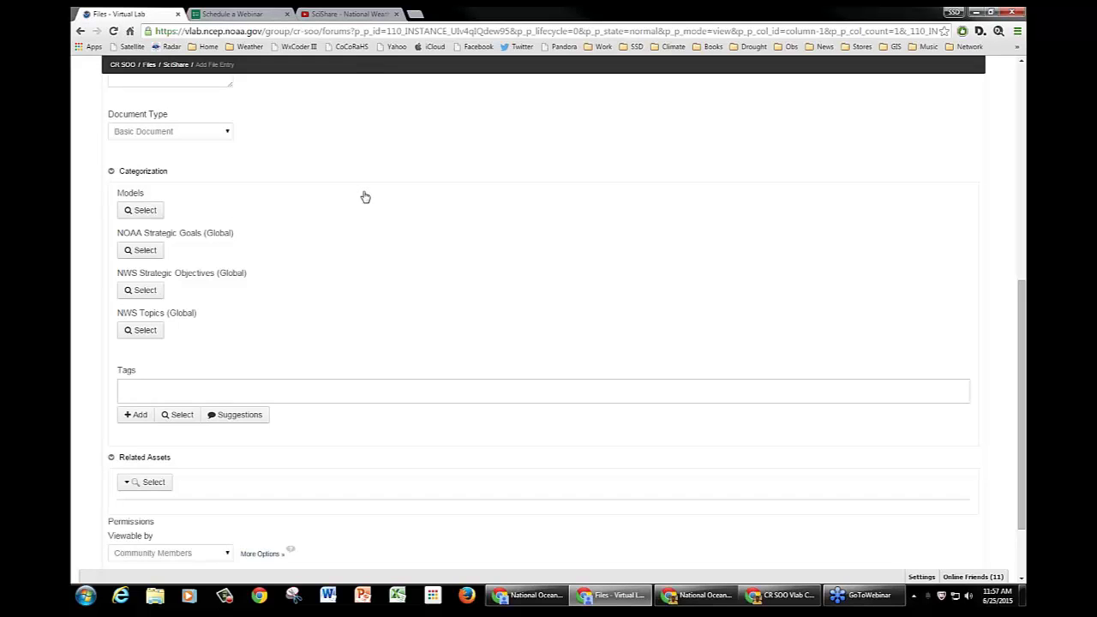
Assign the GFS category from the Models vocabulary to the new SciShare document
scroll(363, 202, "up", 1)
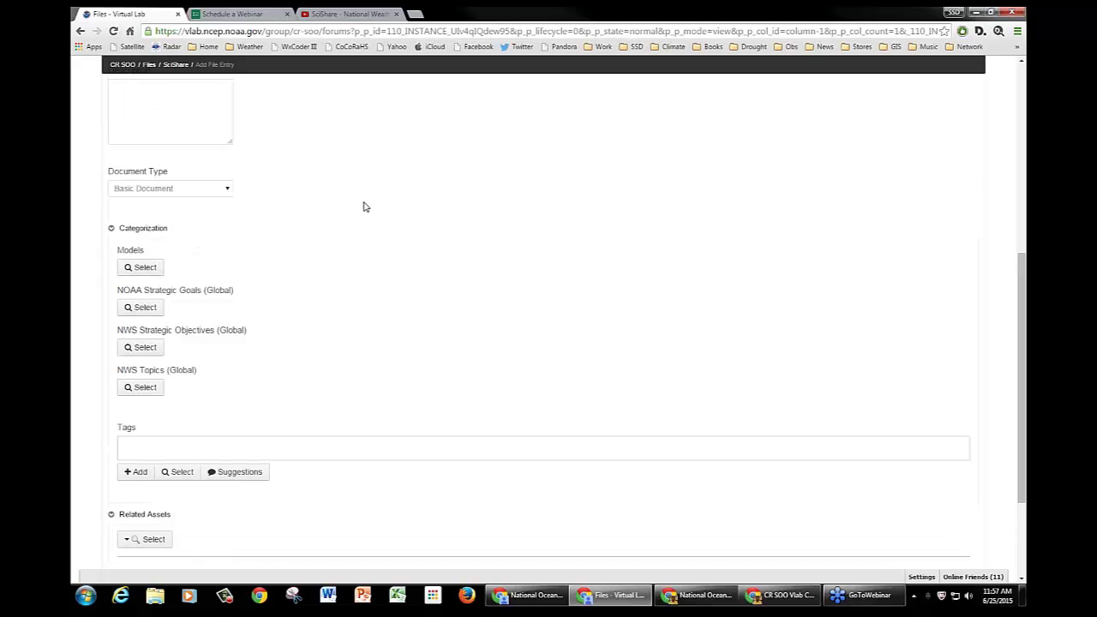
scroll(364, 207, "up", 4)
scroll(363, 207, "down", 4)
left_click(147, 269)
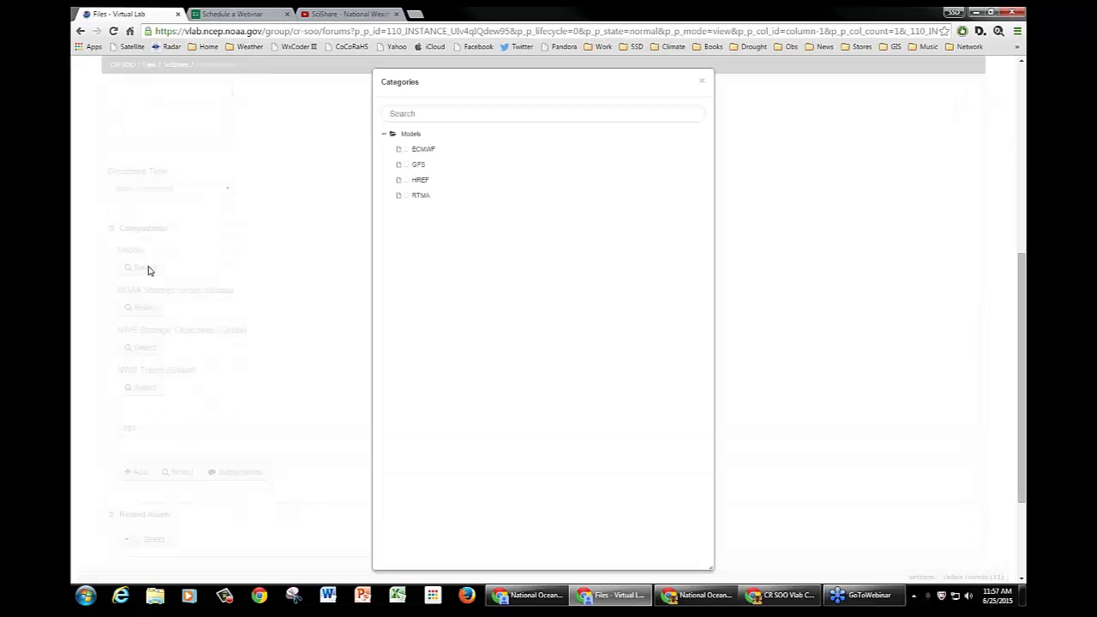
left_click(407, 166)
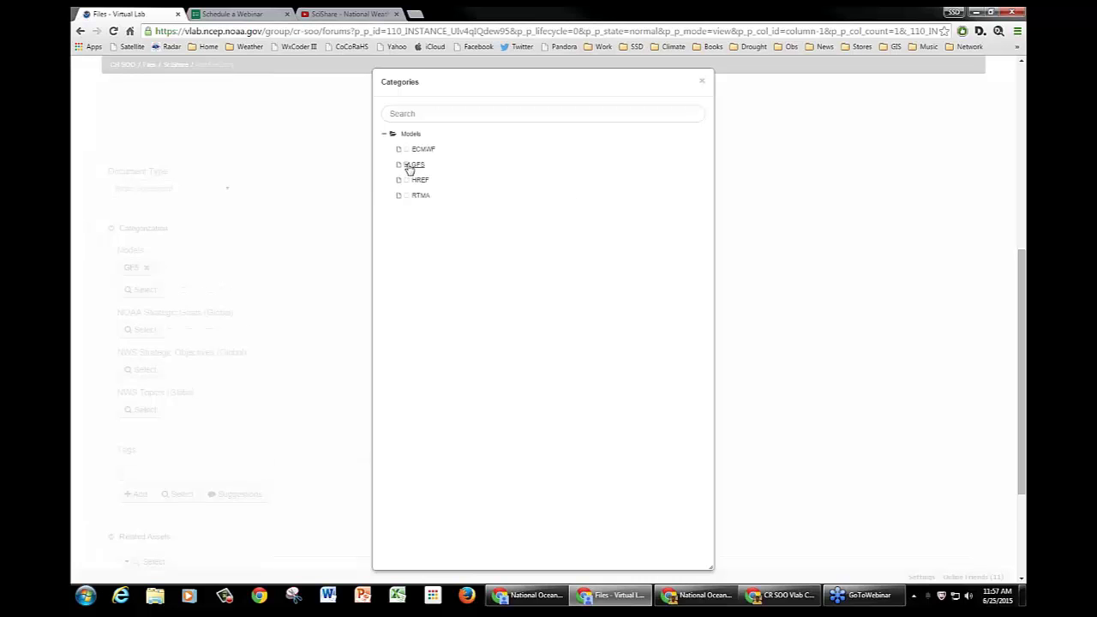
left_click(702, 84)
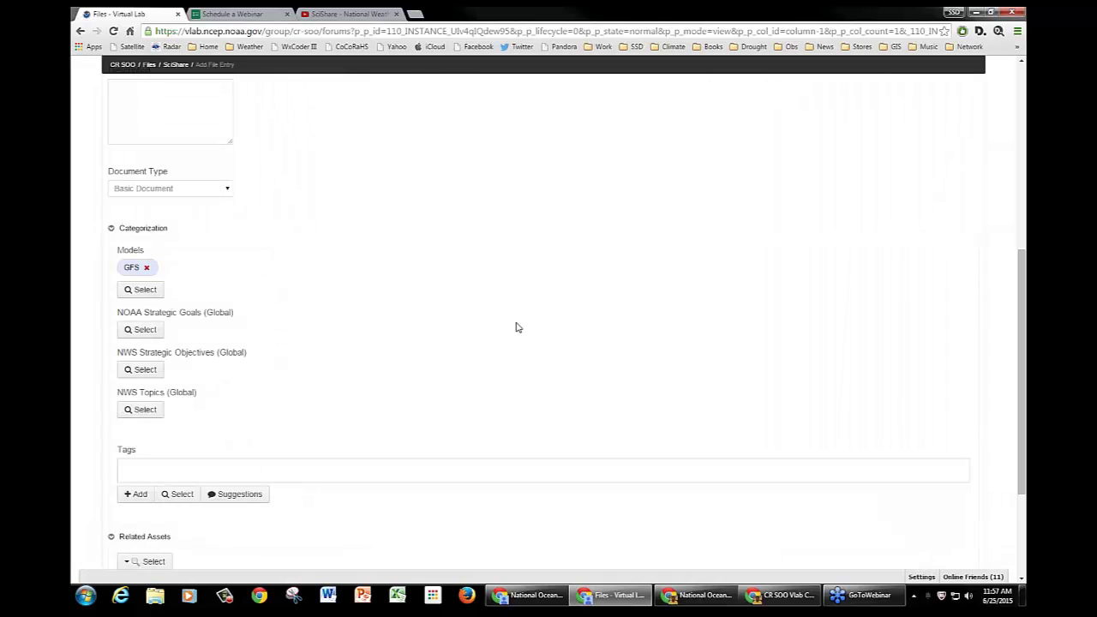
Leave the New Document form without publishing and view the folders and documents on the Files page
scroll(522, 321, "up", 3)
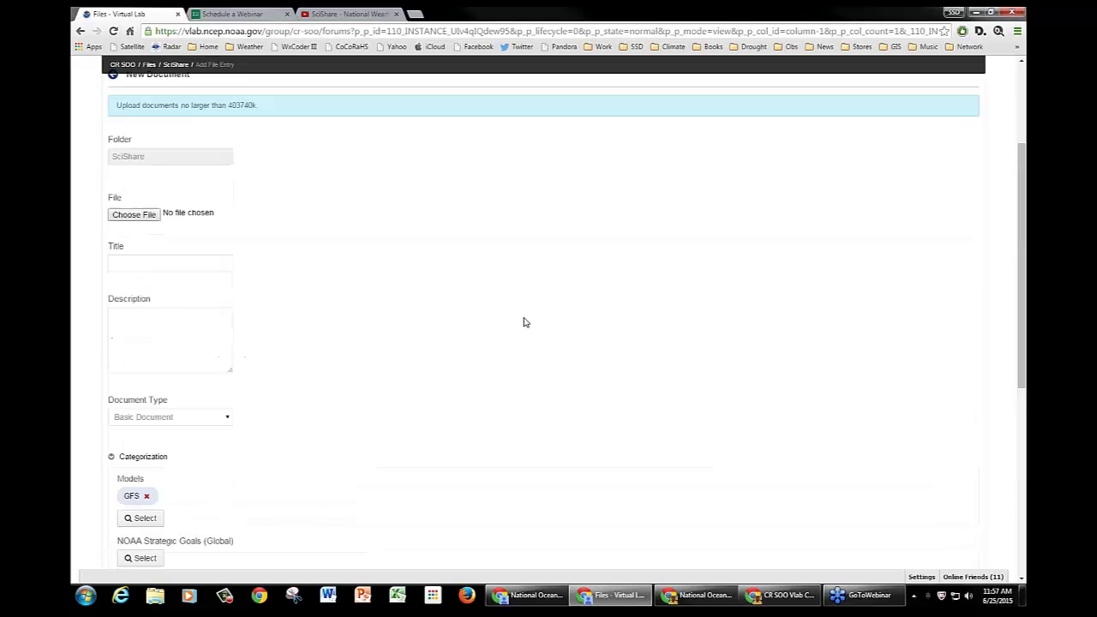
scroll(526, 322, "up", 2)
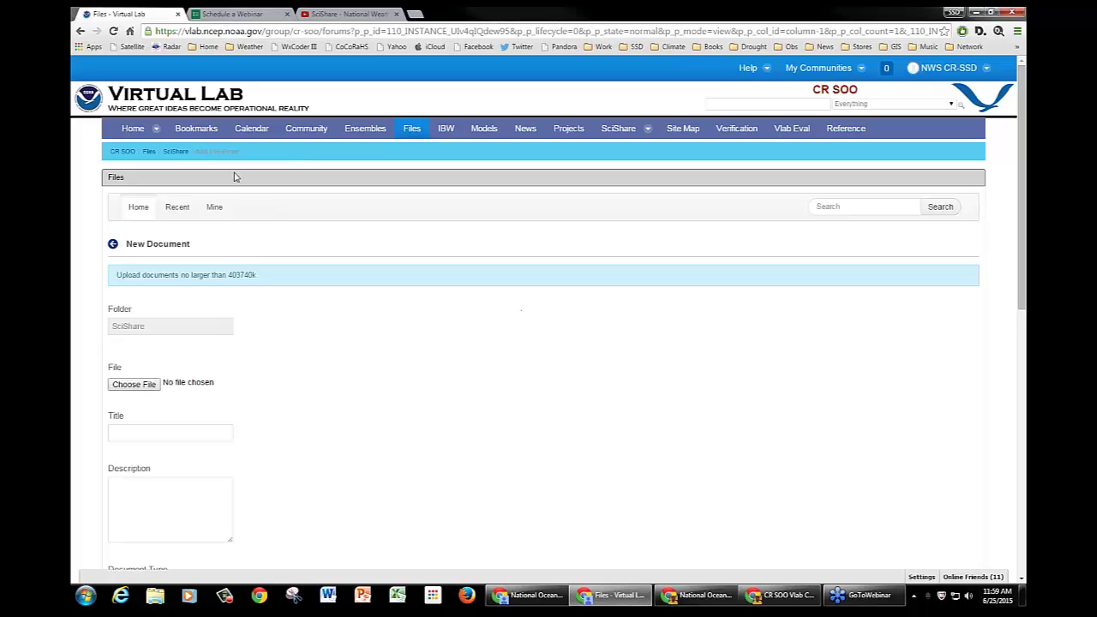
left_click(114, 246)
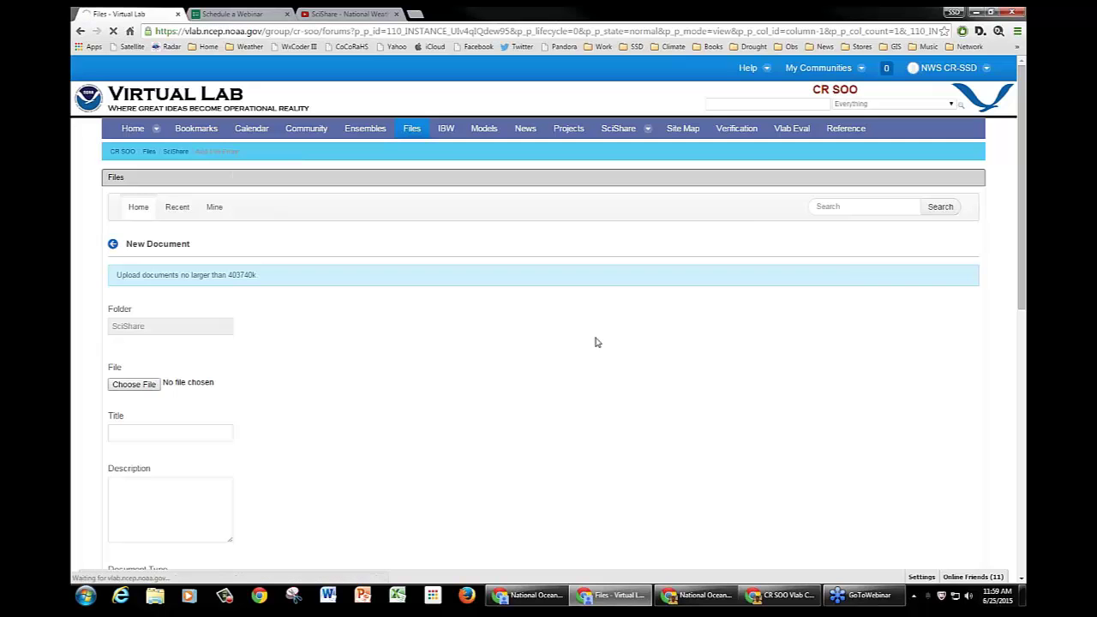
scroll(594, 340, "down", 2)
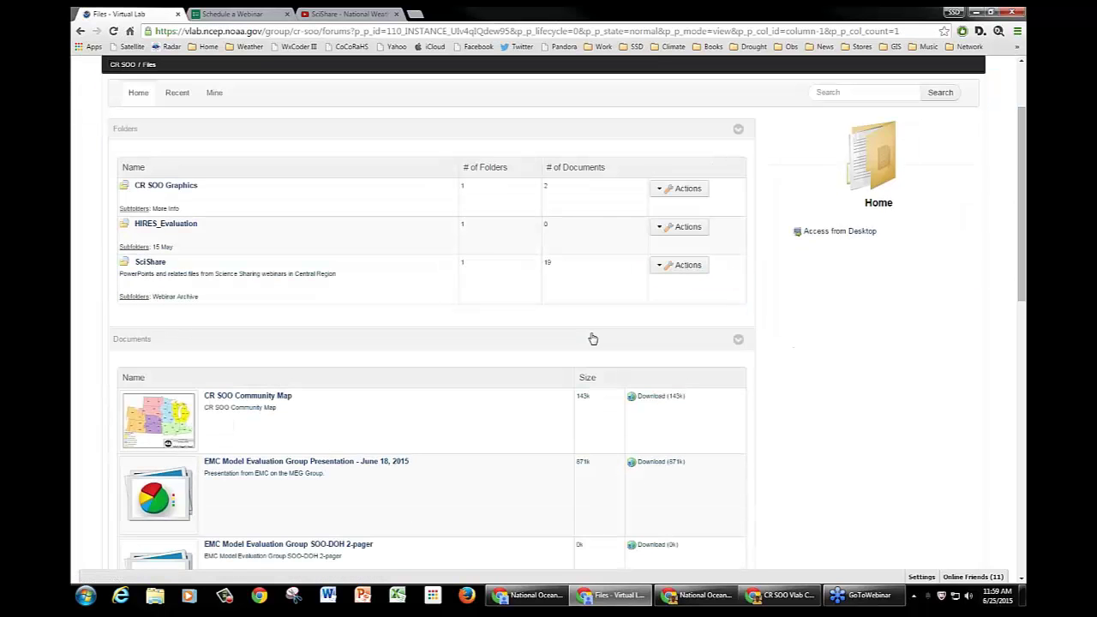
scroll(592, 336, "up", 2)
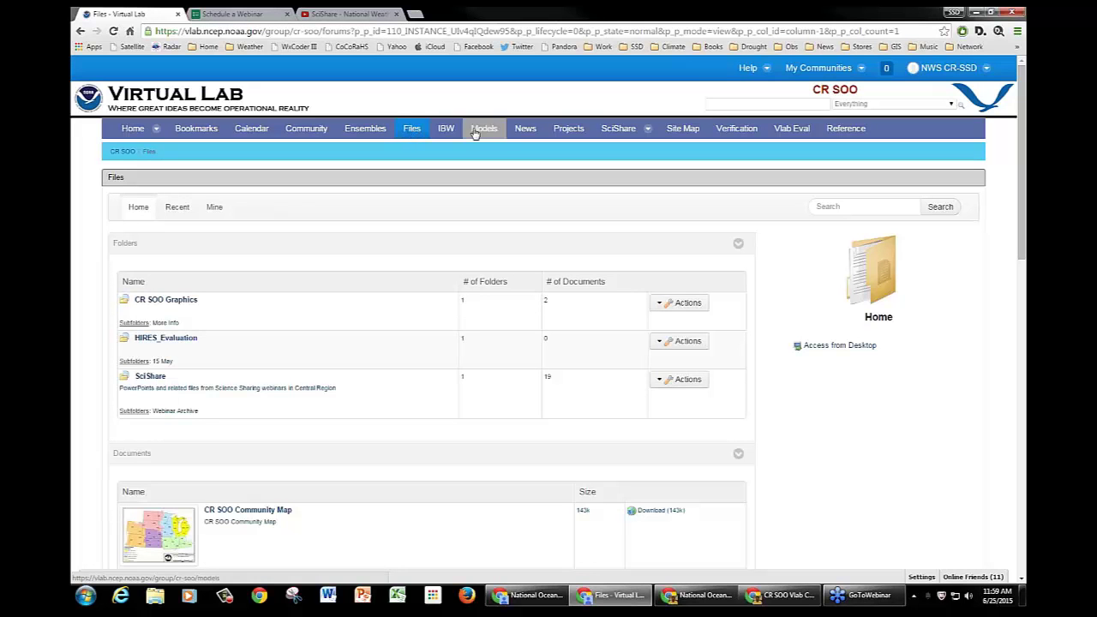
mouse_move(647, 133)
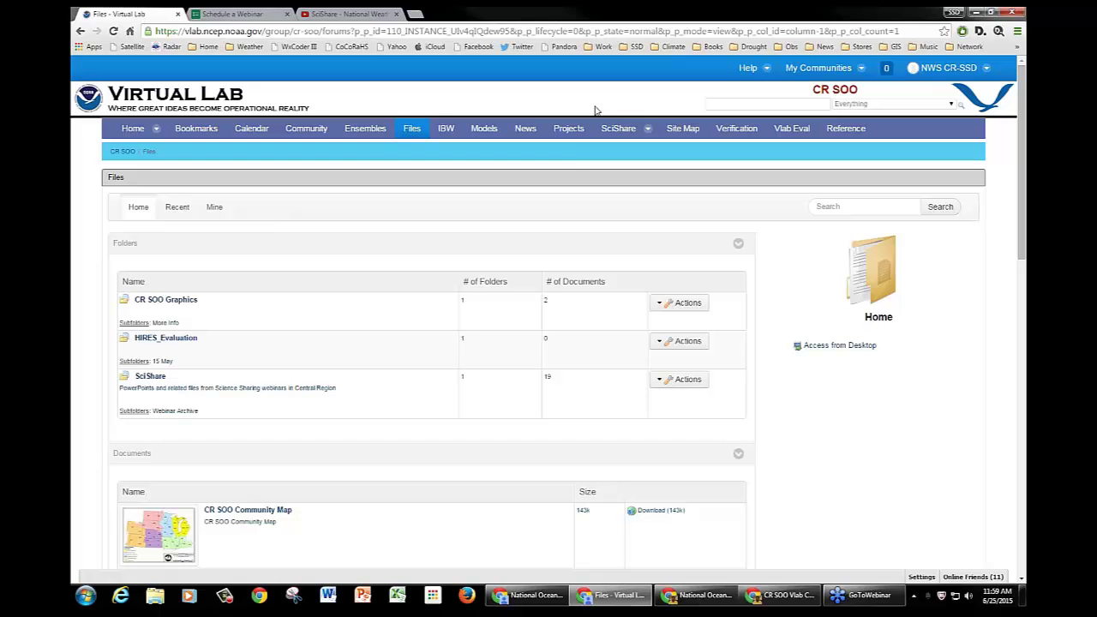
Open the Community page and view its regional forum categories and file folders
left_click(308, 126)
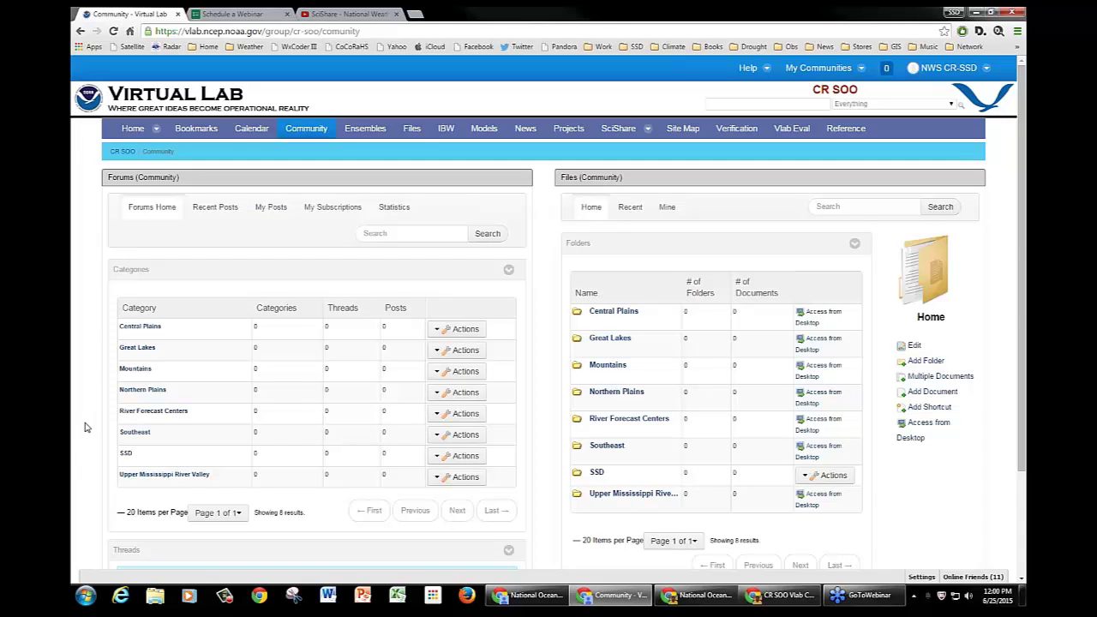
scroll(86, 423, "down", 2)
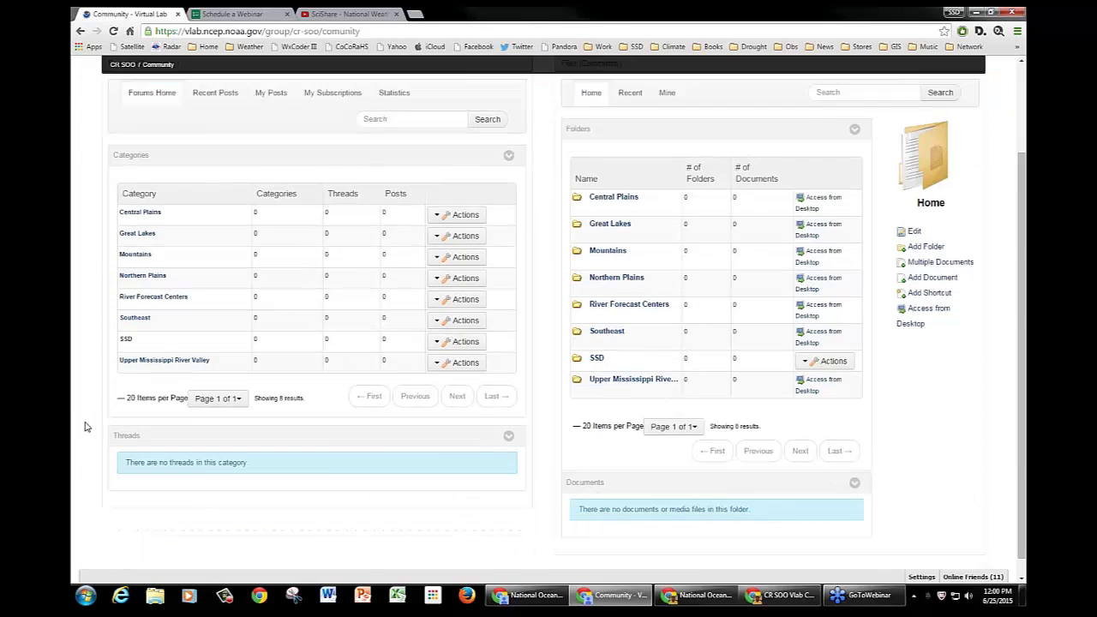
scroll(86, 423, "up", 2)
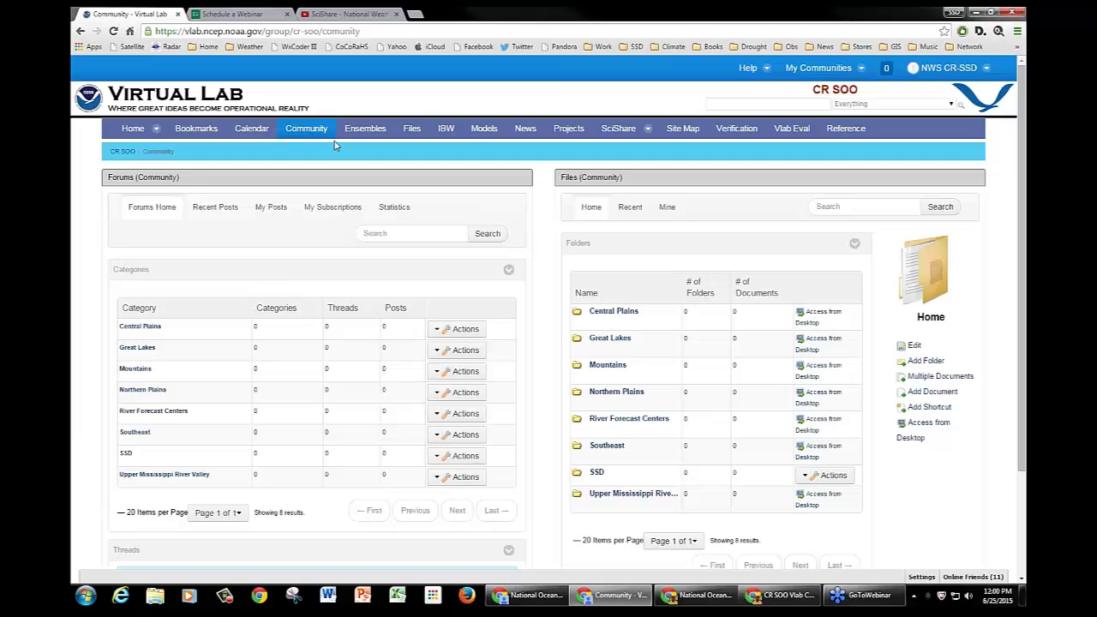
Return to the Files page and show the list of SciShare subpages
left_click(411, 129)
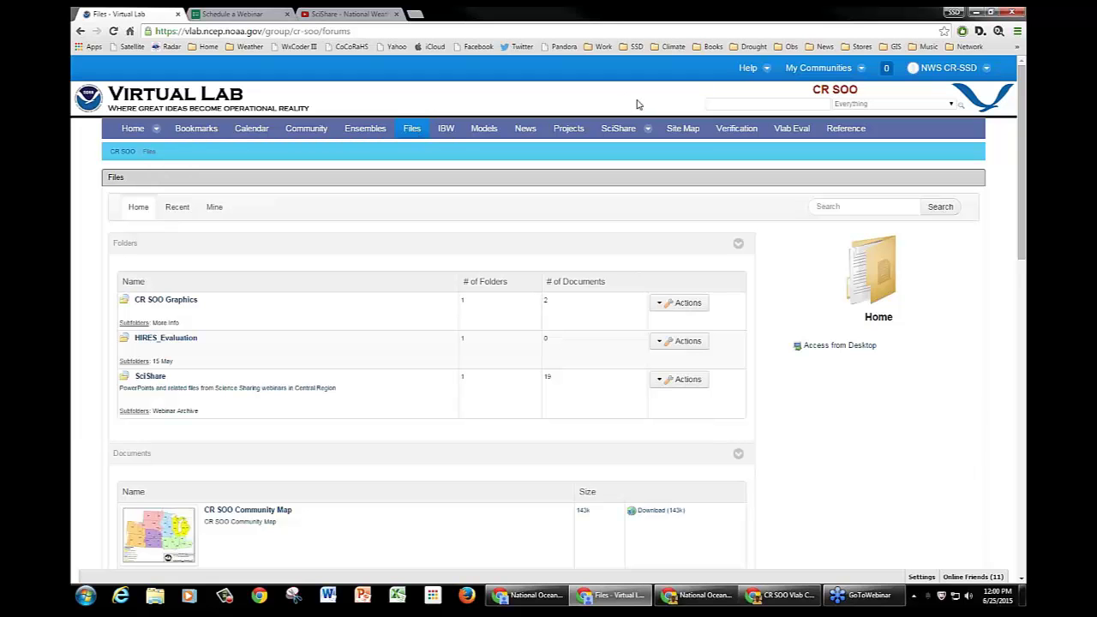
mouse_move(647, 129)
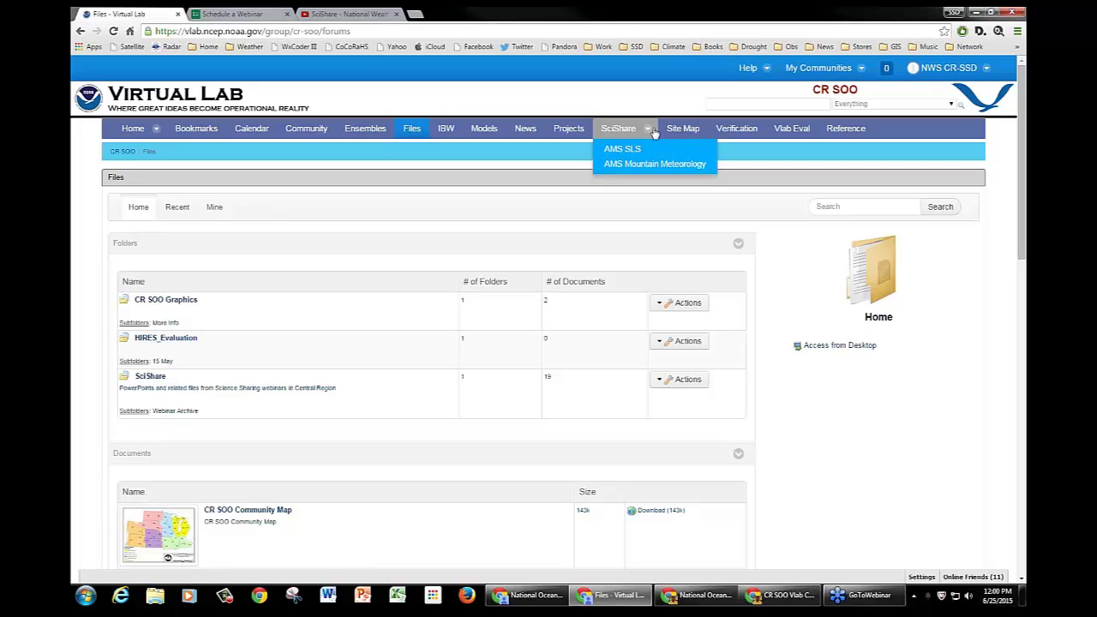